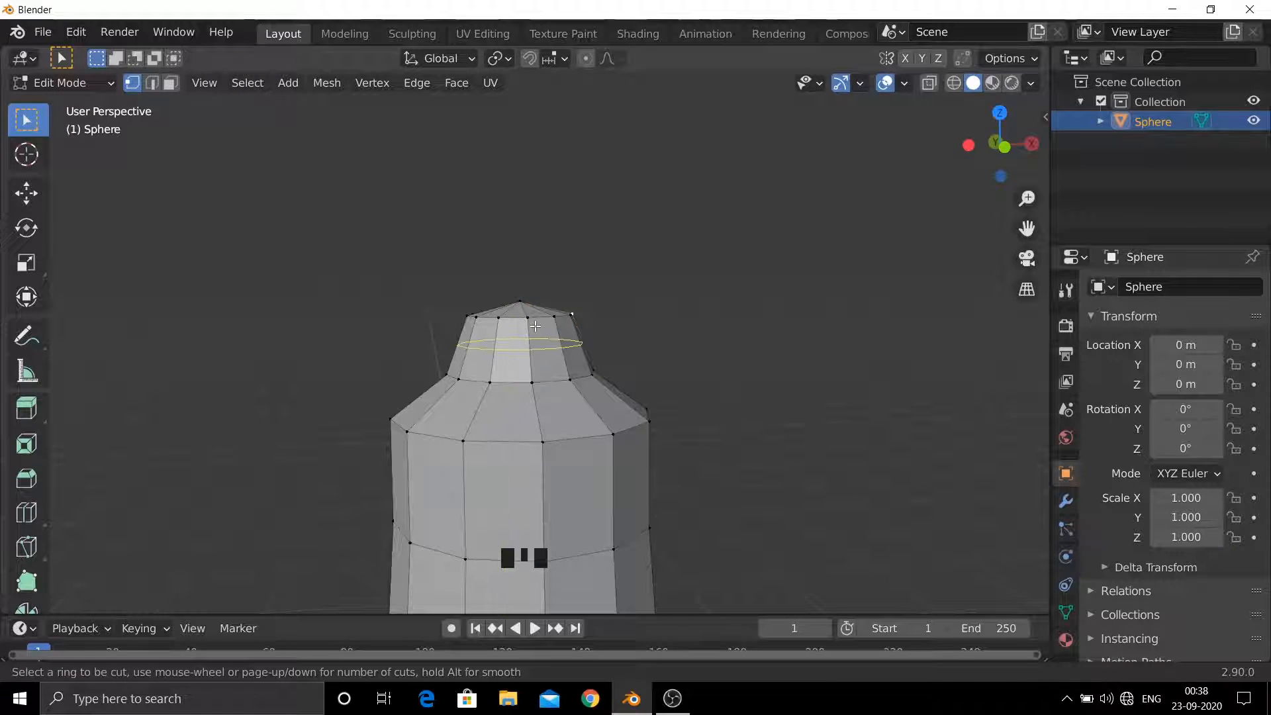
# - Add a single loop cut around the narrow section at the mesh's upper end and scale the new edge ring
pyautogui.click(534, 326)
pyautogui.moveTo(638, 354); pyautogui.dragTo(655, 371, button='middle')
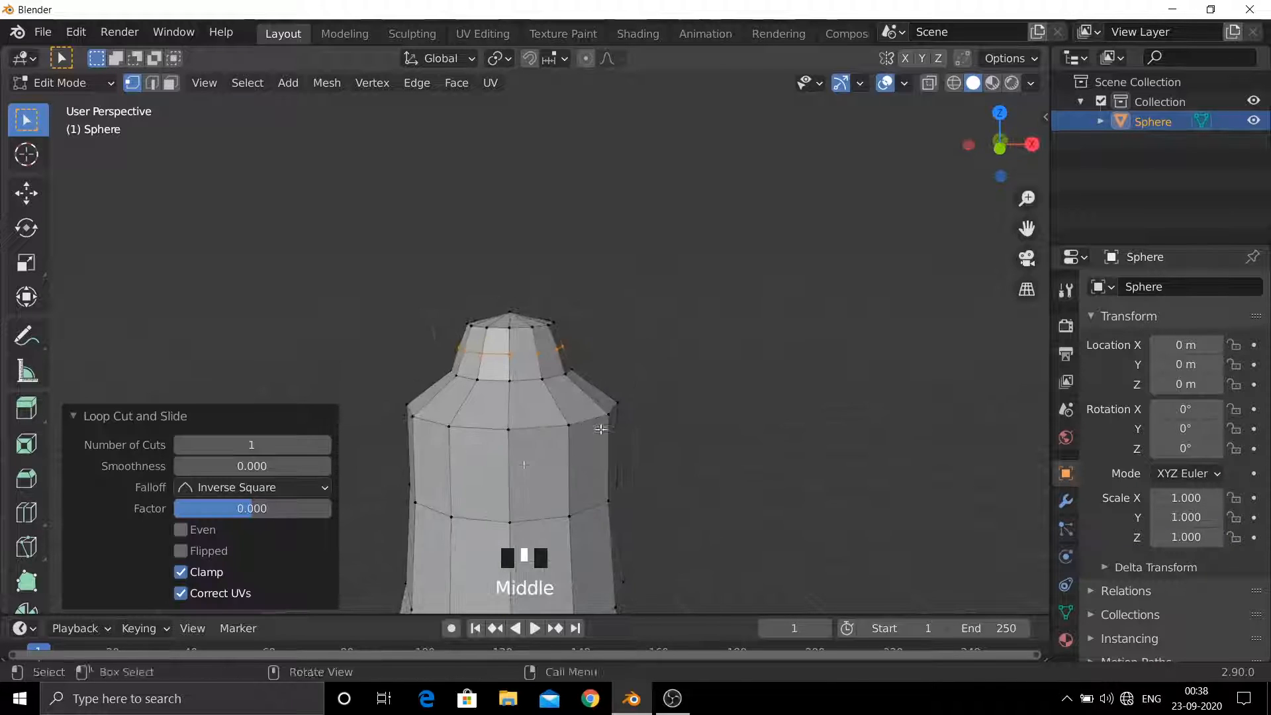
pyautogui.press('s')
pyautogui.click(717, 413)
pyautogui.moveTo(717, 412); pyautogui.dragTo(795, 463, button='middle')
# - Scale the body's edge loops one after another, including one to about 0.902, for a smoother taper towards the top
pyautogui.press('s')
pyautogui.click(774, 470)
pyautogui.scroll(-3, 678, 486)
pyautogui.moveTo(678, 485); pyautogui.dragTo(618, 463, button='middle')
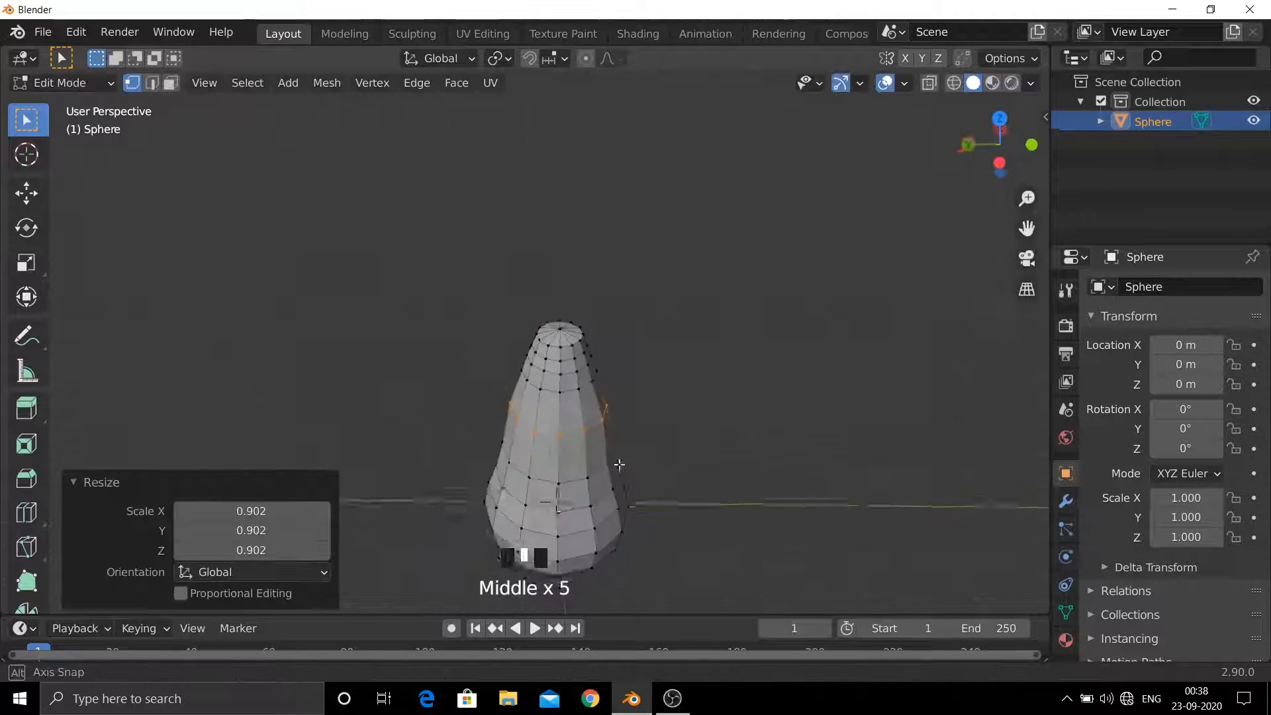
pyautogui.press('s')
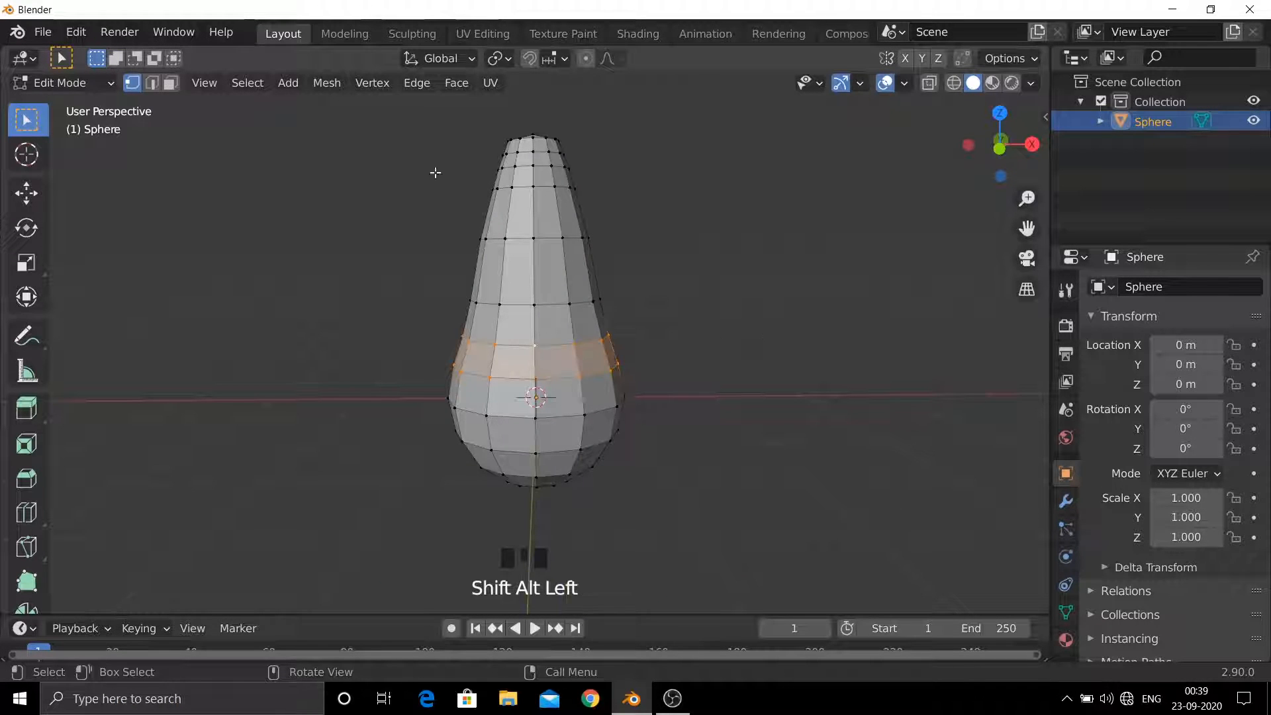
pyautogui.press('s')
pyautogui.click(853, 355)
# - Scale the lower body's edge loops inward, the last one to about 0.961, to slim the wide base
pyautogui.keyDown('alt'); pyautogui.keyDown('shift'); pyautogui.click(618, 434); pyautogui.keyUp('shift'); pyautogui.keyUp('alt')
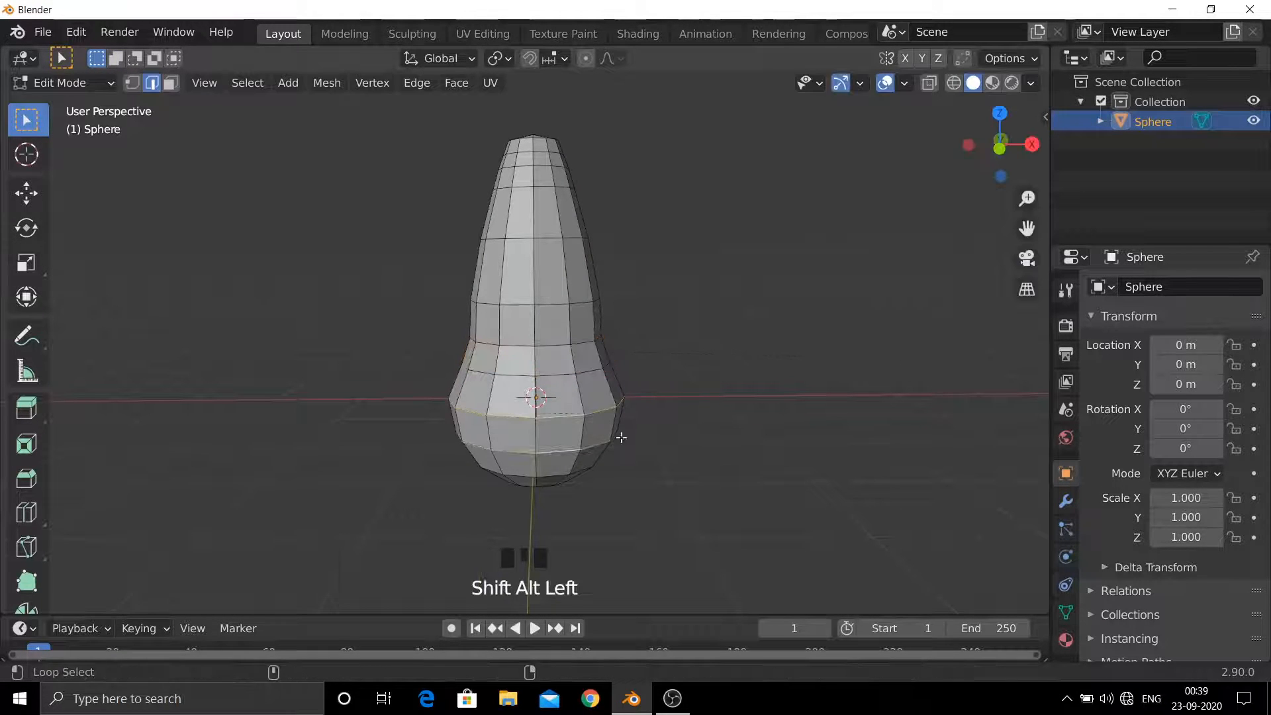
pyautogui.press('s')
pyautogui.click(794, 409)
pyautogui.press('s')
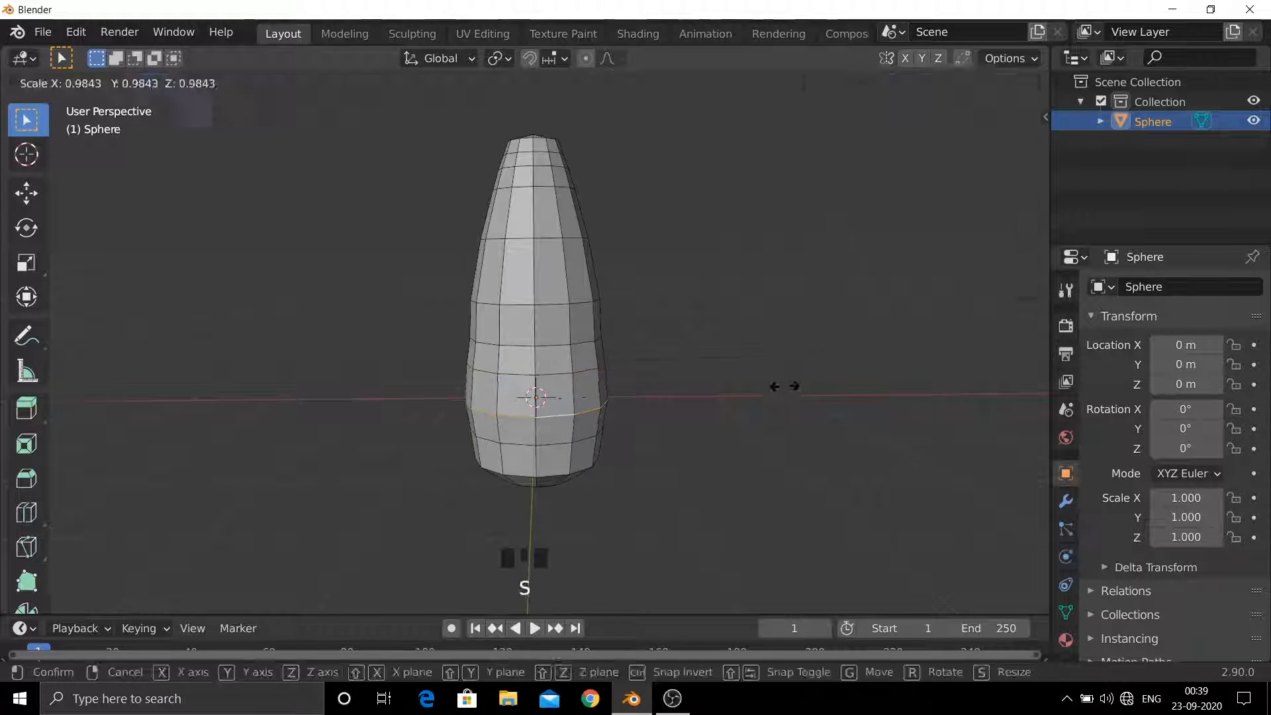
pyautogui.click(781, 383)
# - Circle-select the edges meeting at the centre of the mesh's narrow end cap and dissolve them into one flat face
pyautogui.moveTo(782, 382)
pyautogui.mouseDown(button='middle')
pyautogui.moveTo(679, 478)
pyautogui.moveTo(574, 283)
pyautogui.mouseUp(button='middle')
pyautogui.press('c')
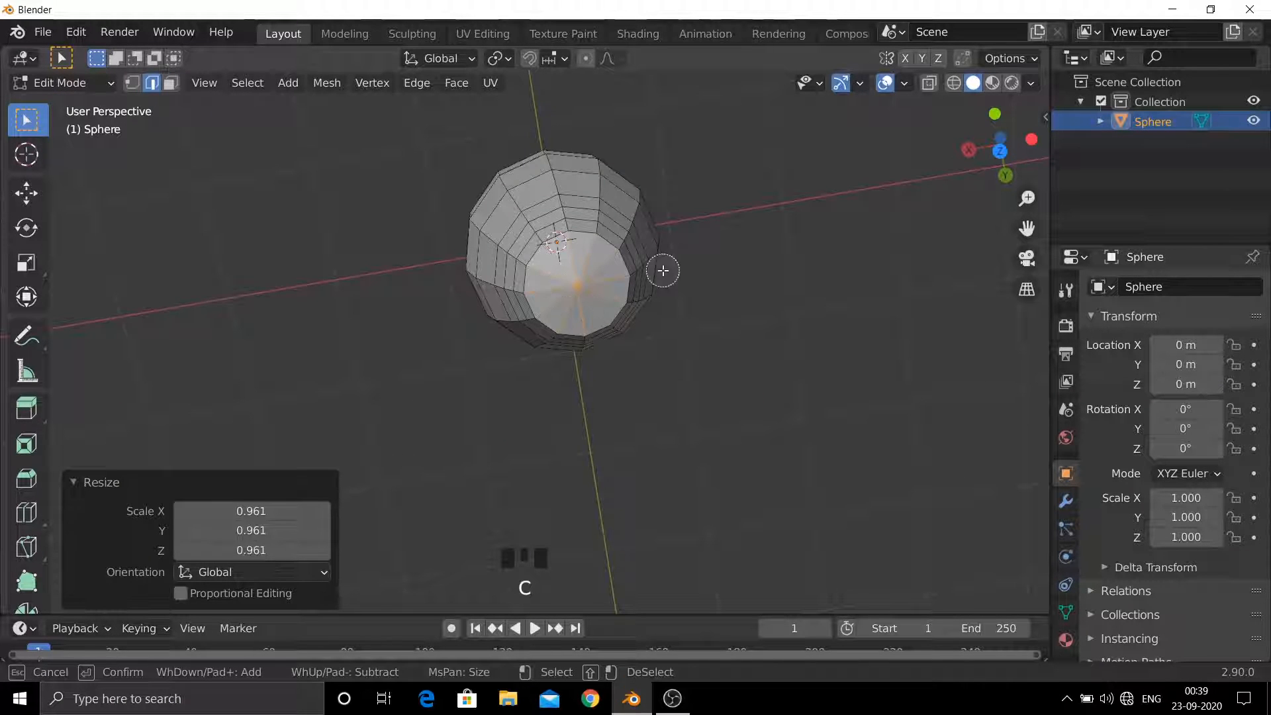
pyautogui.rightClick(716, 292)
pyautogui.press('x')
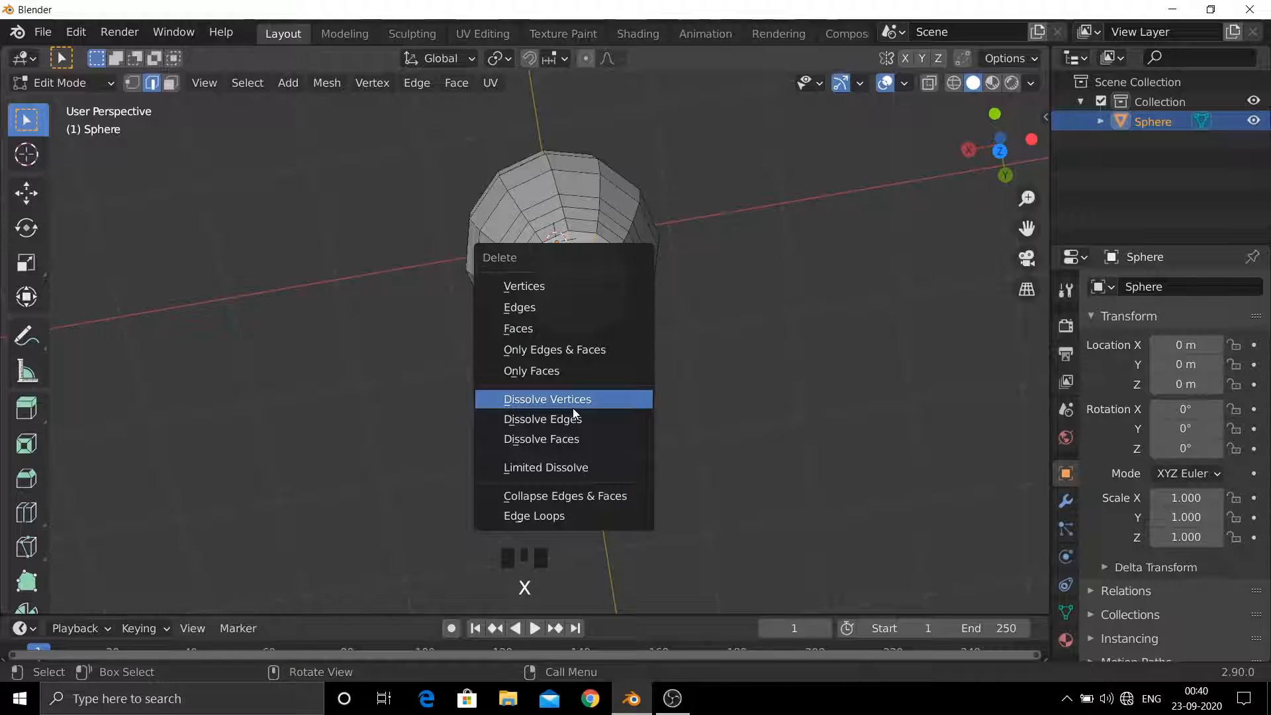
pyautogui.click(543, 418)
# - Cut a straight edge across the flat end cap with the Knife tool, splitting it into two faces
pyautogui.press('k')
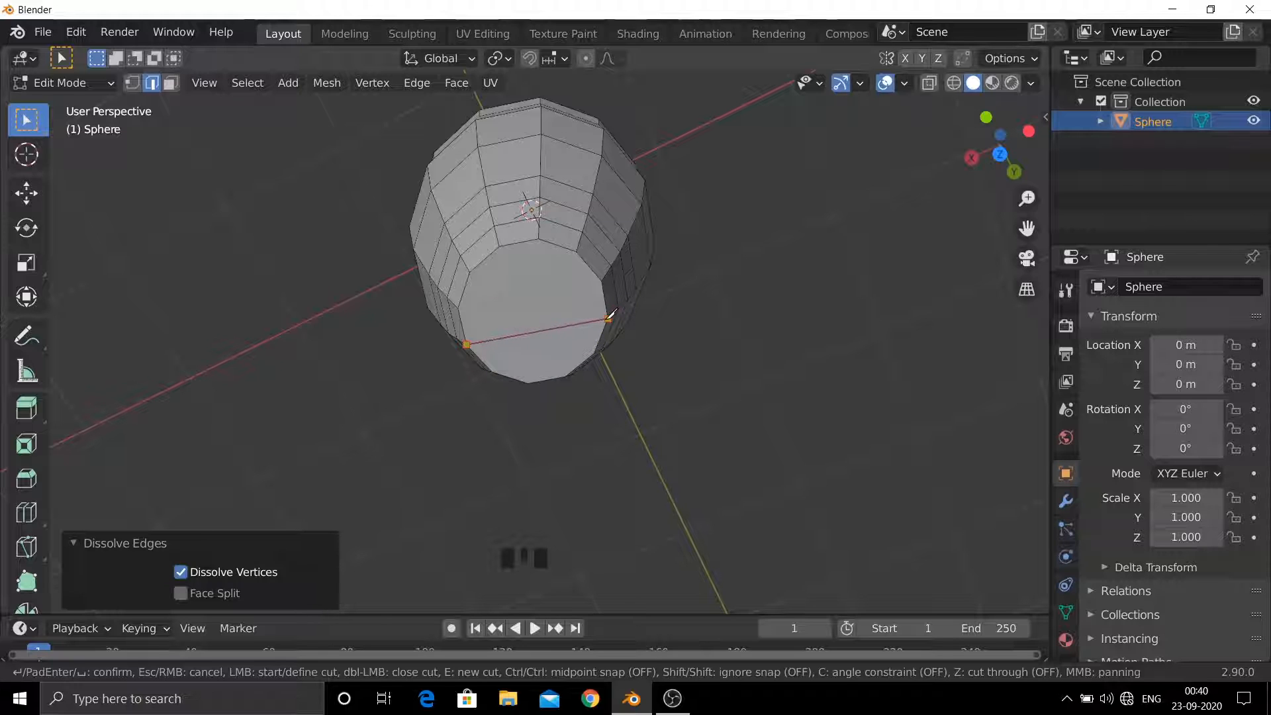
pyautogui.press('Return')
pyautogui.moveTo(609, 317); pyautogui.dragTo(320, 234, button='middle')
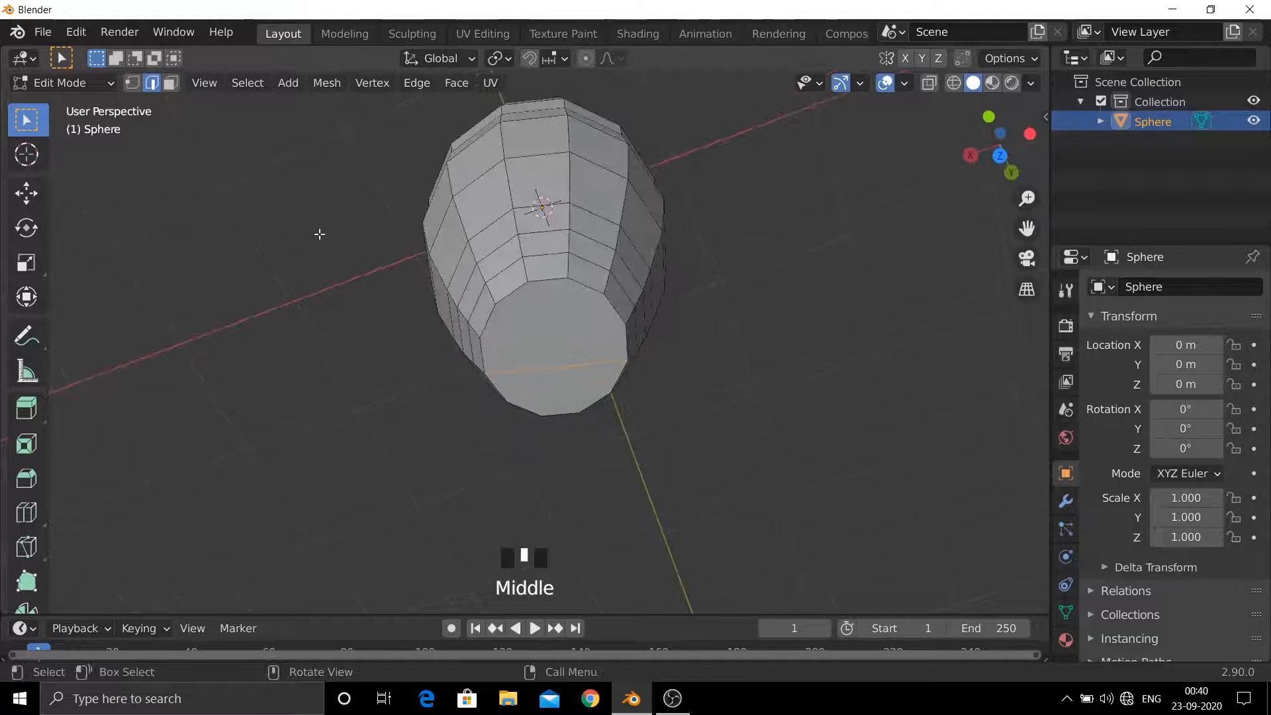
# - Extrude the larger of the two end cap faces outward and scale it to about 0.777
pyautogui.click(566, 336)
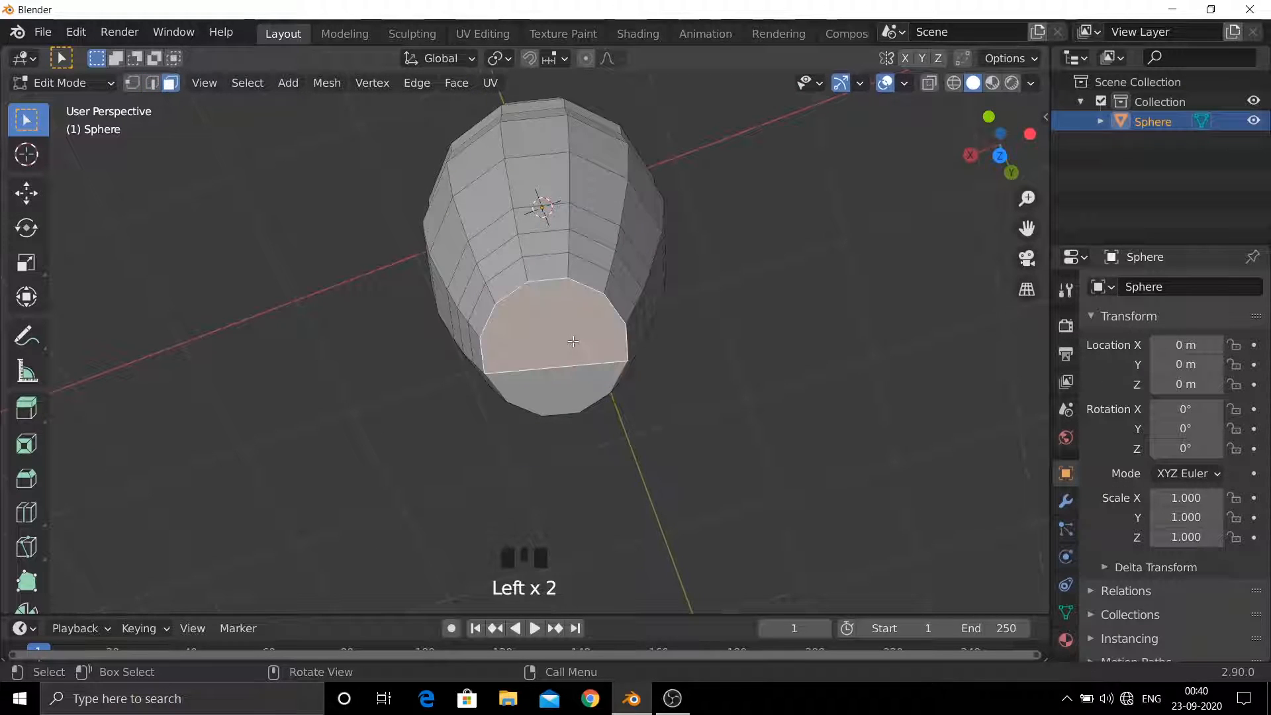
pyautogui.moveTo(567, 335); pyautogui.dragTo(568, 483, button='middle')
pyautogui.scroll(-2, 568, 483)
pyautogui.keyDown('shift'); pyautogui.moveTo(568, 483); pyautogui.dragTo(622, 345, button='middle'); pyautogui.keyUp('shift')
pyautogui.scroll(3, 598, 280)
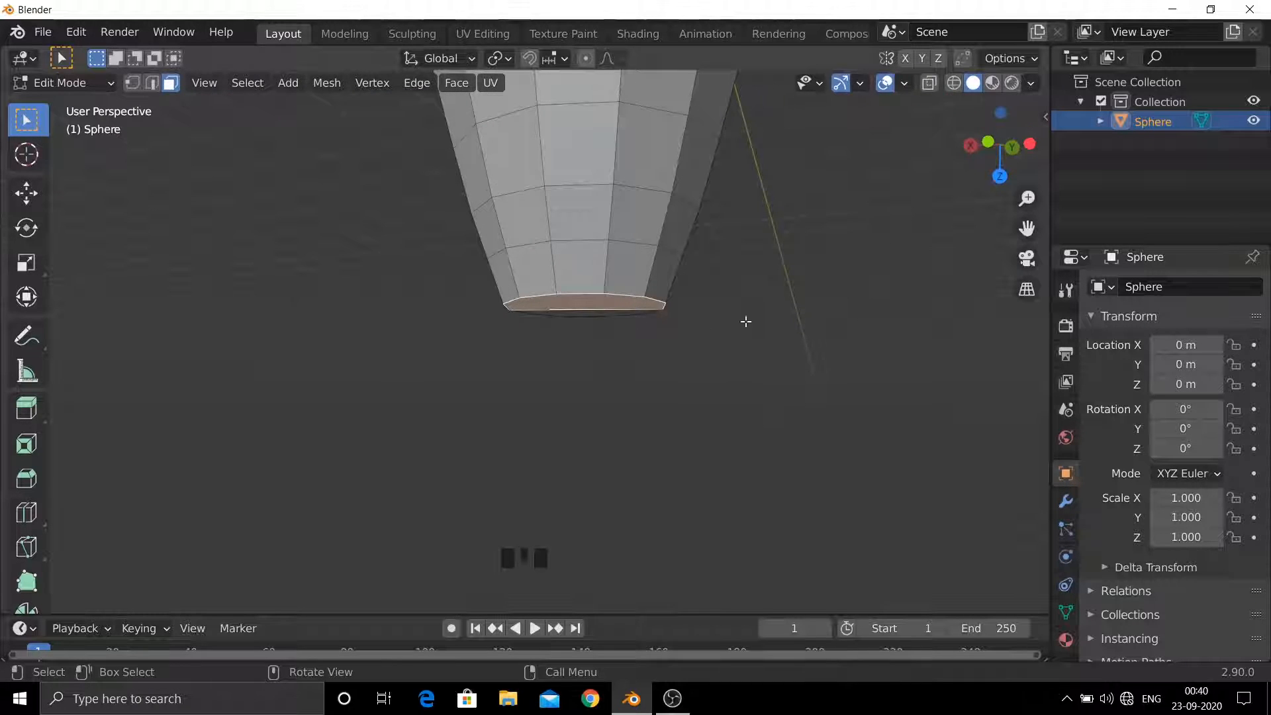
pyautogui.press('e')
pyautogui.click(737, 385)
pyautogui.press('s')
pyautogui.click(775, 372)
# - Extrude the end face twice more, about 0.12 m and 0.105 m, scaling it smaller each time to form a tapered tip
pyautogui.press('e')
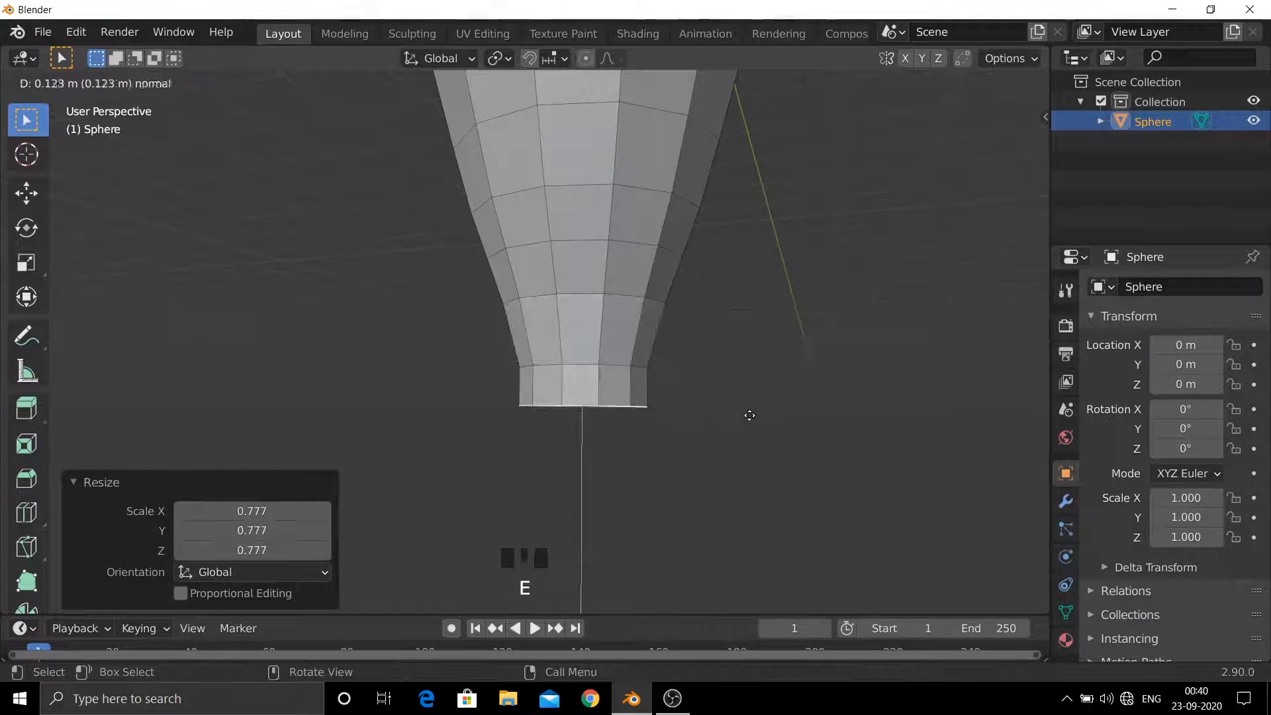
pyautogui.click(745, 414)
pyautogui.press('s')
pyautogui.click(749, 414)
pyautogui.press('e')
pyautogui.click(747, 450)
pyautogui.press('s')
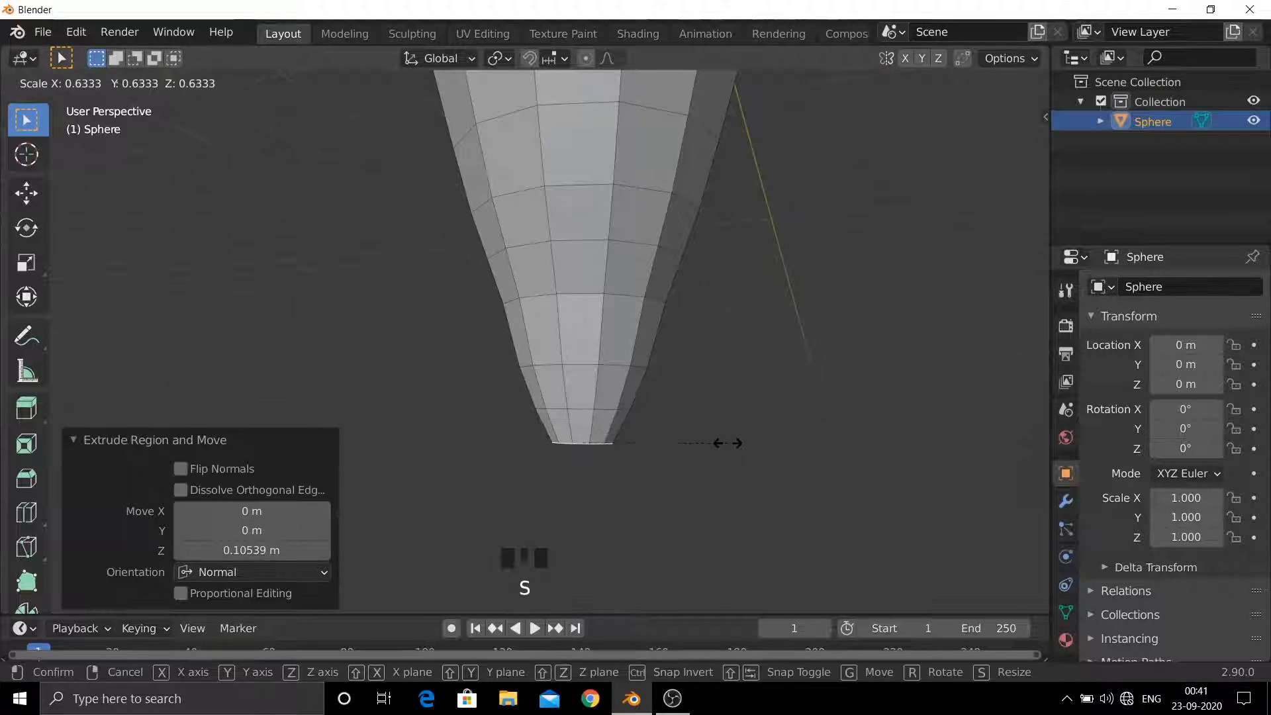
pyautogui.click(722, 442)
# - Move the tip's end face about -0.046 m along the global Z axis
pyautogui.moveTo(721, 443); pyautogui.dragTo(668, 245, button='middle')
pyautogui.keyDown('shift'); pyautogui.moveTo(668, 244); pyautogui.dragTo(652, 307, button='middle'); pyautogui.keyUp('shift')
pyautogui.keyDown('shift'); pyautogui.moveTo(652, 284); pyautogui.dragTo(708, 290, button='middle'); pyautogui.keyUp('shift')
pyautogui.press('g')
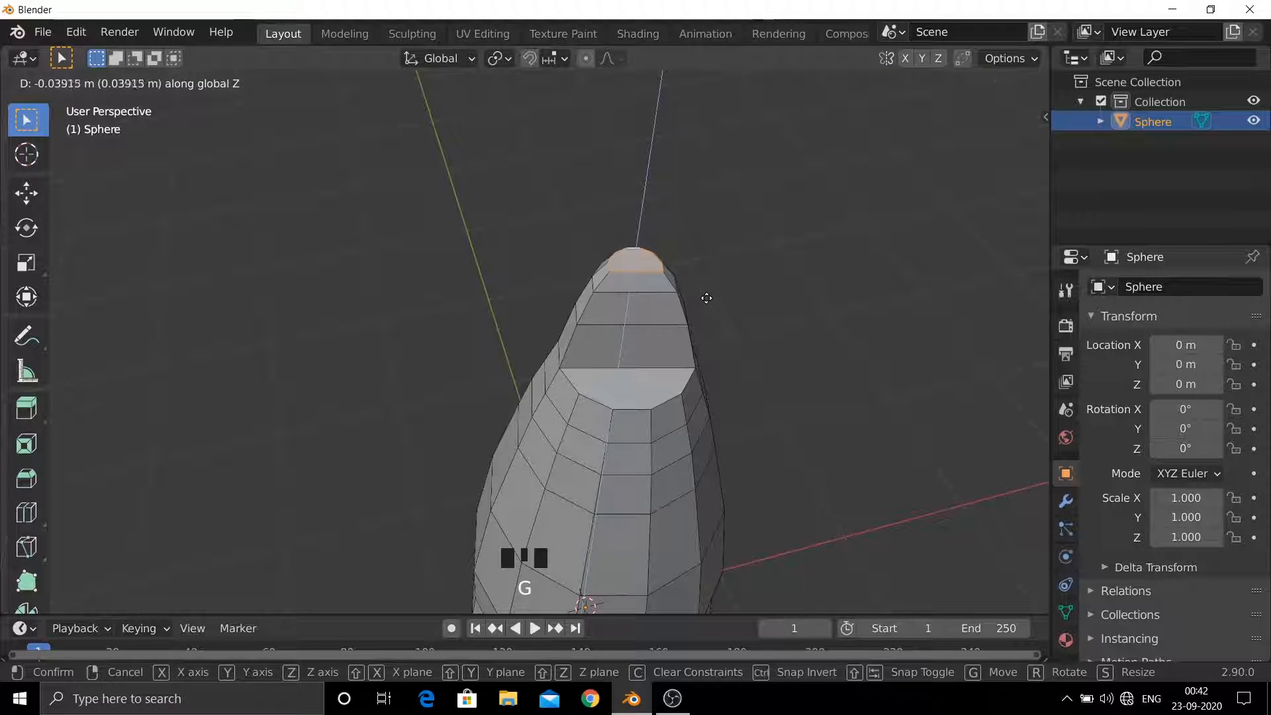
pyautogui.click(706, 299)
# - Scale the body's upper and middle edge loops inward to slim the form below the tip
pyautogui.moveTo(706, 299); pyautogui.dragTo(556, 411, button='middle')
pyautogui.keyDown('alt'); pyautogui.click(561, 397); pyautogui.keyUp('alt')
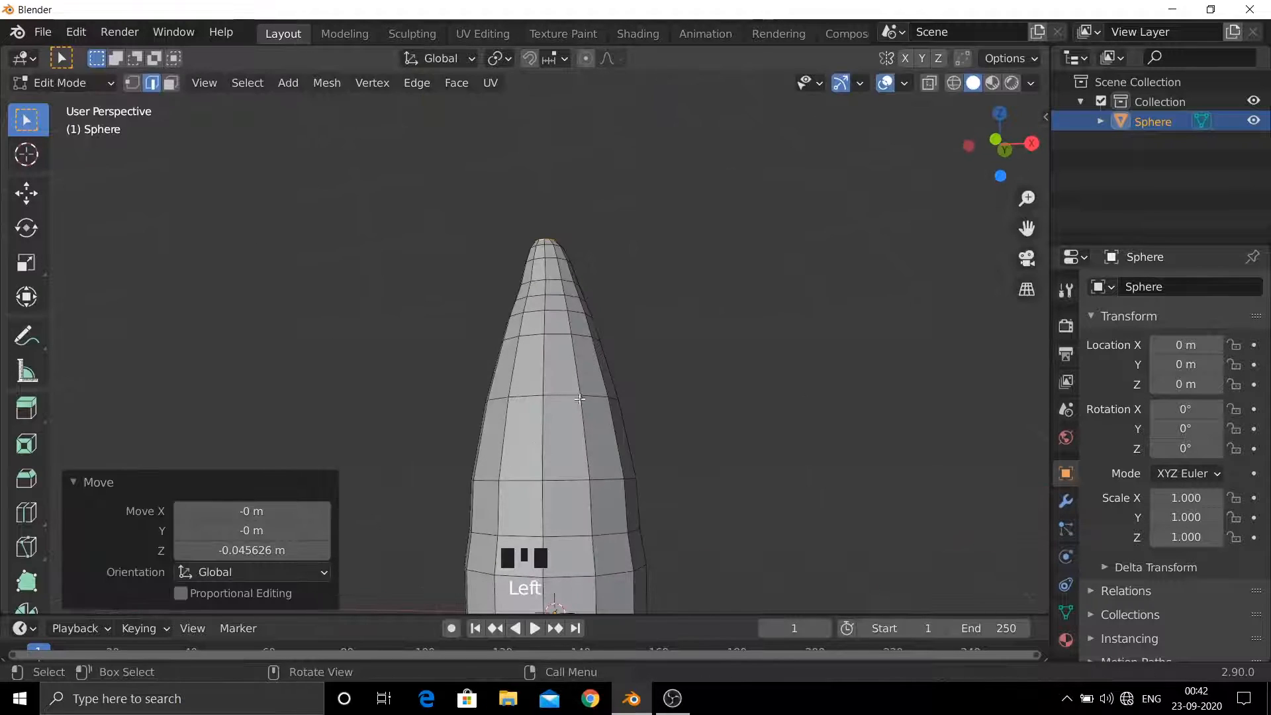
pyautogui.press('s')
pyautogui.click(800, 482)
pyautogui.keyDown('shift'); pyautogui.moveTo(800, 483); pyautogui.dragTo(800, 420, button='middle'); pyautogui.keyUp('shift')
pyautogui.press('s')
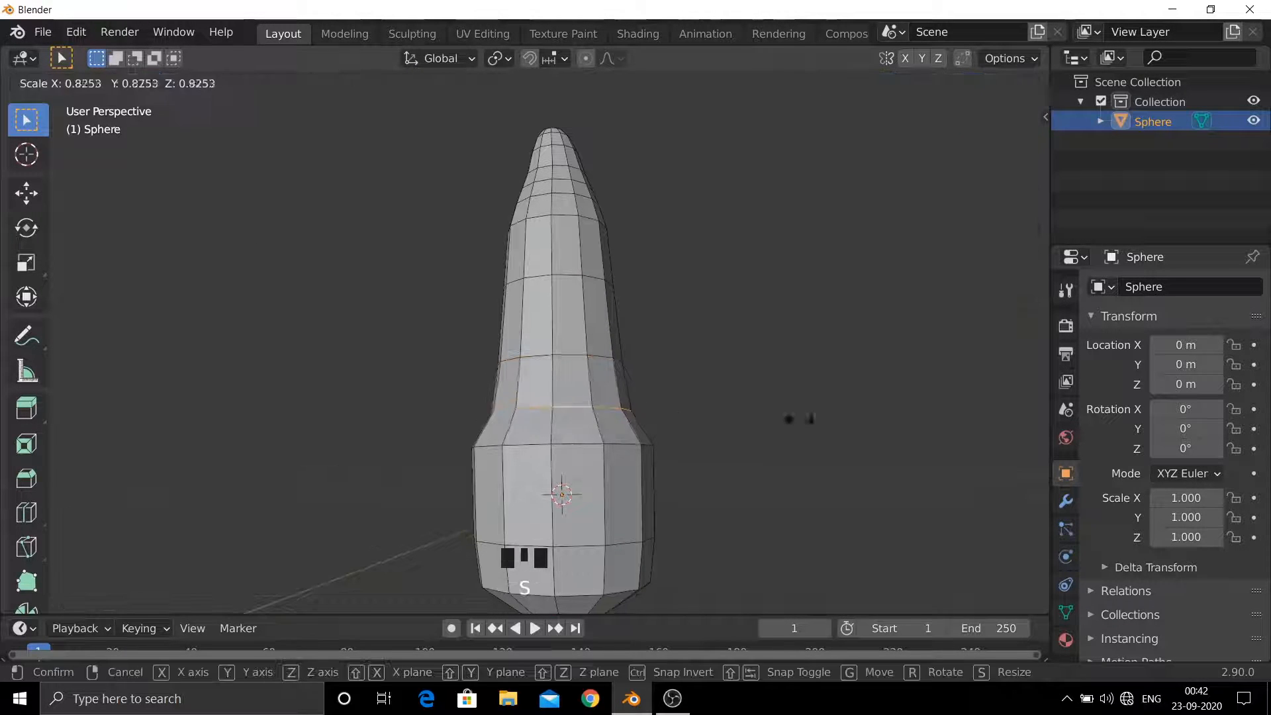
pyautogui.click(799, 456)
# - Select the edge loops around the base together and scale them inward to about 0.663
pyautogui.keyDown('alt'); pyautogui.click(583, 544); pyautogui.keyUp('alt')
pyautogui.moveTo(602, 596); pyautogui.dragTo(602, 568, button='middle')
pyautogui.scroll(-2, 602, 567)
pyautogui.keyDown('alt'); pyautogui.keyDown('shift'); pyautogui.click(579, 528); pyautogui.keyUp('shift'); pyautogui.keyUp('alt')
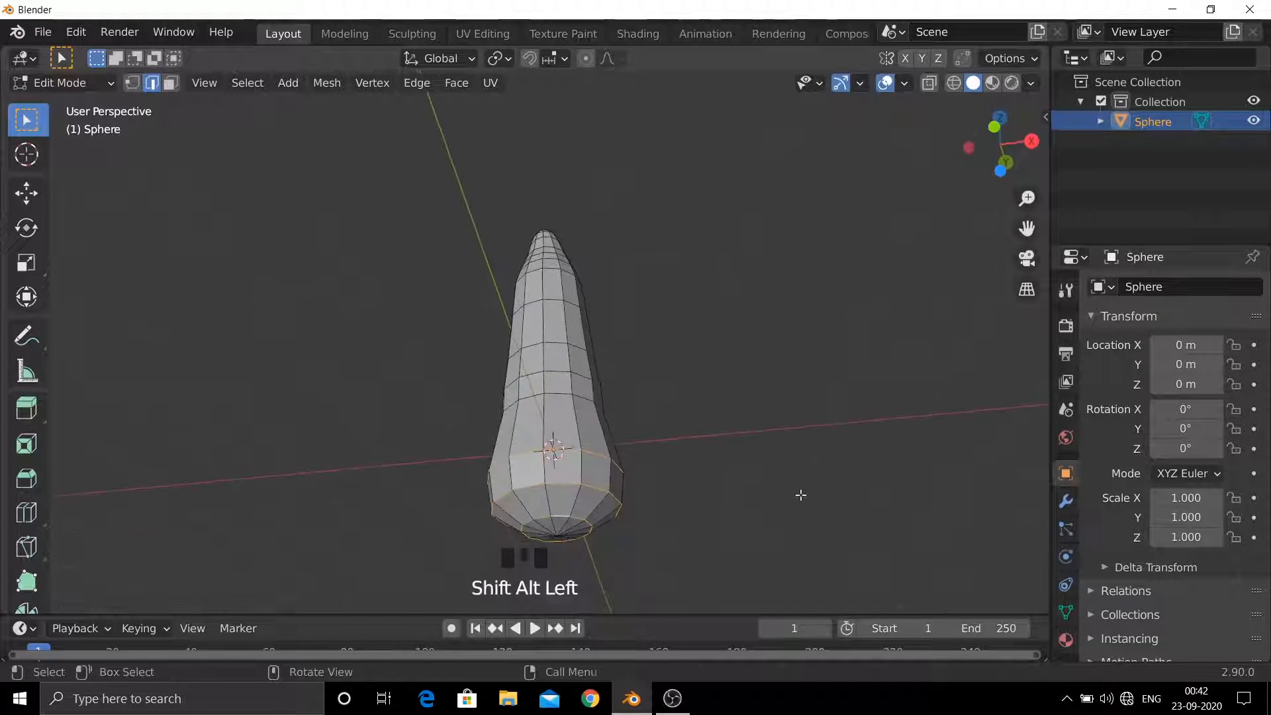
pyautogui.moveTo(800, 494); pyautogui.dragTo(794, 513, button='middle')
pyautogui.press('s')
pyautogui.click(713, 500)
# - Box-select the faces of the extruded tip in X-ray and move them about 0.434 m along Z
pyautogui.moveTo(713, 500); pyautogui.dragTo(534, 395, button='middle')
pyautogui.click(535, 395)
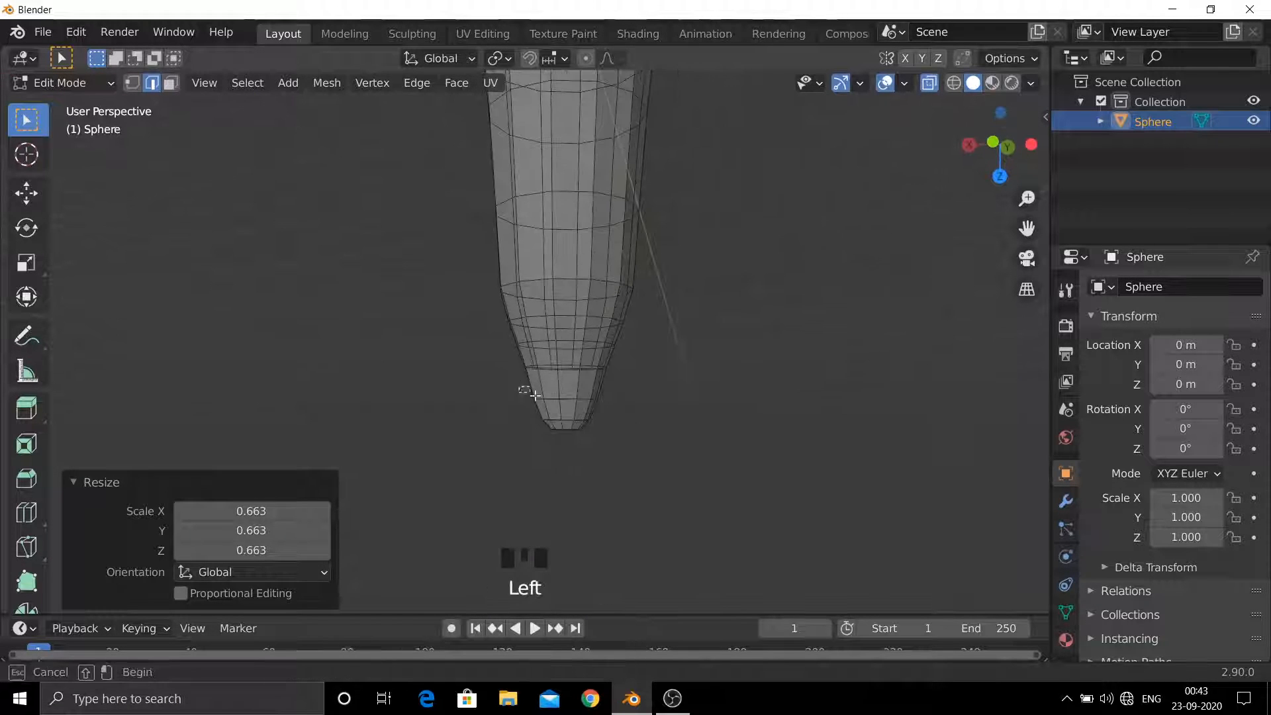
pyautogui.moveTo(630, 467); pyautogui.dragTo(646, 463)
pyautogui.moveTo(646, 463); pyautogui.dragTo(616, 463, button='middle')
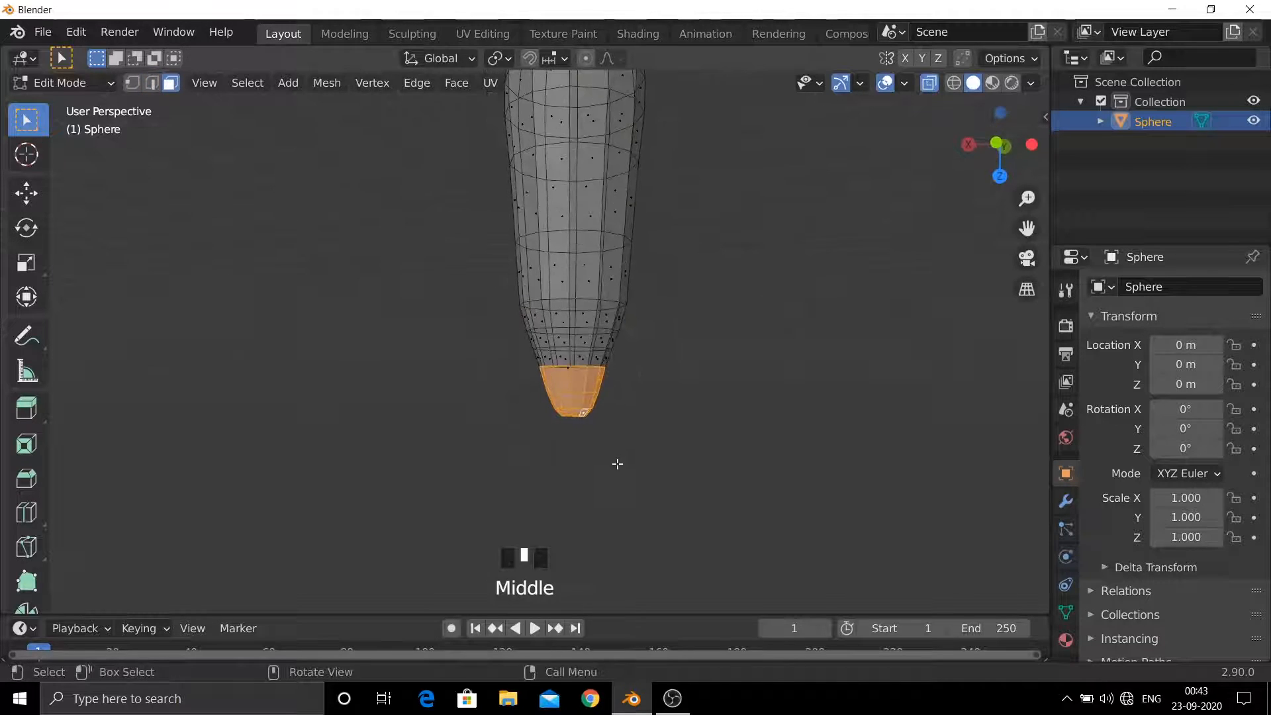
pyautogui.press('g')
pyautogui.click(528, 494)
# - Enlarge the tip with smooth proportional editing, move it about 0.259 m along Z, and turn proportional editing off
pyautogui.press('o')
pyautogui.press('s')
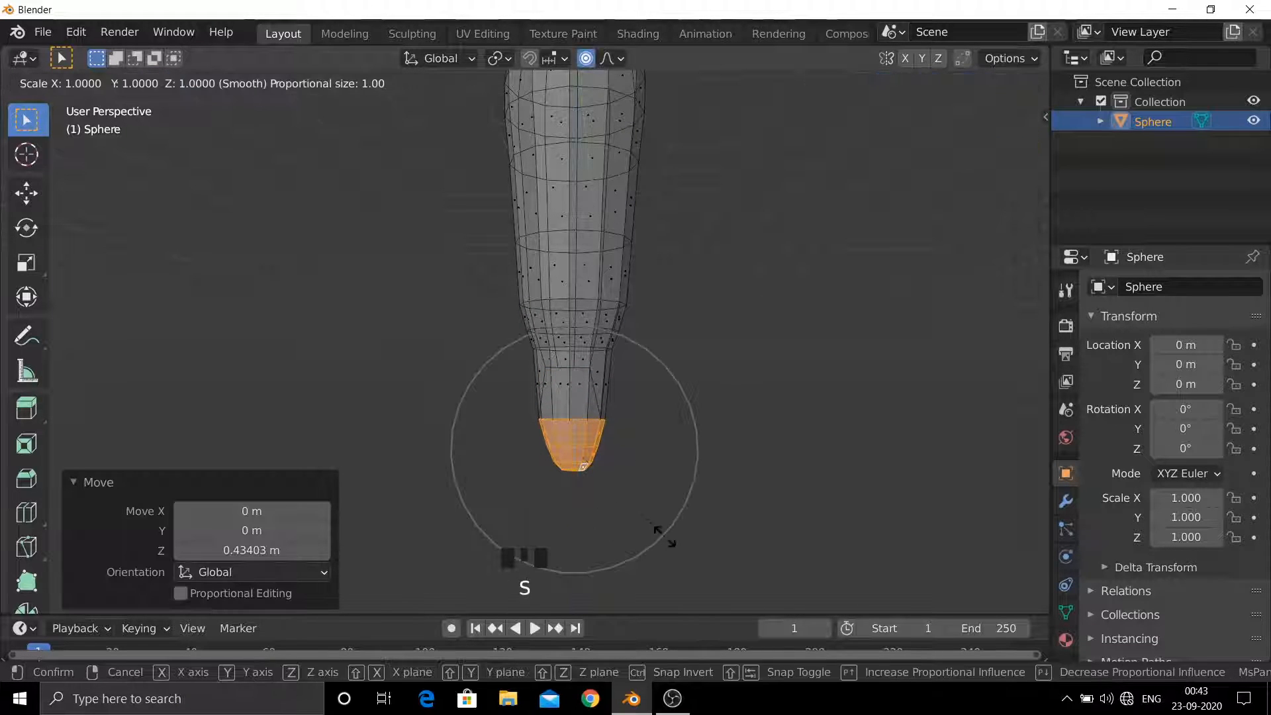
pyautogui.click(754, 570)
pyautogui.press('g')
pyautogui.press('z')
pyautogui.click(754, 536)
pyautogui.moveTo(754, 536); pyautogui.dragTo(763, 250, button='middle')
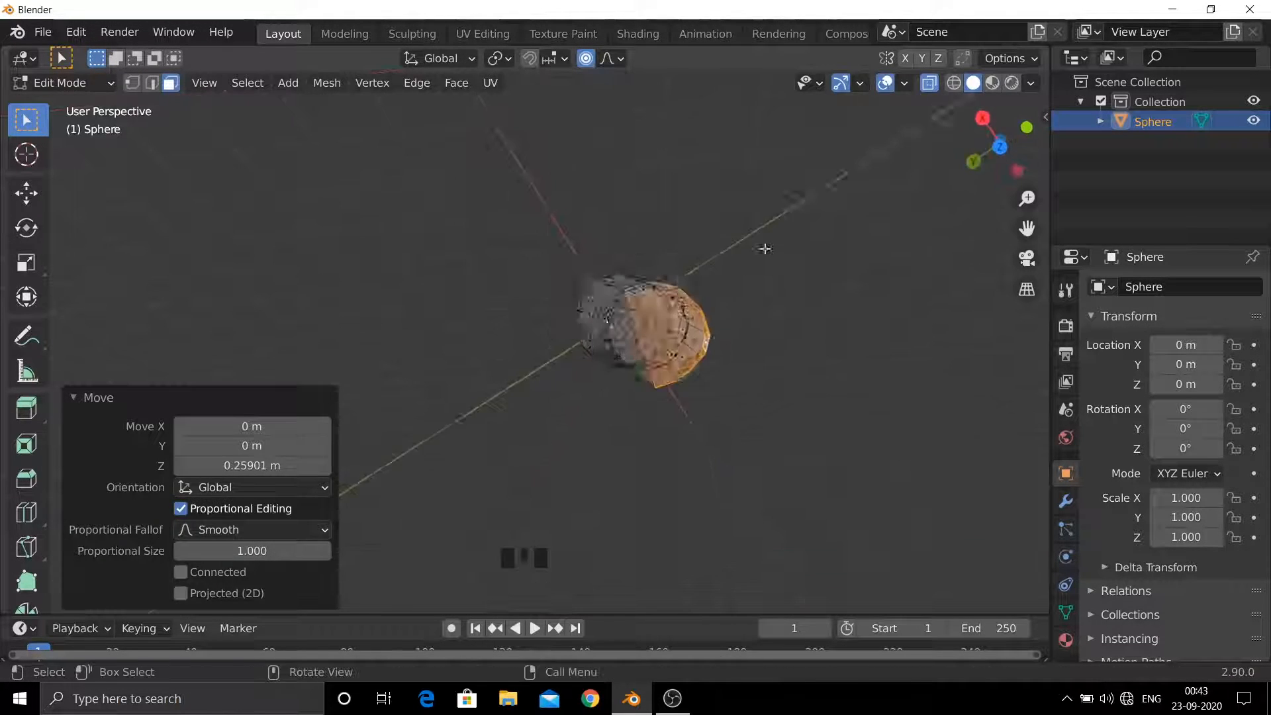
pyautogui.click(585, 58)
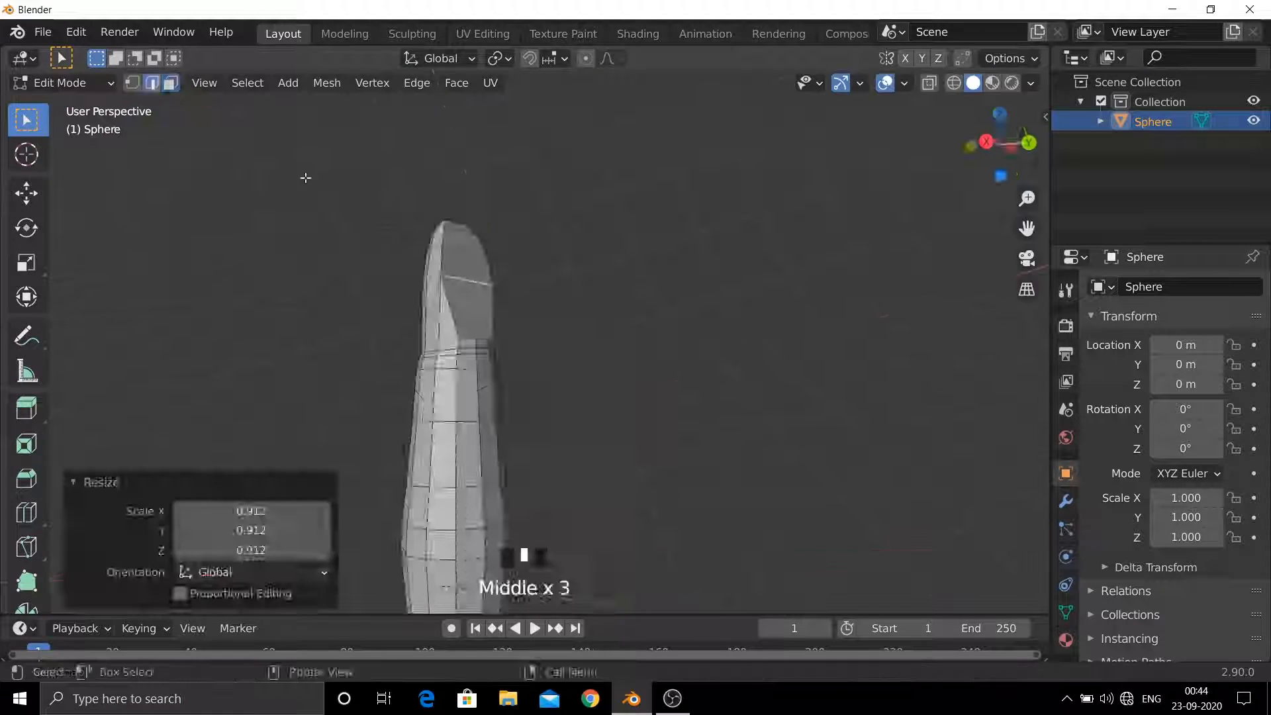
# - Extrude the narrow face below the main tip about 0.17 m and scale it to about 0.922
pyautogui.moveTo(307, 176); pyautogui.dragTo(619, 482, button='middle')
pyautogui.press('e')
pyautogui.press('s')
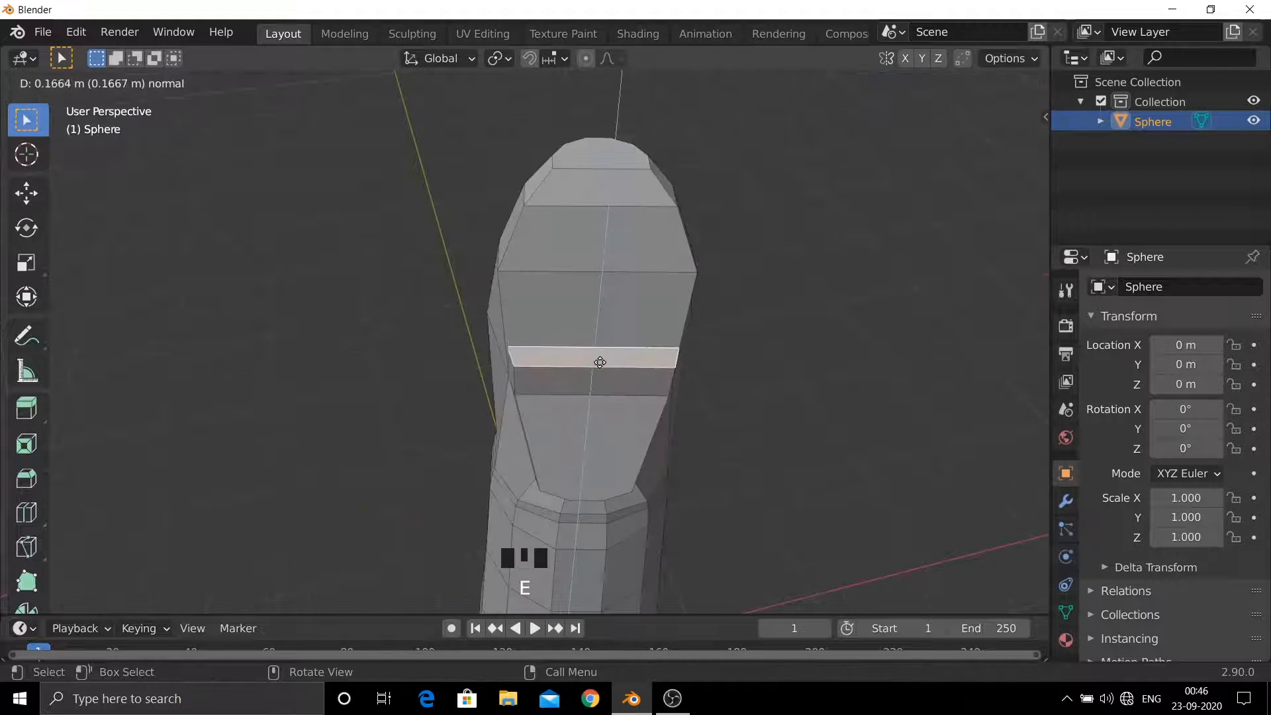
pyautogui.click(675, 372)
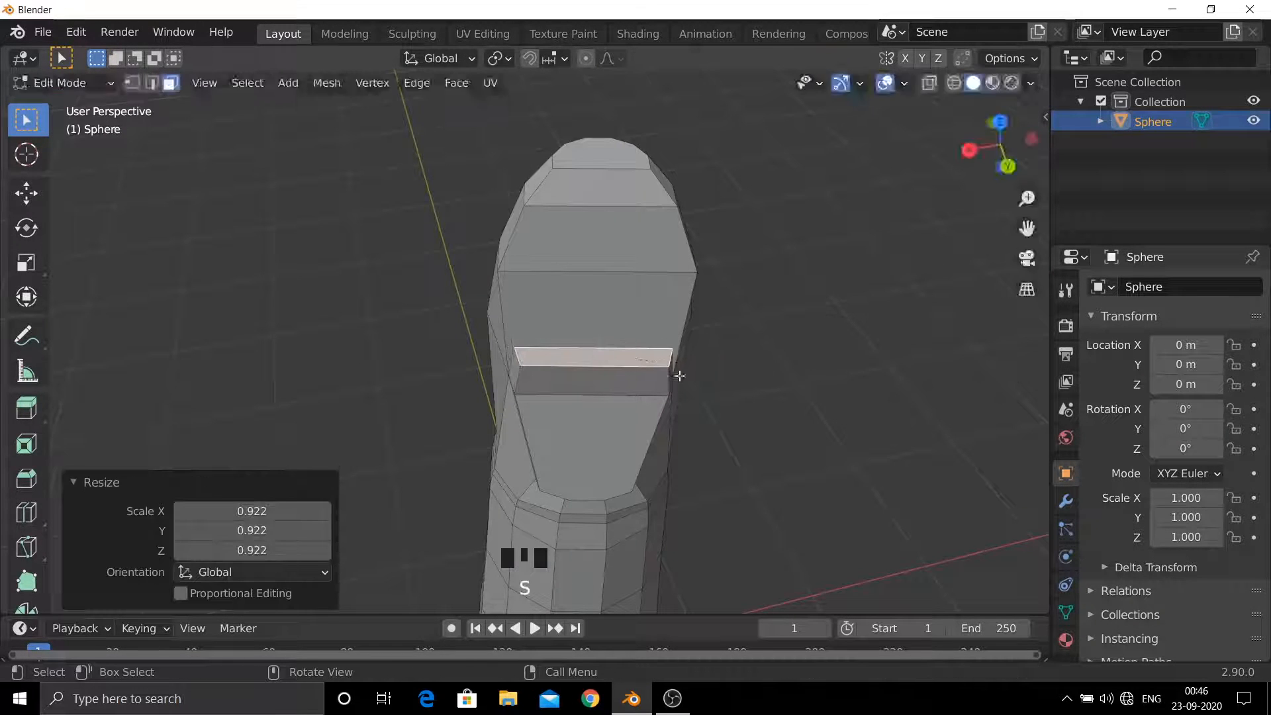
# - Extrude the smaller prong's end face once more and scale it to about 0.688
pyautogui.press('e')
pyautogui.click(680, 356)
pyautogui.press('s')
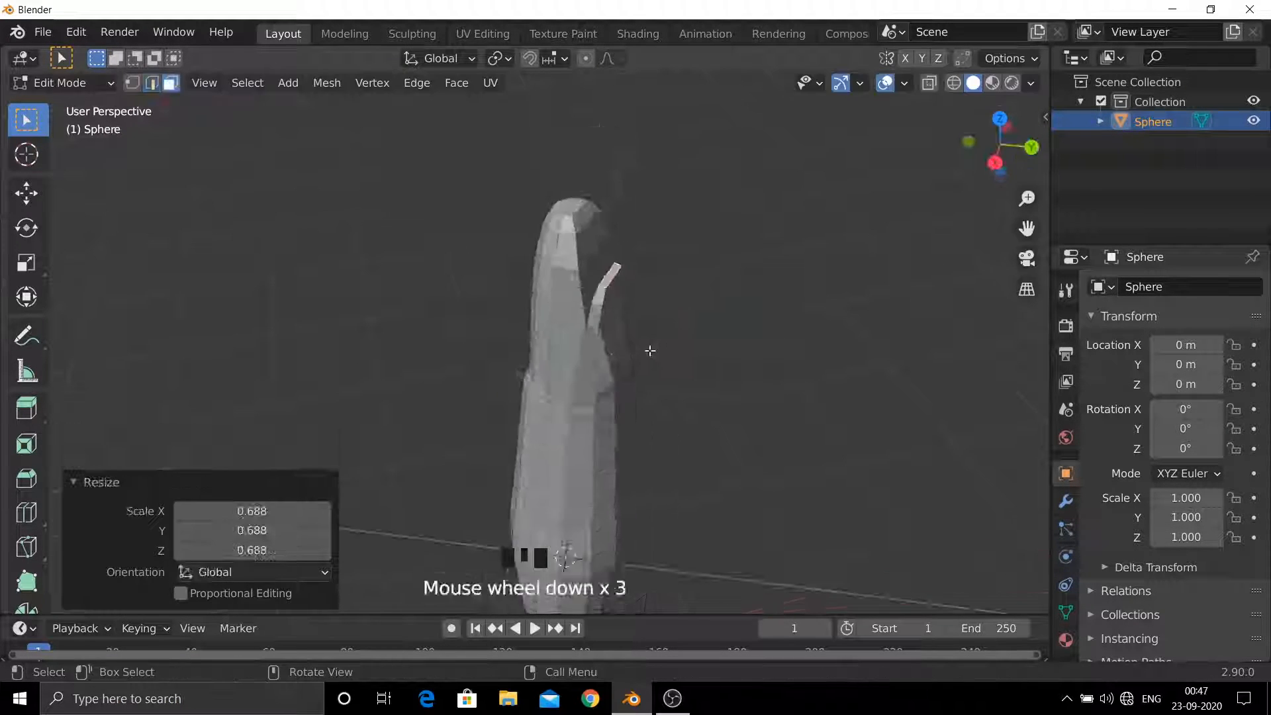
# - Resize the edge loops below the split section in turn, enlarging the mid-body loop to about 1.043
pyautogui.press('s')
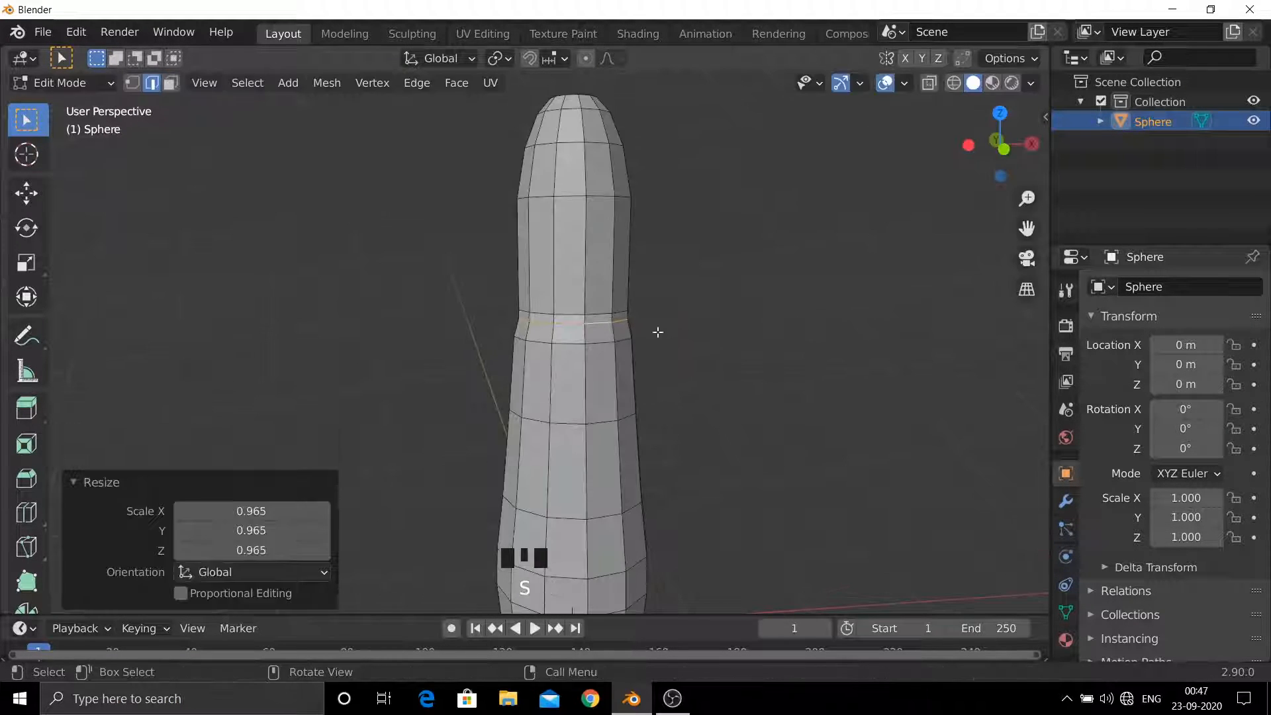
pyautogui.click(787, 345)
pyautogui.press('s')
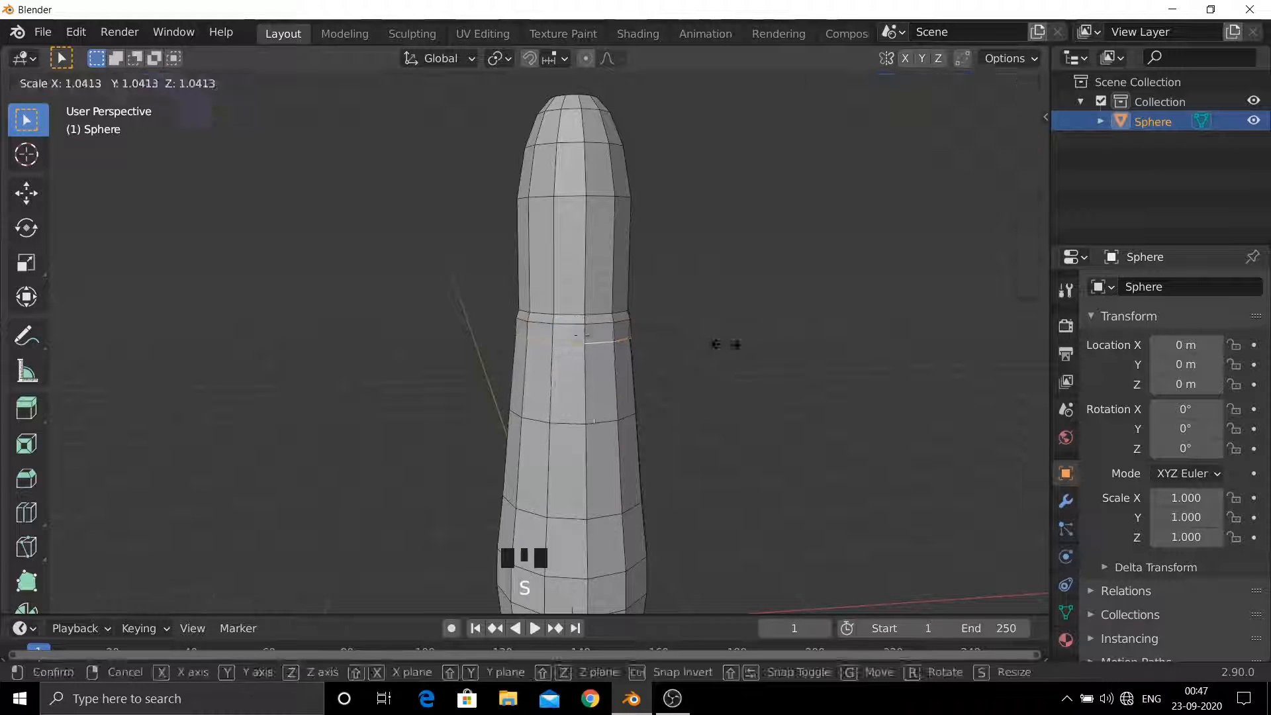
pyautogui.click(712, 416)
pyautogui.keyDown('shift'); pyautogui.moveTo(712, 415); pyautogui.dragTo(636, 359, button='middle'); pyautogui.keyUp('shift')
pyautogui.keyDown('alt'); pyautogui.click(632, 367); pyautogui.keyUp('alt')
pyautogui.press('s')
pyautogui.click(735, 397)
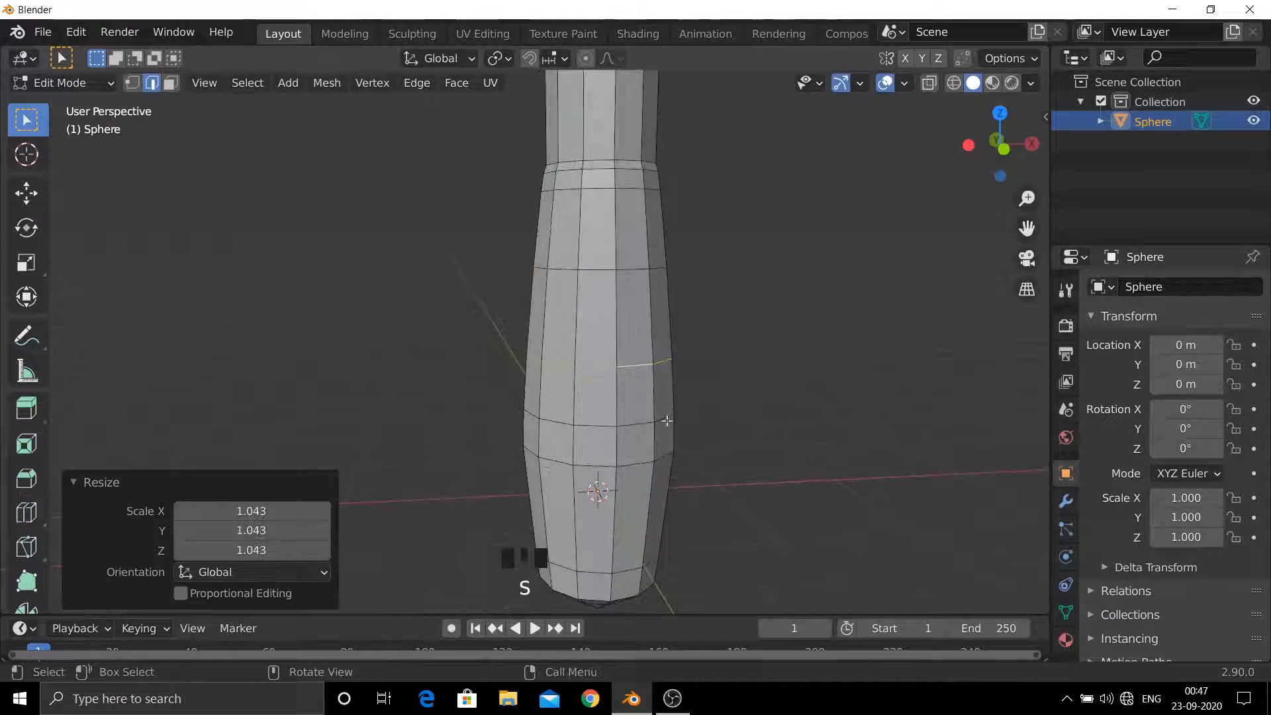
# - Scale the two edge loops around the widest part of the lower body to smooth its outline
pyautogui.keyDown('alt'); pyautogui.click(667, 421); pyautogui.keyUp('alt')
pyautogui.press('s')
pyautogui.click(777, 427)
pyautogui.keyDown('alt'); pyautogui.click(650, 467); pyautogui.keyUp('alt')
pyautogui.moveTo(765, 478); pyautogui.dragTo(809, 344, button='middle')
pyautogui.press('s')
pyautogui.click(778, 425)
# - Add a single loop cut around the lower body at the origin's height and scale the new ring inward
pyautogui.hotkey('ctrl', 'r')
pyautogui.doubleClick(599, 457)
pyautogui.scroll(2, 755, 443)
pyautogui.moveTo(809, 344); pyautogui.dragTo(810, 332, button='middle')
pyautogui.press('s')
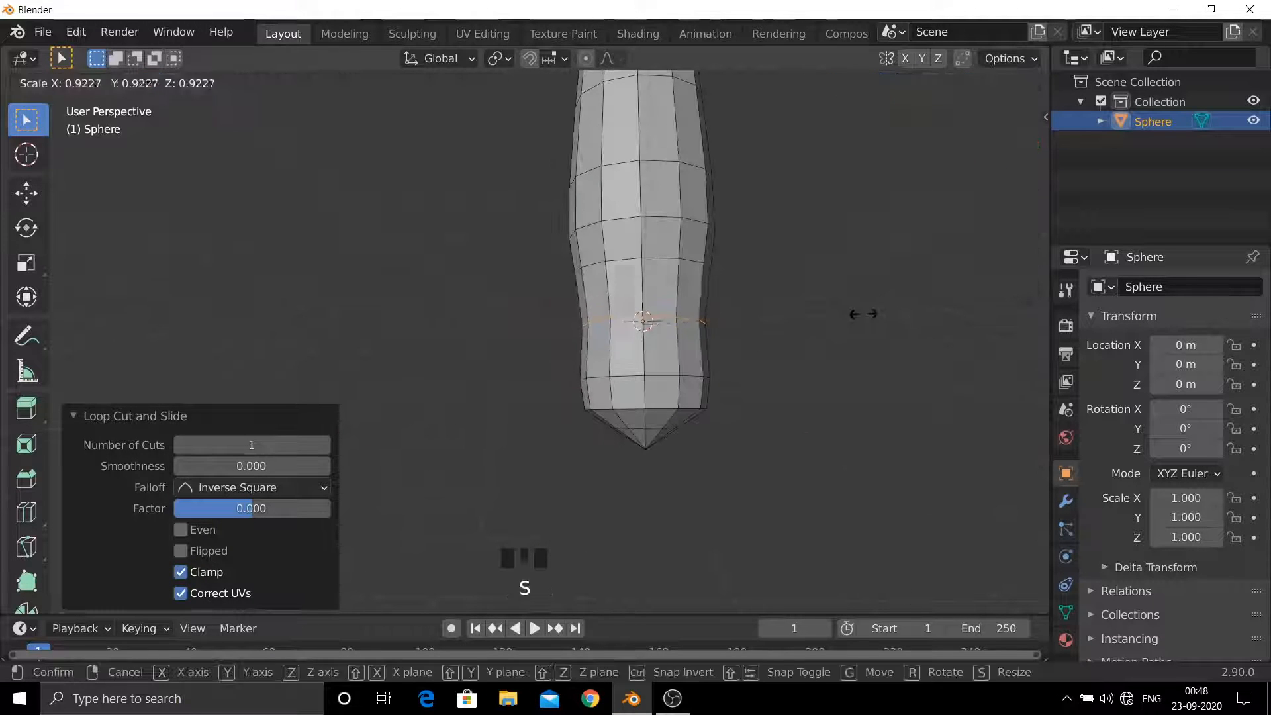
pyautogui.click(828, 324)
# - Scale the lowest edge loops inward to taper the base into a narrow neck
pyautogui.keyDown('alt'); pyautogui.click(662, 376); pyautogui.keyUp('alt')
pyautogui.press('s')
pyautogui.click(775, 382)
pyautogui.keyDown('alt'); pyautogui.click(744, 409); pyautogui.keyUp('alt')
pyautogui.press('s')
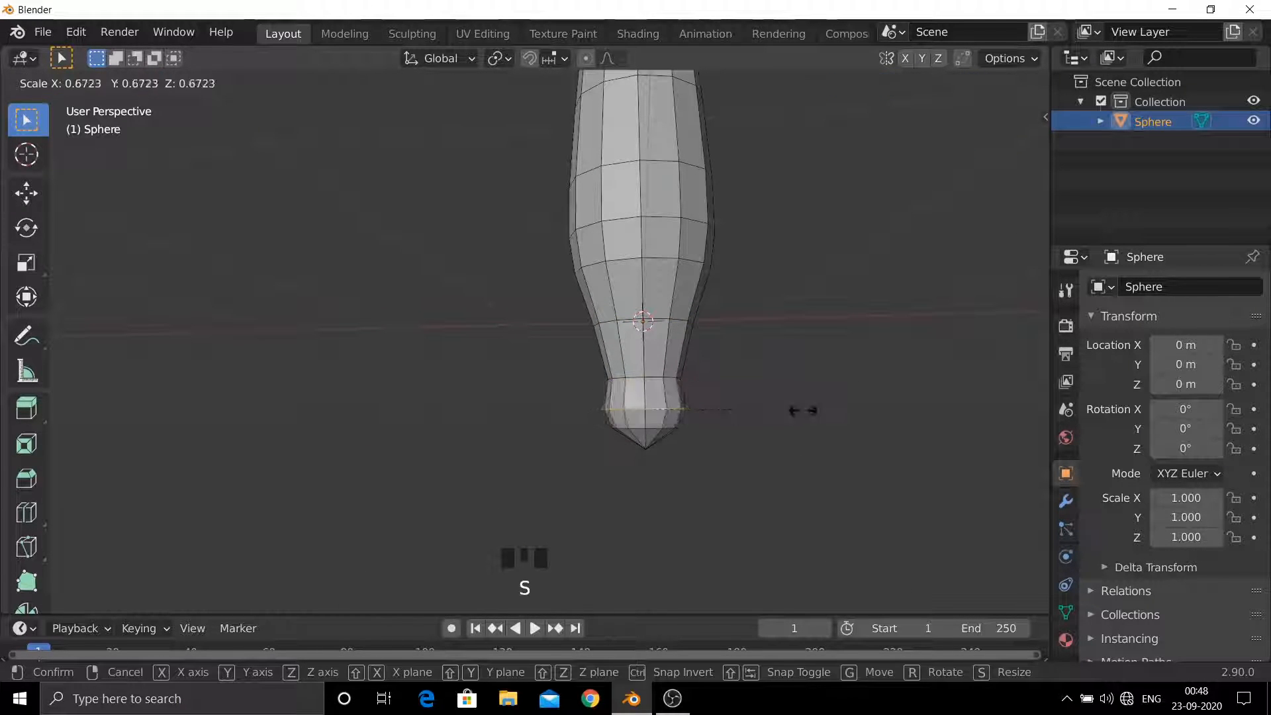
pyautogui.click(778, 411)
pyautogui.press('s')
pyautogui.click(860, 304)
# - Move the pointed end vertex of the base about 0.166 m along Z in front view to flatten the end
pyautogui.moveTo(768, 397); pyautogui.dragTo(662, 358, button='middle')
pyautogui.press('1')
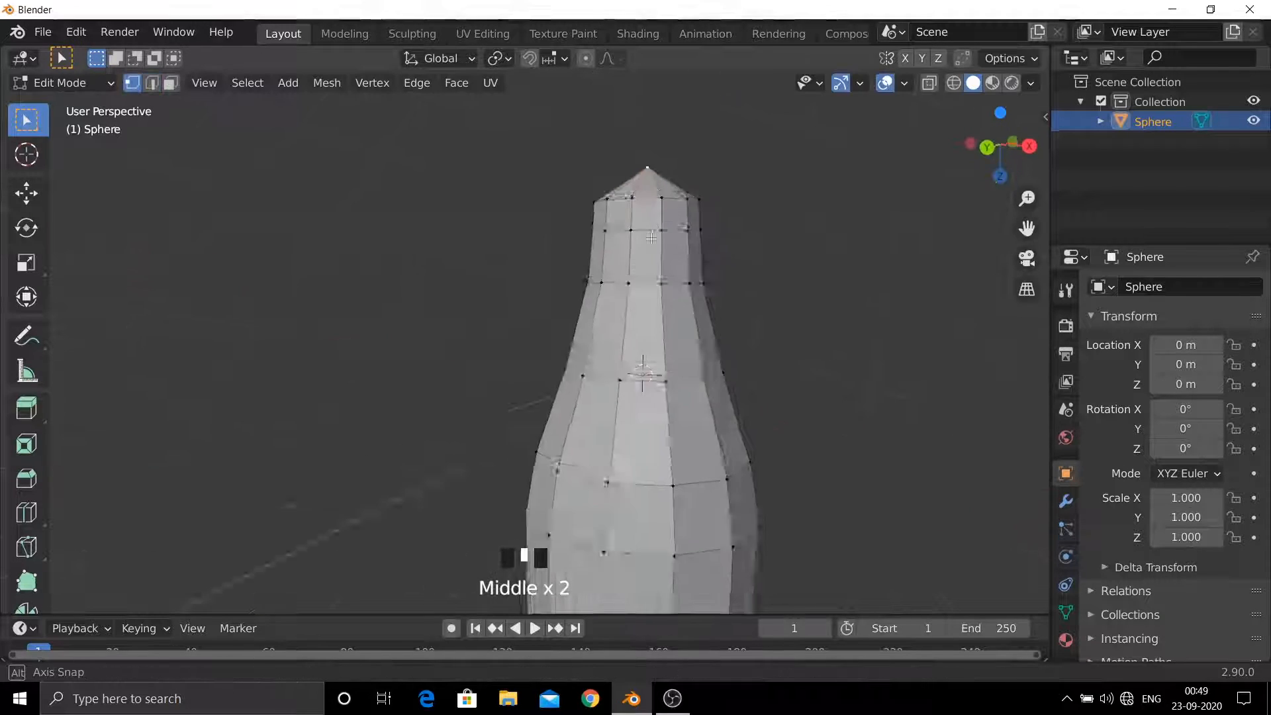
pyautogui.press('KP_1')
pyautogui.scroll(2, 567, 495)
pyautogui.press('g')
pyautogui.press('z')
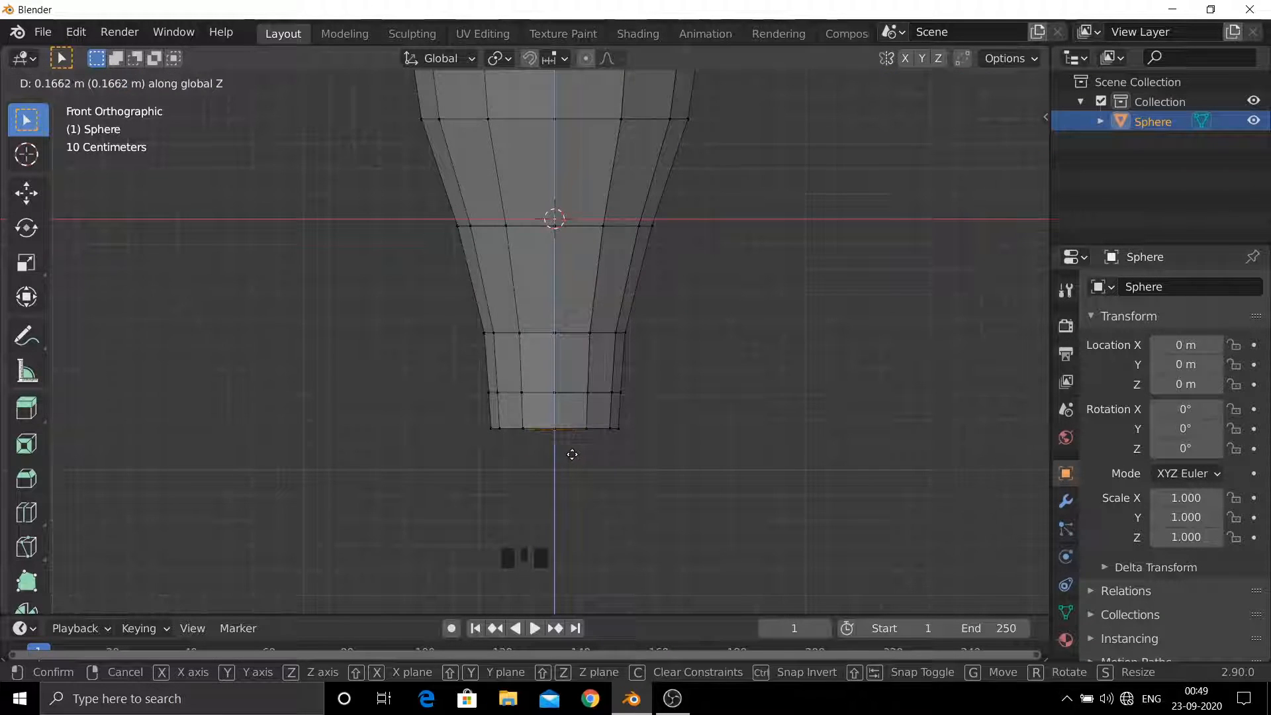
pyautogui.click(572, 454)
# - Select the whole mesh, rotate it in front view to lie along the X axis, and move it about -0.964 m along Z
pyautogui.moveTo(571, 454); pyautogui.dragTo(573, 311, button='middle')
pyautogui.click(171, 83)
pyautogui.scroll(-6, 583, 278)
pyautogui.moveTo(589, 225); pyautogui.dragTo(596, 339, button='middle')
pyautogui.press('a')
pyautogui.press('KP_1')
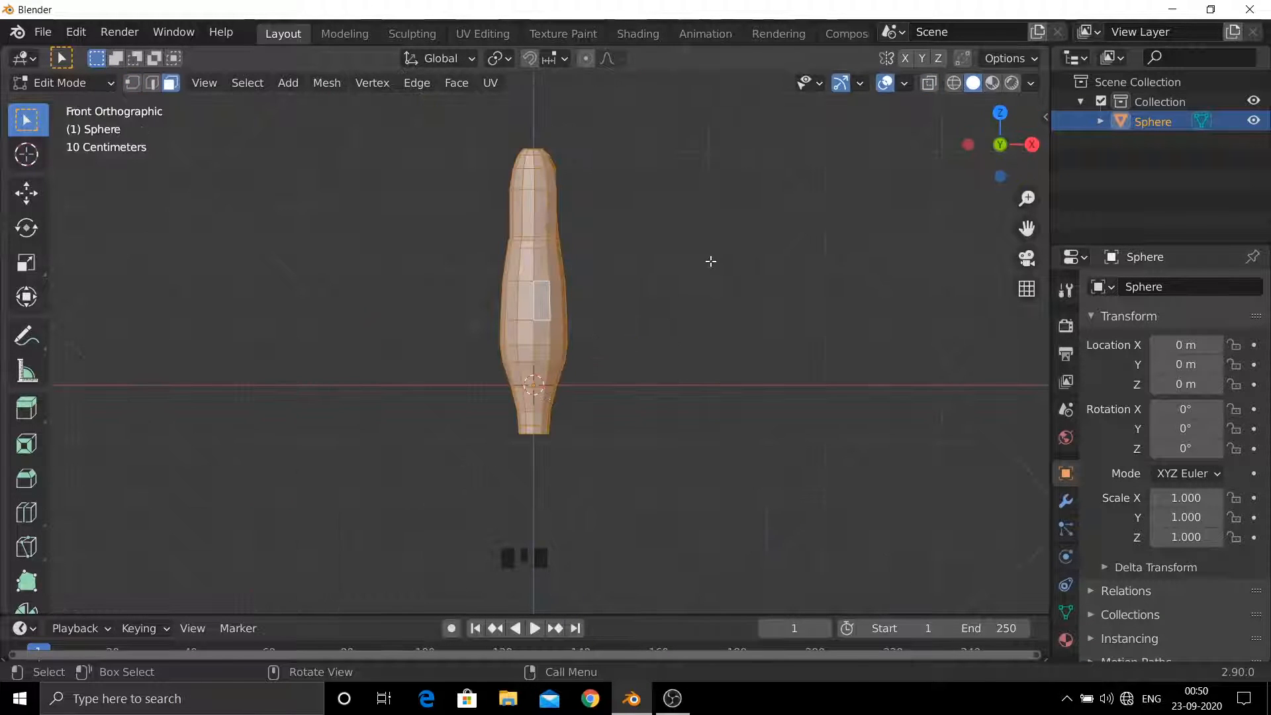
pyautogui.press('r')
pyautogui.click(555, 358)
pyautogui.press('g')
pyautogui.press('z')
pyautogui.click(556, 406)
# - Rotate the whole mesh about the global X axis so the two prongs lie one above the other
pyautogui.moveTo(556, 405); pyautogui.dragTo(530, 410, button='middle')
pyautogui.keyDown('shift'); pyautogui.moveTo(695, 351); pyautogui.dragTo(669, 348, button='middle'); pyautogui.keyUp('shift')
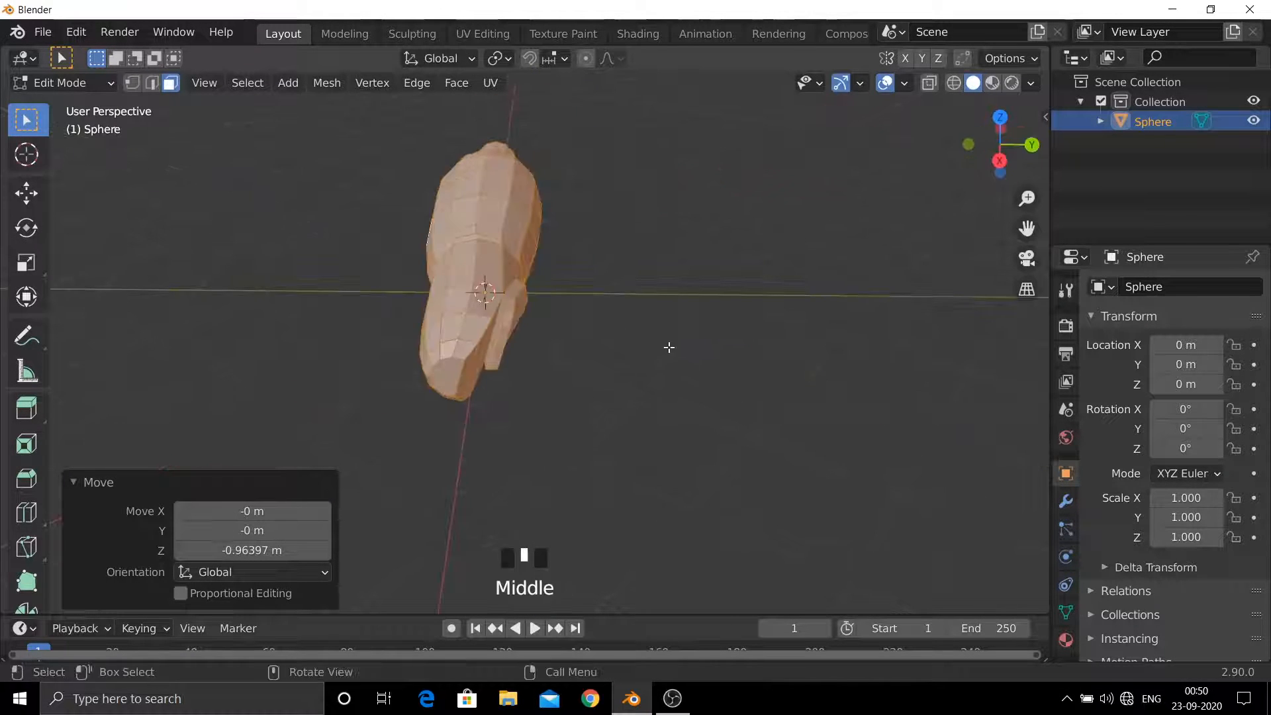
pyautogui.press('r')
pyautogui.press('x')
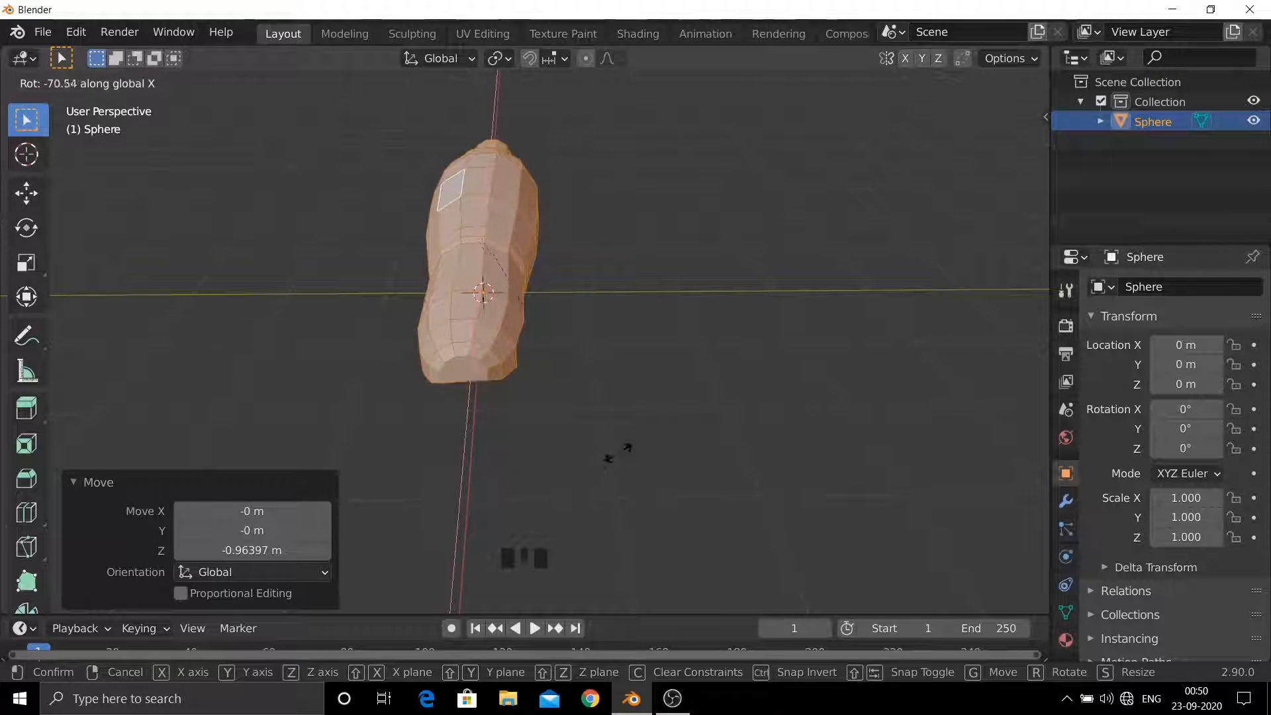
pyautogui.click(610, 497)
# - Extrude the end ring of the narrow base and scale it to 0.616
pyautogui.moveTo(610, 499); pyautogui.dragTo(578, 587, button='middle')
pyautogui.press('e')
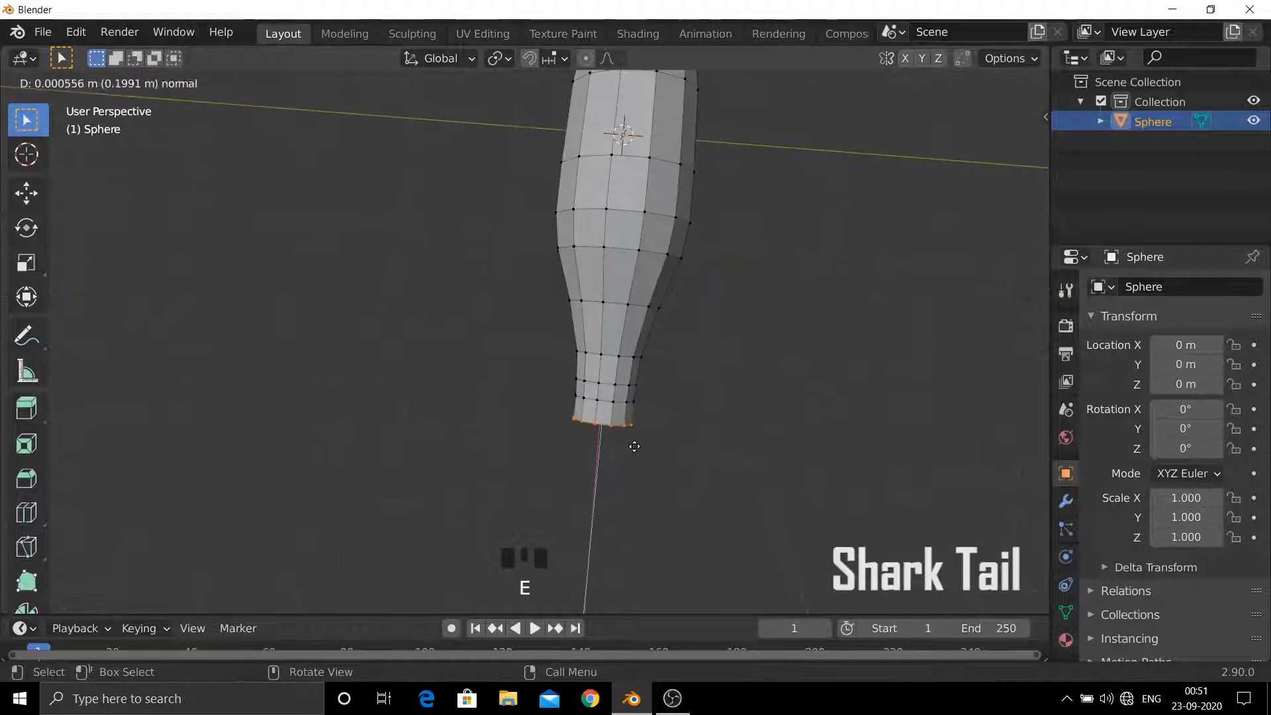
pyautogui.click(635, 445)
pyautogui.press('s')
pyautogui.click(748, 418)
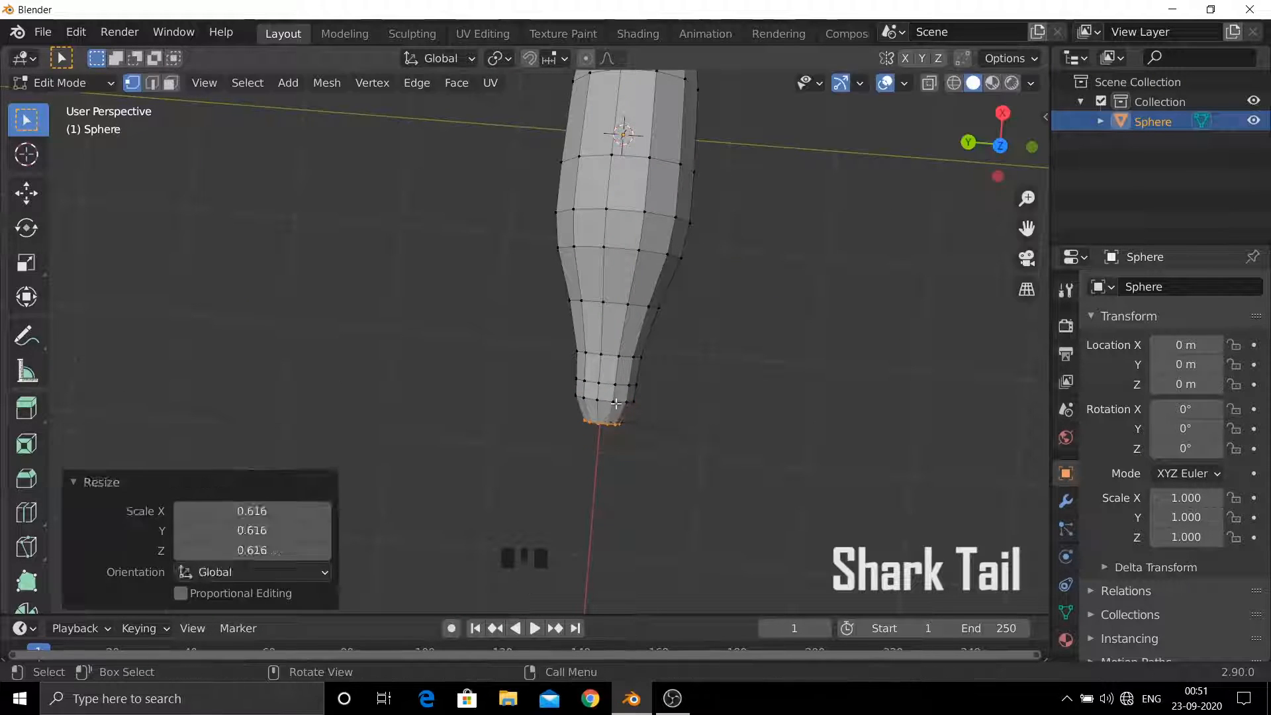
# - Scale the edge loops around the narrow base one after another to form a stepped taper into the tail
pyautogui.press('s')
pyautogui.click(750, 411)
pyautogui.keyDown('alt'); pyautogui.click(616, 384); pyautogui.keyUp('alt')
pyautogui.press('s')
pyautogui.click(773, 401)
pyautogui.keyDown('alt'); pyautogui.click(629, 356); pyautogui.keyUp('alt')
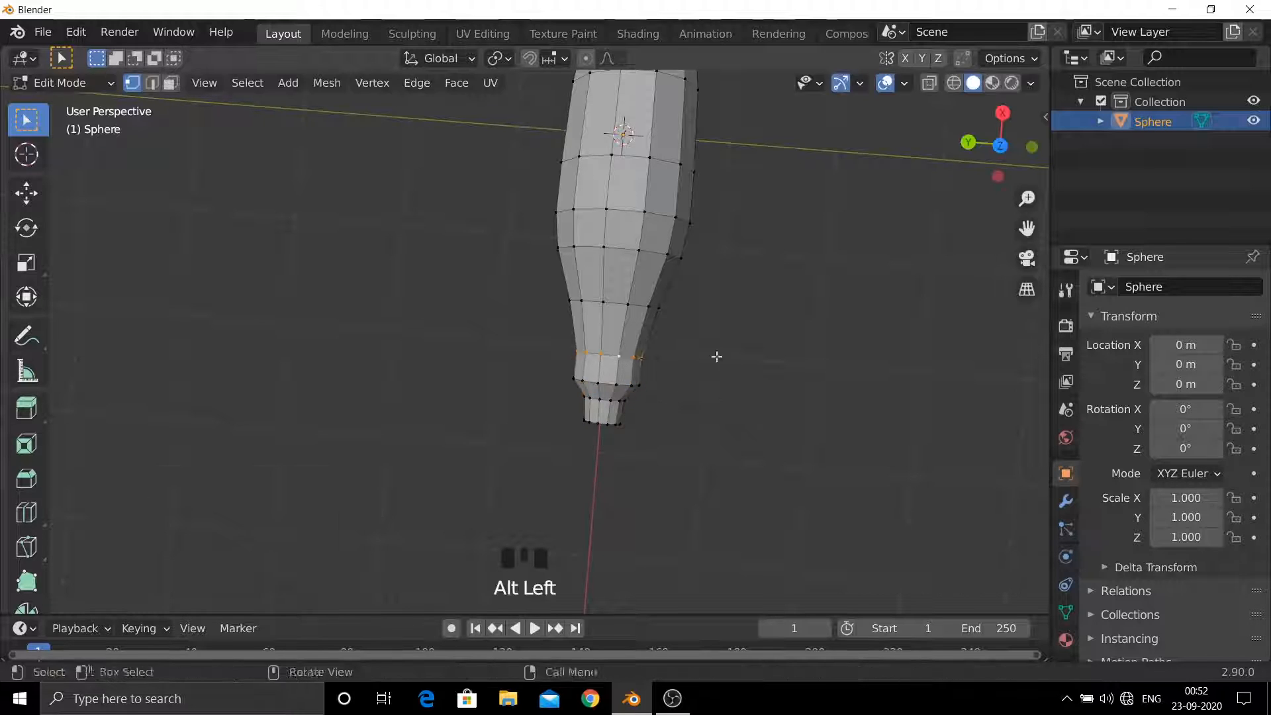
pyautogui.press('s')
pyautogui.click(760, 371)
pyautogui.moveTo(755, 374); pyautogui.dragTo(668, 448, button='middle')
pyautogui.keyDown('alt'); pyautogui.click(632, 366); pyautogui.keyUp('alt')
pyautogui.press('s')
pyautogui.click(803, 352)
# - Extrude the narrow end in face select mode into a short straight tail stub
pyautogui.press('3')
pyautogui.press('e')
pyautogui.click(655, 496)
# - Extrude the tail stub's upper face upward in several short sections, scaling the first ones slightly to shape the upper fin's base
pyautogui.moveTo(655, 496); pyautogui.dragTo(630, 329, button='middle')
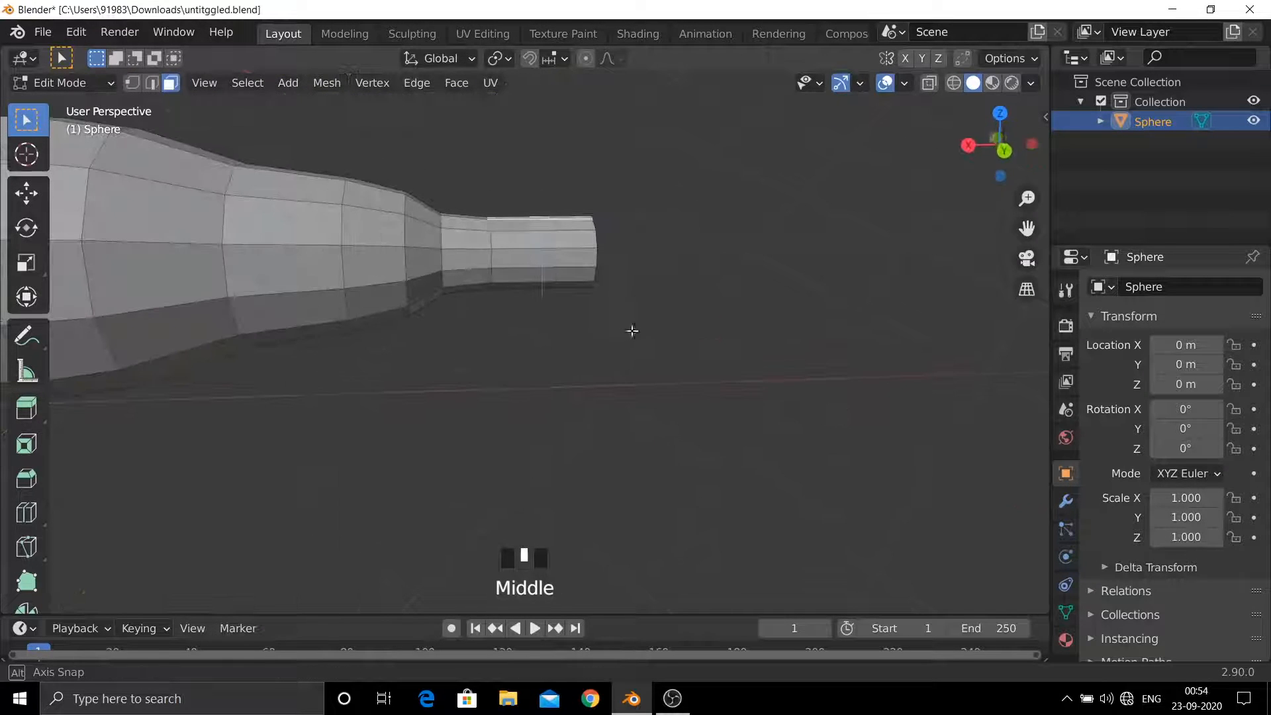
pyautogui.press('e')
pyautogui.click(691, 215)
pyautogui.press('s')
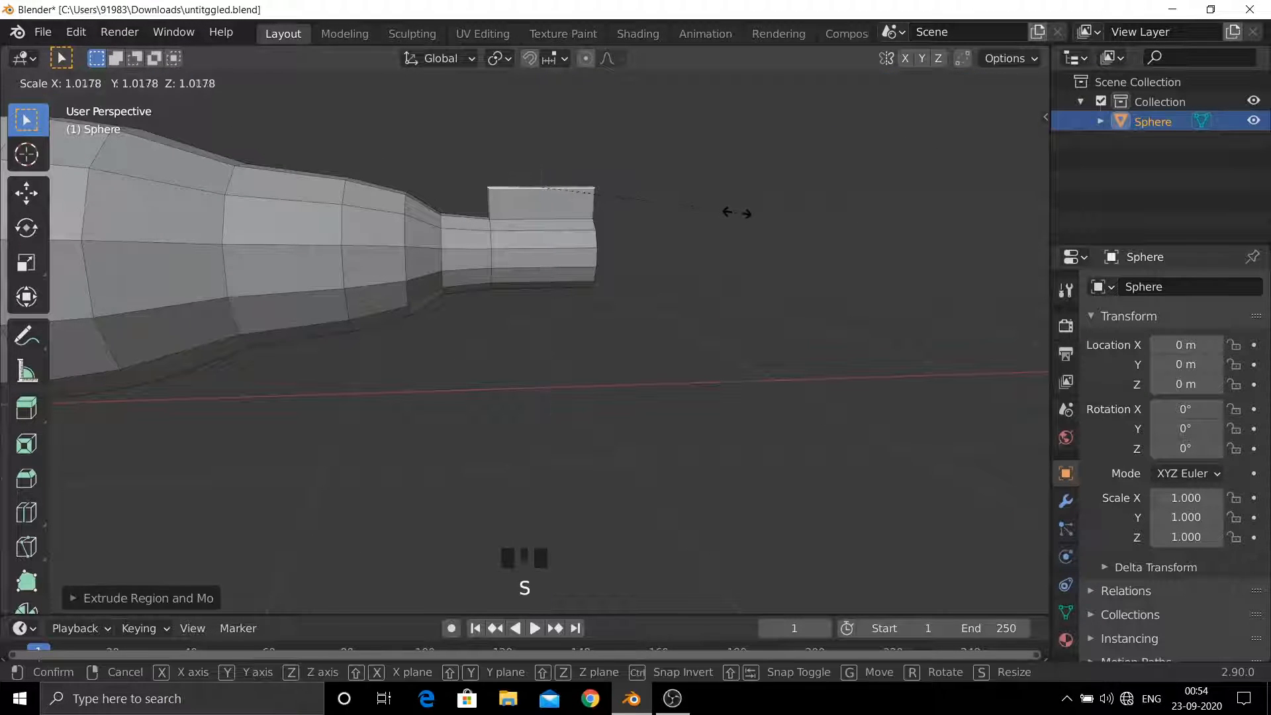
pyautogui.click(732, 210)
pyautogui.press('e')
pyautogui.click(747, 192)
pyautogui.press('s')
pyautogui.click(747, 190)
pyautogui.press('e')
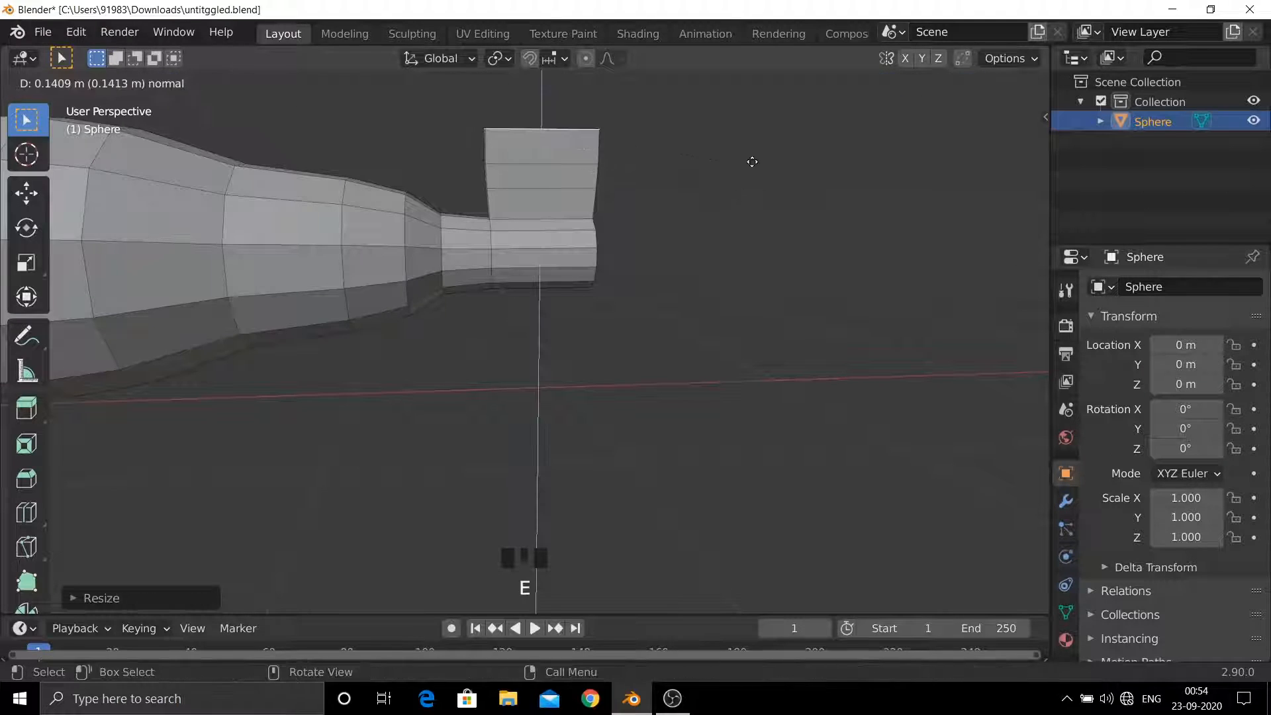
pyautogui.click(741, 155)
pyautogui.keyDown('shift'); pyautogui.moveTo(636, 156); pyautogui.dragTo(609, 384, button='middle'); pyautogui.keyUp('shift')
# - Extrude further sections from the top of the upper tail fin, scaling each one inward to narrow the fin towards its tip
pyautogui.press('e')
pyautogui.click(750, 355)
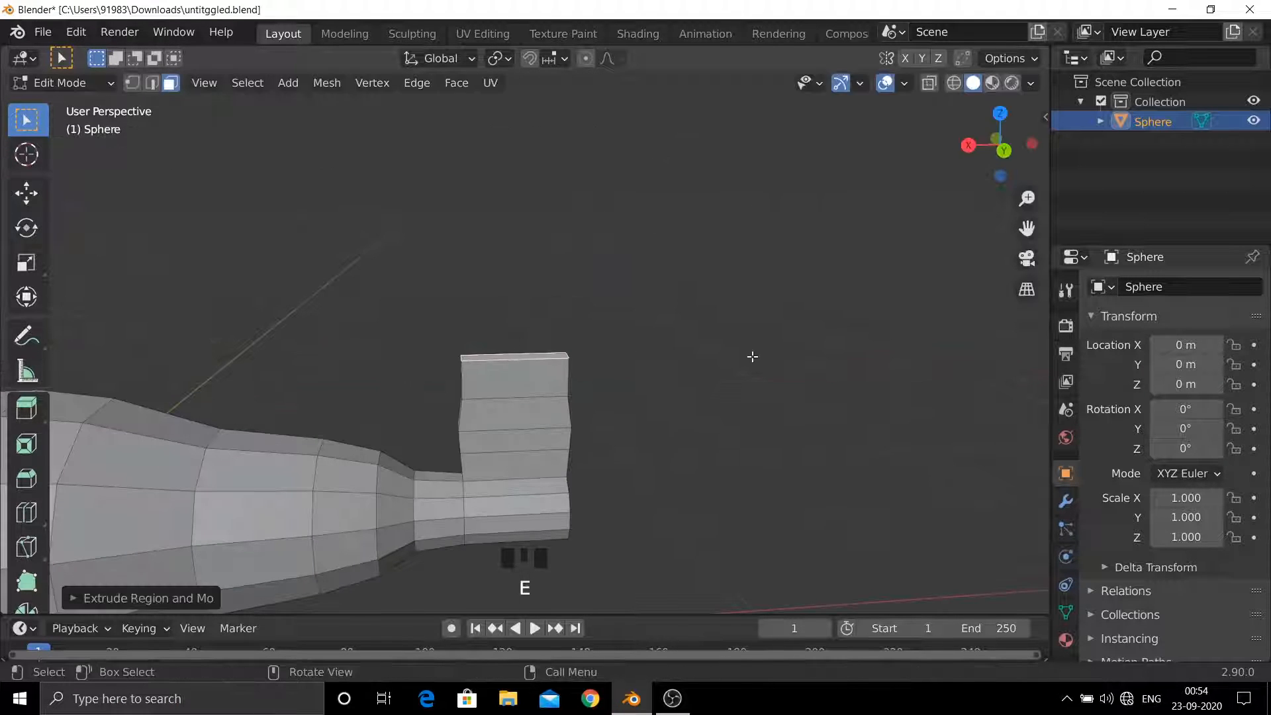
pyautogui.press('s')
pyautogui.click(677, 336)
pyautogui.press('e')
pyautogui.click(688, 298)
pyautogui.press('s')
pyautogui.click(610, 321)
pyautogui.press('e')
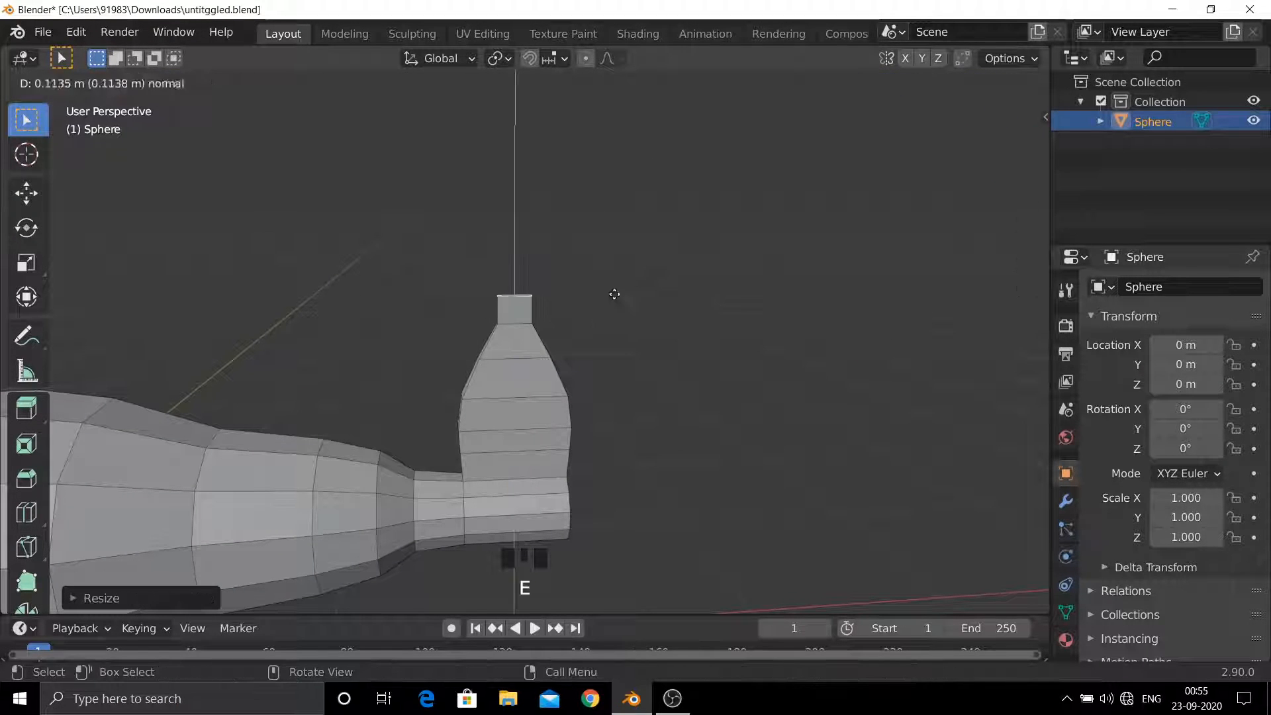
pyautogui.click(537, 280)
# - Select the face on the underside of the tail stub and extrude it about 0.127 m downward
pyautogui.moveTo(556, 405); pyautogui.dragTo(666, 387, button='middle')
pyautogui.click(665, 387)
pyautogui.moveTo(608, 346); pyautogui.dragTo(349, 319, button='middle')
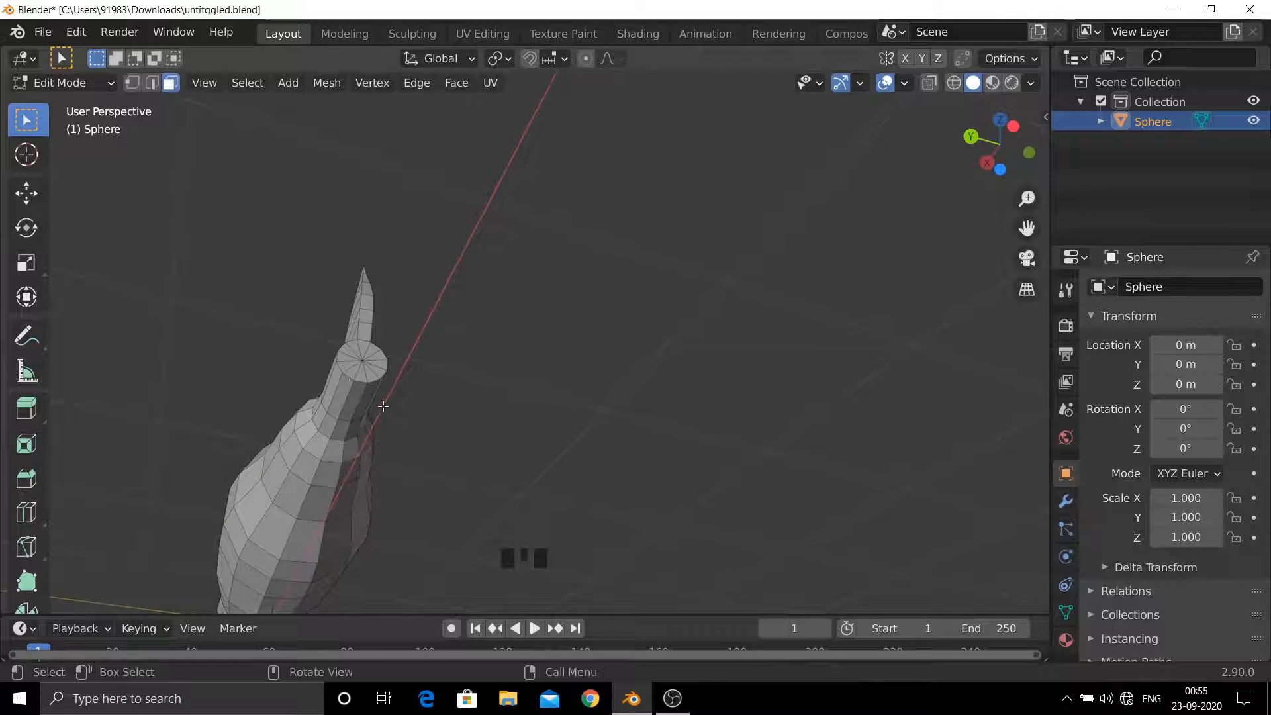
pyautogui.moveTo(383, 405); pyautogui.dragTo(548, 474, button='middle')
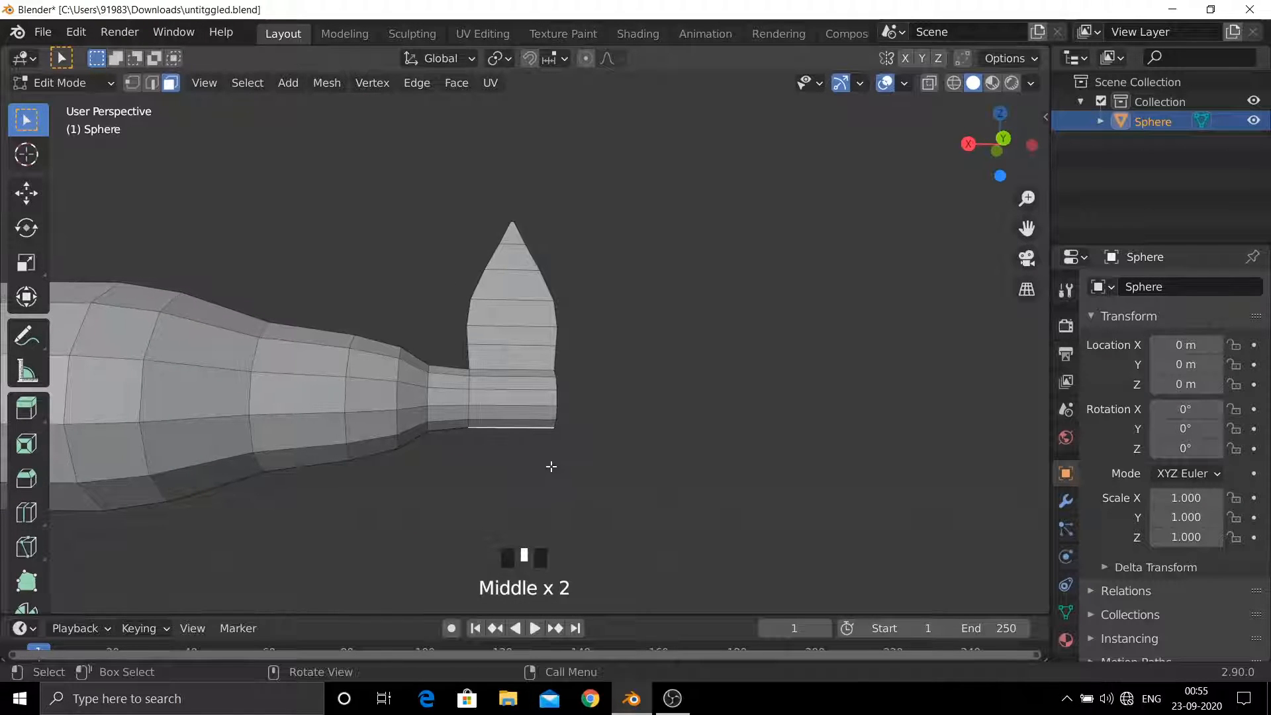
pyautogui.press('e')
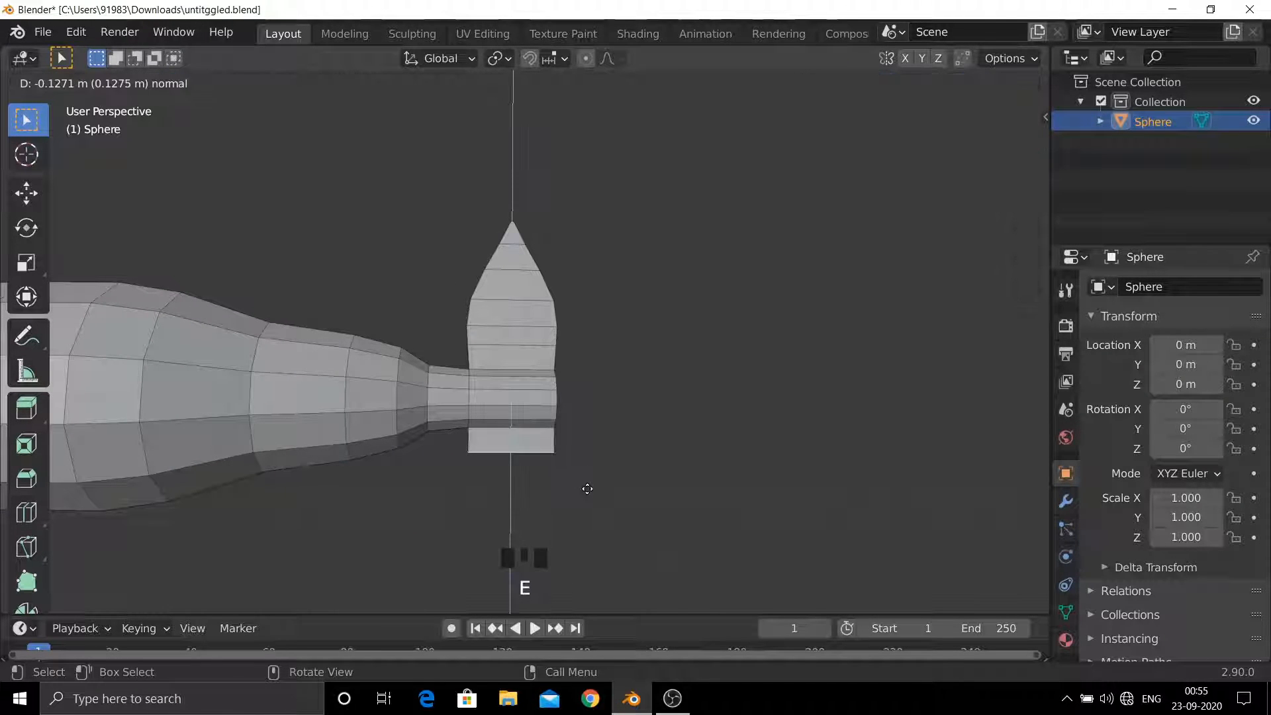
# - Undo the recent changes to the lower fin
pyautogui.hotkey('ctrl', 'z')
pyautogui.hotkey('ctrl', 'z')
pyautogui.hotkey('ctrl', 'z')
pyautogui.hotkey('ctrl', 'z')
pyautogui.hotkey('ctrl', 'z')
pyautogui.hotkey('ctrl', 'z')
pyautogui.hotkey('ctrl', 'z')
pyautogui.hotkey('ctrl', 'z')
pyautogui.hotkey('ctrl', 'z')
pyautogui.hotkey('ctrl', 'z')
pyautogui.hotkey('ctrl', 'z')
# - Scale the lower fin's end face inward and extrude further sections downward, tapering them to a narrow tip
pyautogui.press('s')
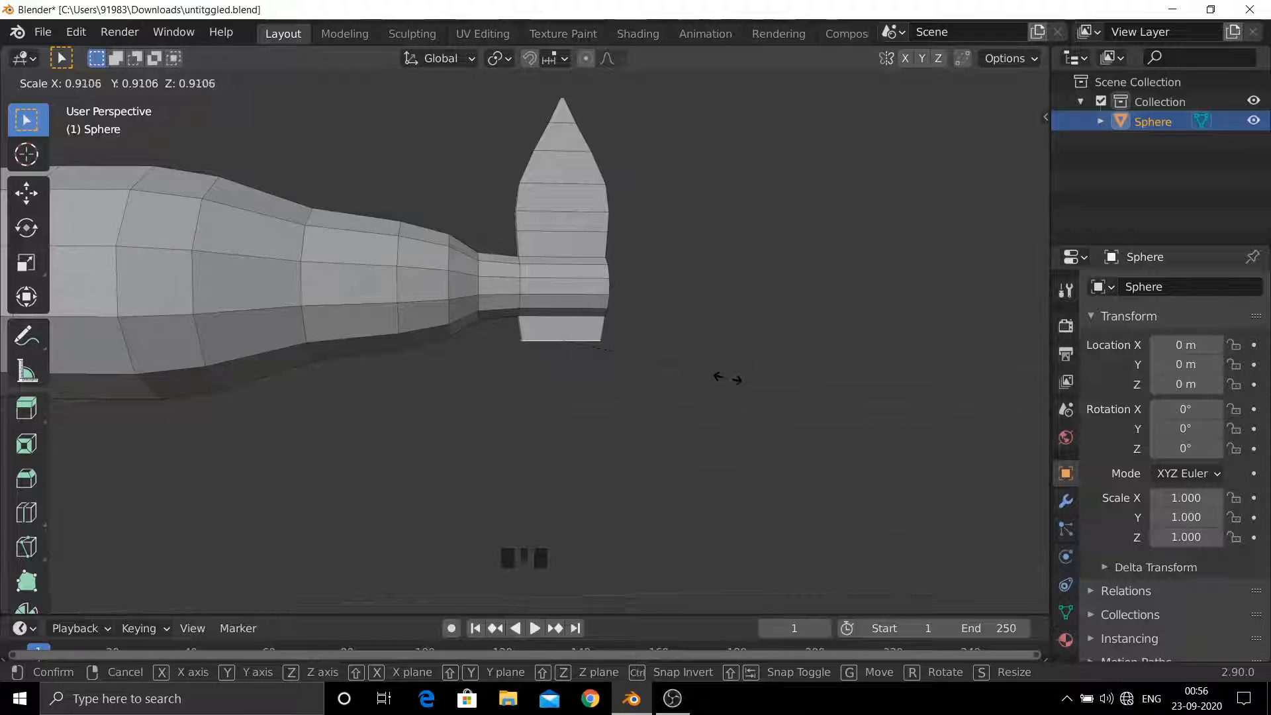
pyautogui.click(728, 378)
pyautogui.press('e')
pyautogui.click(744, 377)
pyautogui.press('e')
pyautogui.click(689, 400)
pyautogui.press('s')
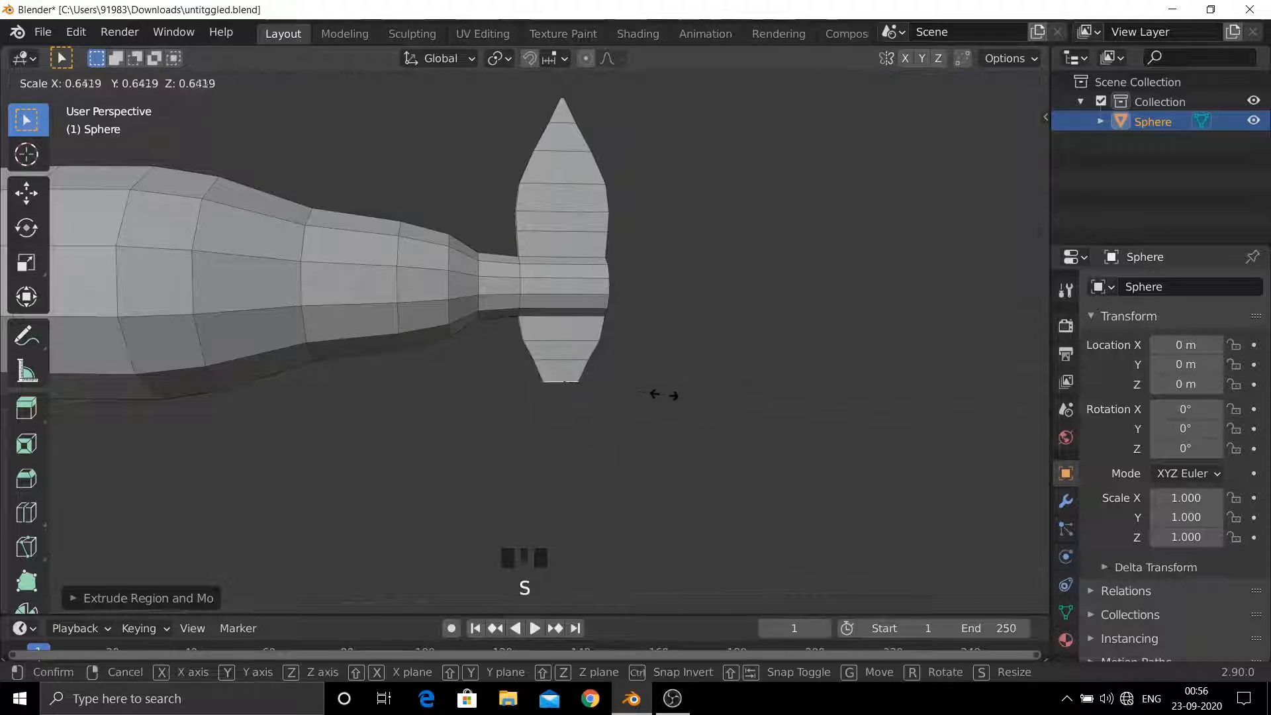
pyautogui.click(575, 391)
# - Select the lower fin's tip in X-ray display and rotate and move it backward with smooth proportional editing at size 0.39
pyautogui.hotkey('alt', 'z')
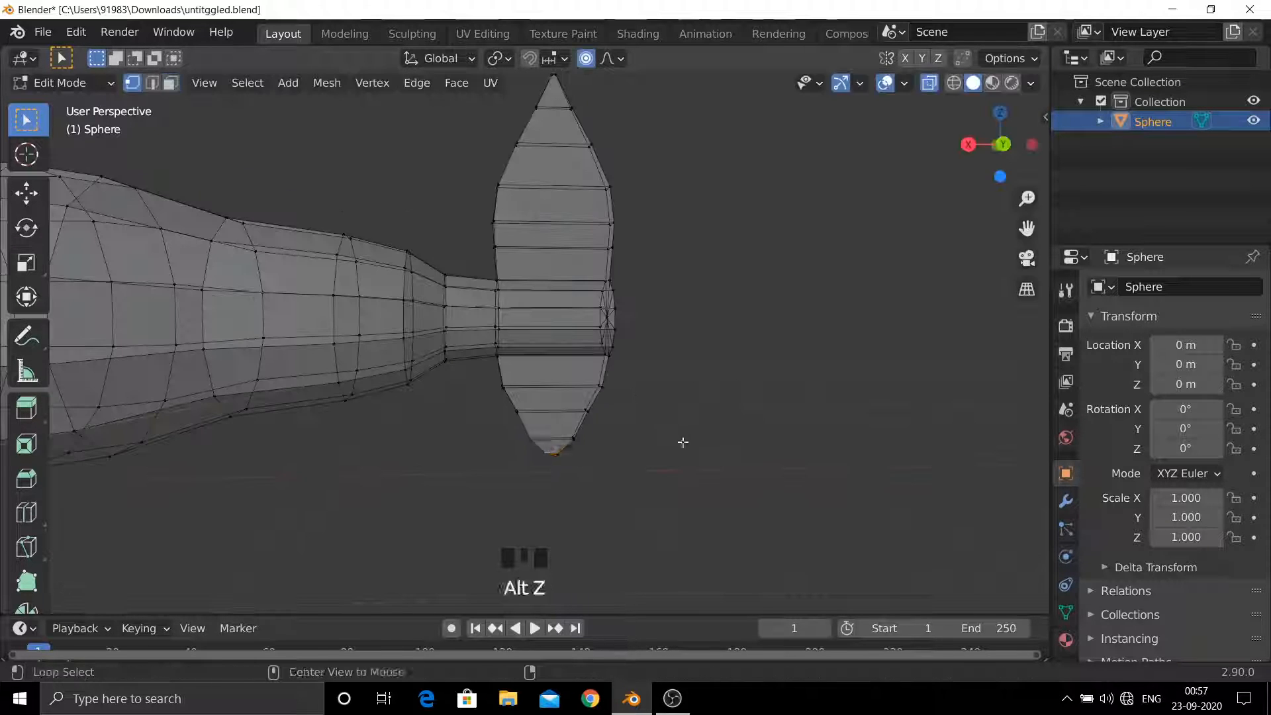
pyautogui.moveTo(524, 439); pyautogui.dragTo(591, 487)
pyautogui.press('r')
pyautogui.rightClick(618, 377)
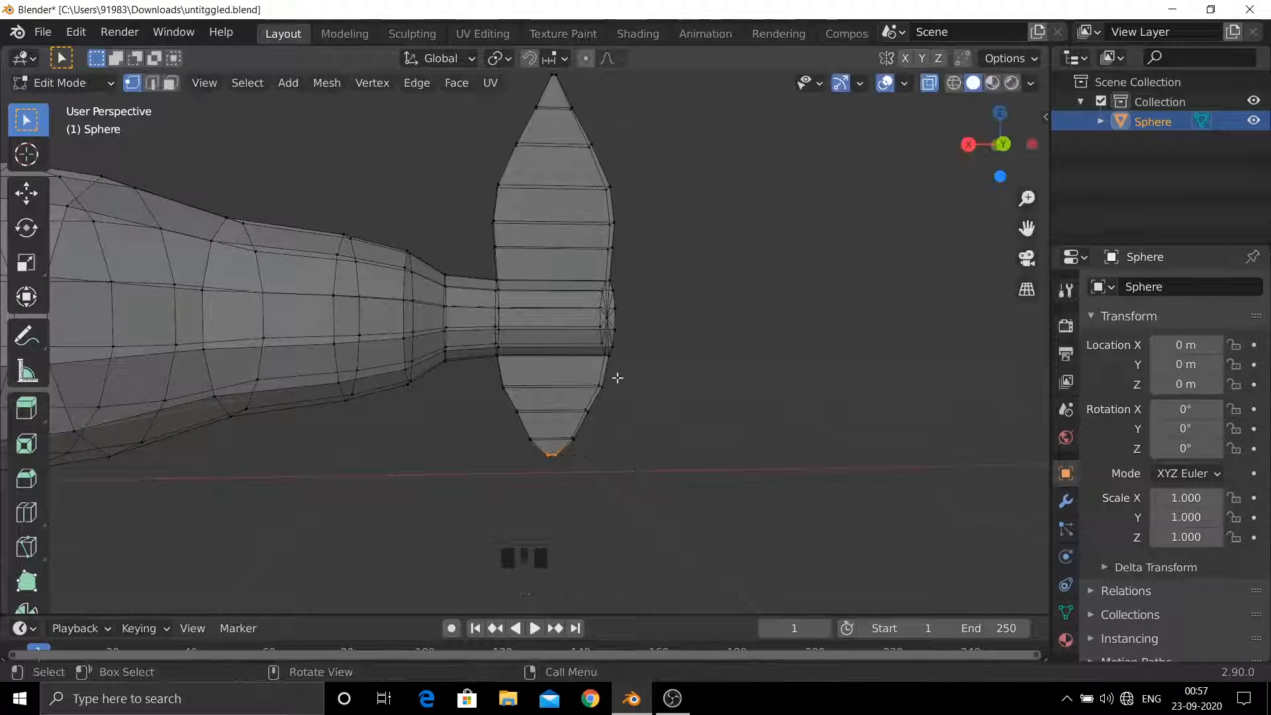
pyautogui.press('o')
pyautogui.press('r')
pyautogui.click(599, 433)
pyautogui.press('g')
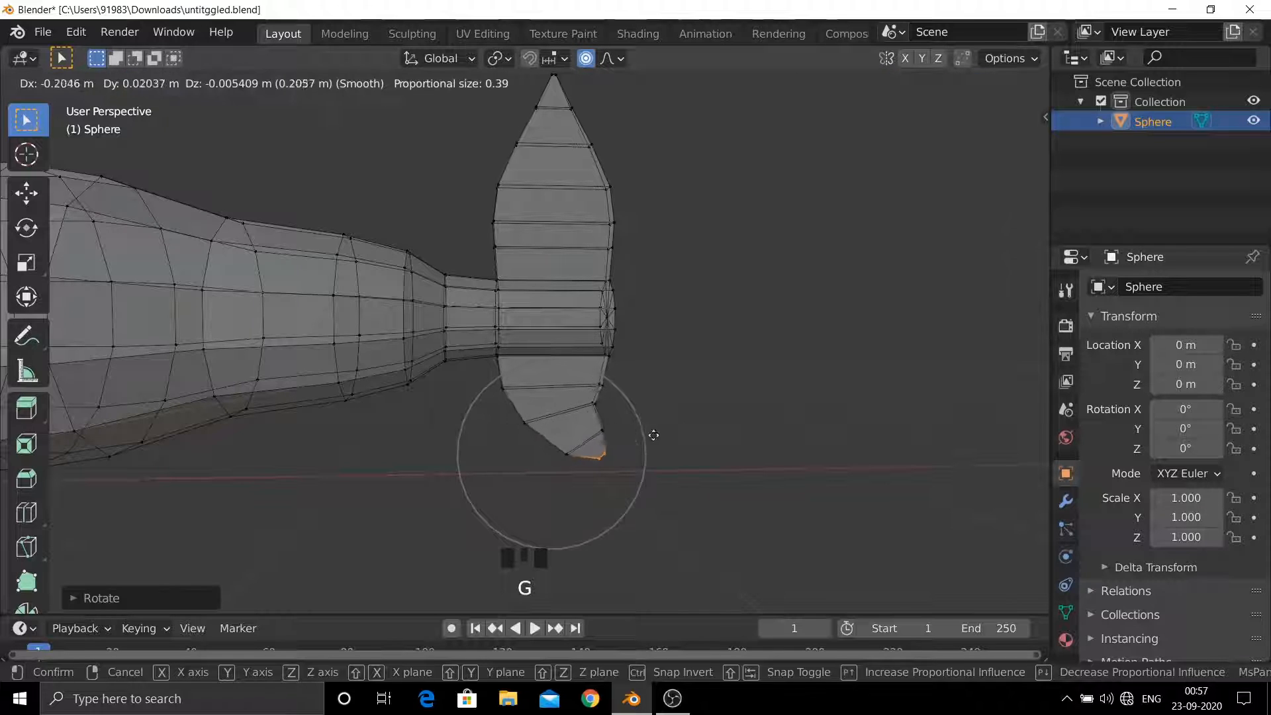
pyautogui.click(754, 440)
pyautogui.press('r')
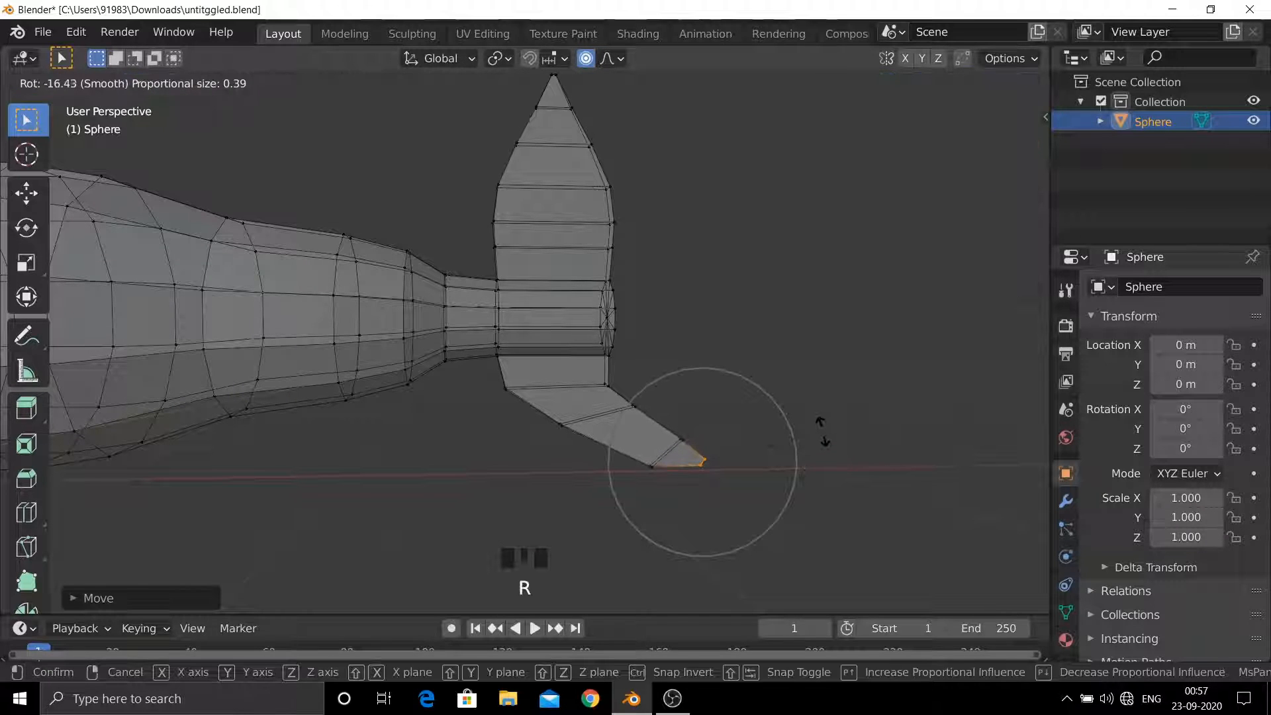
pyautogui.click(833, 415)
# - Select the upper fin's tip, rotate it about 29°, and sweep it backward with proportional editing, enlarging the influence to 0.83
pyautogui.moveTo(536, 70); pyautogui.dragTo(572, 105)
pyautogui.press('r')
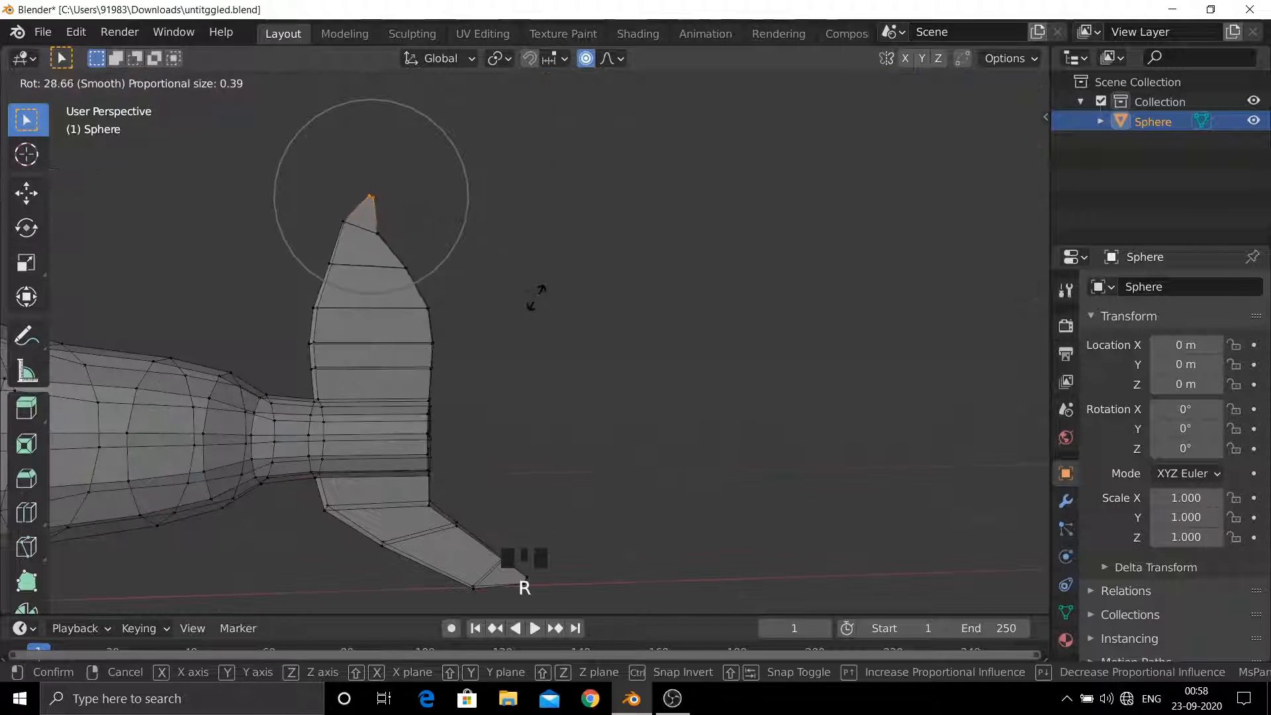
pyautogui.click(537, 297)
pyautogui.press('g')
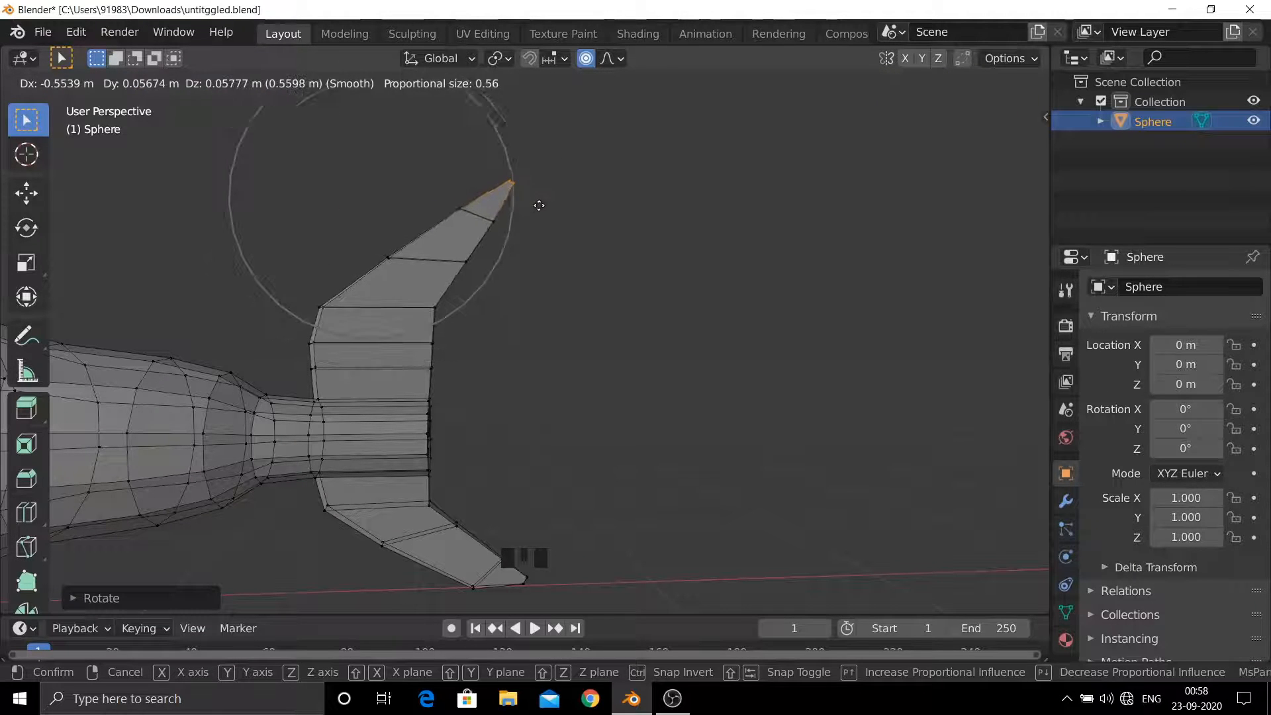
pyautogui.scroll(2, 522, 194)
pyautogui.click(484, 193)
pyautogui.press('g')
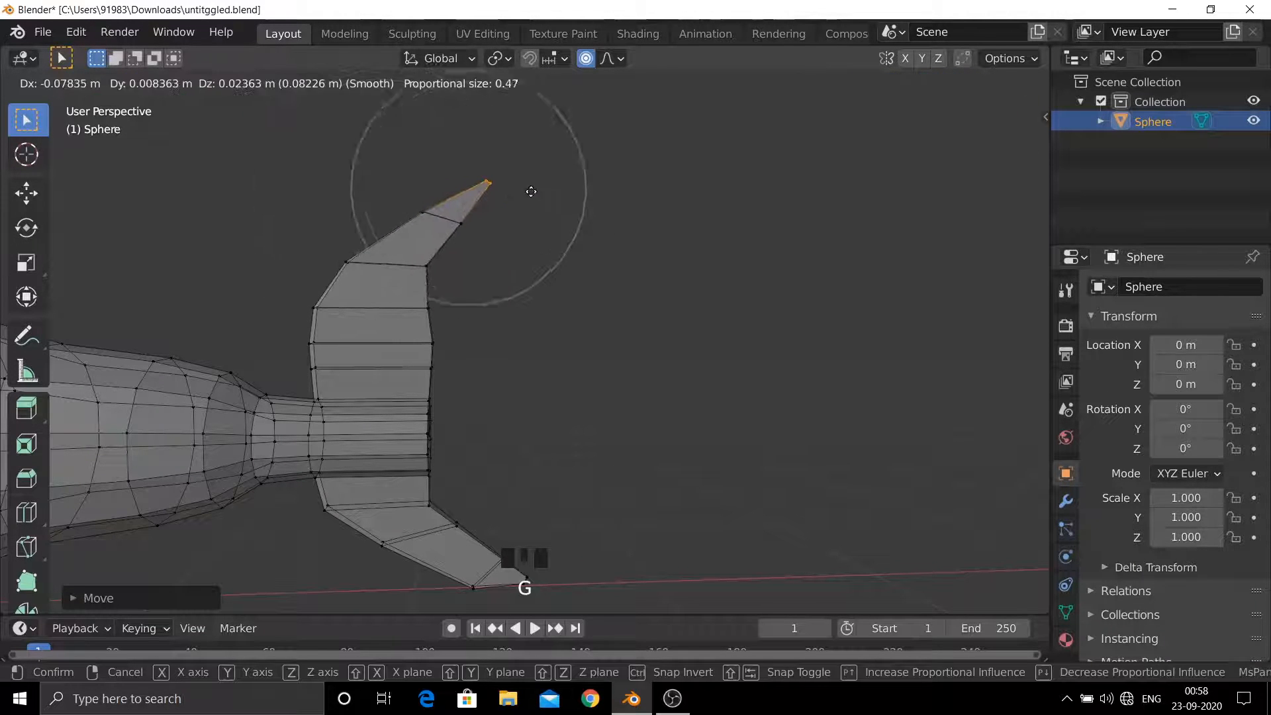
pyautogui.scroll(-4, 527, 193)
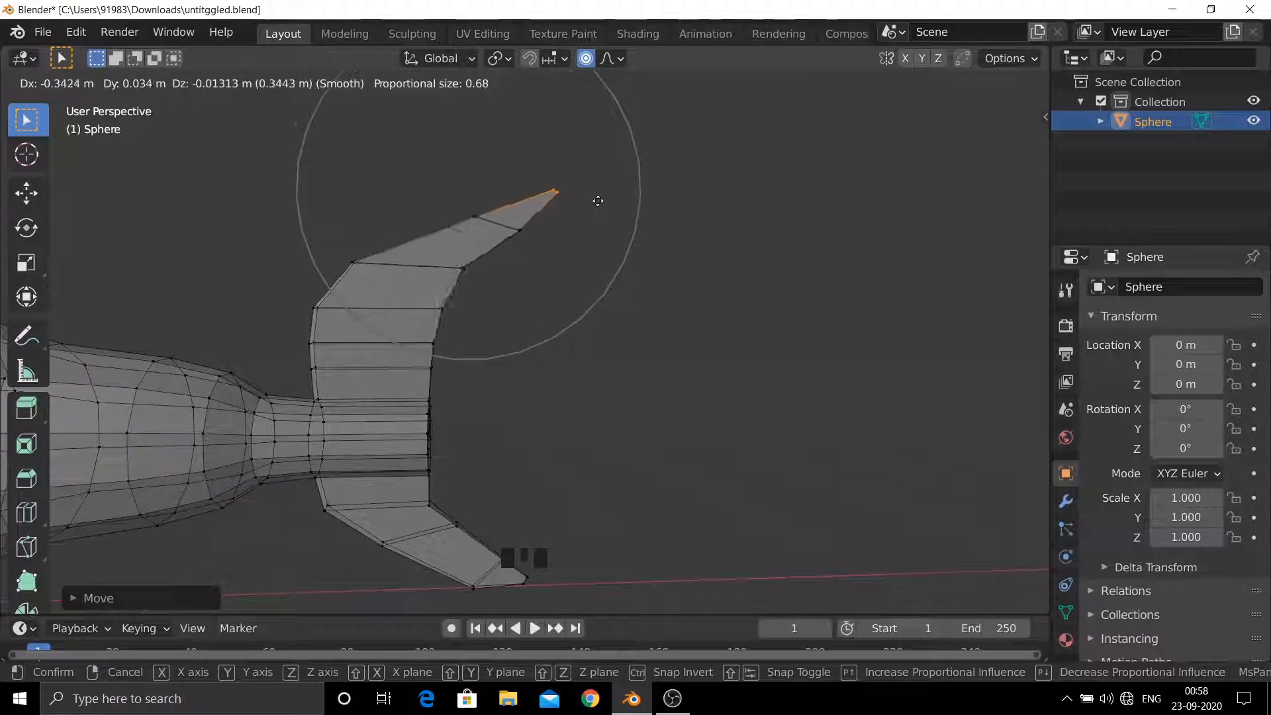
pyautogui.scroll(-15, 576, 220)
pyautogui.scroll(3, 587, 218)
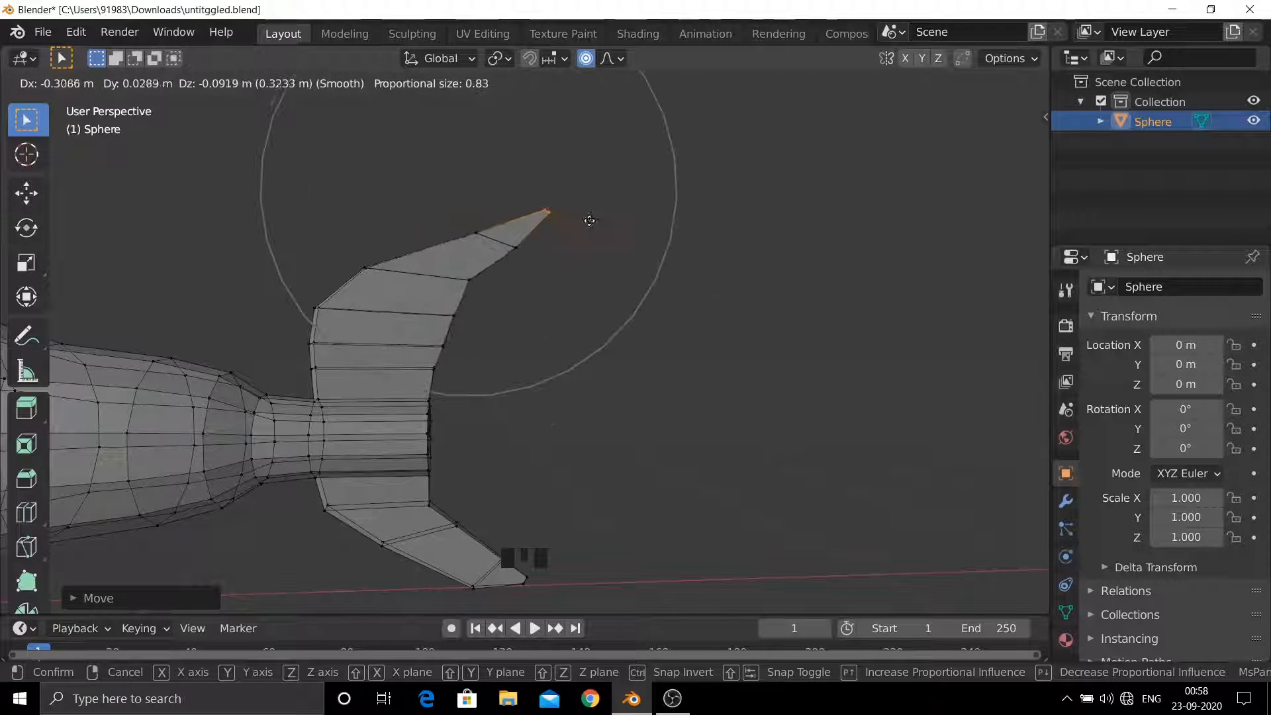
pyautogui.click(588, 218)
# - Move the outer part of the upper fin backward, rotate it about 9° with proportional editing, and turn proportional editing off
pyautogui.moveTo(320, 169); pyautogui.dragTo(633, 292)
pyautogui.press('g')
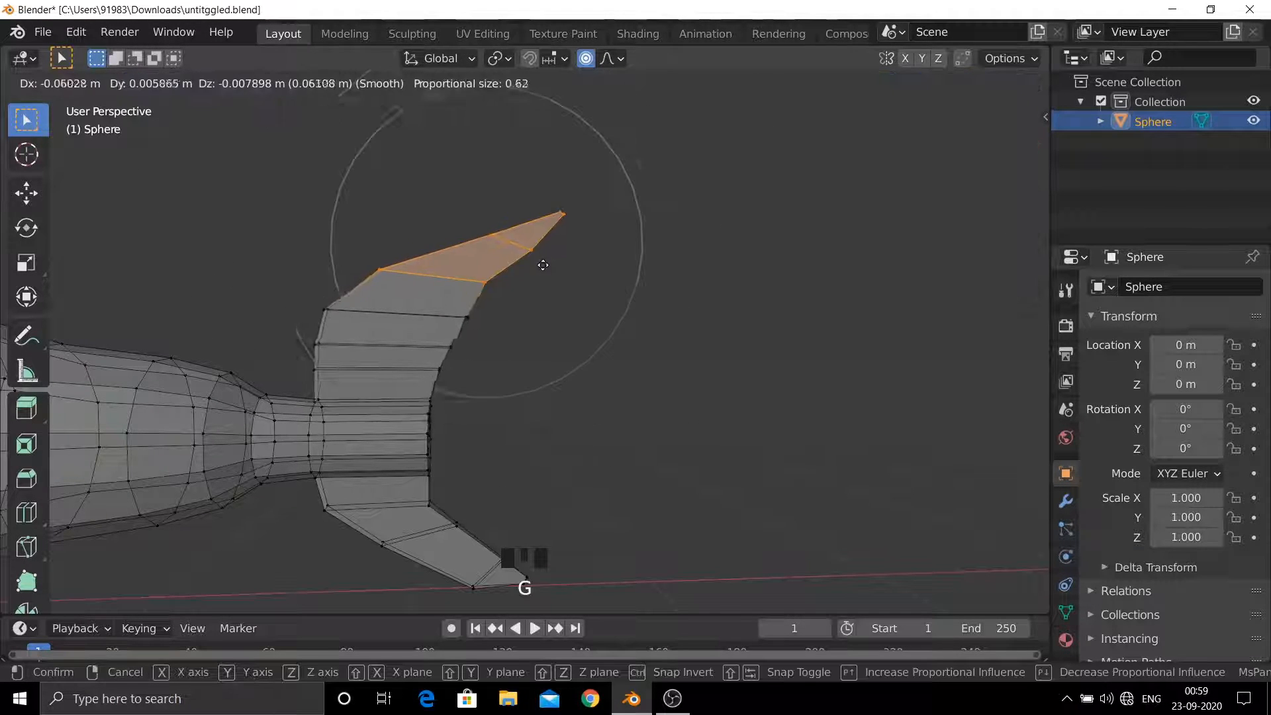
pyautogui.click(613, 273)
pyautogui.press('r')
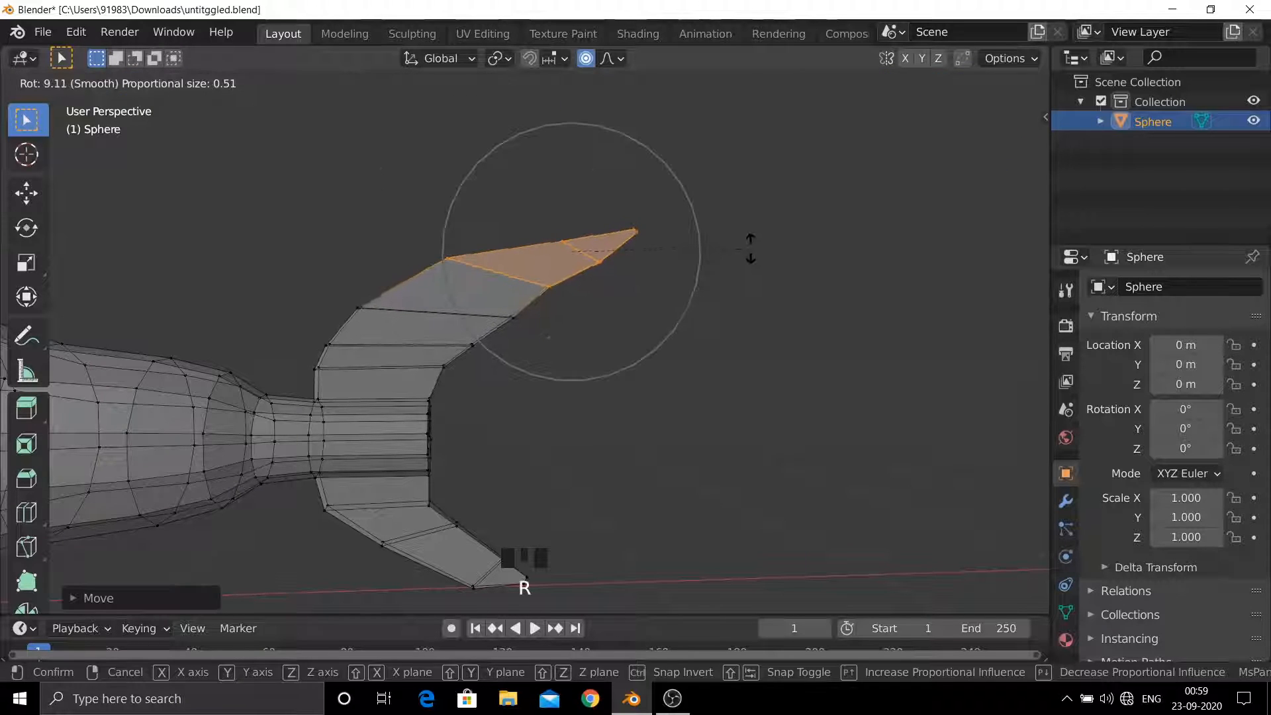
pyautogui.click(749, 247)
pyautogui.click(586, 58)
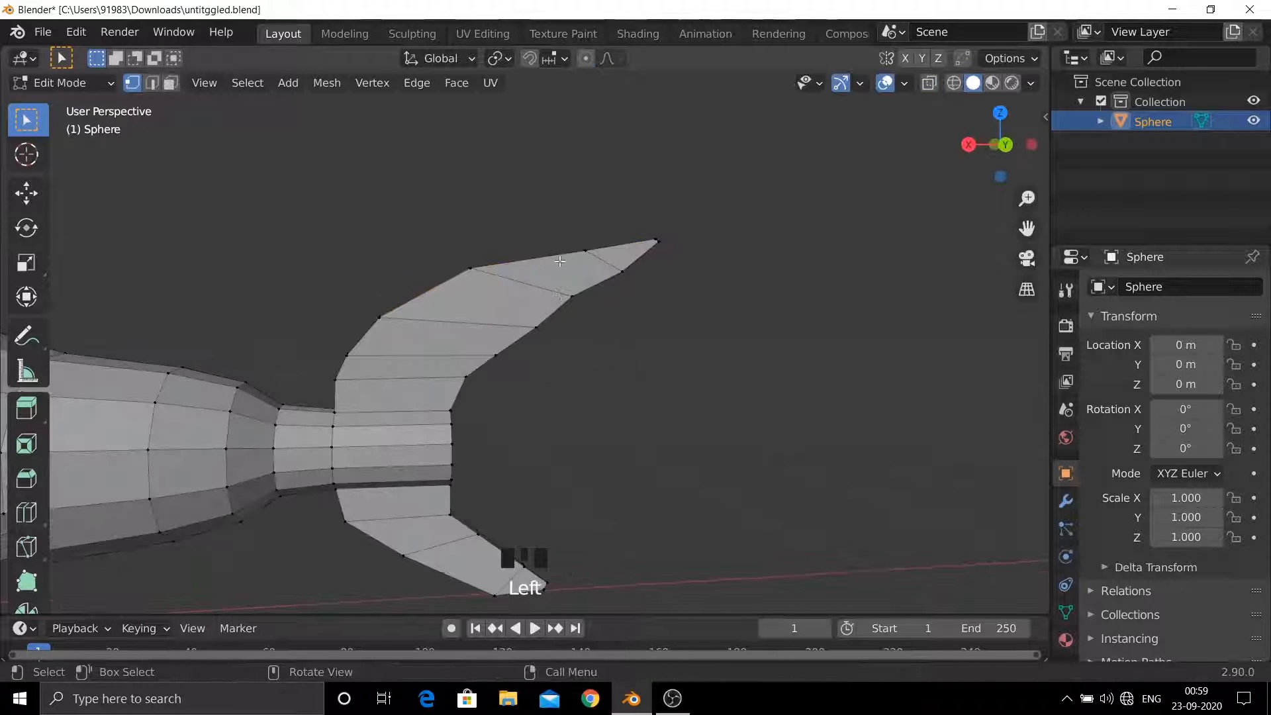
# - Scale the upper fin's edge loops inward from the outer loop at about 0.84 towards the base to slim the fin
pyautogui.keyDown('alt'); pyautogui.click(549, 290); pyautogui.keyUp('alt')
pyautogui.press('s')
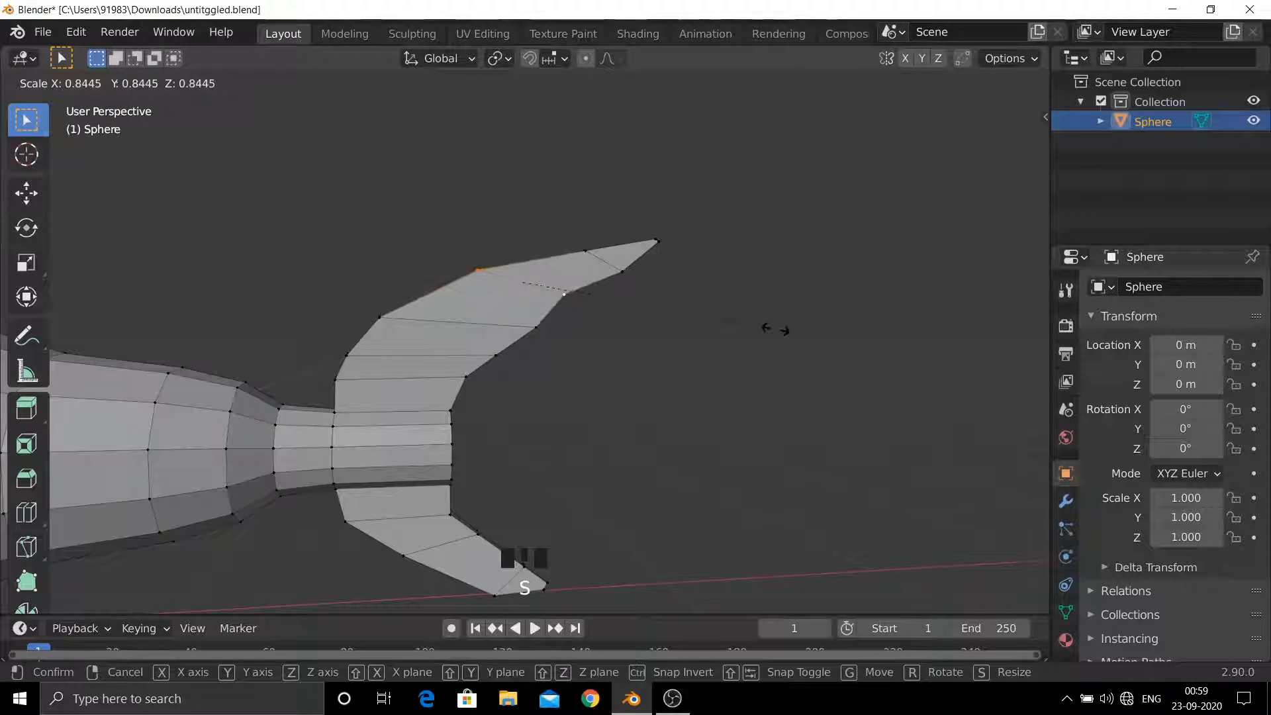
pyautogui.click(775, 330)
pyautogui.keyDown('alt'); pyautogui.click(493, 325); pyautogui.keyUp('alt')
pyautogui.press('s')
pyautogui.click(739, 352)
pyautogui.keyDown('alt'); pyautogui.click(460, 355); pyautogui.keyUp('alt')
pyautogui.press('s')
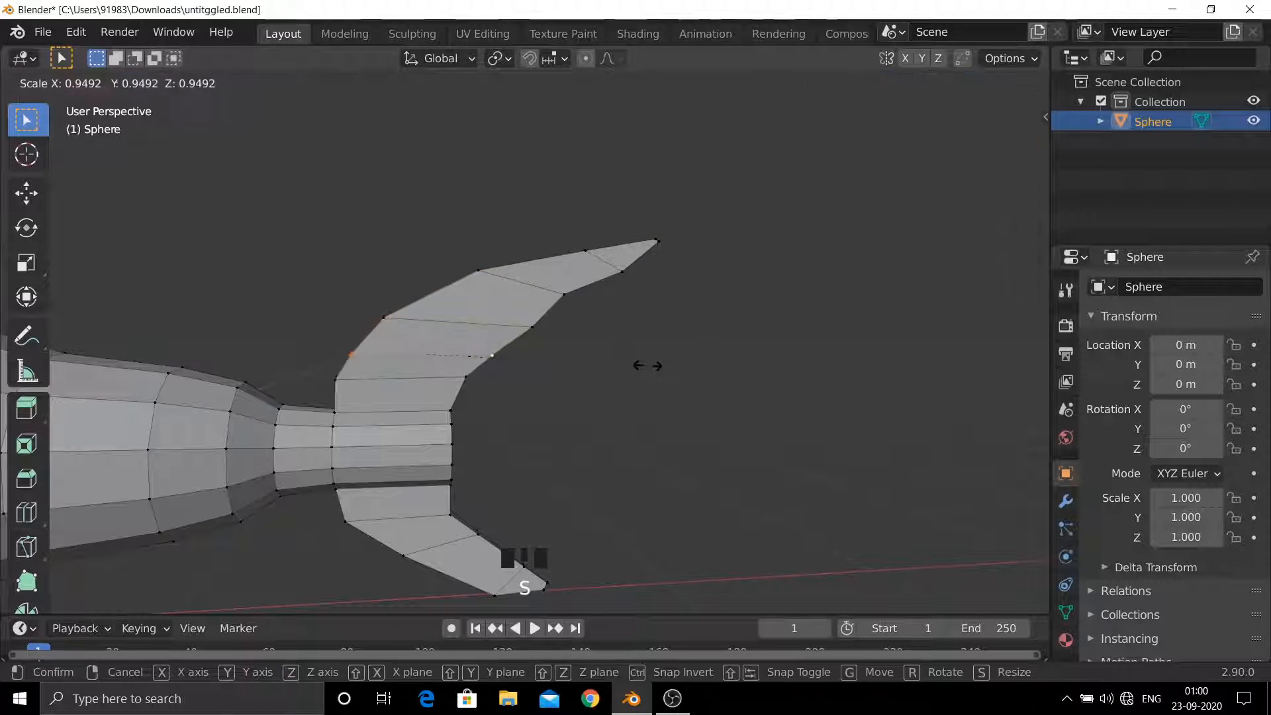
pyautogui.click(642, 366)
pyautogui.keyDown('alt'); pyautogui.click(564, 377); pyautogui.keyUp('alt')
pyautogui.press('s')
pyautogui.click(566, 392)
pyautogui.keyDown('alt'); pyautogui.click(544, 407); pyautogui.keyUp('alt')
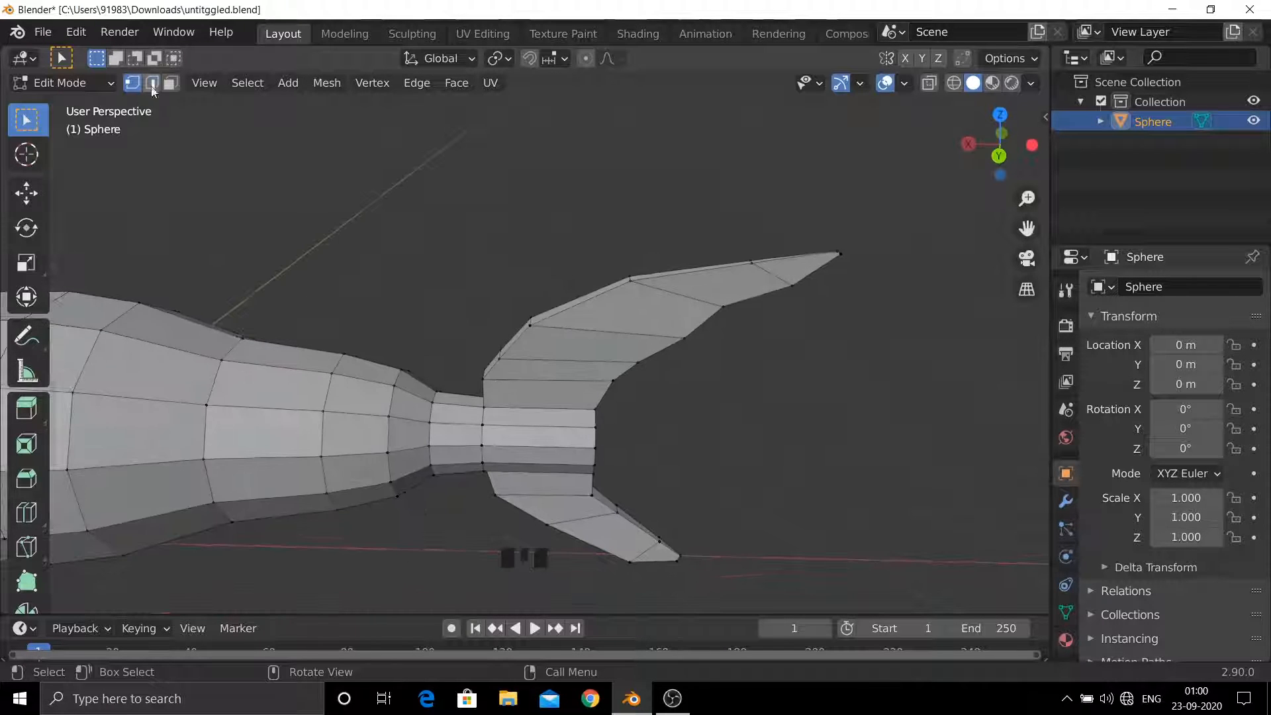
# - Dissolve the extra lengthwise edges around the tail stub between the upper and lower fins in edge select mode
pyautogui.click(152, 83)
pyautogui.moveTo(503, 370); pyautogui.dragTo(417, 331, button='middle')
pyautogui.press('x')
pyautogui.click(369, 402)
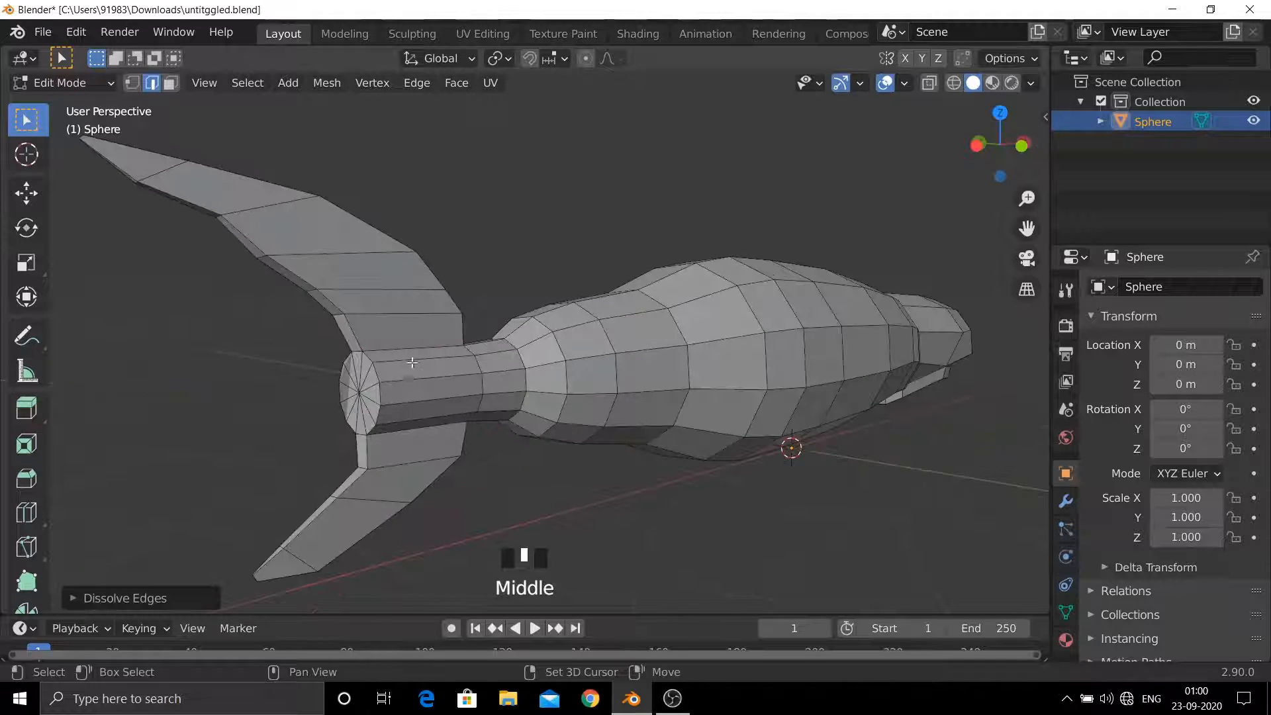
pyautogui.keyDown('shift'); pyautogui.click(412, 362); pyautogui.keyUp('shift')
pyautogui.keyDown('shift'); pyautogui.click(417, 443); pyautogui.keyUp('shift')
pyautogui.moveTo(417, 443); pyautogui.dragTo(491, 427, button='middle')
pyautogui.press('x')
pyautogui.click(414, 419)
pyautogui.click(392, 417)
pyautogui.press('x')
pyautogui.click(397, 431)
# - Knife-cut a lengthwise midline into both sides of the tail stub, ending at the point of a V-shaped notch
pyautogui.moveTo(397, 431); pyautogui.dragTo(537, 379, button='middle')
pyautogui.press('k')
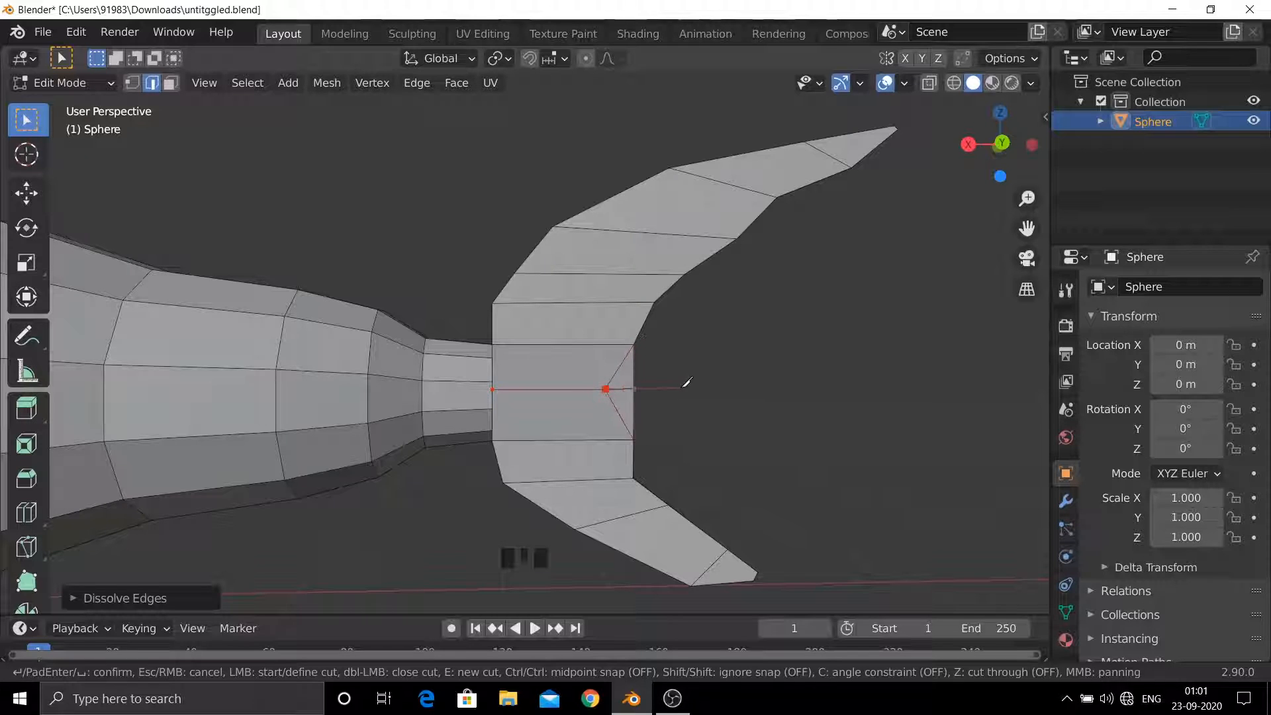
pyautogui.press('Return')
pyautogui.moveTo(685, 385); pyautogui.dragTo(509, 382, button='middle')
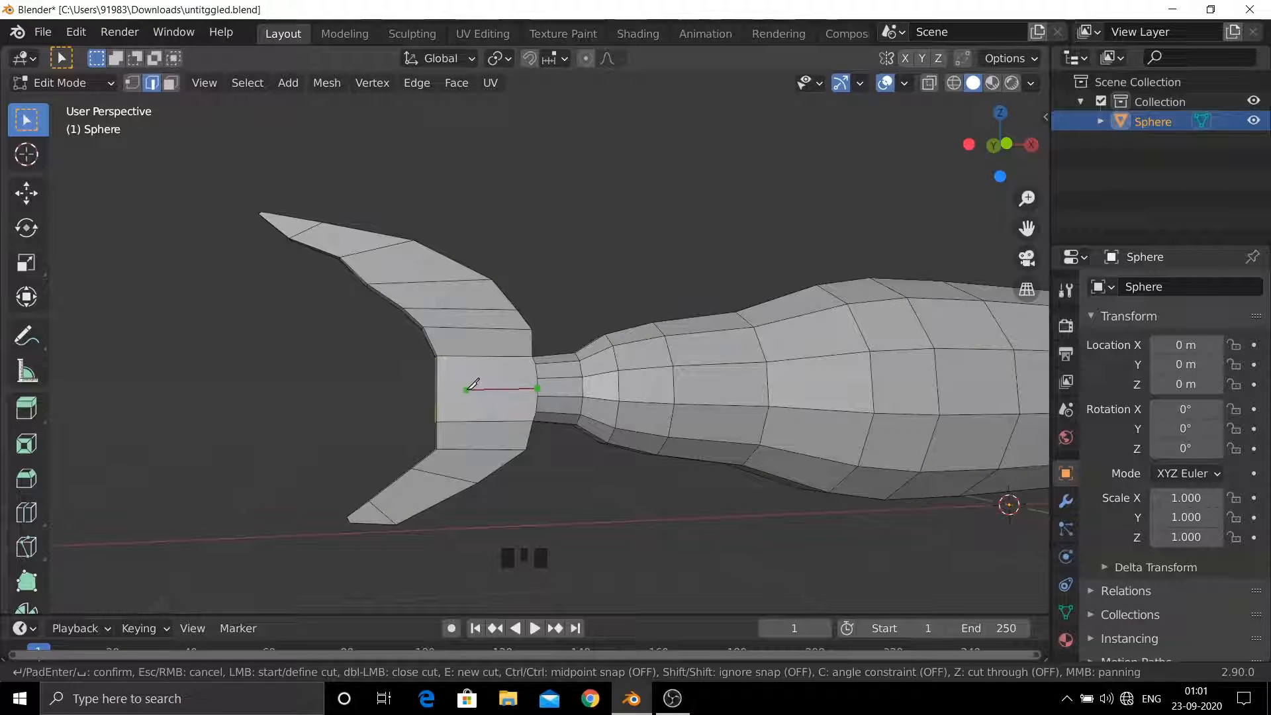
pyautogui.press('Return')
# - Delete the geometry at the rear end of the tail stub behind the V-shaped cuts
pyautogui.moveTo(467, 389); pyautogui.dragTo(482, 390, button='middle')
pyautogui.moveTo(397, 392); pyautogui.dragTo(463, 395, button='middle')
pyautogui.moveTo(411, 396); pyautogui.dragTo(470, 381, button='middle')
pyautogui.press('x')
pyautogui.click(406, 343)
# - Select the edges around the notch opening at the rear of the tail and close it with new faces
pyautogui.click(506, 395)
pyautogui.keyDown('shift'); pyautogui.click(387, 392); pyautogui.keyUp('shift')
pyautogui.moveTo(331, 237); pyautogui.dragTo(289, 241, button='middle')
pyautogui.keyDown('shift'); pyautogui.click(290, 342); pyautogui.keyUp('shift')
pyautogui.moveTo(321, 371); pyautogui.dragTo(275, 374, button='middle')
pyautogui.keyDown('shift'); pyautogui.click(277, 461); pyautogui.keyUp('shift')
pyautogui.keyDown('shift'); pyautogui.click(227, 463); pyautogui.keyUp('shift')
pyautogui.keyDown('shift'); pyautogui.click(258, 520); pyautogui.keyUp('shift')
pyautogui.moveTo(258, 521); pyautogui.dragTo(257, 454, button='middle')
pyautogui.press('k')
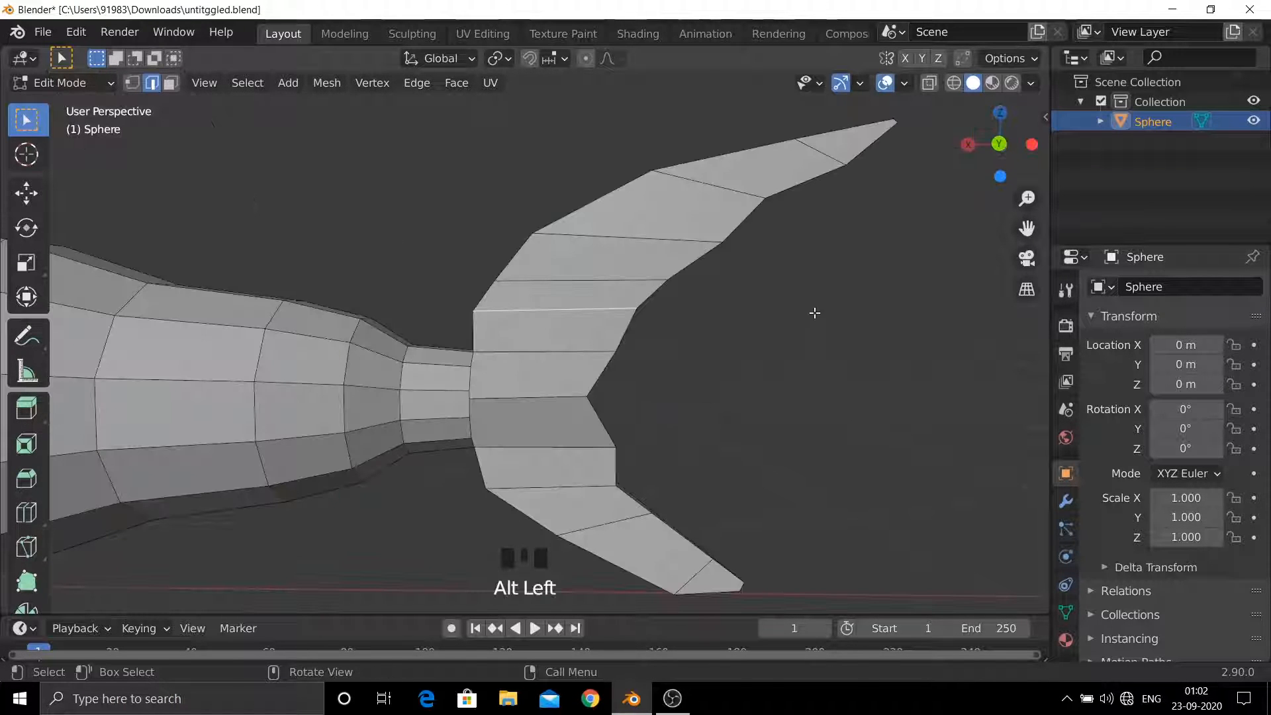
# - Scale down the edge loop near the base of the upper tail lobe and shift the edges along X
pyautogui.press('s')
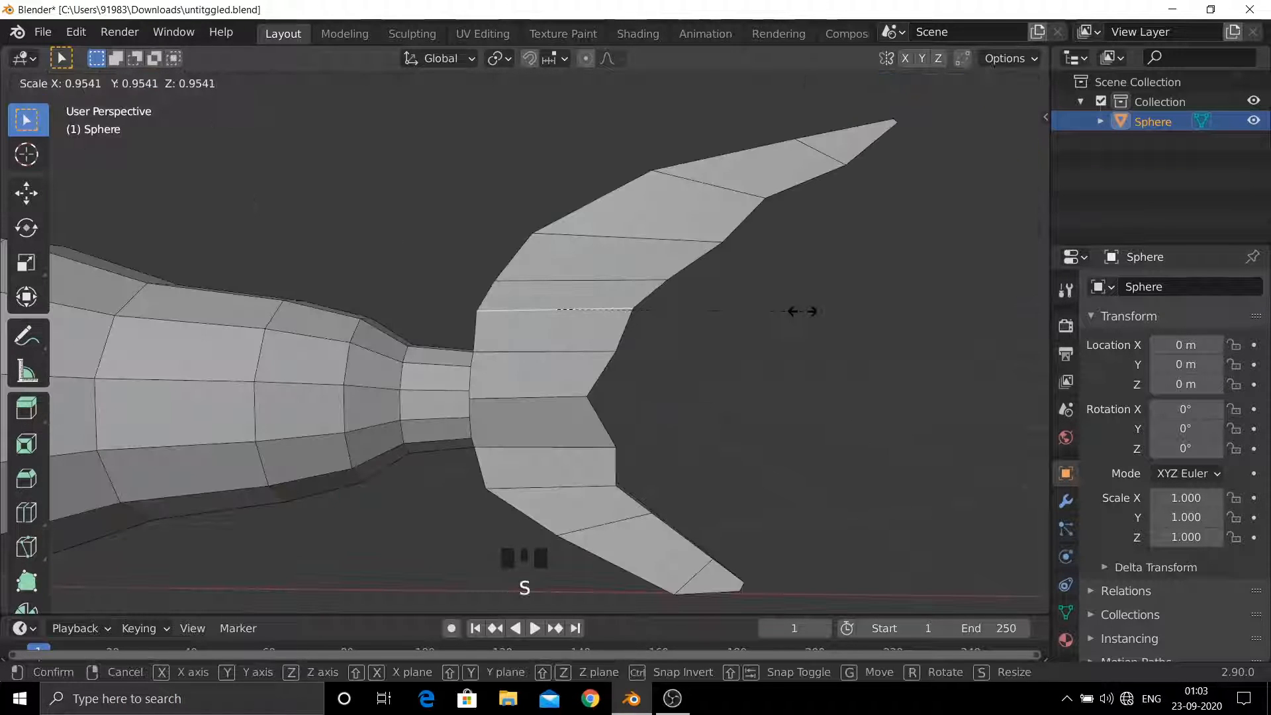
pyautogui.click(790, 314)
pyautogui.moveTo(542, 395); pyautogui.dragTo(599, 450, button='middle')
pyautogui.press('g')
pyautogui.press('x')
pyautogui.click(652, 416)
# - Select the vertices at the point of the tail notch and move them along the X axis
pyautogui.press('1')
pyautogui.keyDown('shift'); pyautogui.click(343, 419); pyautogui.keyUp('shift')
pyautogui.keyDown('shift'); pyautogui.click(303, 411); pyautogui.keyUp('shift')
pyautogui.press('g')
pyautogui.press('x')
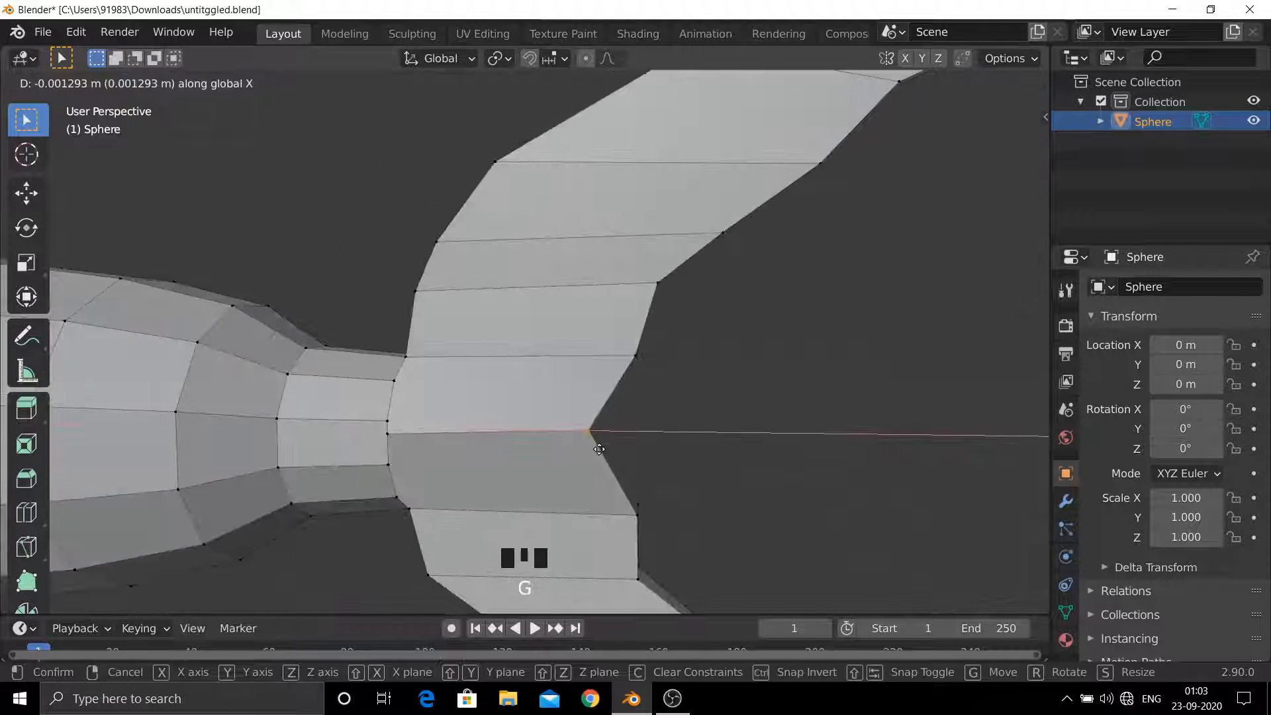
pyautogui.click(636, 462)
# - Shrink the edge loop at the base of the lower tail lobe and adjust the neighbouring notch edges along X
pyautogui.keyDown('alt'); pyautogui.moveTo(635, 462); pyautogui.dragTo(752, 446); pyautogui.keyUp('alt')
pyautogui.press('s')
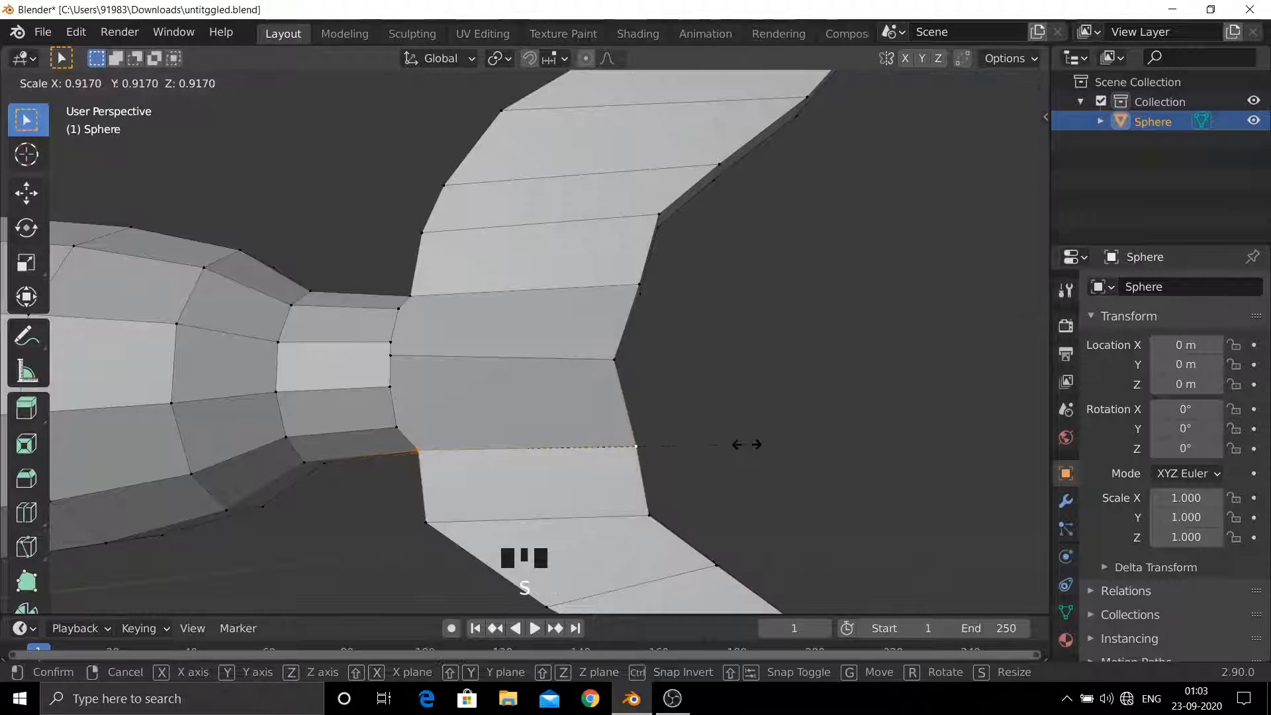
pyautogui.click(747, 444)
pyautogui.scroll(-2, 673, 451)
pyautogui.keyDown('shift'); pyautogui.click(562, 391); pyautogui.keyUp('shift')
pyautogui.moveTo(672, 451); pyautogui.dragTo(618, 496, button='middle')
pyautogui.press('g')
pyautogui.press('x')
pyautogui.click(612, 435)
# - Move the next edge loop down the lower tail lobe along X to smooth its curve
pyautogui.keyDown('alt'); pyautogui.click(633, 462); pyautogui.keyUp('alt')
pyautogui.scroll(1, 666, 463)
pyautogui.press('g')
pyautogui.press('x')
pyautogui.click(709, 504)
# - Add an edge loop across the lower tail lobe, slid to just ahead of the tip section
pyautogui.scroll(-1, 695, 511)
pyautogui.click(695, 511)
pyautogui.click(622, 496)
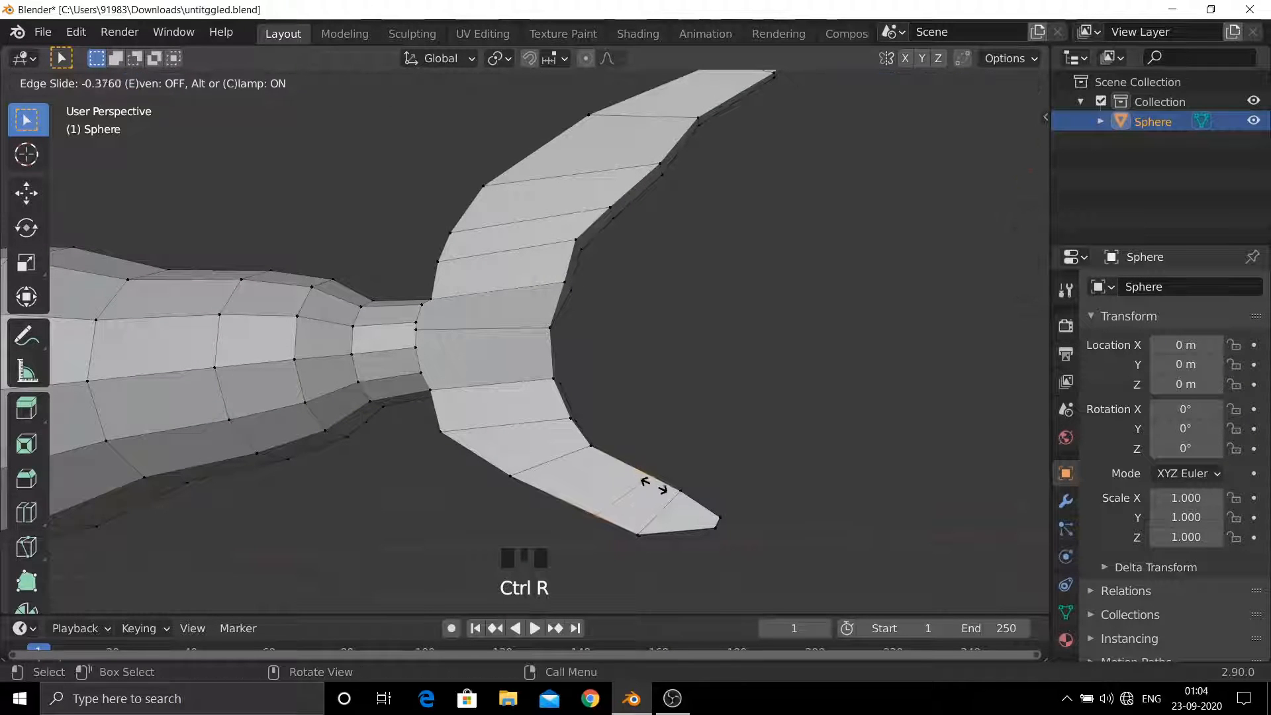
pyautogui.click(674, 478)
# - Reposition the vertices near the lower tail lobe's tip to curve its inner edge
pyautogui.moveTo(688, 465); pyautogui.dragTo(672, 503, button='middle')
pyautogui.press('g')
pyautogui.press('x')
pyautogui.click(729, 484)
pyautogui.press('g')
pyautogui.click(775, 488)
# - Move the outer-edge vertex near the lower tail lobe's tip so the lobe tapers in a smooth curve
pyautogui.click(650, 553)
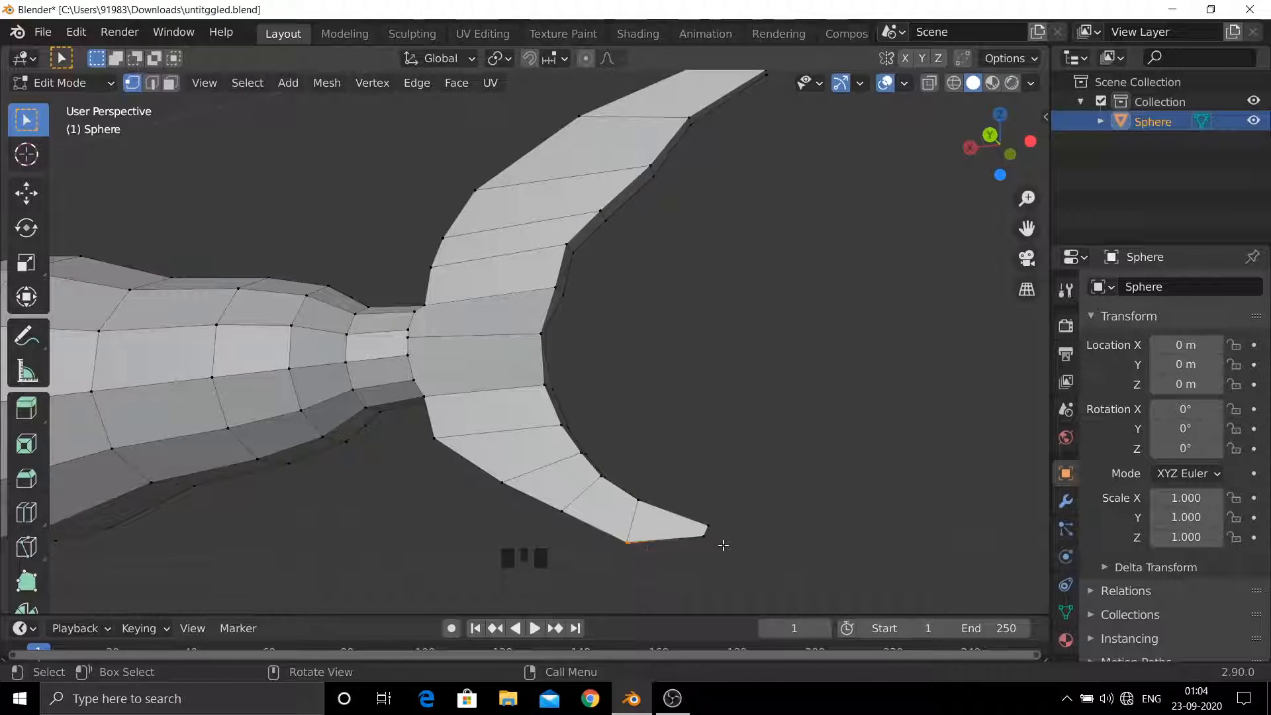
pyautogui.press('g')
pyautogui.press('x')
pyautogui.press('z')
pyautogui.click(623, 539)
pyautogui.moveTo(622, 538); pyautogui.dragTo(694, 558, button='middle')
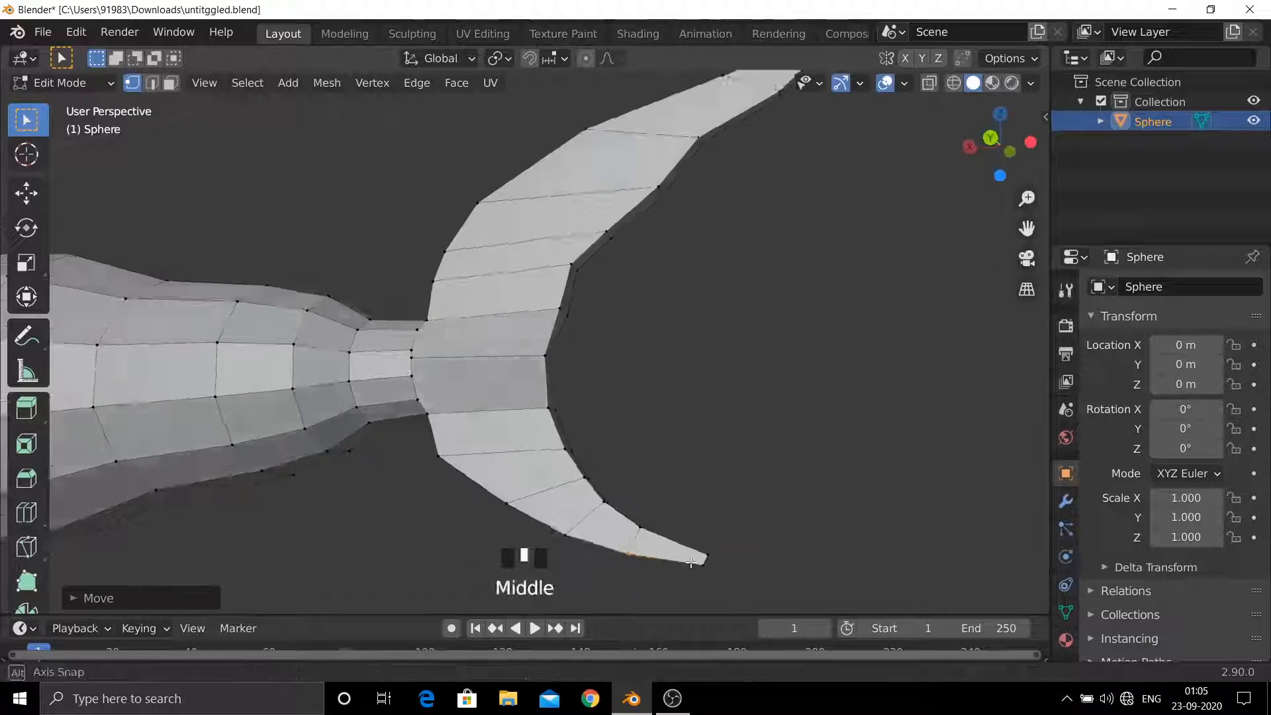
# - Turn on X-ray and move the trailing-edge vertices midway up the upper tail lobe along X
pyautogui.hotkey('alt', 'z')
pyautogui.moveTo(612, 331); pyautogui.dragTo(652, 331, button='middle')
pyautogui.click(695, 272)
pyautogui.click(685, 271)
pyautogui.moveTo(733, 193); pyautogui.dragTo(793, 231)
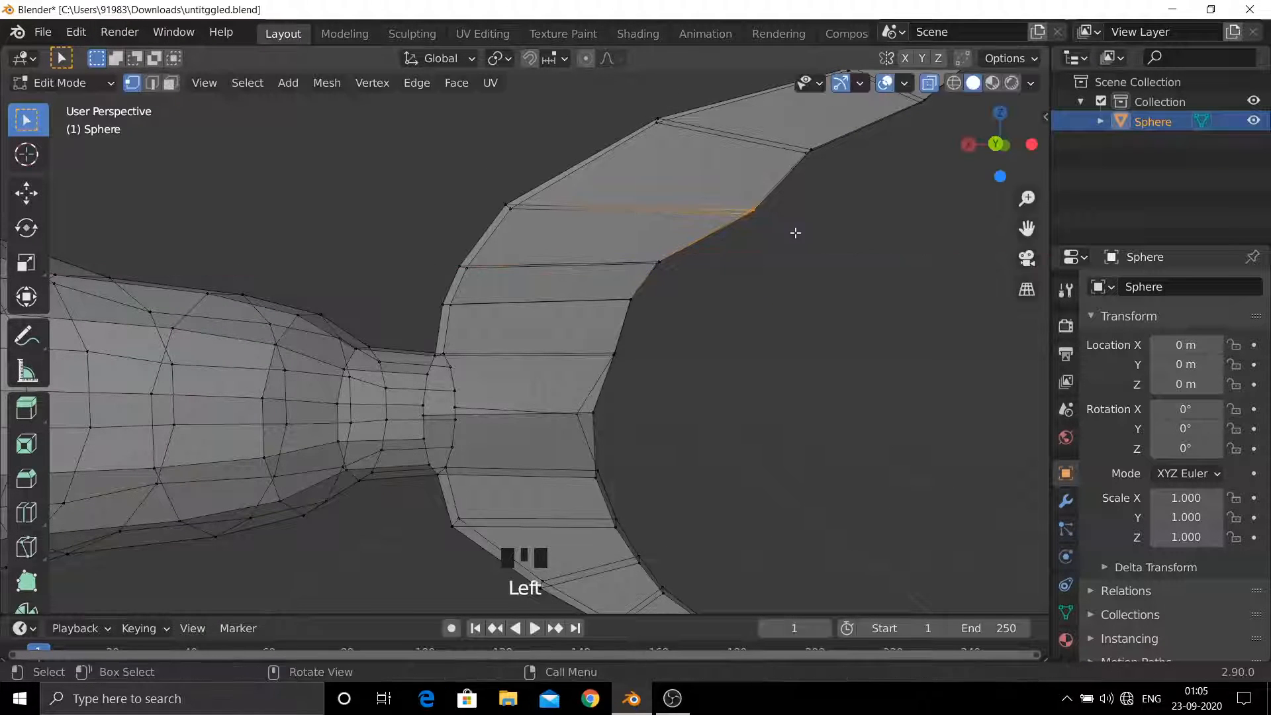
pyautogui.press('g')
pyautogui.press('x')
pyautogui.click(751, 225)
# - Box-select the trailing-edge vertices near the upper tail lobe's tip and shift them along X
pyautogui.scroll(-1, 745, 188)
pyautogui.moveTo(810, 146); pyautogui.dragTo(883, 179)
pyautogui.press('g')
pyautogui.press('x')
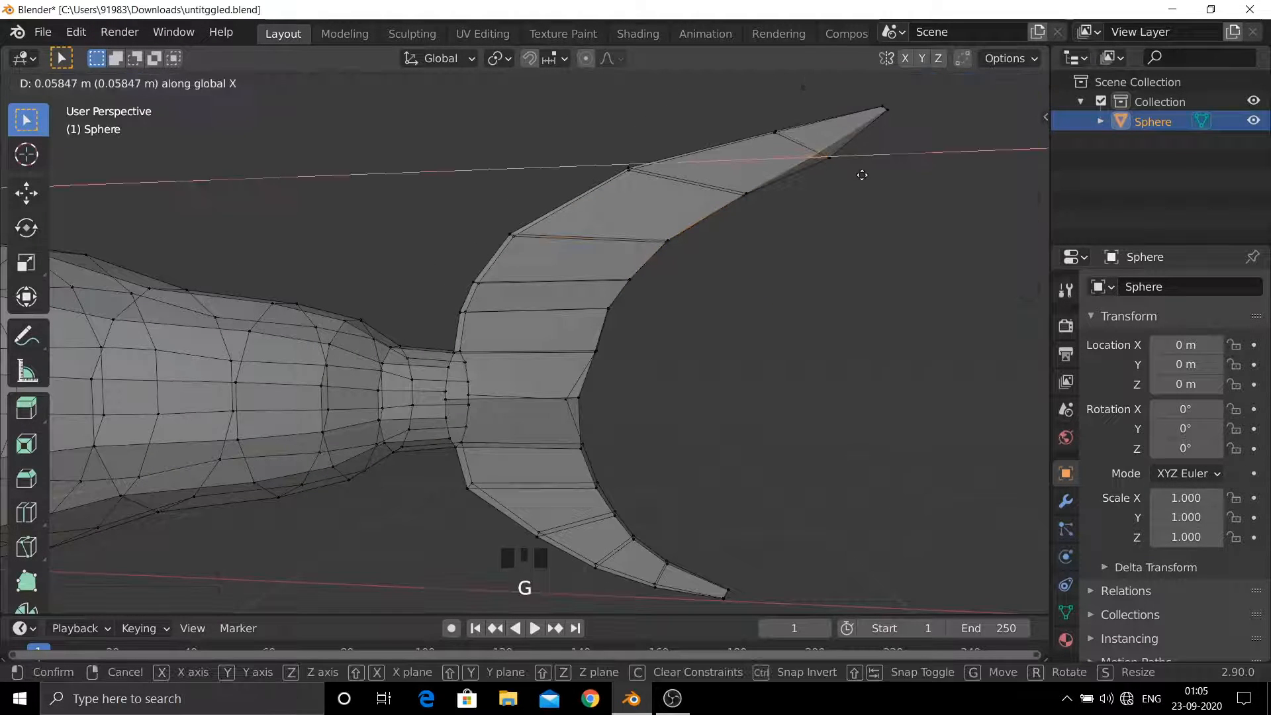
pyautogui.rightClick(862, 176)
pyautogui.press('g')
pyautogui.press('x')
pyautogui.click(860, 163)
# - Extrude the top face of the rear body upward as a small dorsal fin and scale its end down slightly
pyautogui.scroll(-3, 711, 367)
pyautogui.click(709, 369)
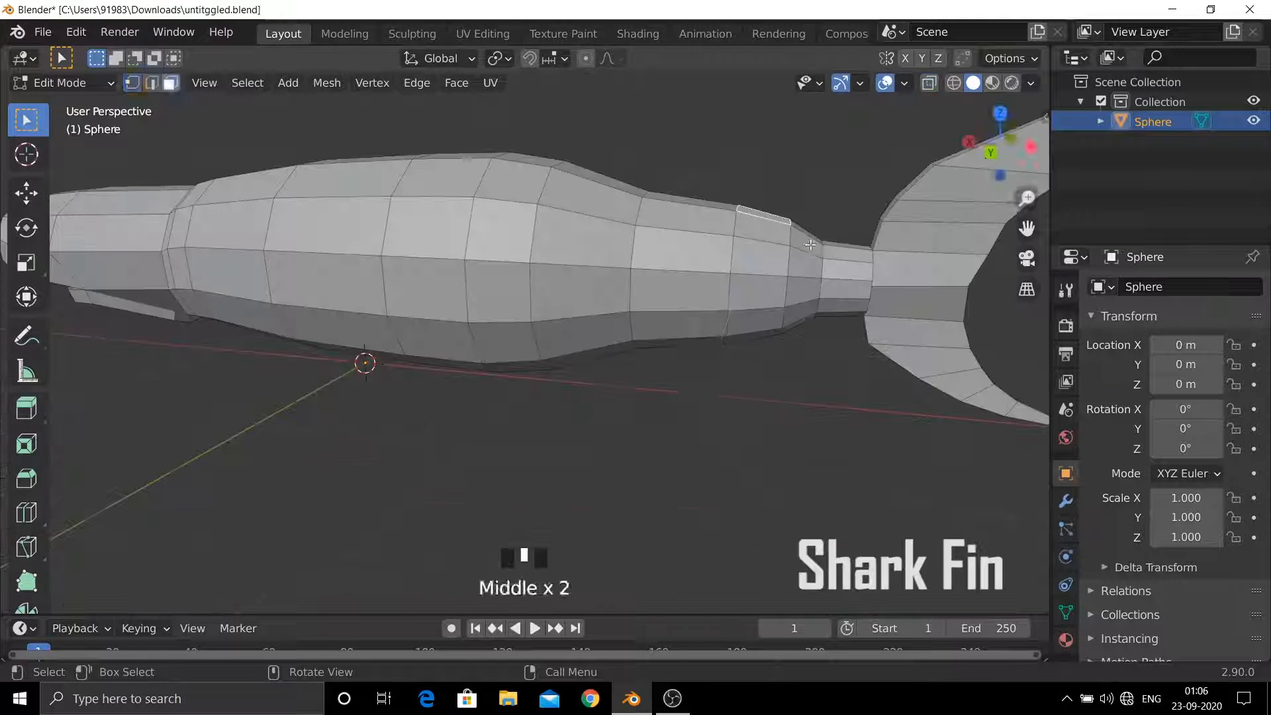
pyautogui.press('e')
pyautogui.click(815, 220)
pyautogui.press('s')
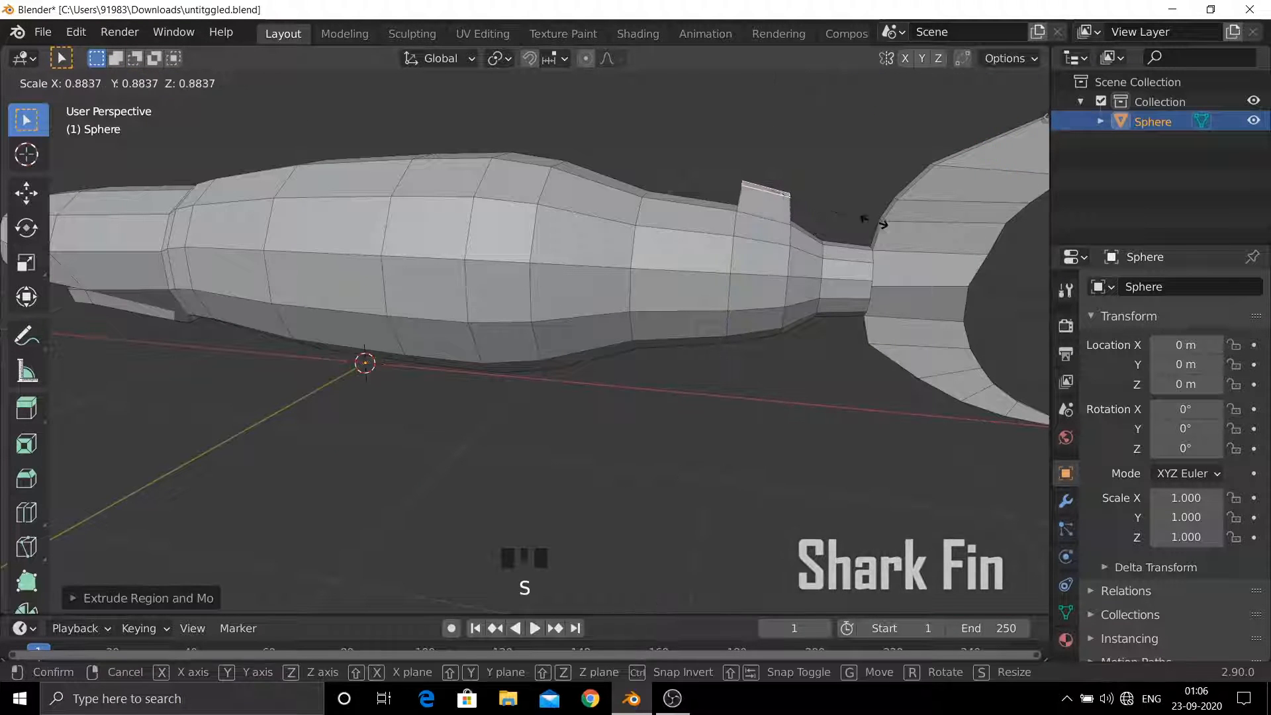
pyautogui.click(860, 219)
# - Extrude the small dorsal fin again, shrink its end to a narrow tip and rotate the tip
pyautogui.press('e')
pyautogui.click(884, 204)
pyautogui.press('s')
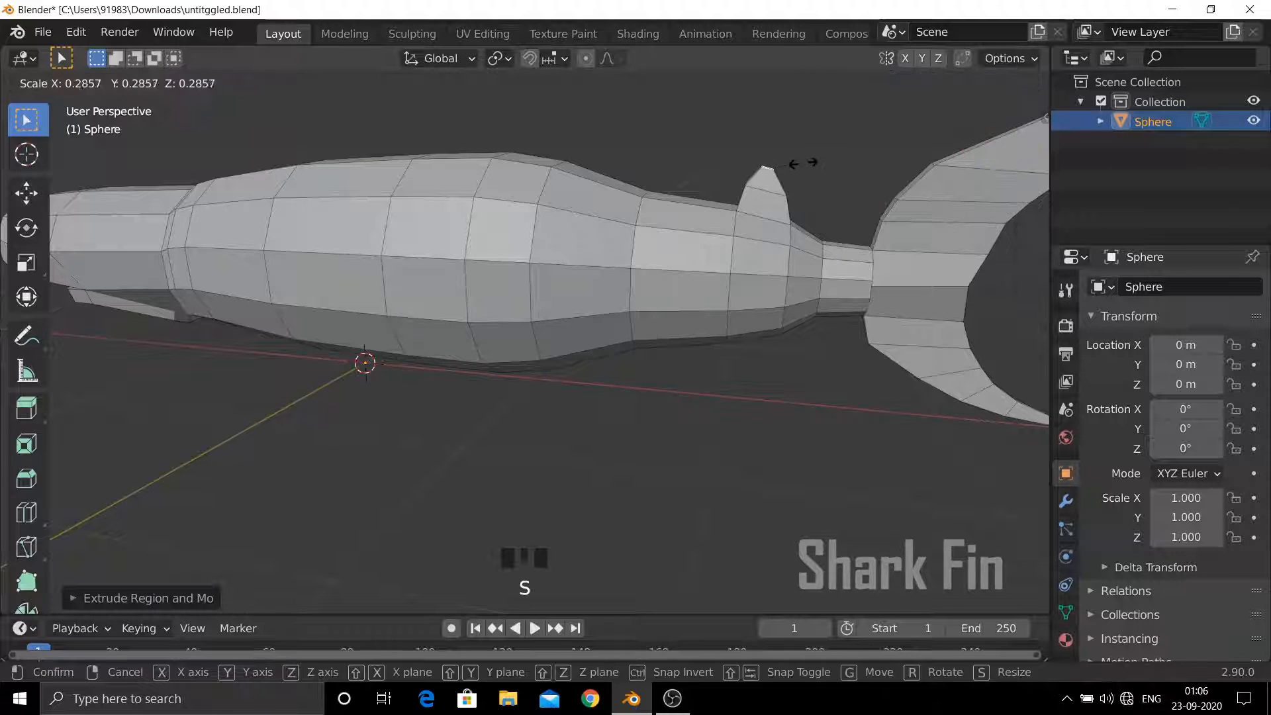
pyautogui.click(814, 159)
pyautogui.press('r')
pyautogui.click(845, 150)
# - Scale the small dorsal fin's lower edge loops narrower across its thickness
pyautogui.scroll(2, 652, 234)
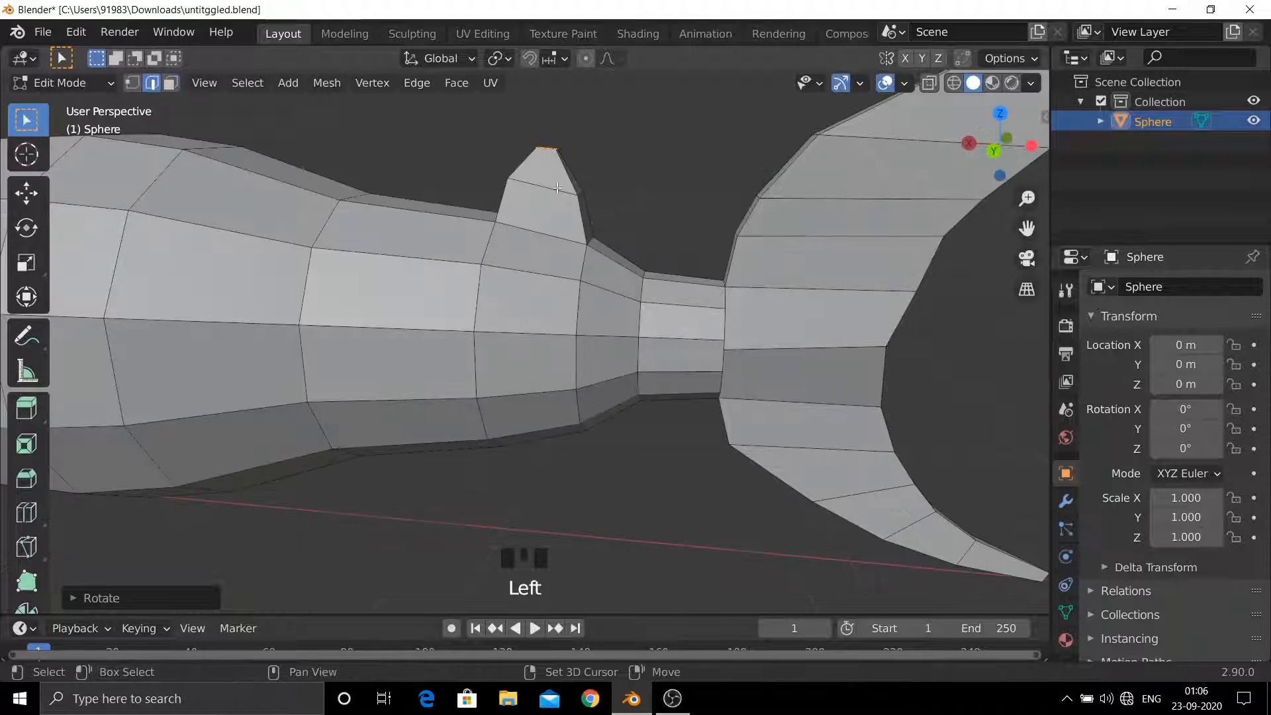
pyautogui.moveTo(560, 198); pyautogui.dragTo(542, 488, button='middle')
pyautogui.press('s')
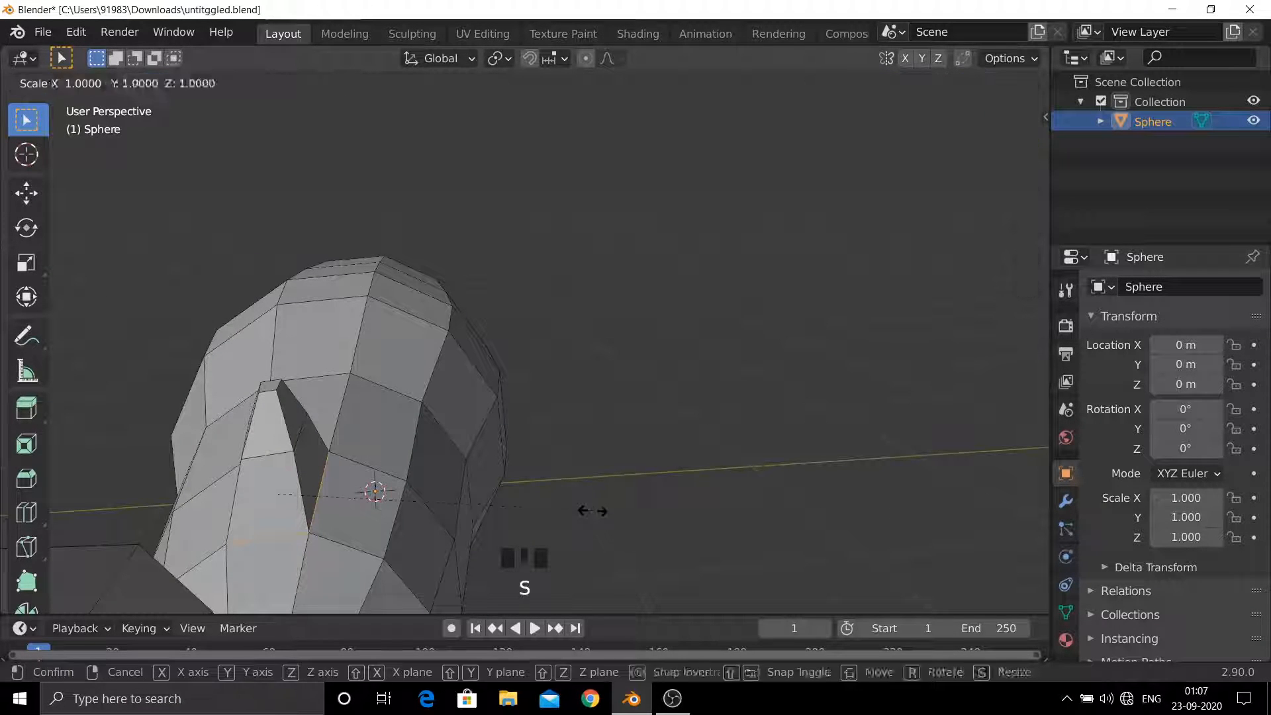
pyautogui.press('Escape')
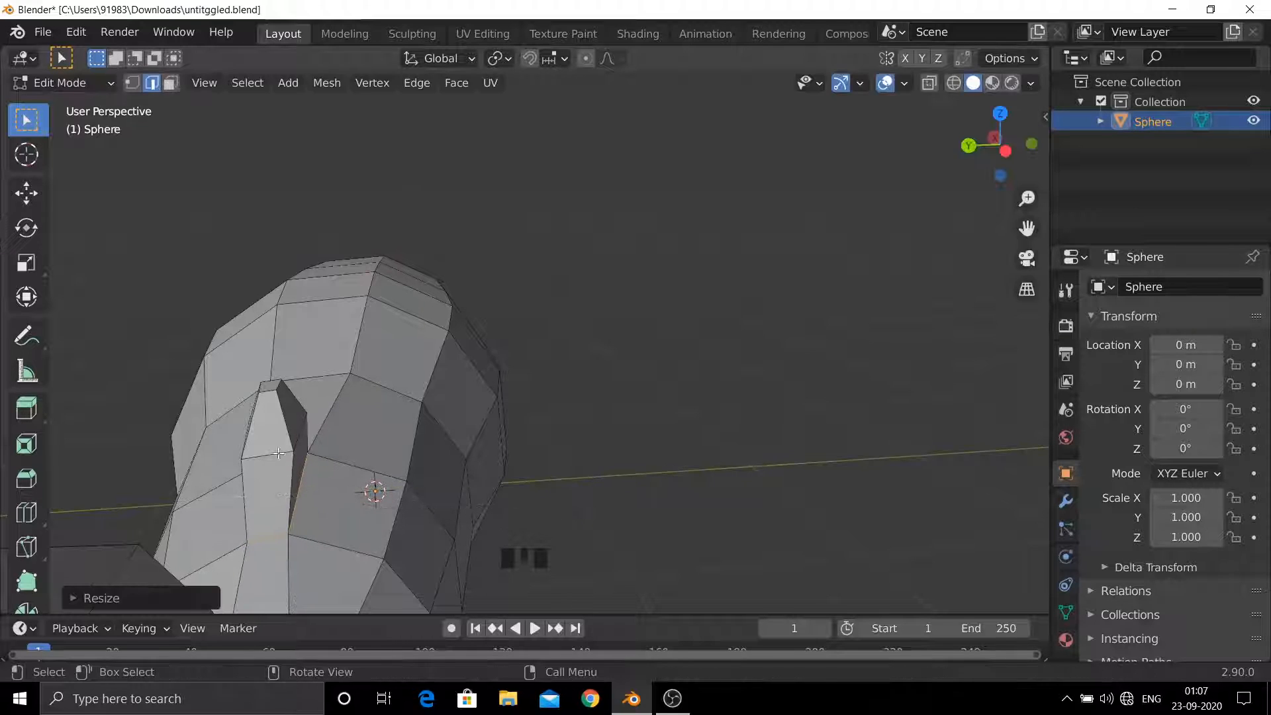
pyautogui.press('s')
# - Add a loop cut around the rear body just ahead of the small dorsal fin
pyautogui.hotkey('ctrl', 'r')
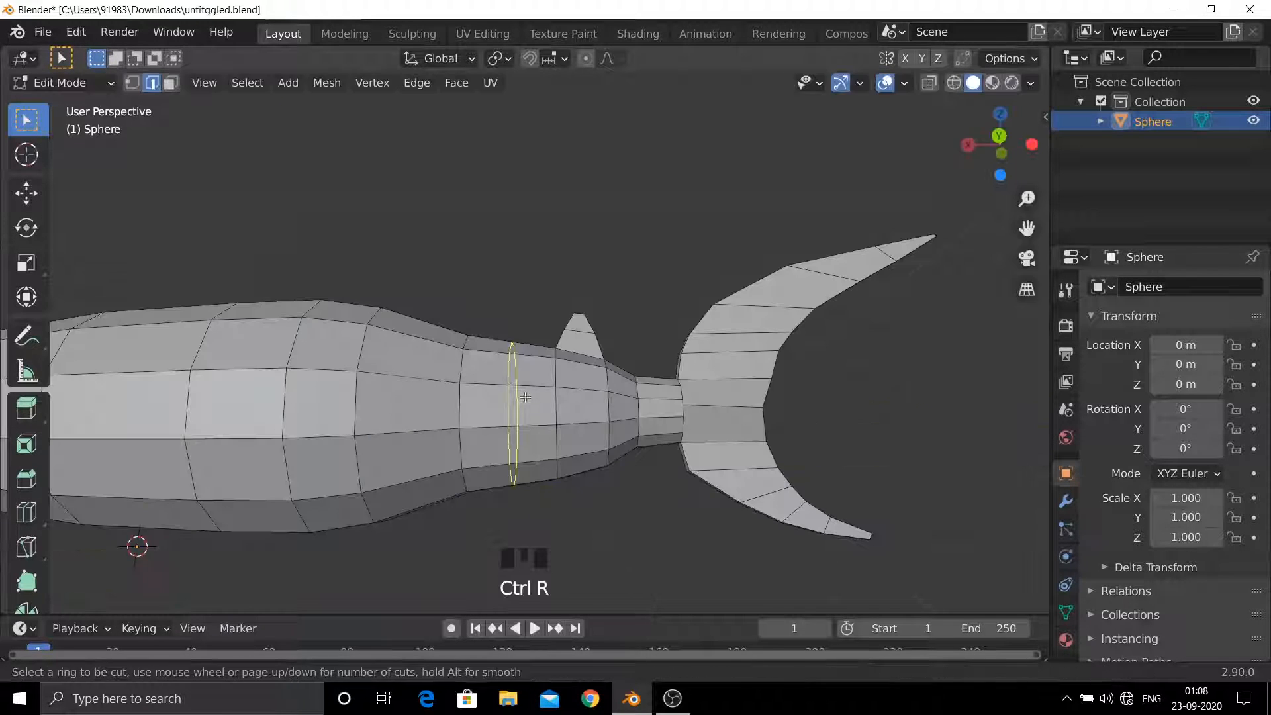
pyautogui.click(533, 410)
pyautogui.click(543, 411)
# - Extrude the underside face beneath the new loop downward along Z to start a small bottom fin
pyautogui.moveTo(543, 411); pyautogui.dragTo(668, 285, button='middle')
pyautogui.press('3')
pyautogui.click(483, 364)
pyautogui.moveTo(484, 364); pyautogui.dragTo(424, 437, button='middle')
pyautogui.press('e')
pyautogui.press('z')
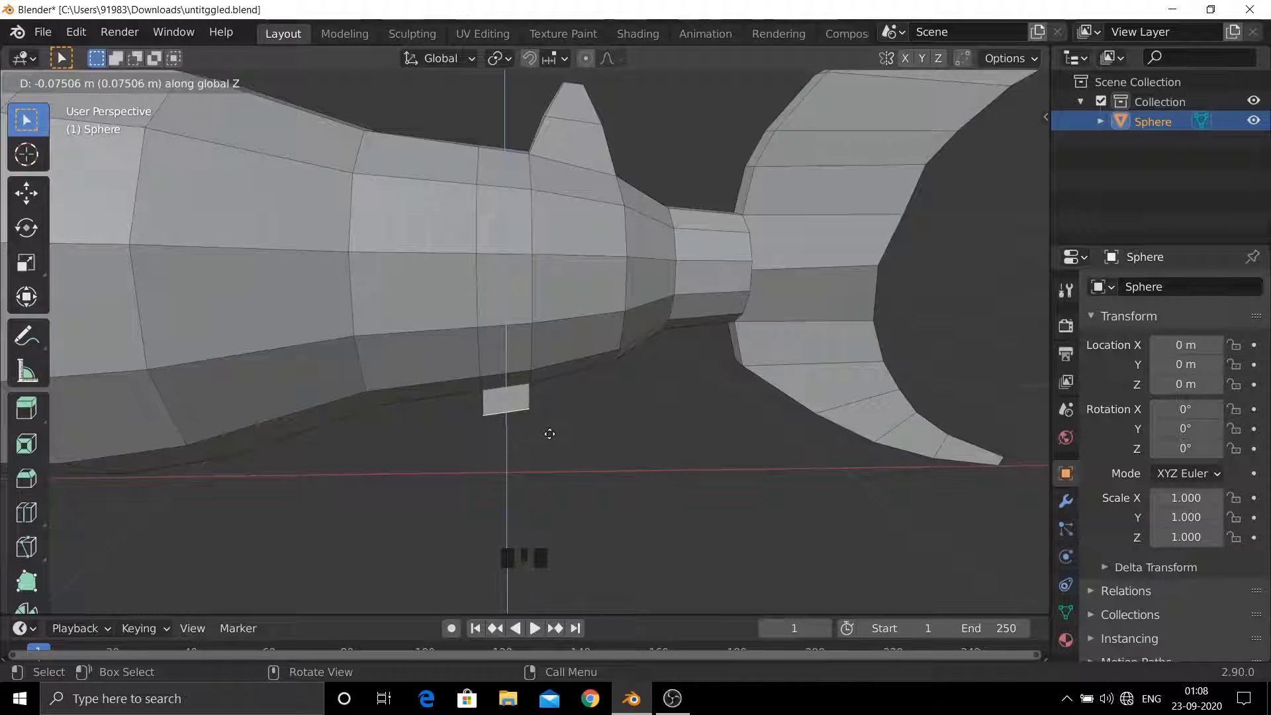
pyautogui.click(544, 423)
# - Taper the small bottom fin by scaling its end face, lowering it along Z and shrinking it to a tip
pyautogui.press('s')
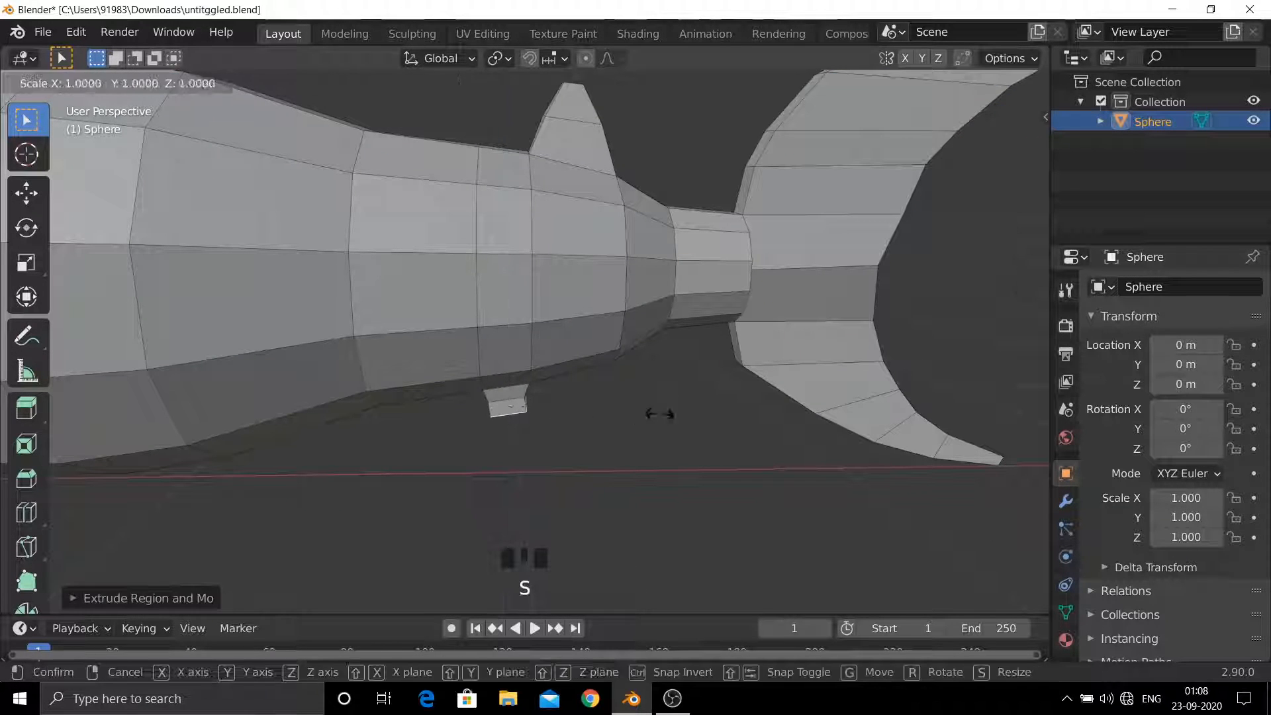
pyautogui.click(574, 416)
pyautogui.press('g')
pyautogui.press('z')
pyautogui.click(573, 421)
pyautogui.press('s')
pyautogui.click(594, 412)
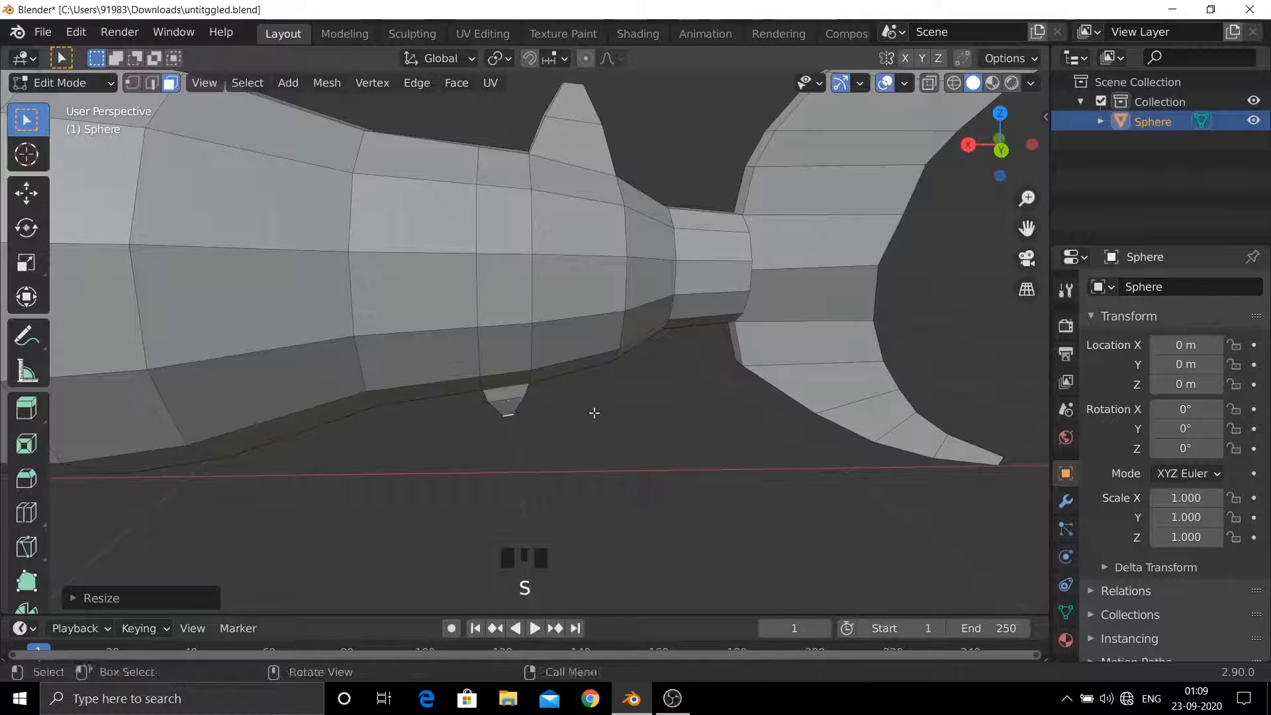
# - Rescale the middle edge loop of the small bottom fin
pyautogui.keyDown('alt'); pyautogui.click(513, 398); pyautogui.keyUp('alt')
pyautogui.press('s')
pyautogui.click(645, 386)
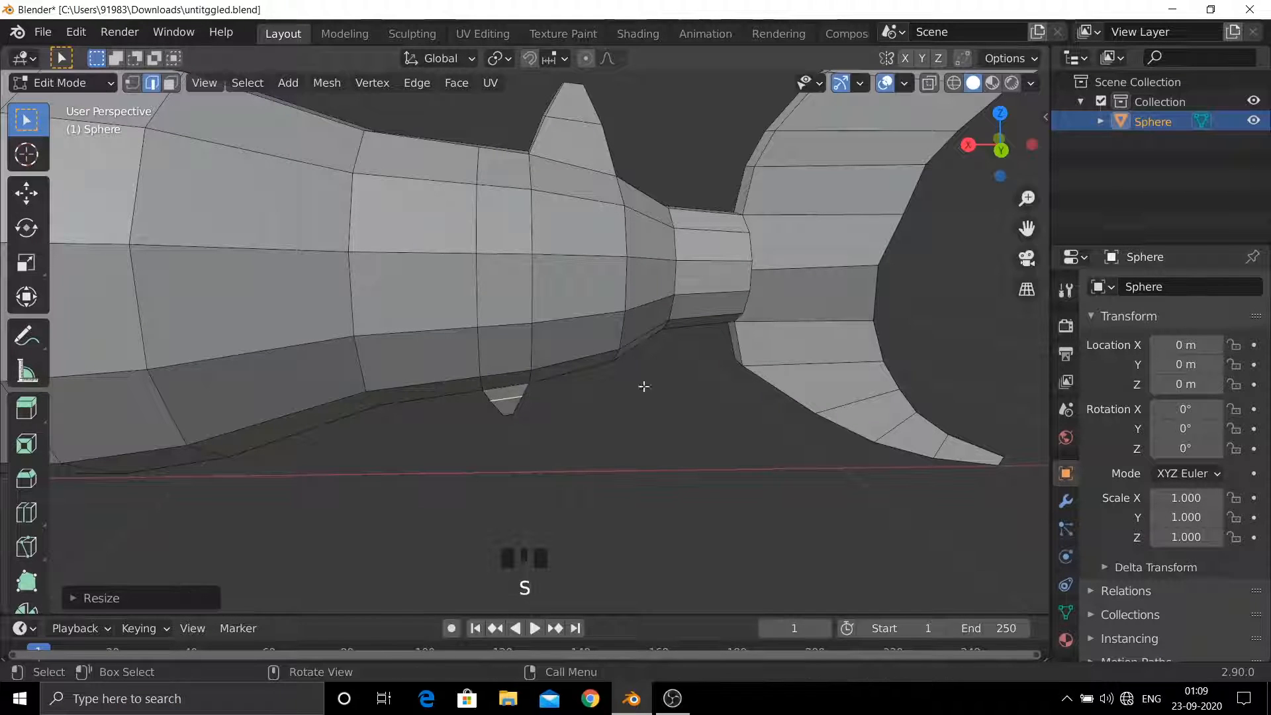
pyautogui.press('s')
pyautogui.click(582, 407)
# - Rescale the tip and middle edge loops of the small dorsal fin to refine its taper
pyautogui.scroll(-2, 581, 198)
pyautogui.moveTo(595, 170); pyautogui.dragTo(560, 175, button='middle')
pyautogui.press('s')
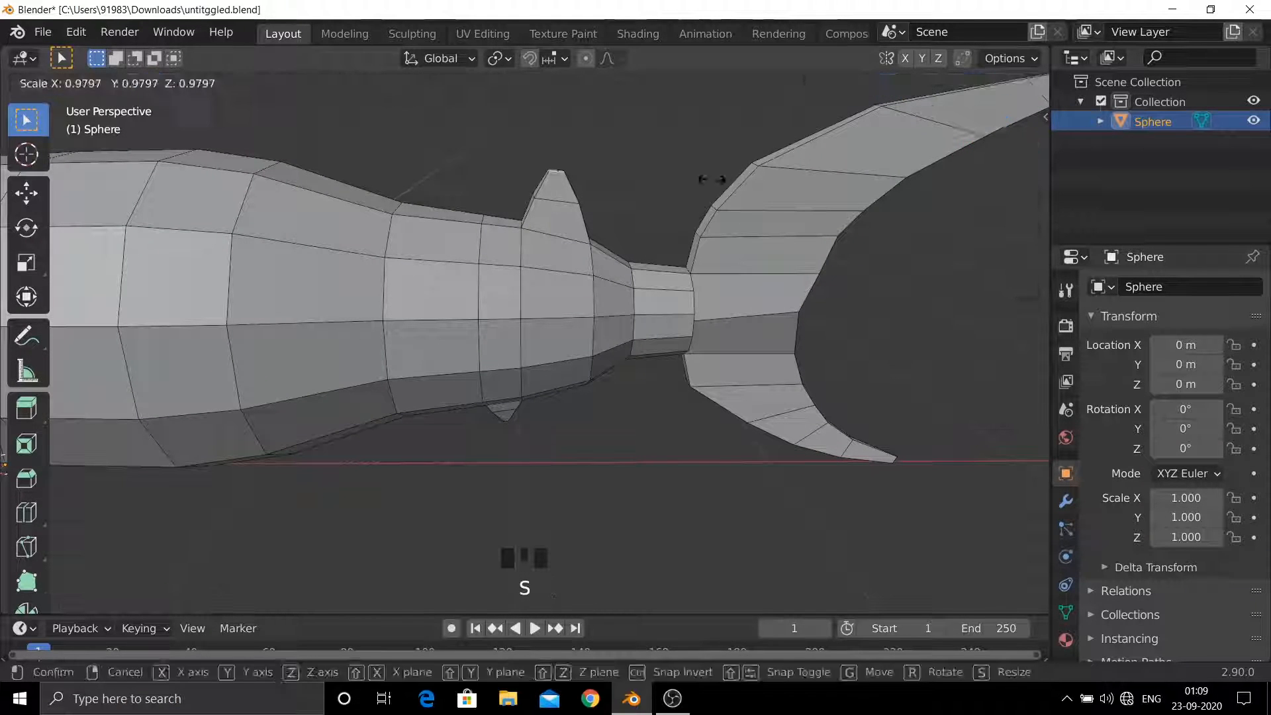
pyautogui.click(711, 181)
pyautogui.press('s')
pyautogui.click(693, 189)
pyautogui.keyDown('alt'); pyautogui.click(564, 201); pyautogui.keyUp('alt')
pyautogui.press('s')
pyautogui.click(543, 154)
# - Adjust the small dorsal fin's tip height along Z, and scale the small bottom fin's middle loop thinner along Y
pyautogui.keyDown('alt'); pyautogui.click(556, 170); pyautogui.keyUp('alt')
pyautogui.press('g')
pyautogui.press('z')
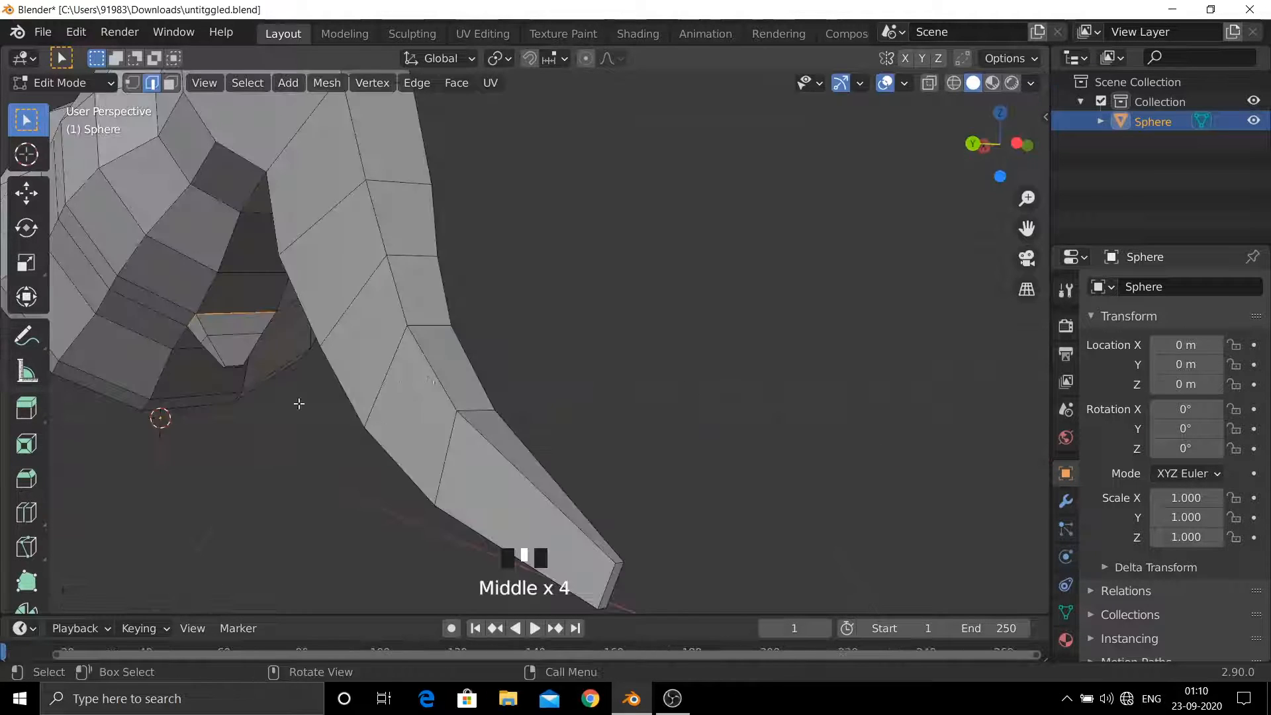
pyautogui.scroll(2, 205, 426)
pyautogui.keyDown('shift'); pyautogui.moveTo(205, 426); pyautogui.dragTo(618, 399, button='middle'); pyautogui.keyUp('shift')
pyautogui.press('s')
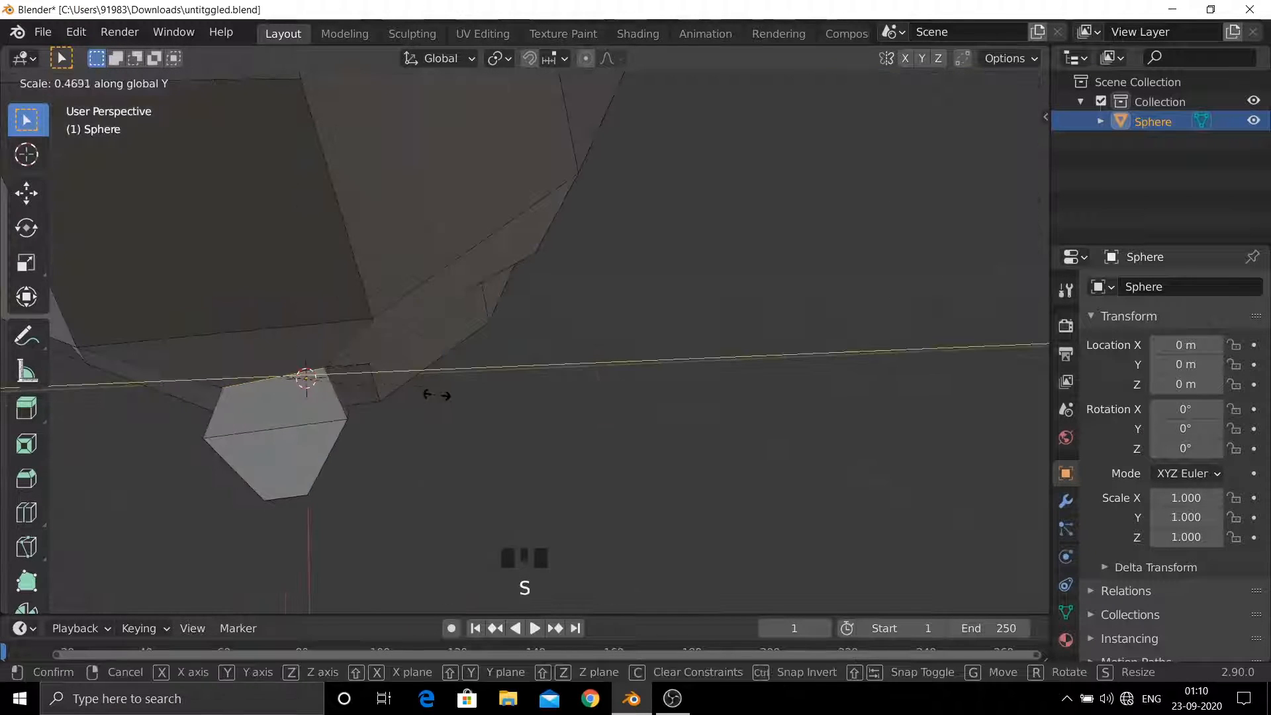
pyautogui.click(327, 426)
pyautogui.press('s')
pyautogui.click(424, 435)
# - Rotate the base edges of the small bottom fin to line up with the body and rescale them
pyautogui.keyDown('alt'); pyautogui.click(269, 378); pyautogui.keyUp('alt')
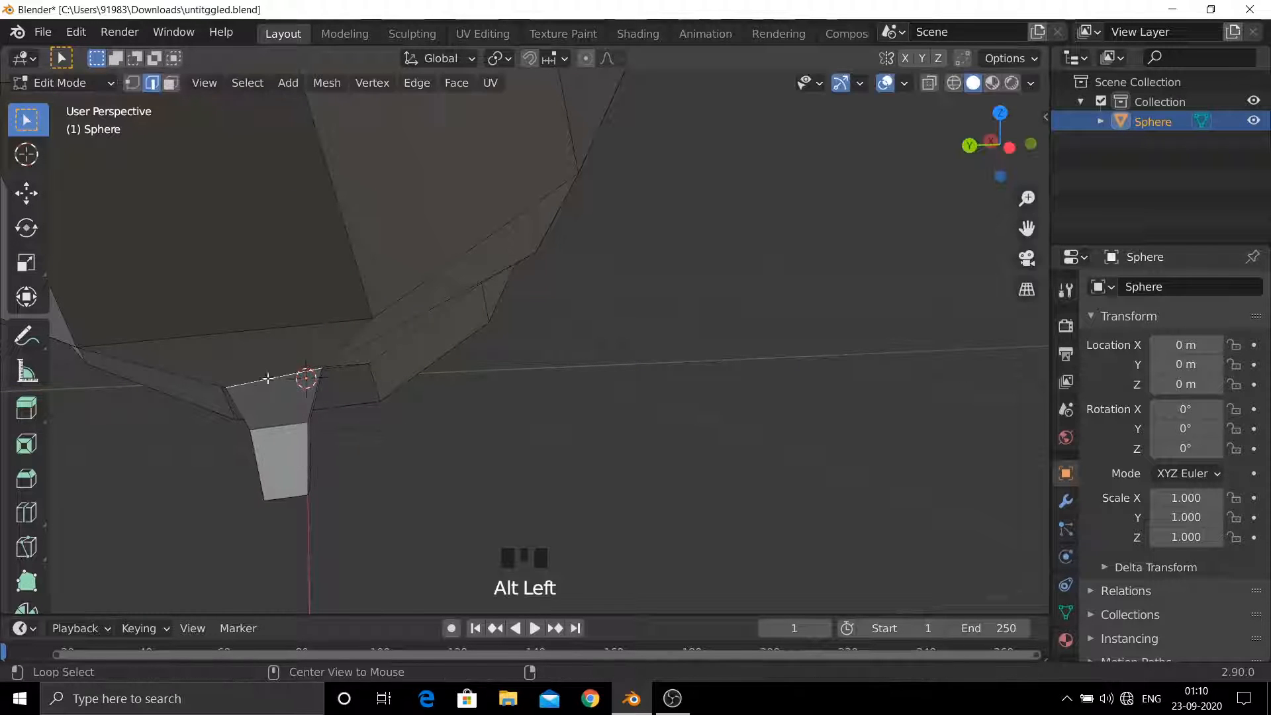
pyautogui.press('r')
pyautogui.click(555, 399)
pyautogui.moveTo(555, 398); pyautogui.dragTo(672, 369, button='middle')
pyautogui.press('s')
pyautogui.click(693, 366)
# - Scale the small bottom fin's selected edges wider along X and adjust their thickness along Y
pyautogui.press('s')
pyautogui.press('x')
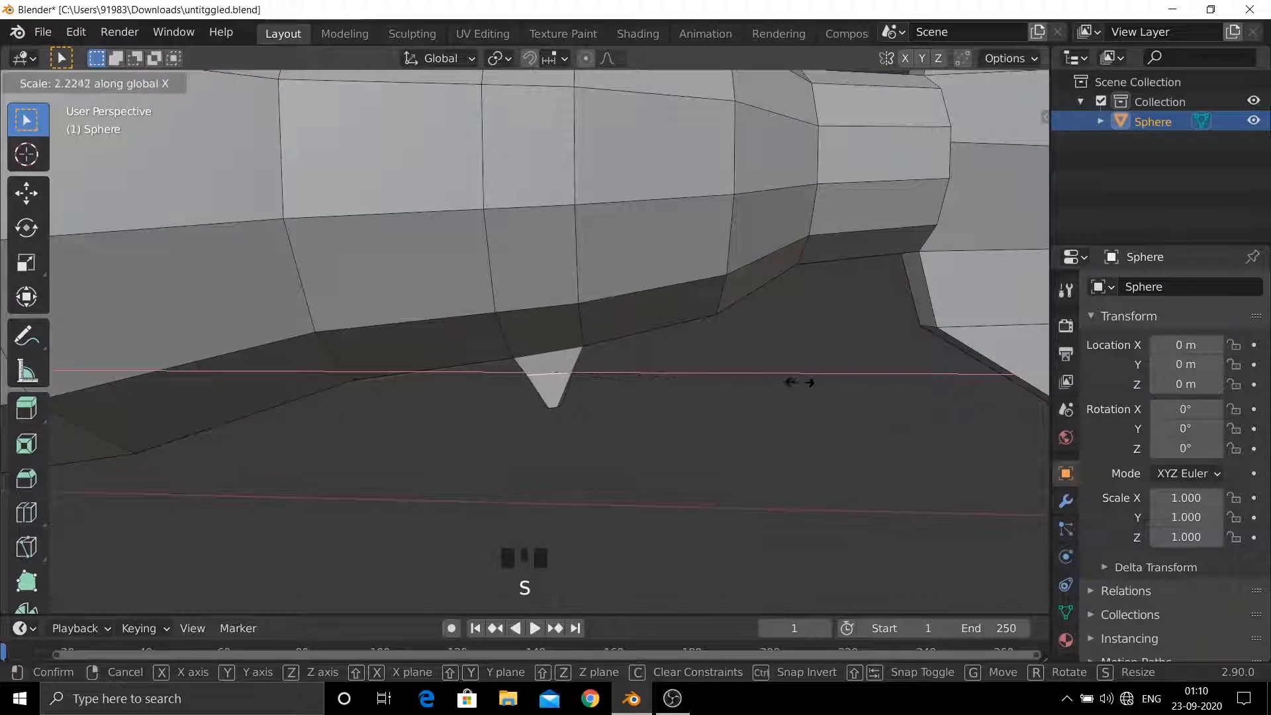
pyautogui.click(800, 381)
pyautogui.moveTo(800, 381); pyautogui.dragTo(587, 431, button='middle')
pyautogui.press('s')
pyautogui.press('y')
pyautogui.click(683, 383)
# - Extrude a lower side face ahead of the small bottom fin outward twice as a pelvic fin, scaling each new end
pyautogui.scroll(-3, 657, 377)
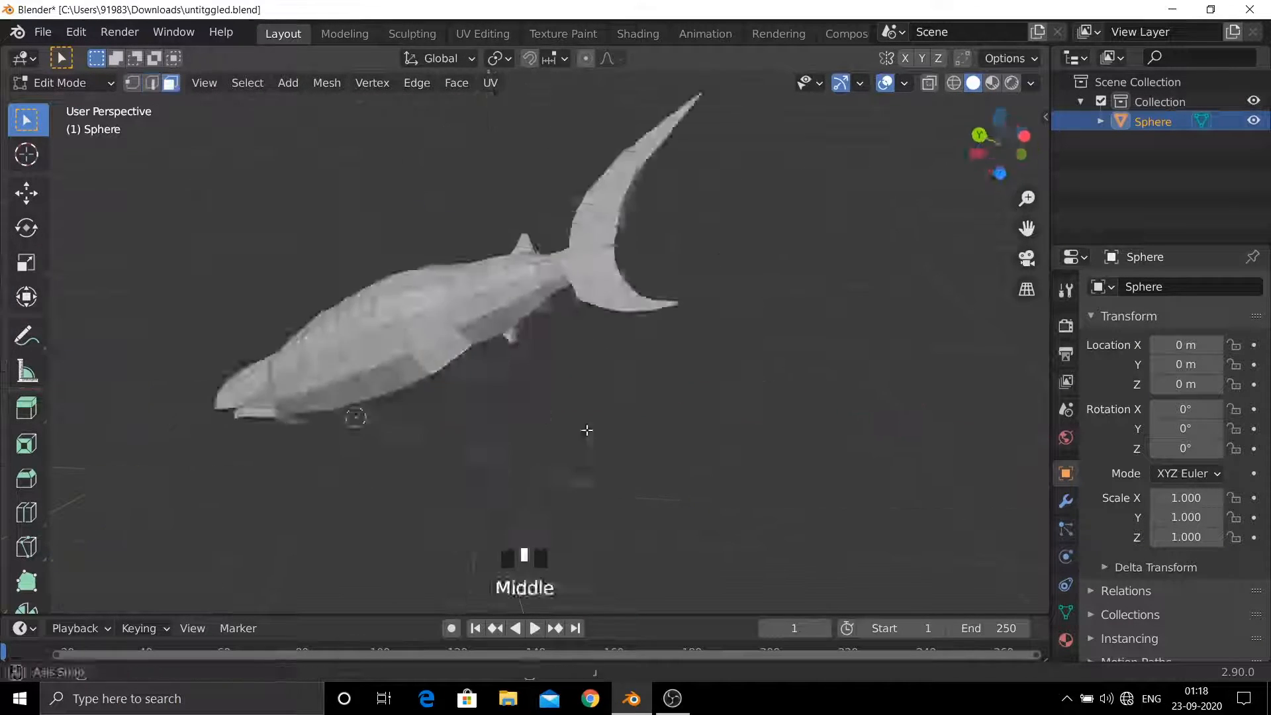
pyautogui.press('e')
pyautogui.click(643, 382)
pyautogui.press('s')
pyautogui.click(641, 383)
pyautogui.press('e')
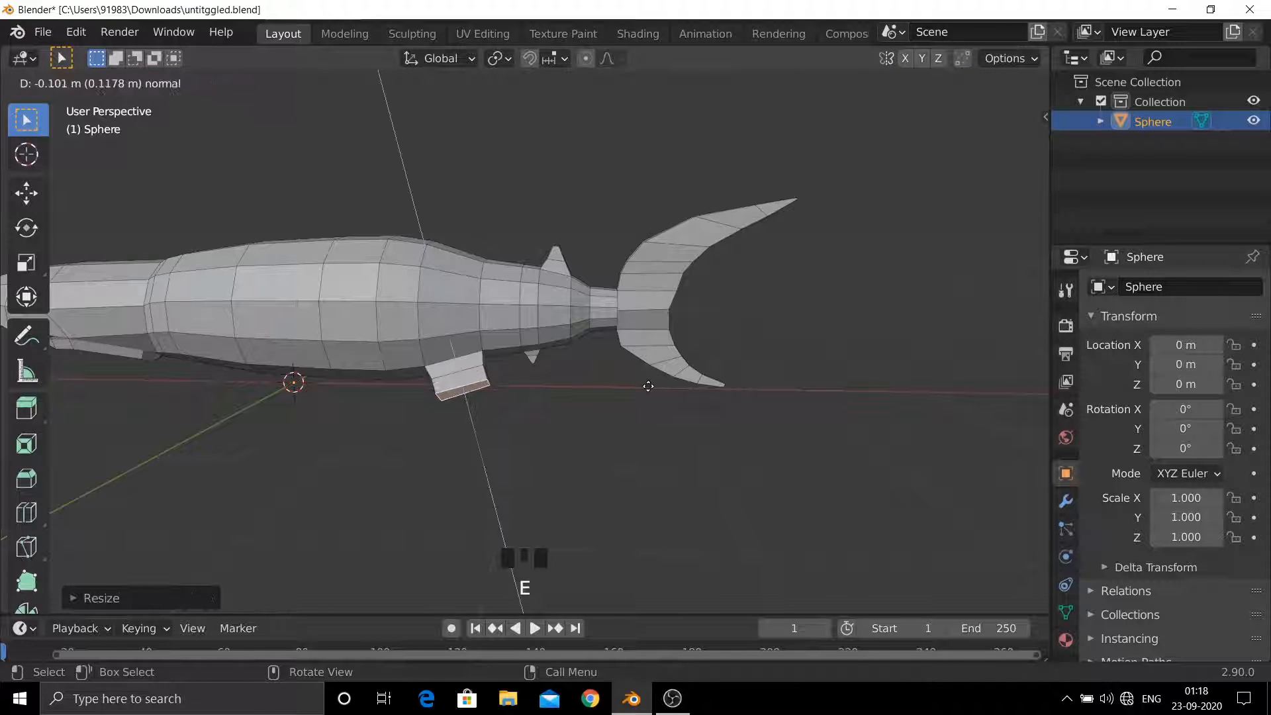
pyautogui.click(637, 385)
pyautogui.press('s')
pyautogui.click(632, 389)
# - Extrude the pelvic fin two more times, shrinking each end face to form a tapered tip
pyautogui.press('e')
pyautogui.click(629, 390)
pyautogui.press('s')
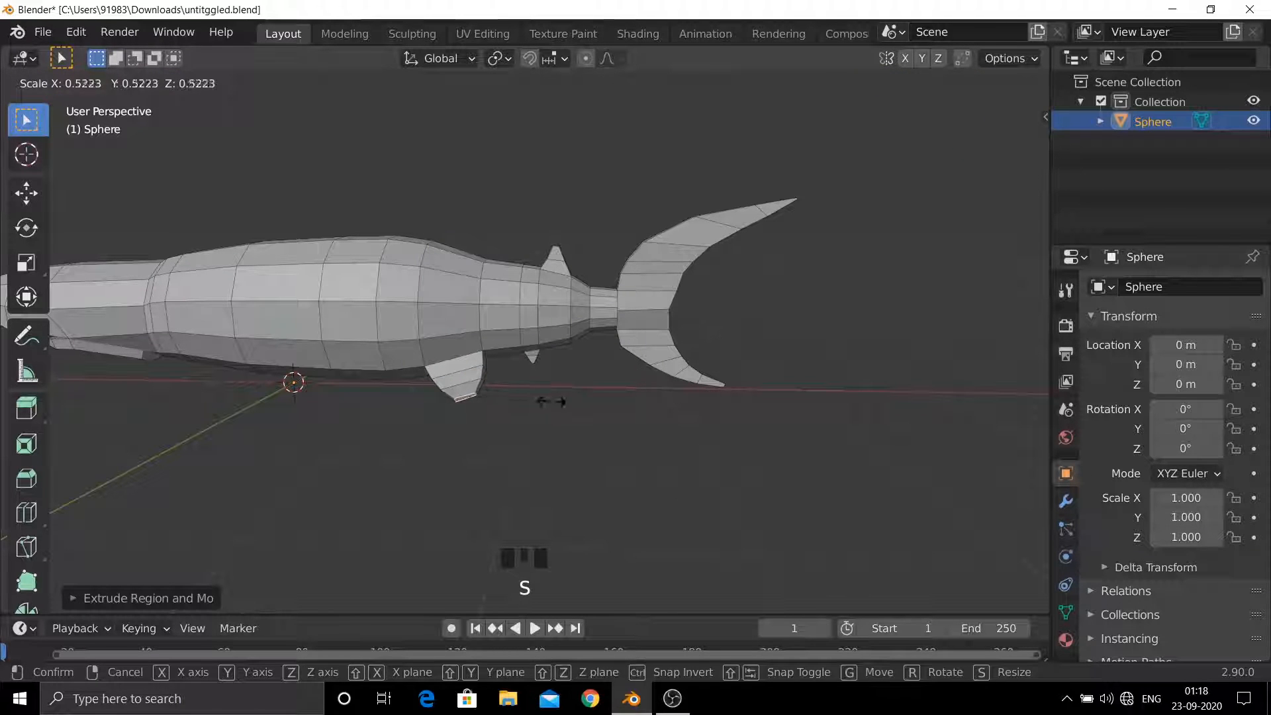
pyautogui.click(553, 403)
pyautogui.press('e')
pyautogui.click(563, 412)
pyautogui.press('s')
pyautogui.click(570, 401)
# - In edge select mode, select the edges at the pelvic fin's base and scale them along Y
pyautogui.moveTo(510, 400); pyautogui.dragTo(624, 276, button='middle')
pyautogui.click(152, 83)
pyautogui.click(661, 257)
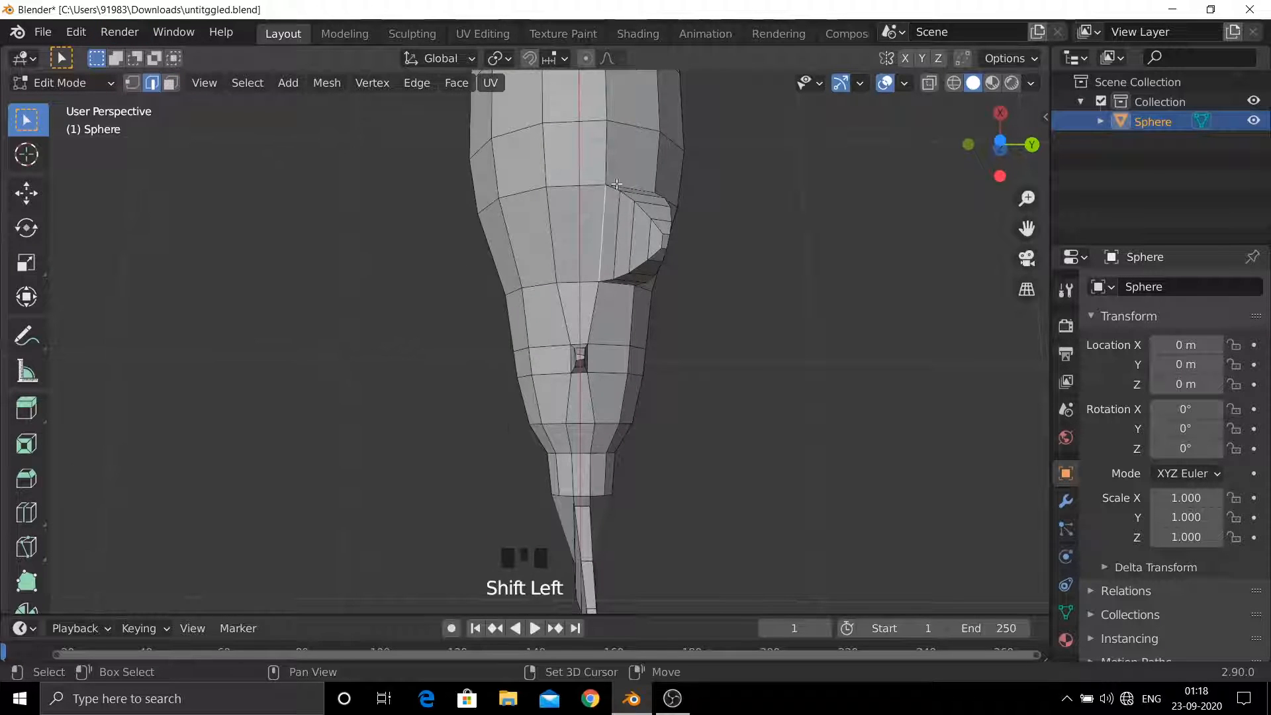
pyautogui.moveTo(616, 184); pyautogui.dragTo(496, 384, button='middle')
pyautogui.press('s')
pyautogui.press('y')
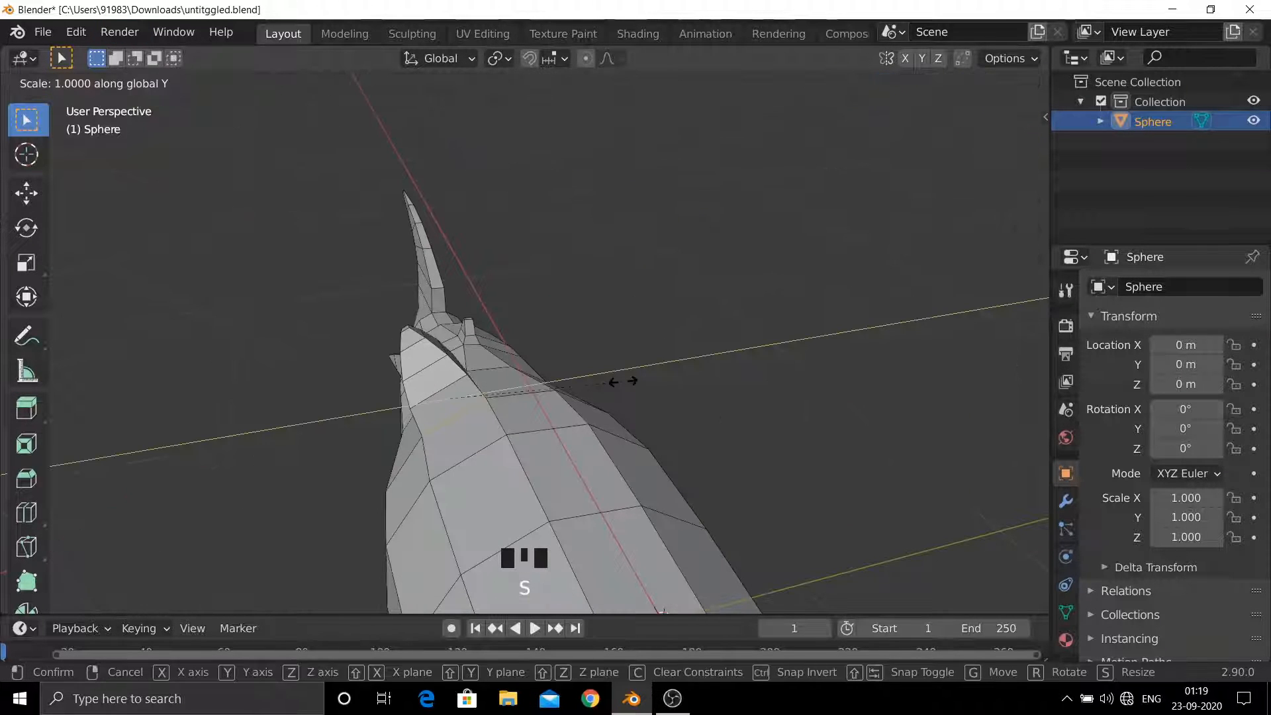
pyautogui.click(515, 393)
# - Rotate the pelvic fin's base edges and scale down its lower edge loop
pyautogui.moveTo(516, 392)
pyautogui.mouseDown(button='middle')
pyautogui.moveTo(608, 391)
pyautogui.moveTo(509, 388)
pyautogui.mouseUp(button='middle')
pyautogui.press('r')
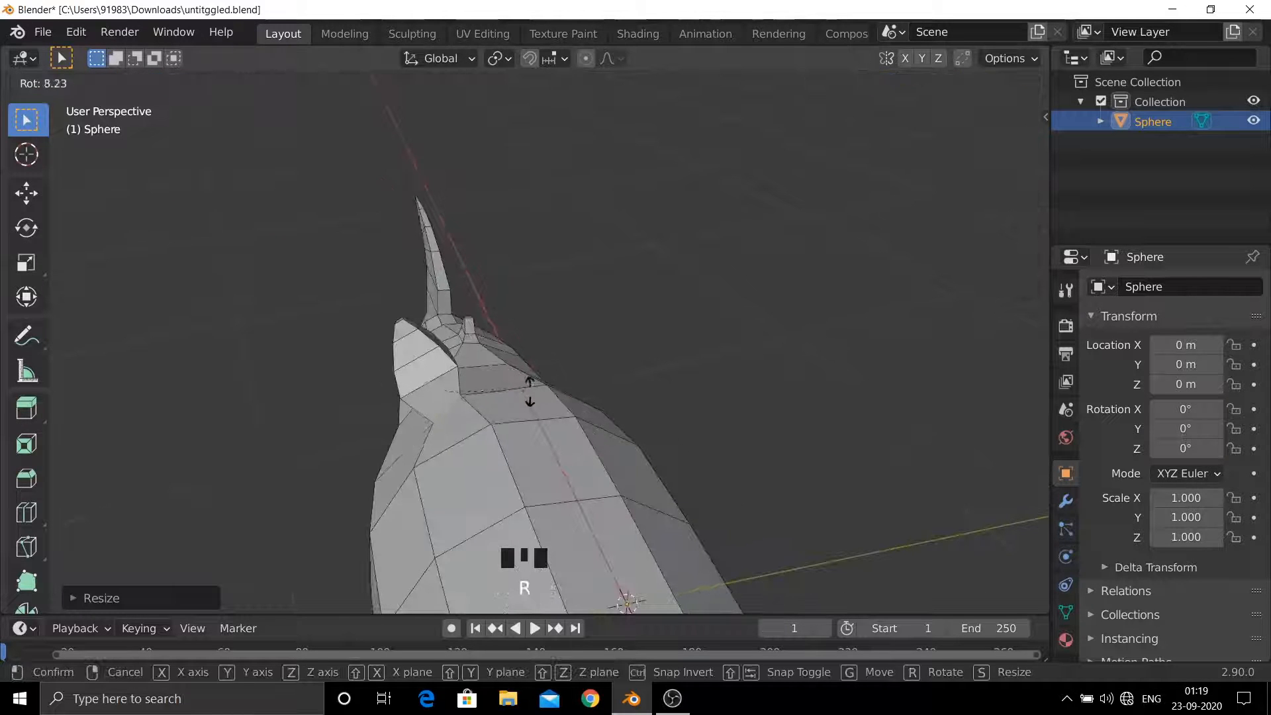
pyautogui.click(536, 416)
pyautogui.press('s')
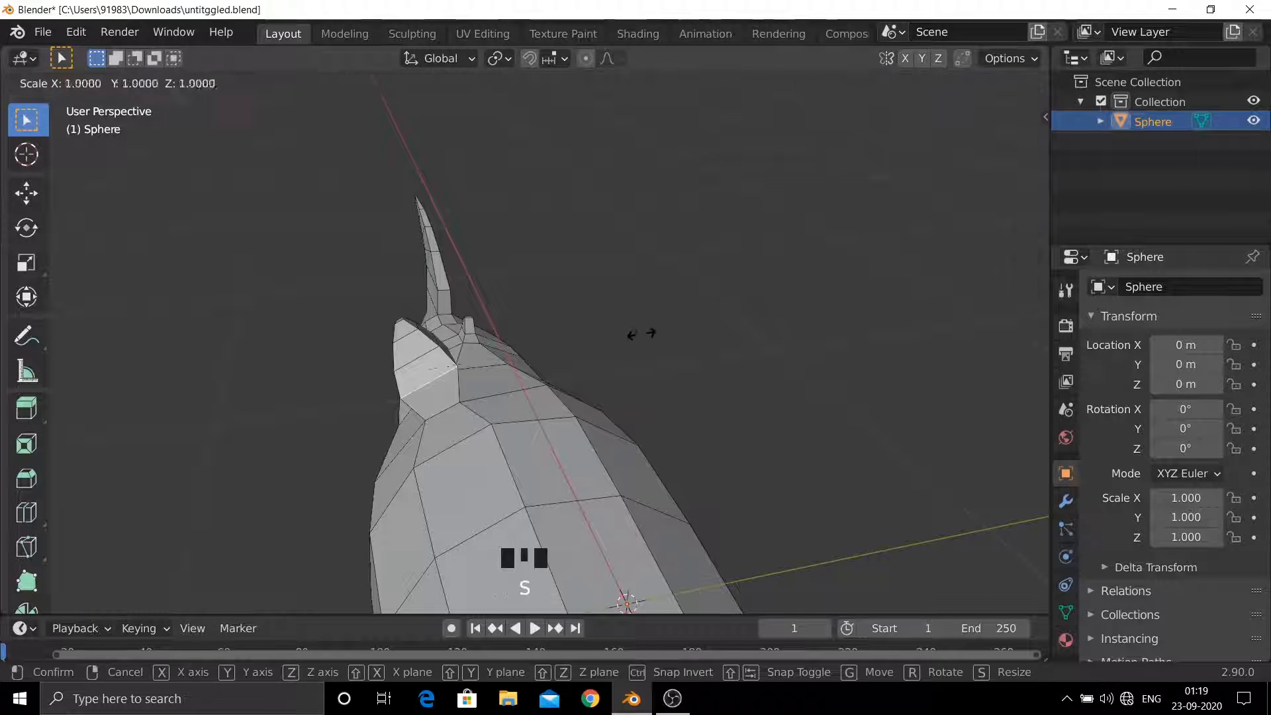
pyautogui.click(583, 339)
pyautogui.moveTo(582, 340); pyautogui.dragTo(510, 280, button='middle')
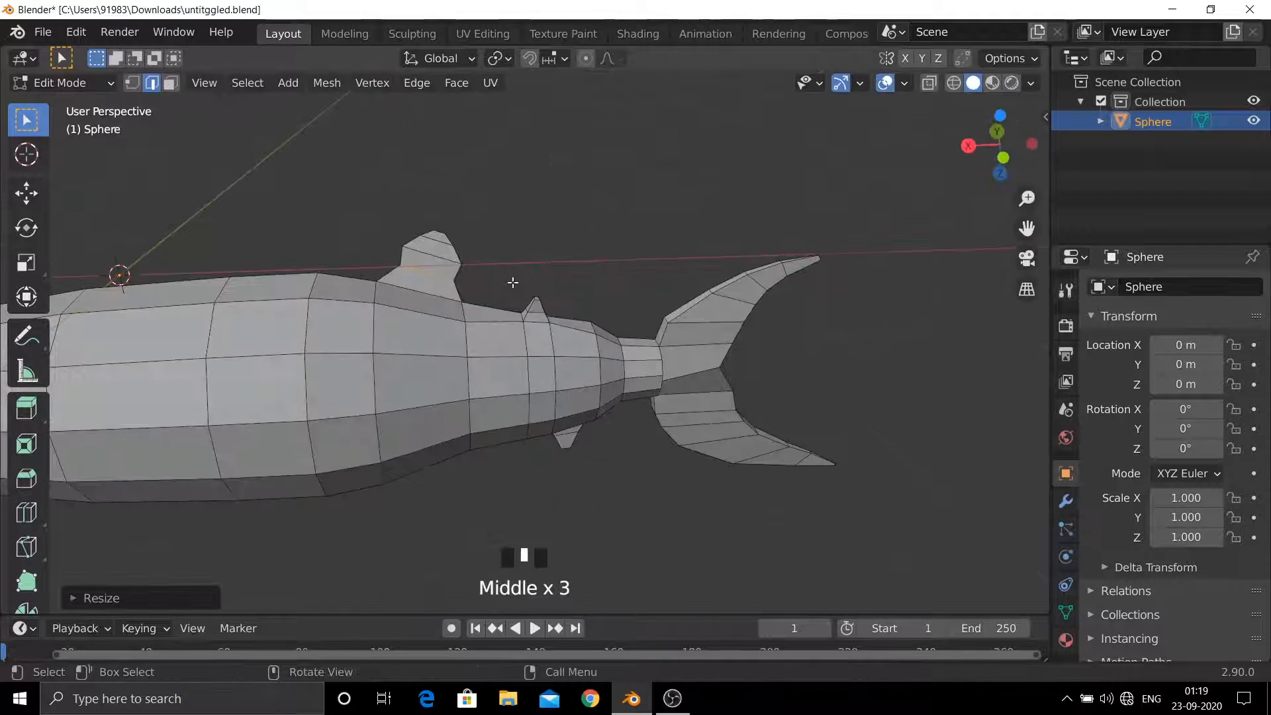
# - Scale the pelvic fin's lower edge loop along X and resize the next loop to refine the fin's side outline
pyautogui.press('s')
pyautogui.press('x')
pyautogui.click(540, 296)
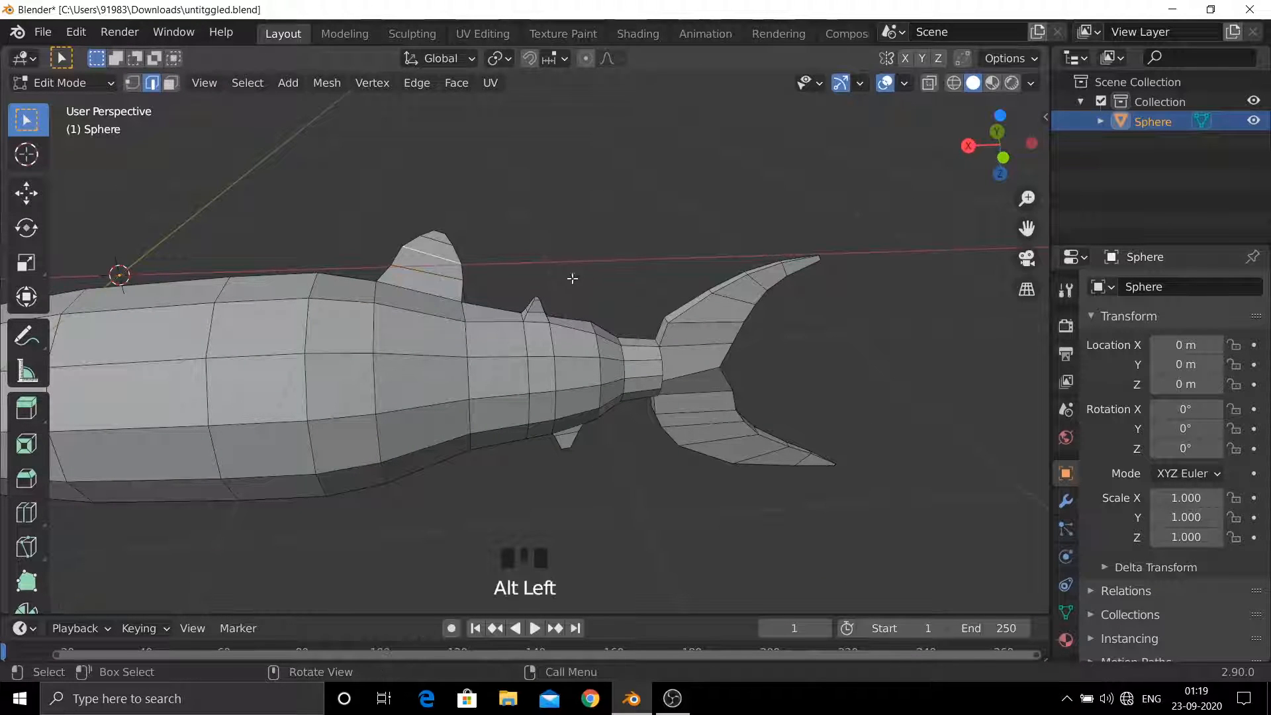
pyautogui.press('s')
pyautogui.click(562, 269)
# - Scale the pelvic fin's edge loop just beyond its base and rotate it to follow the fin's slant
pyautogui.moveTo(561, 269); pyautogui.dragTo(721, 400, button='middle')
pyautogui.scroll(4, 295, 403)
pyautogui.keyDown('alt'); pyautogui.click(282, 407); pyautogui.keyUp('alt')
pyautogui.press('s')
pyautogui.click(298, 395)
pyautogui.press('r')
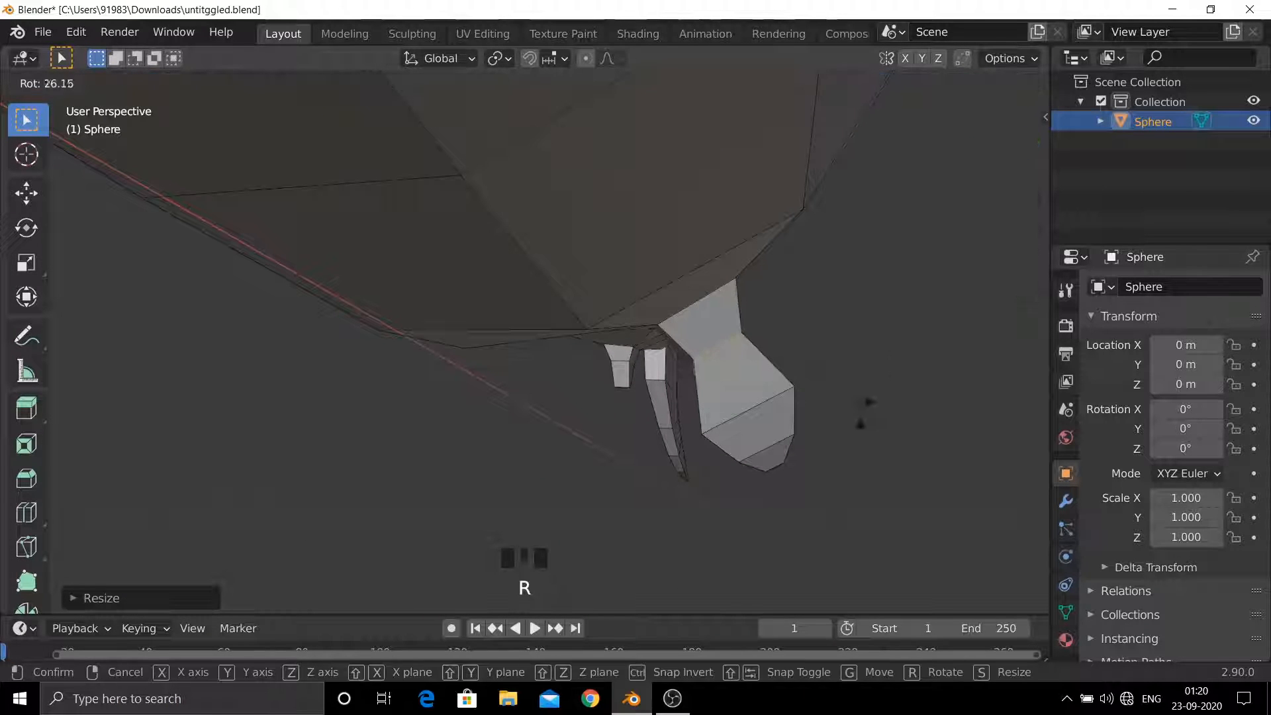
pyautogui.click(864, 419)
# - Narrow the middle edge loop of the same pelvic fin along Y and rotate it into line with the fin
pyautogui.keyDown('alt'); pyautogui.click(749, 411); pyautogui.keyUp('alt')
pyautogui.press('s')
pyautogui.press('y')
pyautogui.click(809, 403)
pyautogui.press('r')
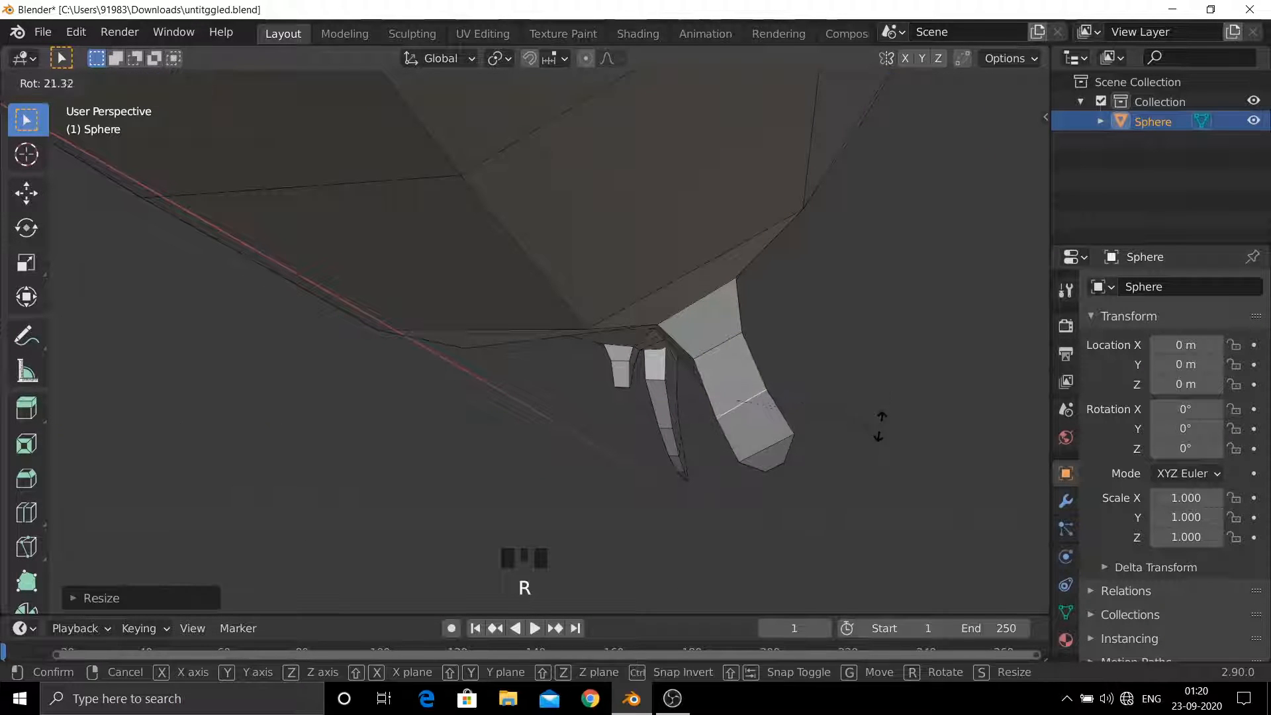
pyautogui.click(879, 429)
# - Scale two more of the pelvic fin's edge loops along Y to thin the fin
pyautogui.moveTo(873, 427); pyautogui.dragTo(832, 407, button='middle')
pyautogui.keyDown('alt'); pyautogui.click(370, 434); pyautogui.keyUp('alt')
pyautogui.press('s')
pyautogui.press('y')
pyautogui.click(409, 433)
pyautogui.keyDown('alt'); pyautogui.click(450, 442); pyautogui.keyUp('alt')
pyautogui.press('s')
pyautogui.press('y')
pyautogui.click(427, 437)
# - In face select mode, extrude the matching lower face on the body's opposite side twice and scale the end face
pyautogui.click(172, 83)
pyautogui.click(639, 395)
pyautogui.press('e')
pyautogui.click(676, 420)
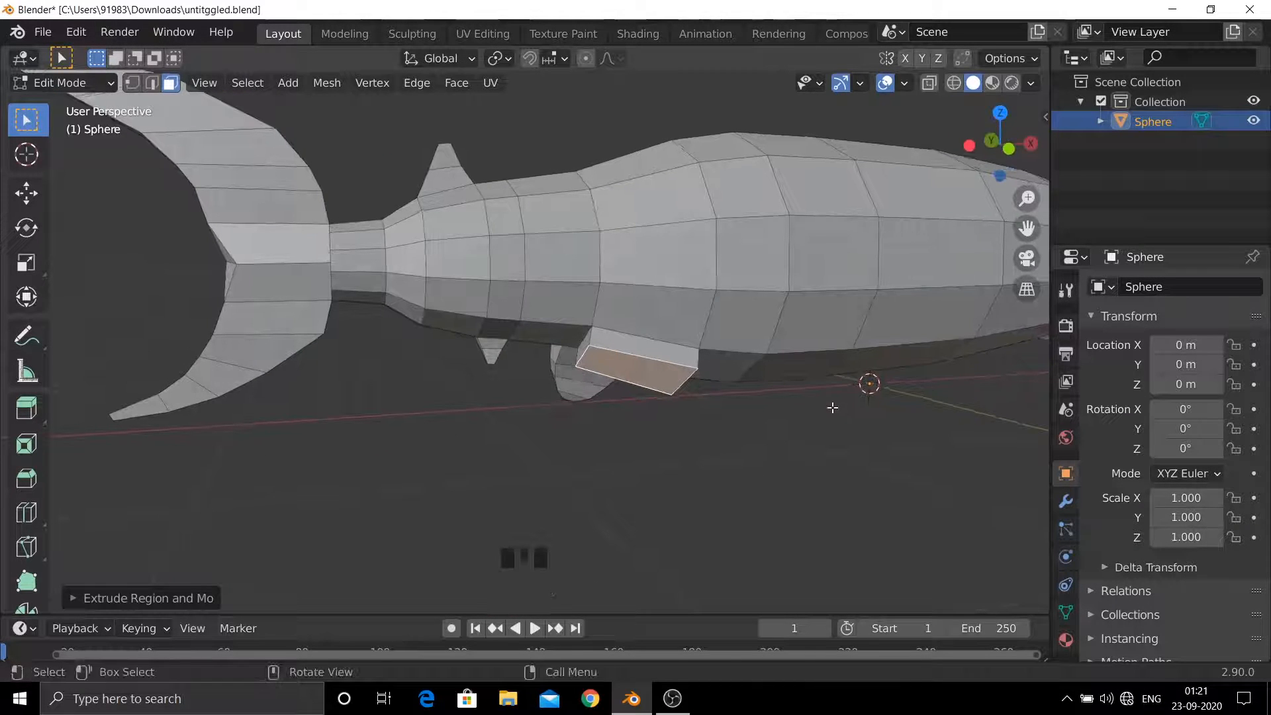
pyautogui.press('e')
pyautogui.click(832, 417)
pyautogui.press('s')
pyautogui.click(838, 427)
# - Extrude the second pelvic fin three more times, shrinking each end face to form a tapered tip
pyautogui.press('e')
pyautogui.click(894, 442)
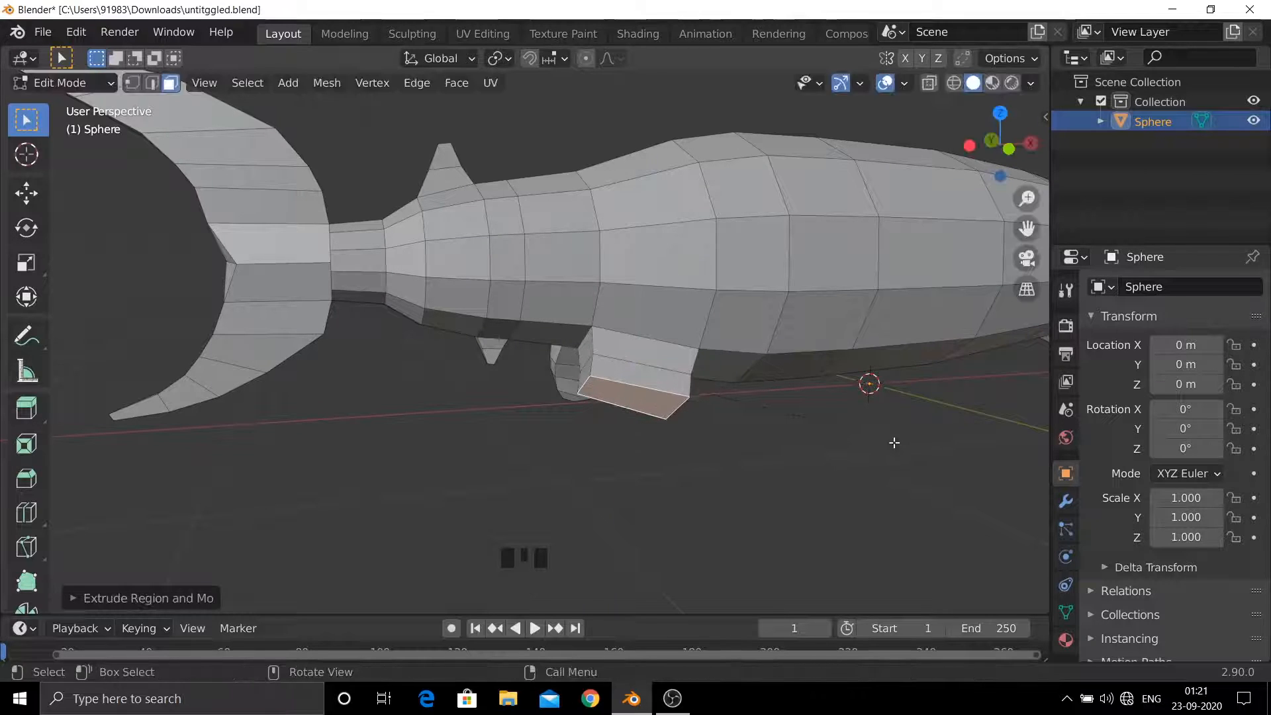
pyautogui.press('s')
pyautogui.click(827, 434)
pyautogui.press('e')
pyautogui.click(817, 454)
pyautogui.press('s')
pyautogui.click(756, 431)
pyautogui.press('e')
pyautogui.click(745, 442)
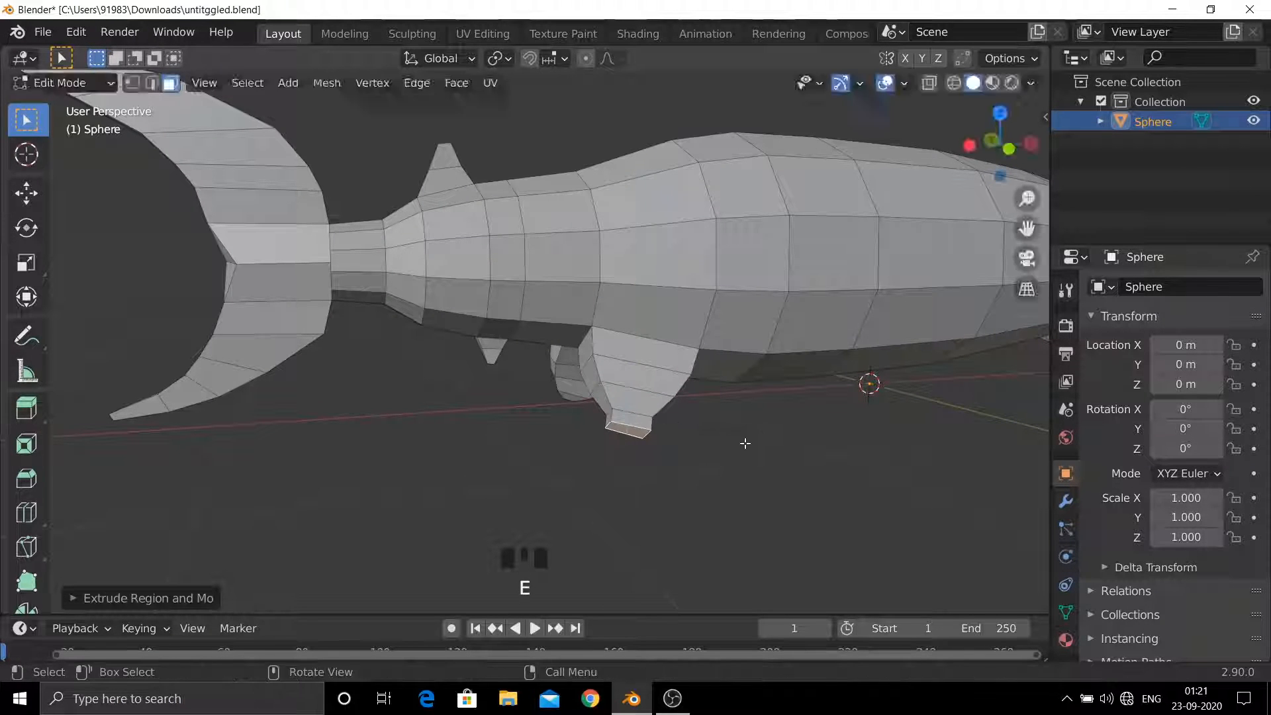
pyautogui.press('s')
pyautogui.click(675, 431)
# - Scale and rotate the edges near the second pelvic fin's base
pyautogui.moveTo(675, 431); pyautogui.dragTo(887, 348, button='middle')
pyautogui.press('s')
pyautogui.click(687, 230)
pyautogui.press('r')
pyautogui.click(755, 238)
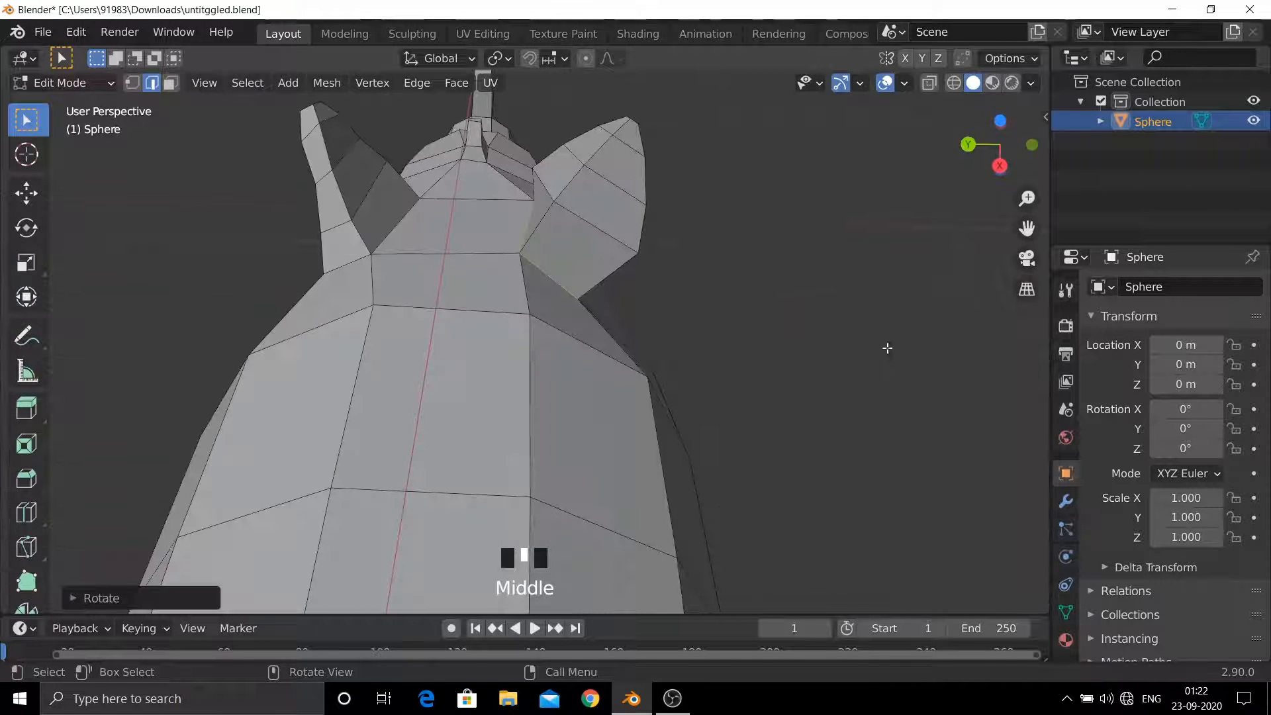
# - Scale successive edge loops along Y from the second pelvic fin's base to its middle to thin the fin
pyautogui.press('s')
pyautogui.press('y')
pyautogui.click(734, 244)
pyautogui.moveTo(735, 244); pyautogui.dragTo(854, 297, button='middle')
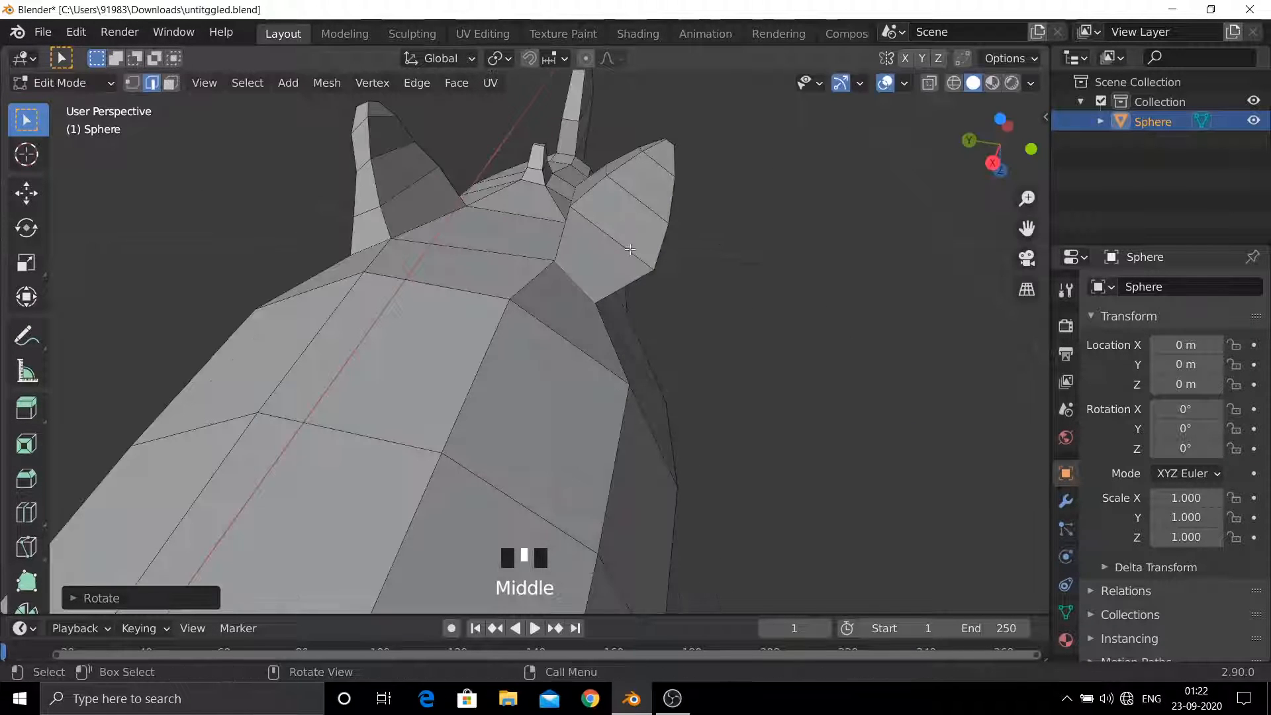
pyautogui.press('s')
pyautogui.press('y')
pyautogui.click(663, 244)
pyautogui.keyDown('alt'); pyautogui.click(645, 205); pyautogui.keyUp('alt')
pyautogui.press('s')
pyautogui.press('y')
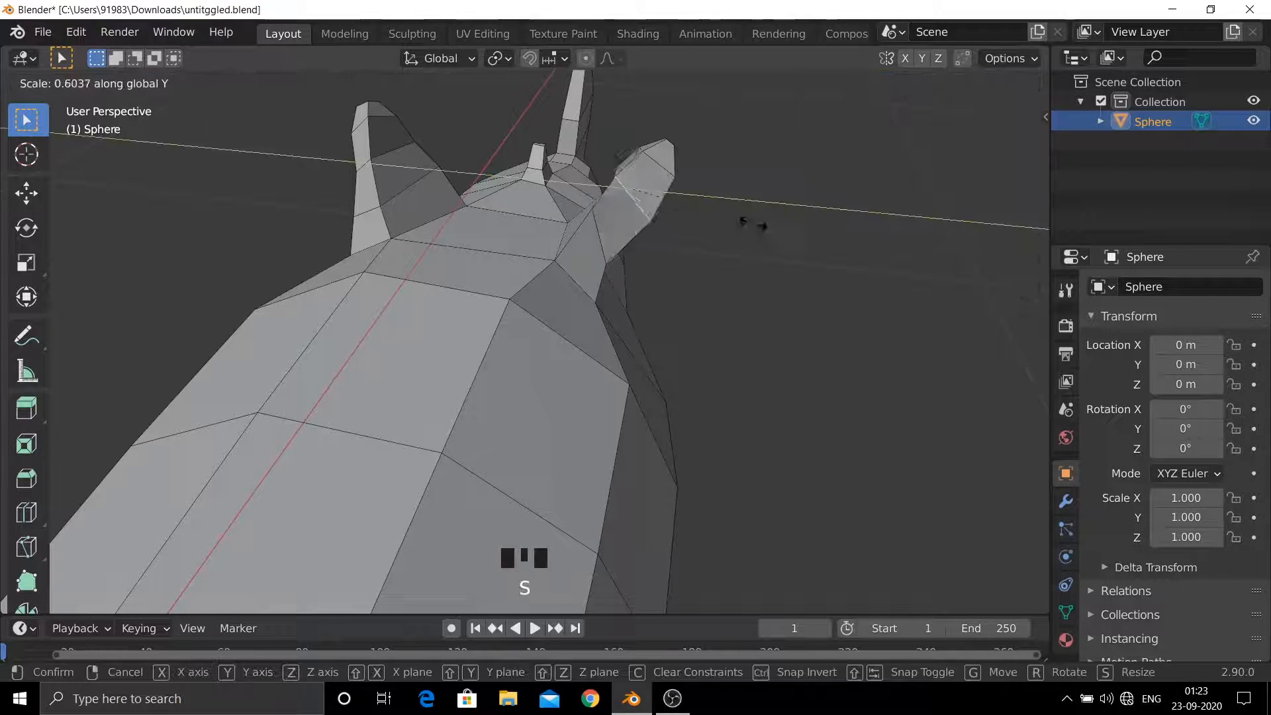
pyautogui.click(669, 205)
# - Scale the second pelvic fin's edge loop near the tip and the one near its base along Y
pyautogui.keyDown('alt'); pyautogui.click(676, 176); pyautogui.keyUp('alt')
pyautogui.keyDown('alt'); pyautogui.click(688, 183); pyautogui.keyUp('alt')
pyautogui.press('s')
pyautogui.press('y')
pyautogui.click(735, 189)
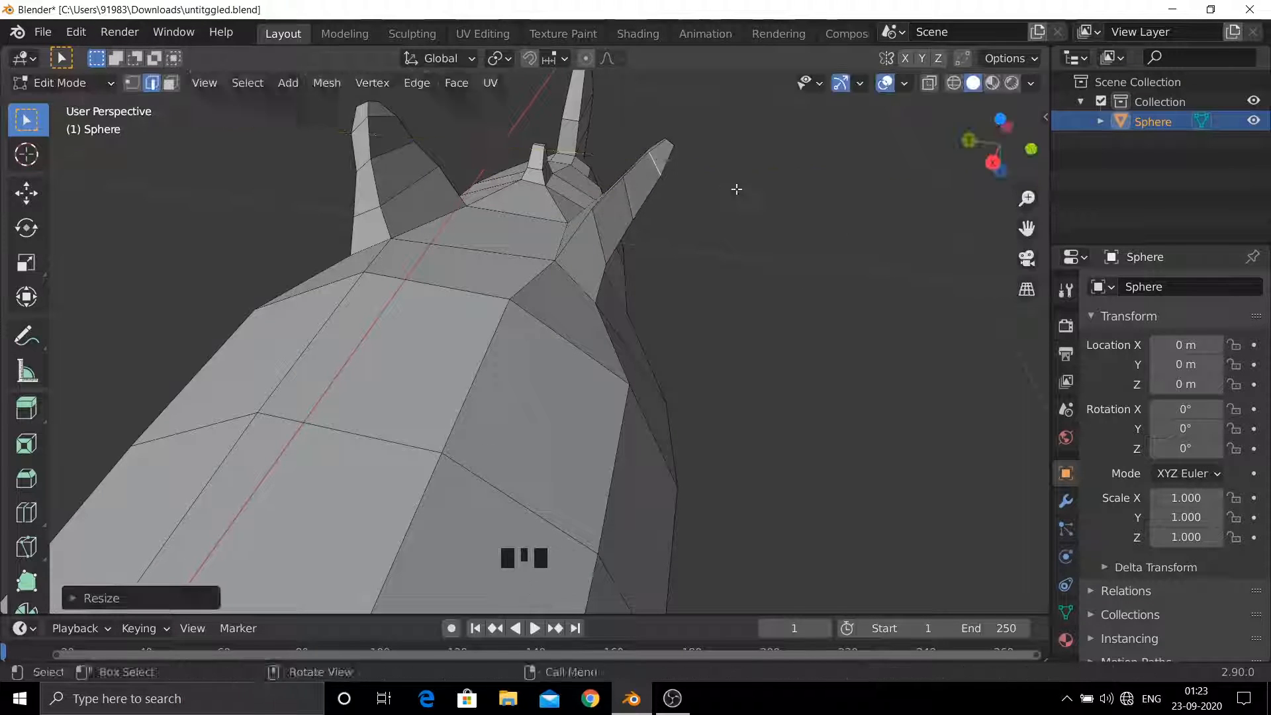
pyautogui.moveTo(735, 190); pyautogui.dragTo(837, 383, button='middle')
pyautogui.keyDown('alt'); pyautogui.click(581, 414); pyautogui.keyUp('alt')
pyautogui.press('s')
pyautogui.press('y')
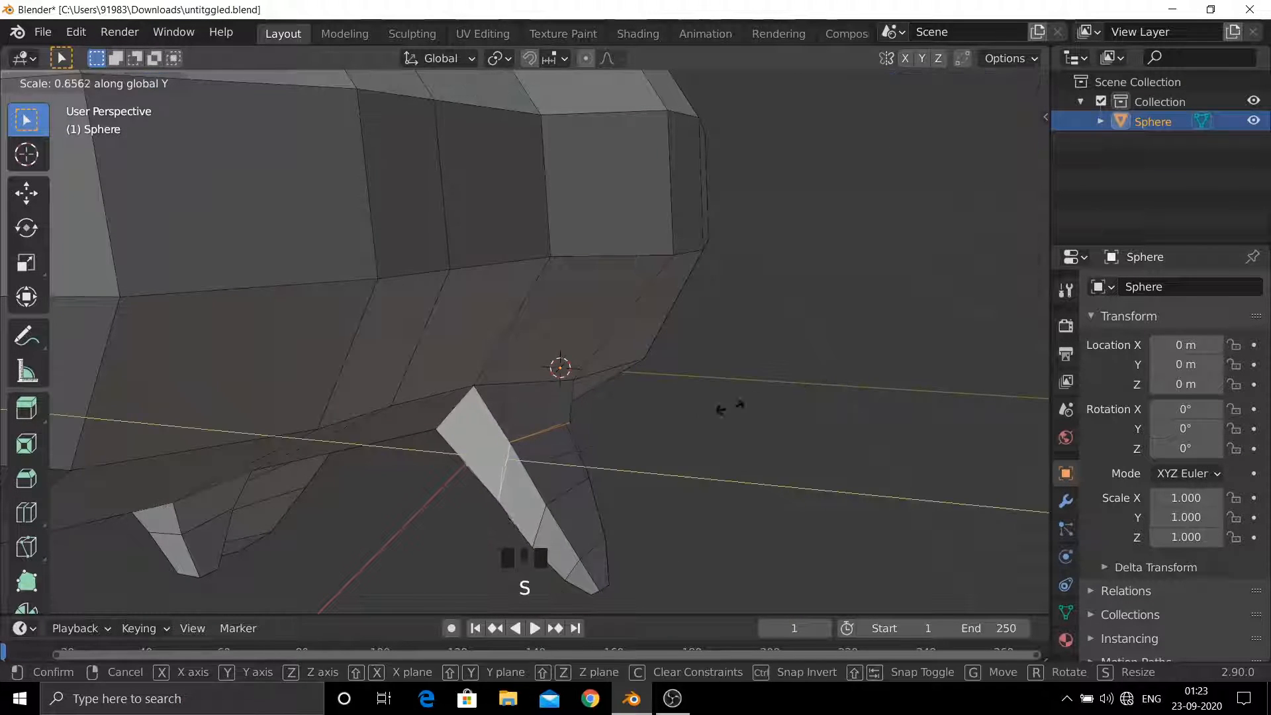
pyautogui.click(721, 405)
# - Extrude the top face at the middle of the back upward twice as a main dorsal fin, scaling each new end
pyautogui.moveTo(722, 405); pyautogui.dragTo(658, 380, button='middle')
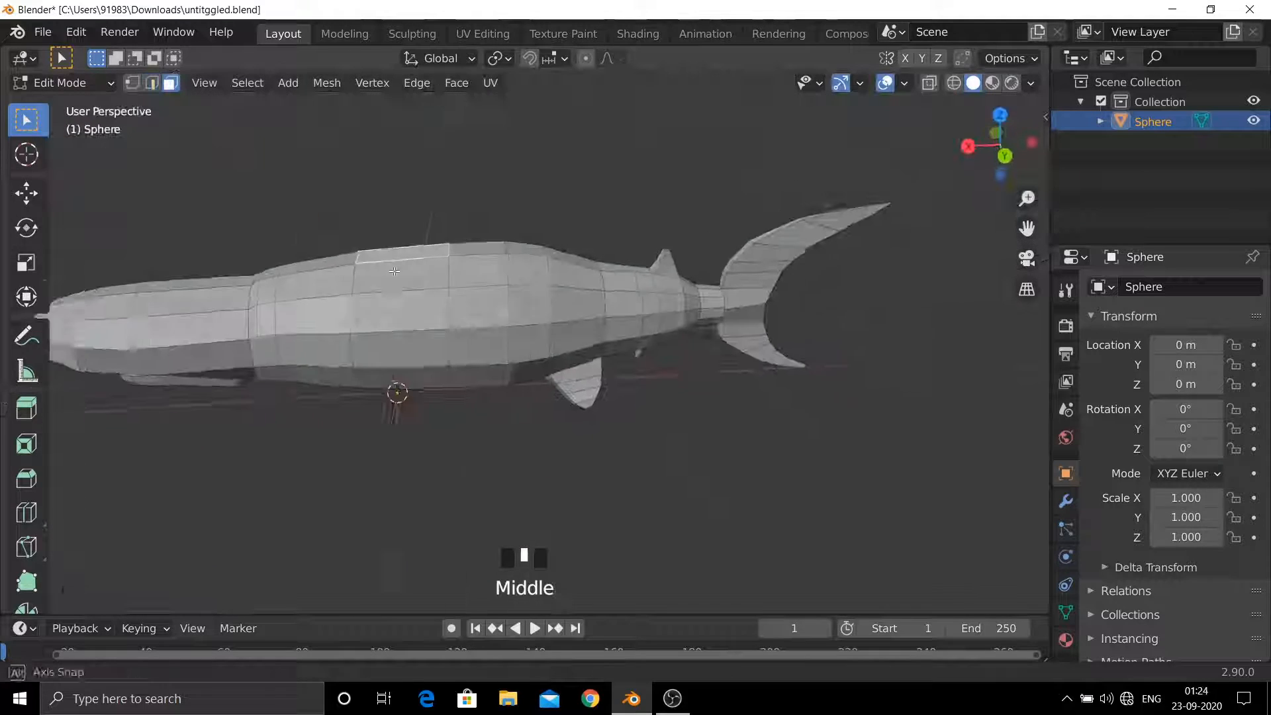
pyautogui.moveTo(394, 271); pyautogui.dragTo(464, 258, button='middle')
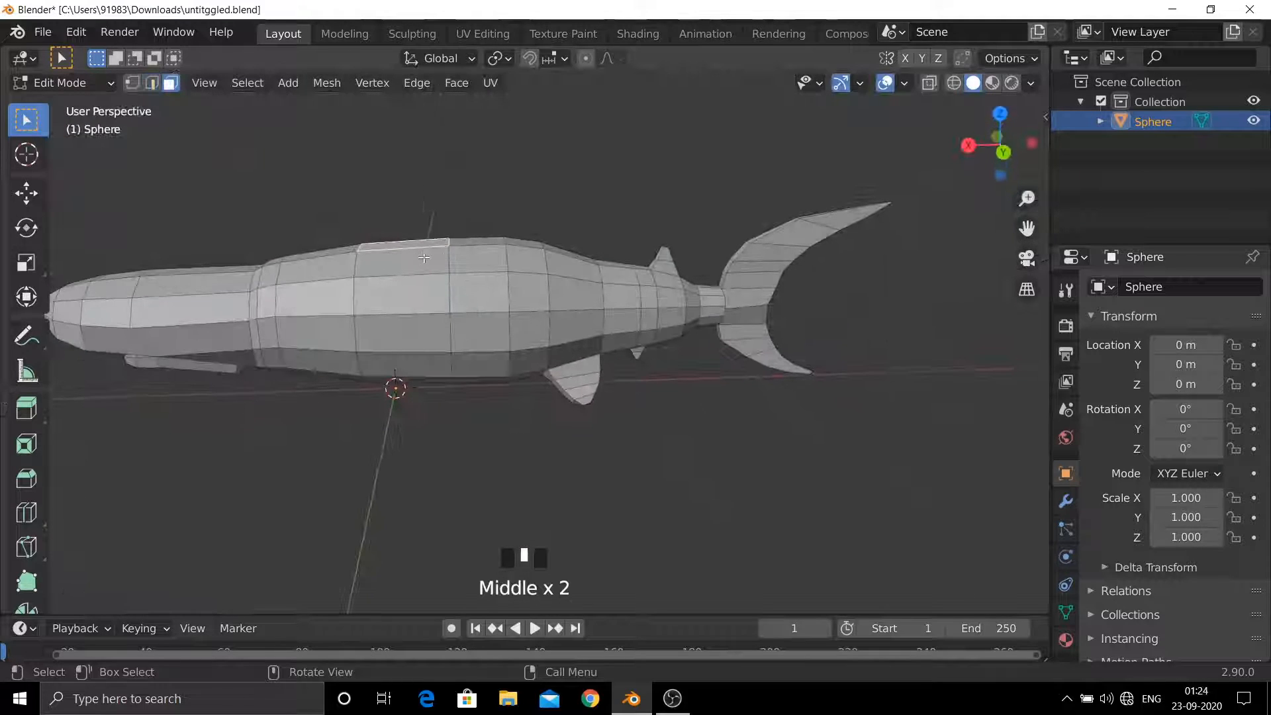
pyautogui.press('e')
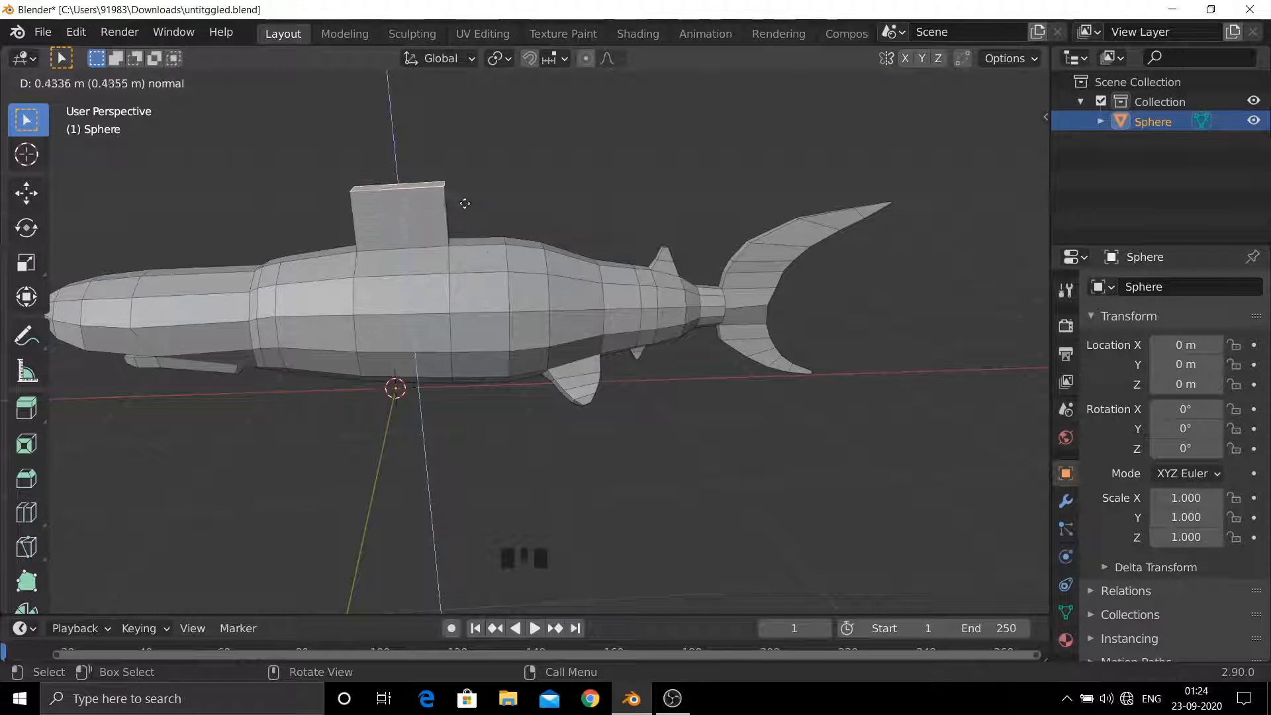
pyautogui.click(465, 240)
pyautogui.press('s')
pyautogui.click(497, 241)
pyautogui.press('e')
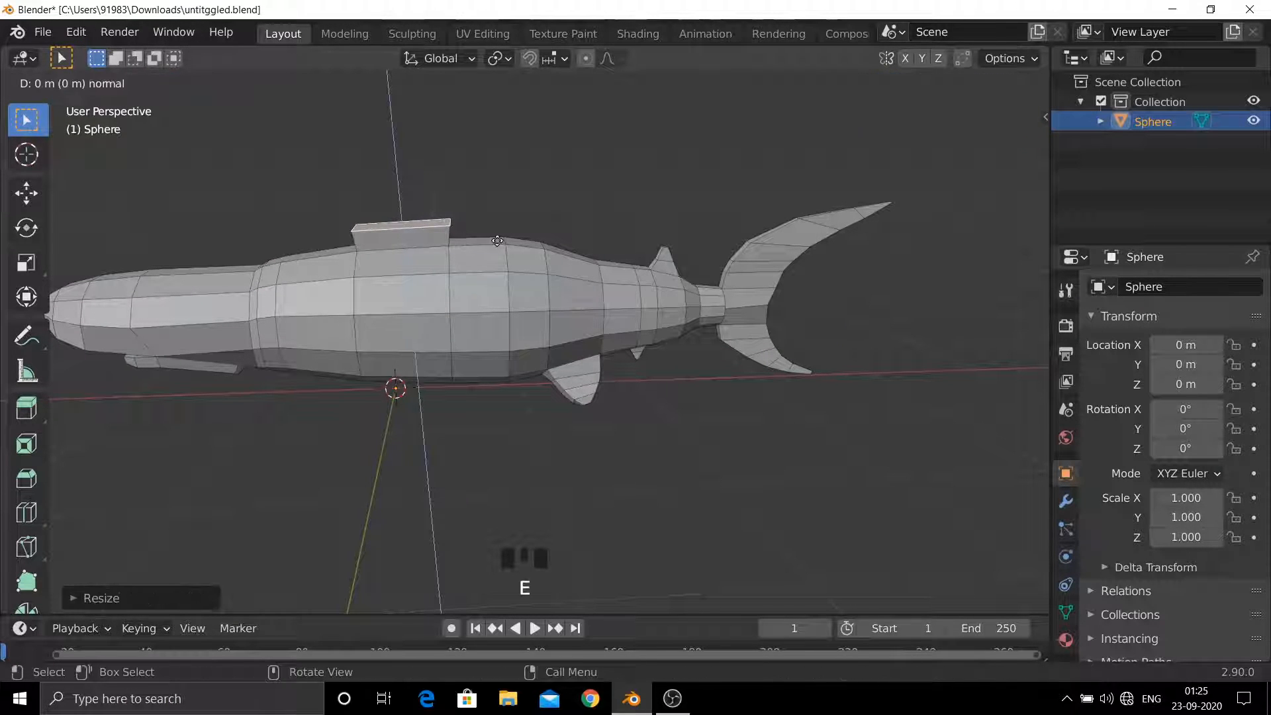
pyautogui.click(503, 213)
pyautogui.press('s')
pyautogui.click(519, 205)
# - Extrude the main dorsal fin three more times, shrinking each end face to form a pointed tip
pyautogui.press('e')
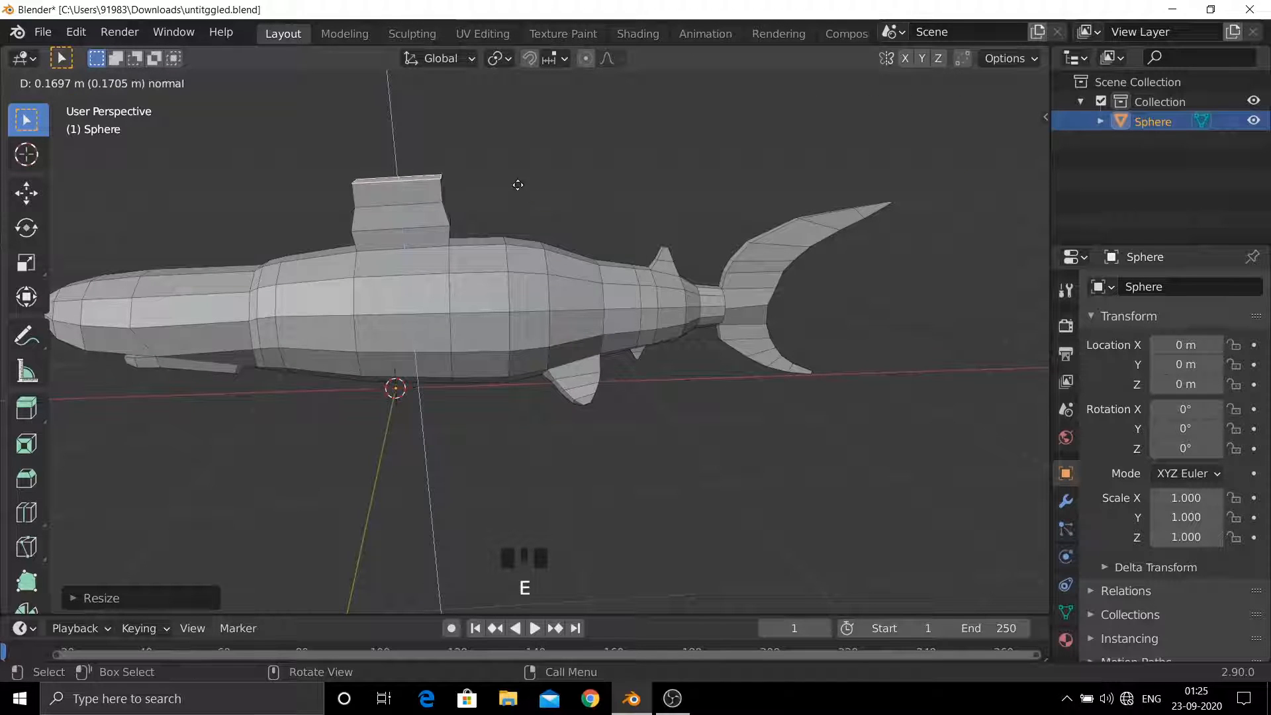
pyautogui.click(519, 179)
pyautogui.press('s')
pyautogui.click(520, 162)
pyautogui.press('e')
pyautogui.click(523, 130)
pyautogui.press('s')
pyautogui.click(495, 137)
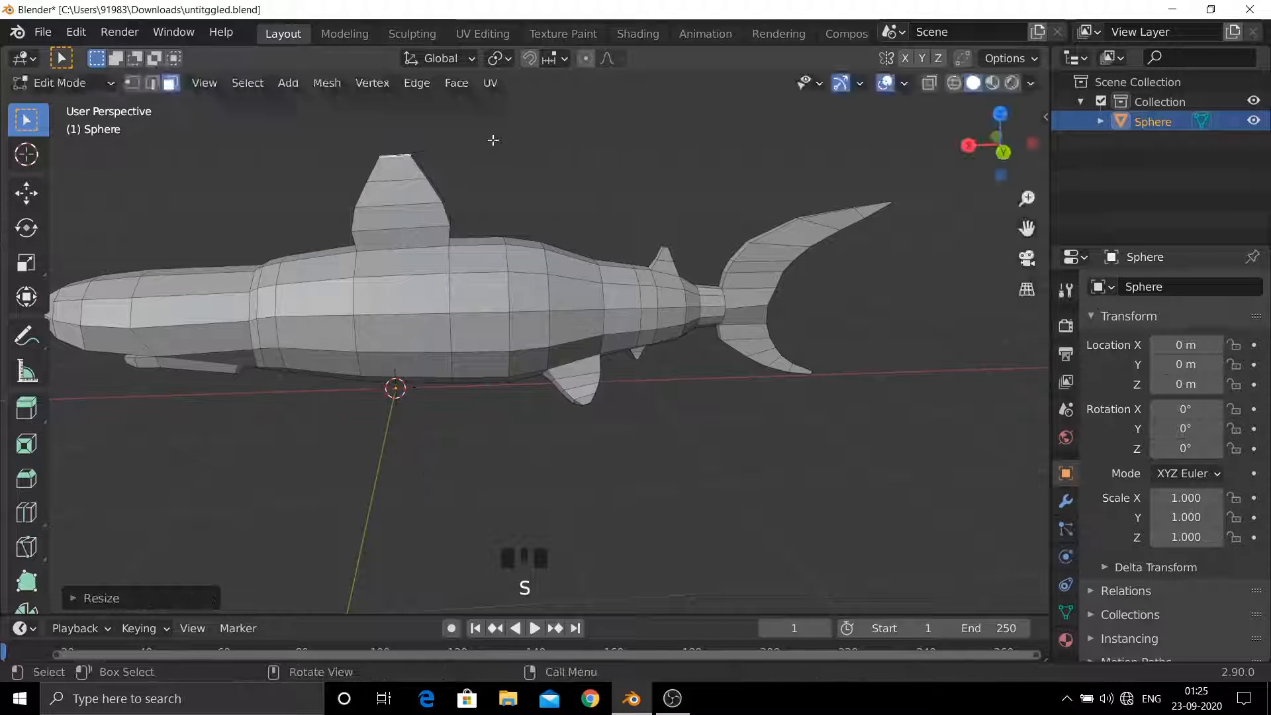
pyautogui.press('e')
pyautogui.click(490, 123)
pyautogui.press('s')
pyautogui.click(413, 133)
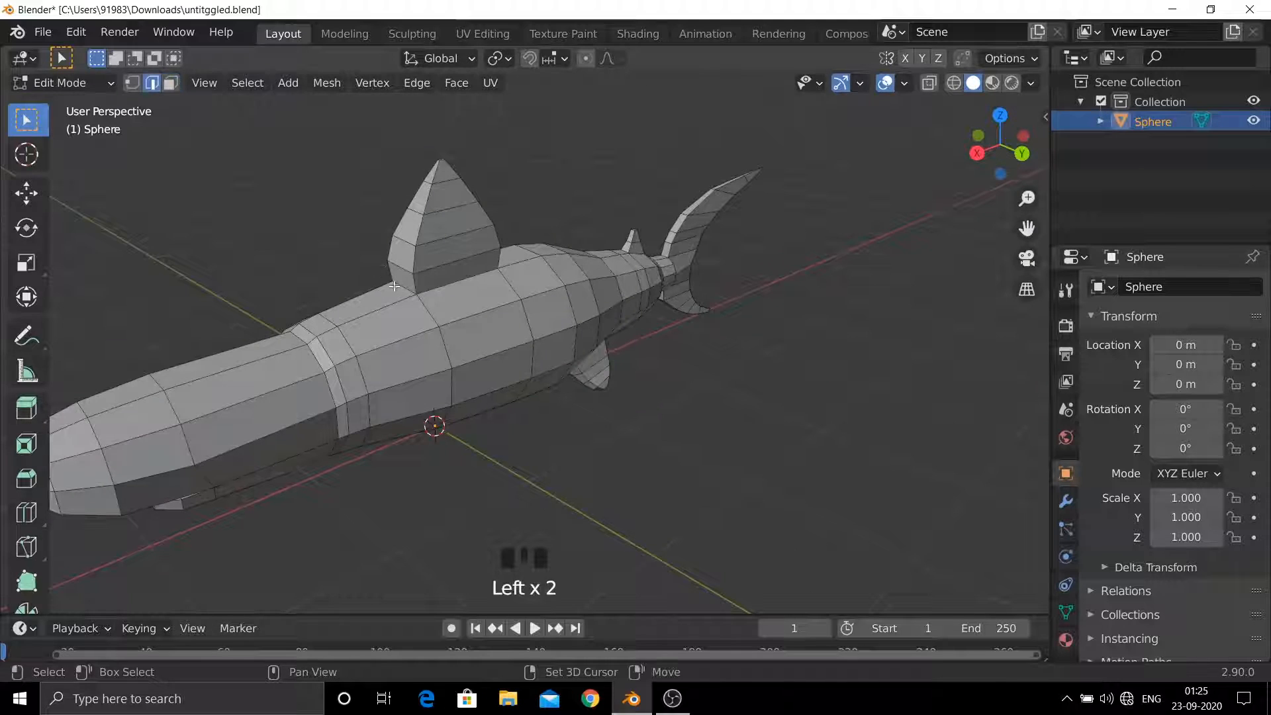
# - Scale the main dorsal fin's base edges and edge loops along Y to adjust its thickness
pyautogui.press('s')
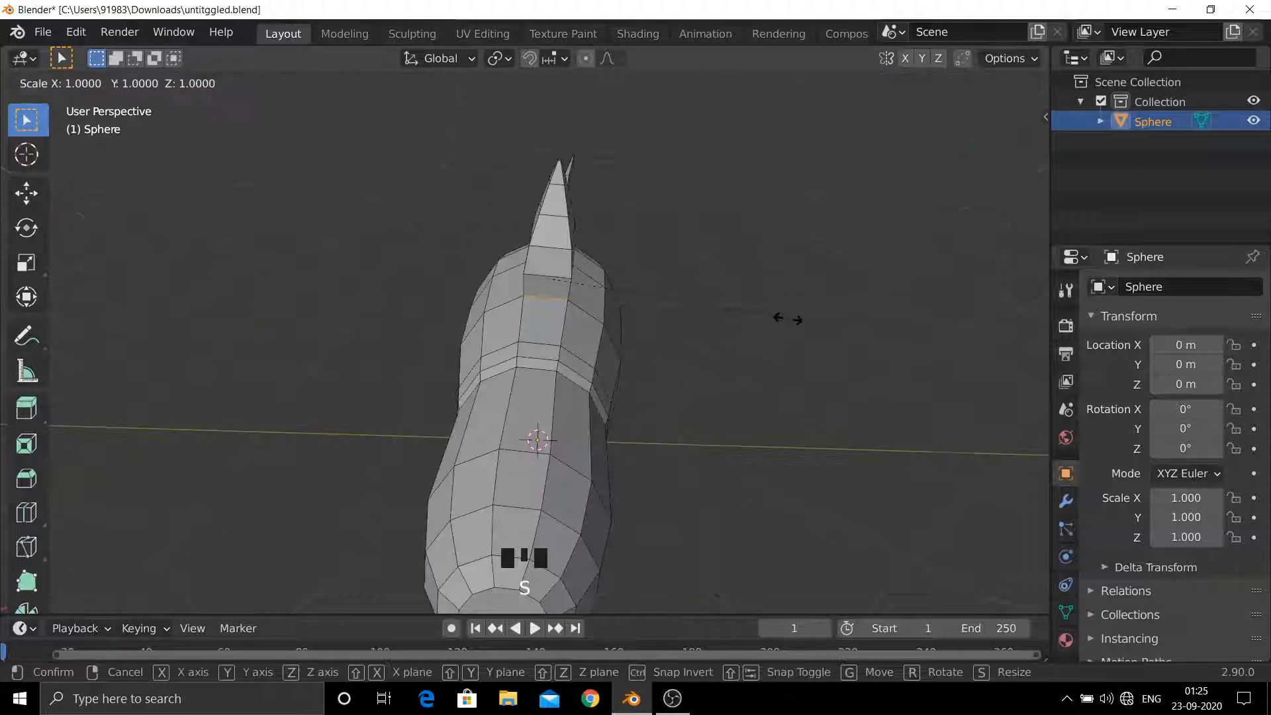
pyautogui.press('y')
pyautogui.click(732, 311)
pyautogui.keyDown('alt'); pyautogui.click(543, 270); pyautogui.keyUp('alt')
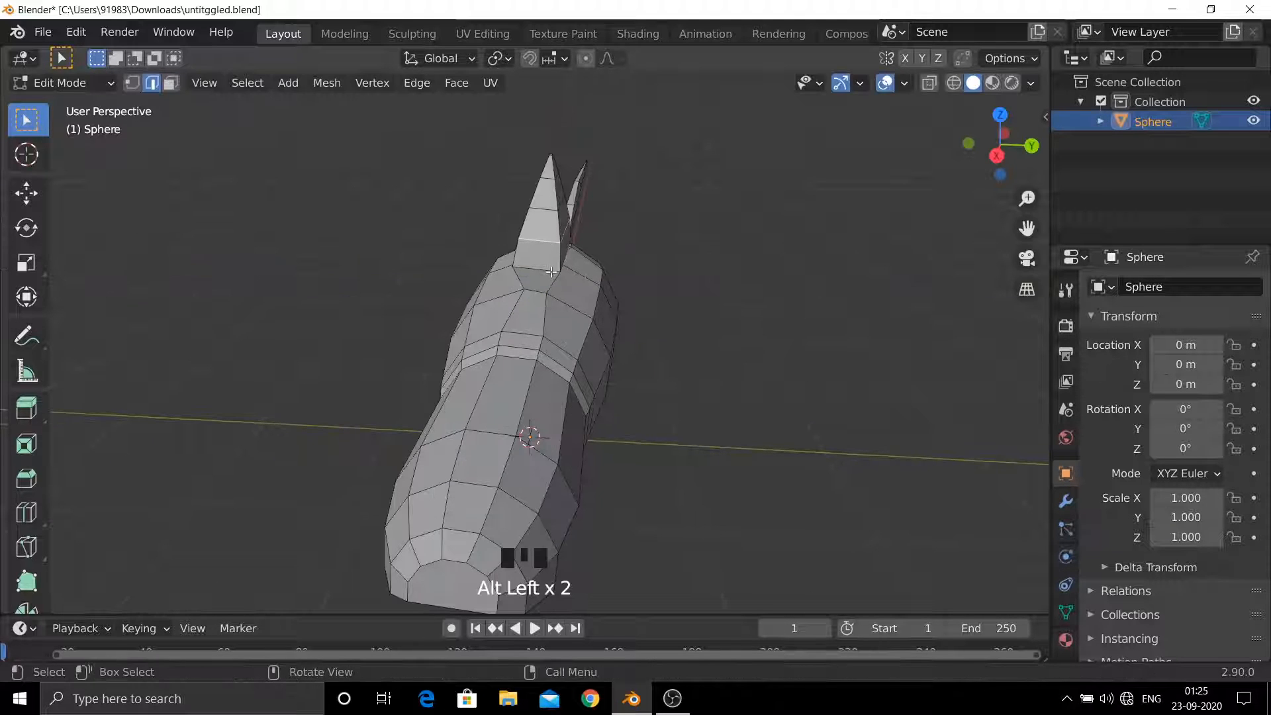
pyautogui.press('s')
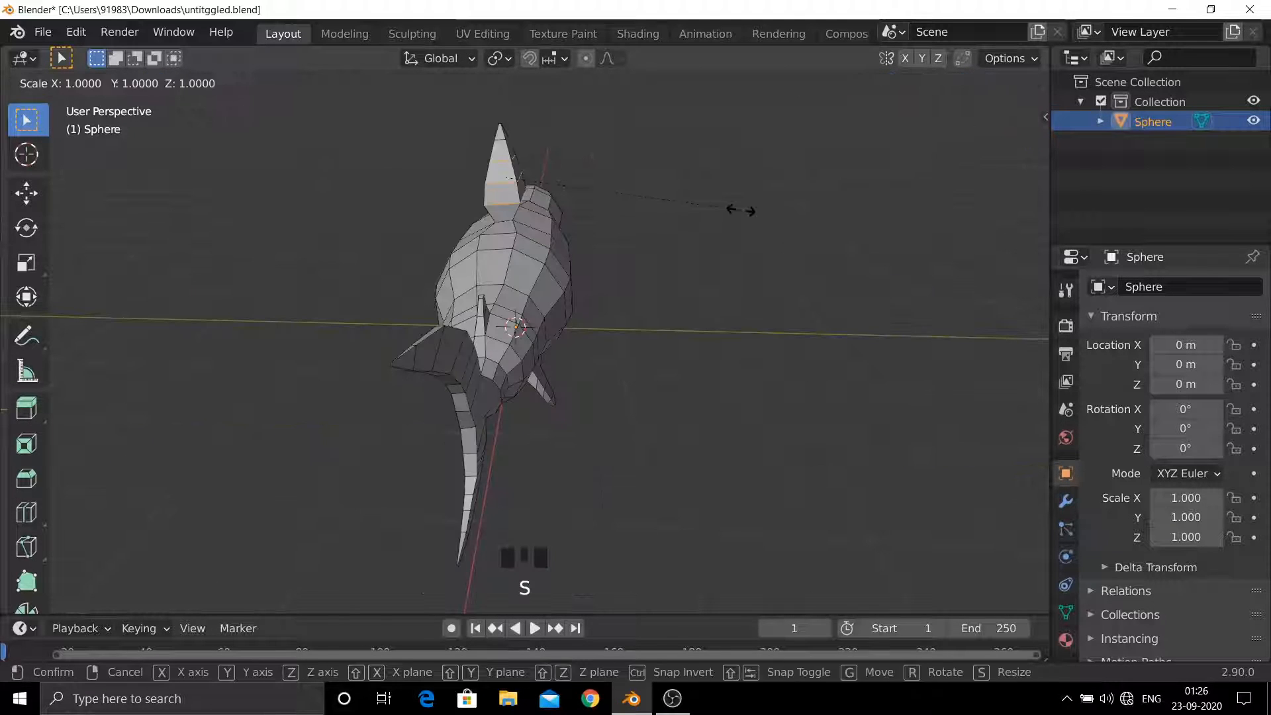
pyautogui.press('y')
pyautogui.click(607, 201)
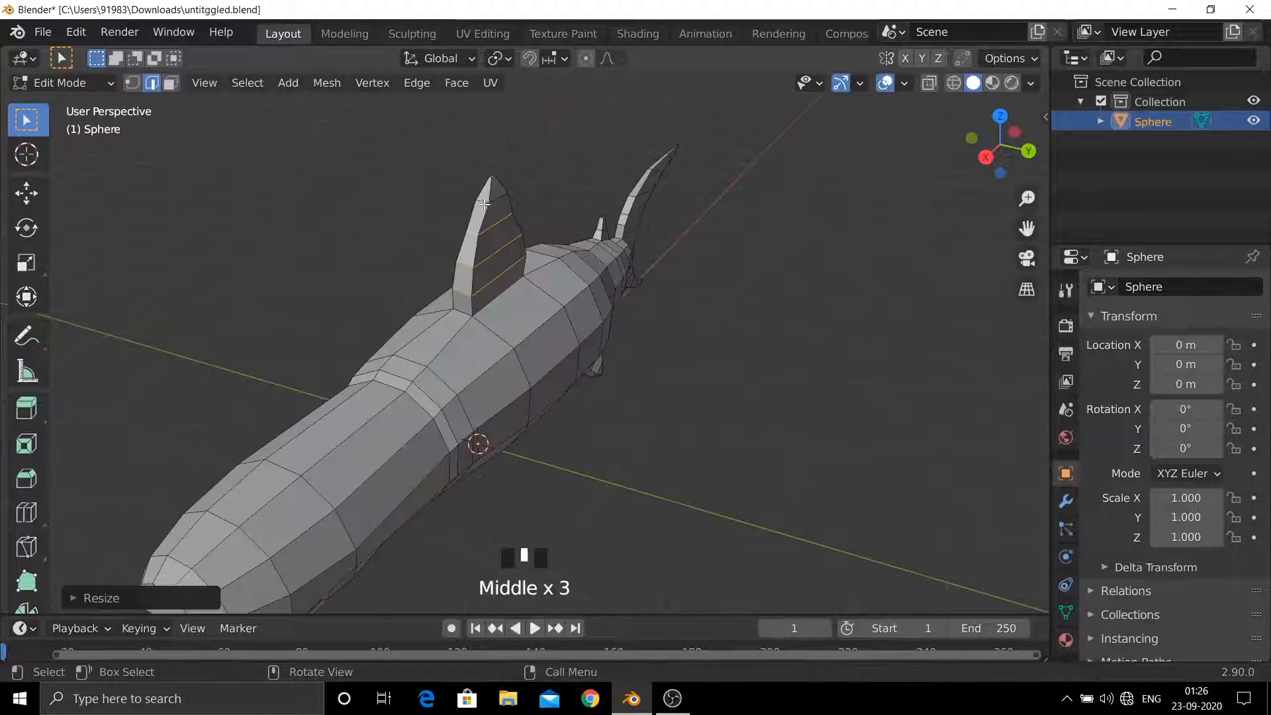
pyautogui.press('s')
pyautogui.press('y')
pyautogui.click(617, 207)
# - With X-ray on, select the lowest rear-edge vertices of the main dorsal fin and move them forward along X
pyautogui.moveTo(617, 206); pyautogui.dragTo(652, 294, button='middle')
pyautogui.hotkey('alt', 'z')
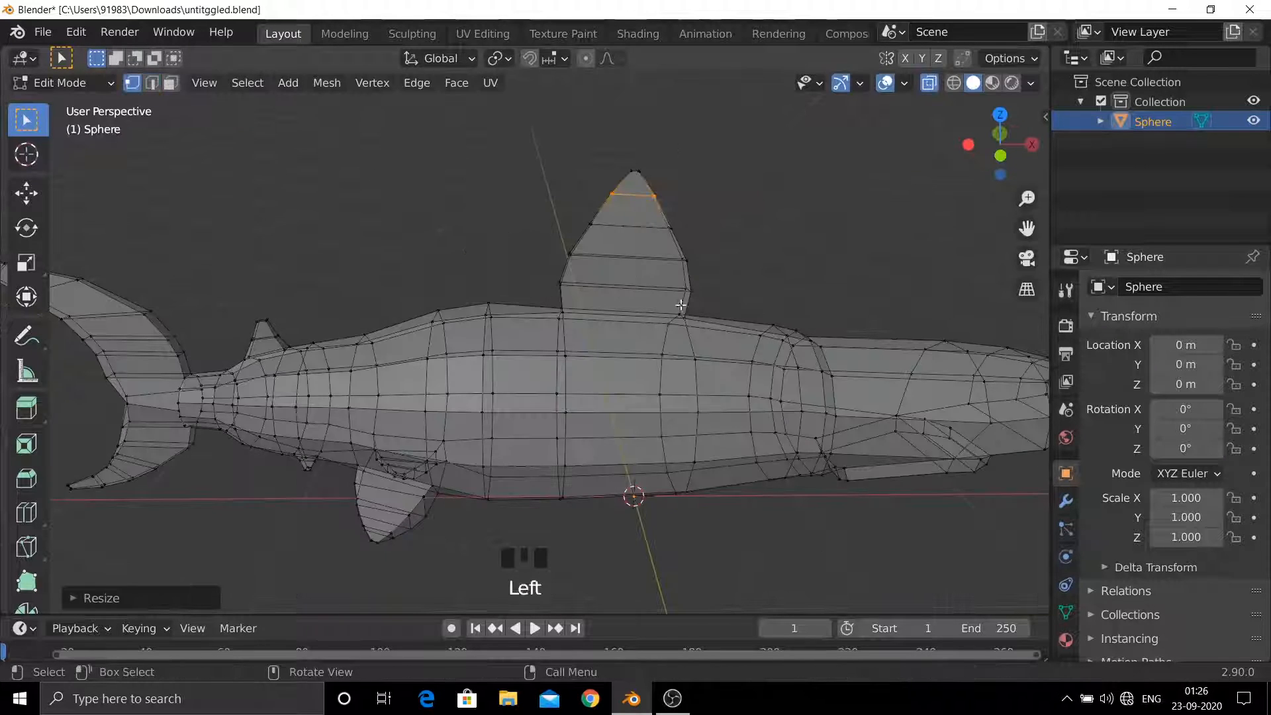
pyautogui.scroll(1, 681, 306)
pyautogui.moveTo(555, 249); pyautogui.dragTo(603, 278)
pyautogui.press('g')
pyautogui.press('x')
pyautogui.click(618, 280)
# - Move the next two levels of rear-edge vertices on the main dorsal fin forward along X
pyautogui.moveTo(568, 221); pyautogui.dragTo(600, 247)
pyautogui.press('g')
pyautogui.press('x')
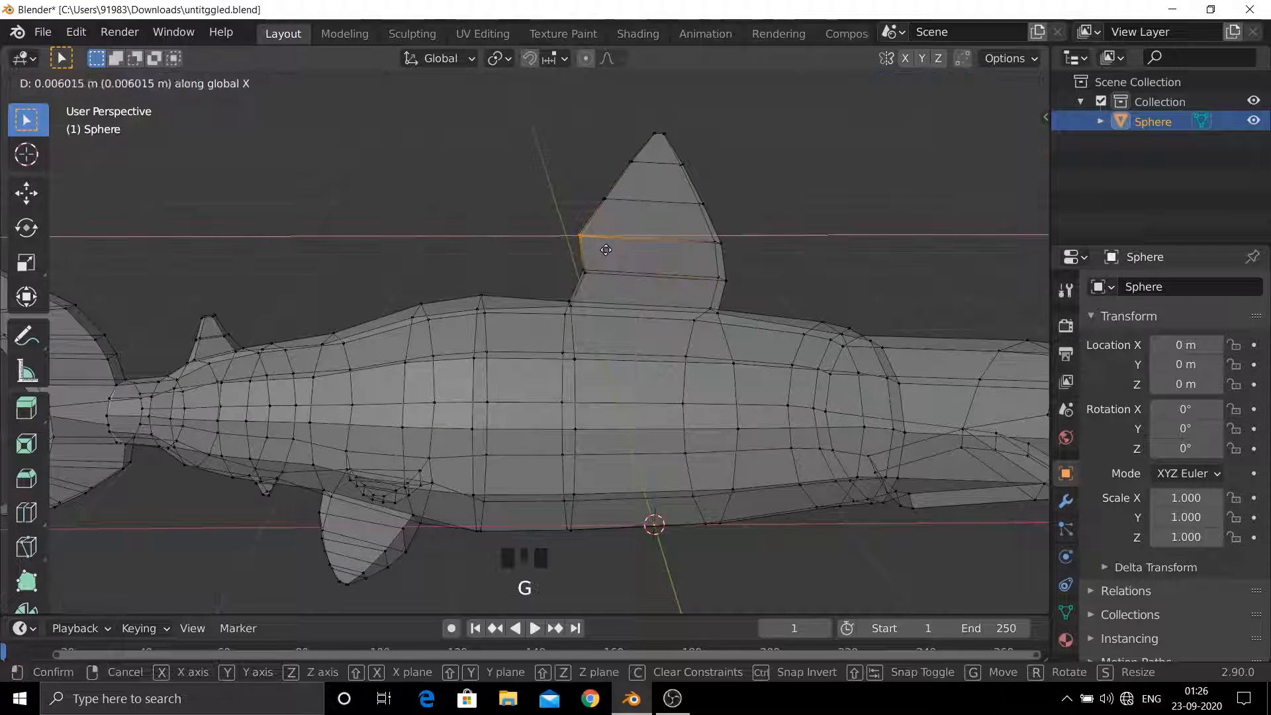
pyautogui.click(628, 253)
pyautogui.moveTo(582, 182); pyautogui.dragTo(621, 216)
pyautogui.press('g')
pyautogui.press('x')
pyautogui.click(643, 223)
# - Move the main dorsal fin's tip vertices back along X with smooth proportional editing at size 0.32
pyautogui.click(659, 134)
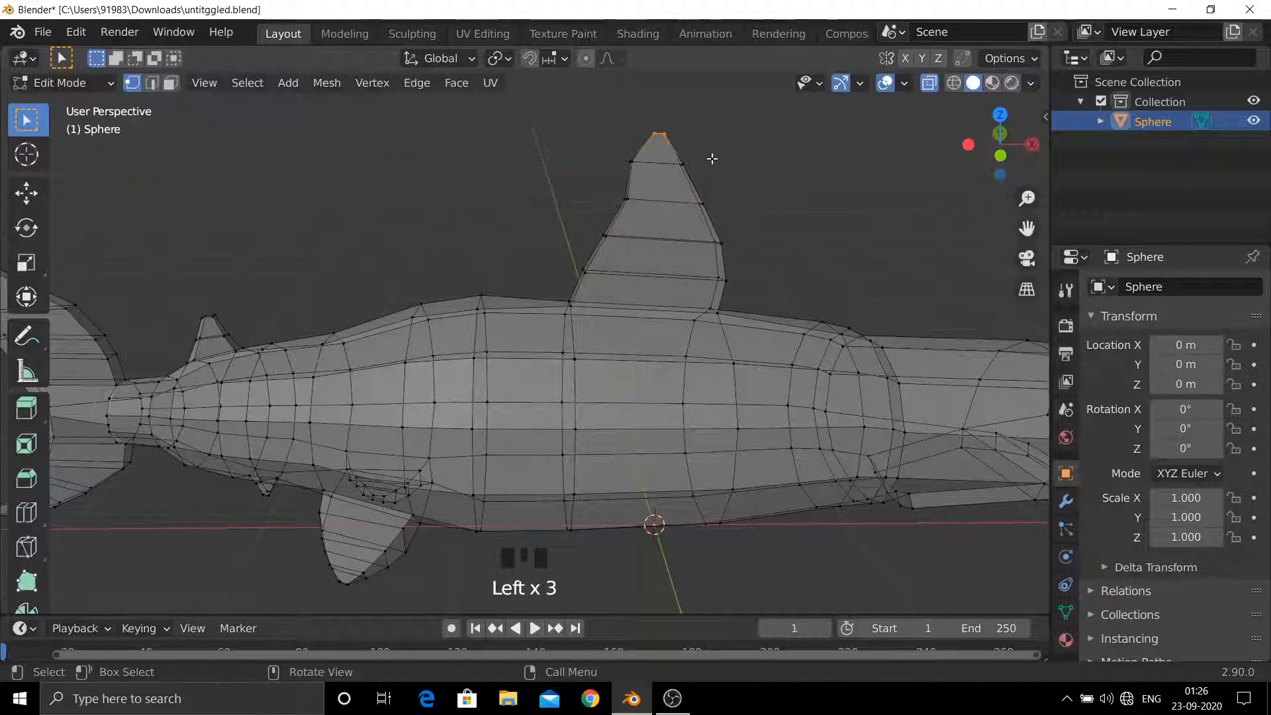
pyautogui.press('g')
pyautogui.press('x')
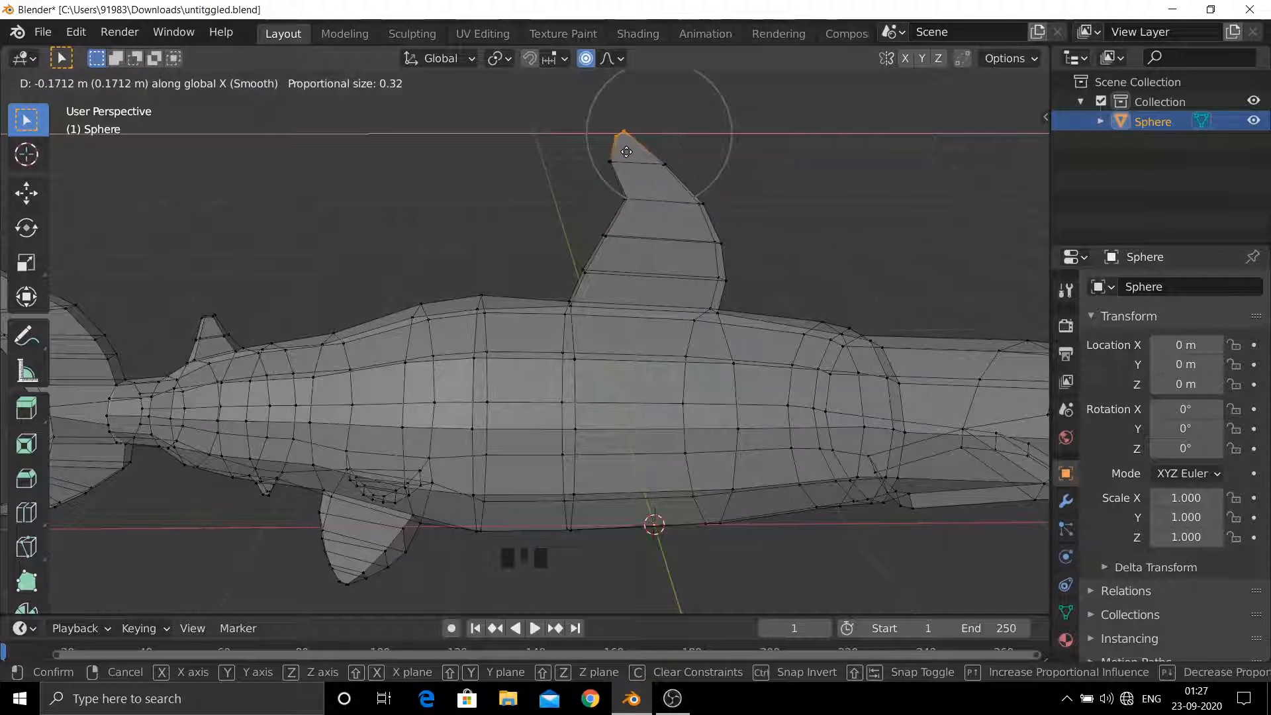
pyautogui.click(626, 152)
# - Move the lower and middle front-edge vertices of the main dorsal fin back along X
pyautogui.moveTo(626, 152); pyautogui.dragTo(723, 315, button='middle')
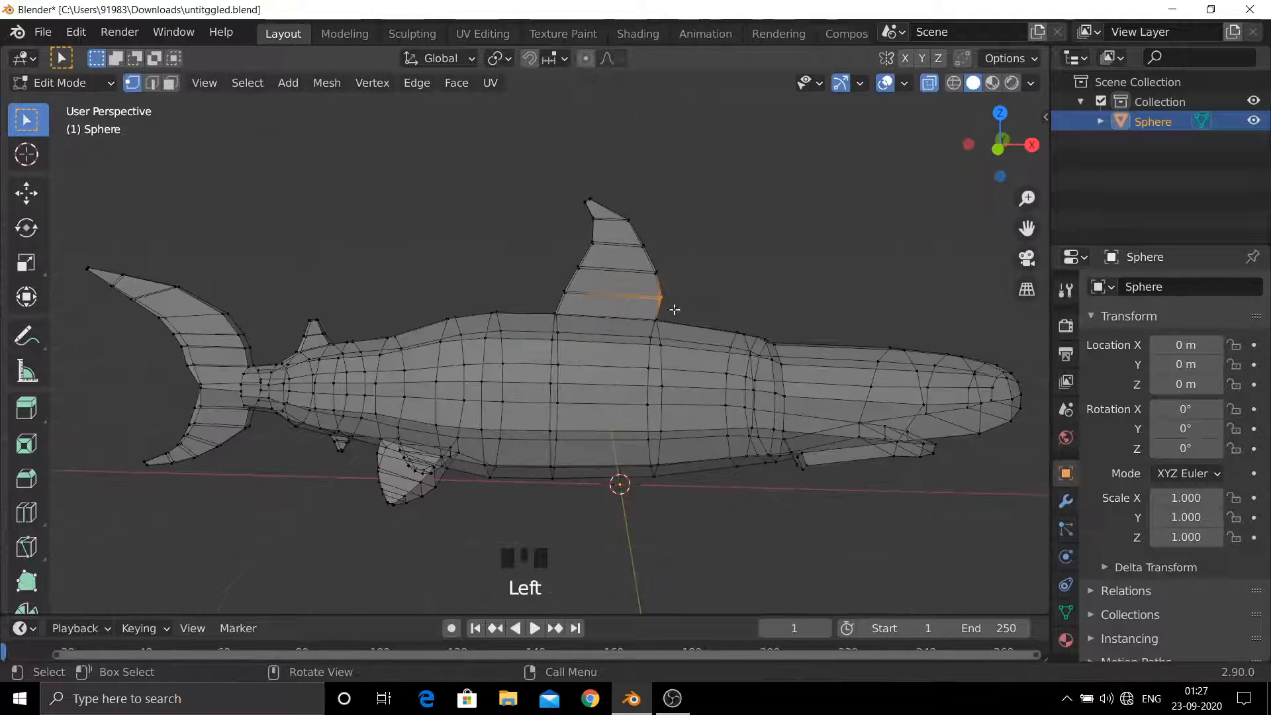
pyautogui.press('g')
pyautogui.press('x')
pyautogui.click(662, 278)
pyautogui.press('g')
pyautogui.press('x')
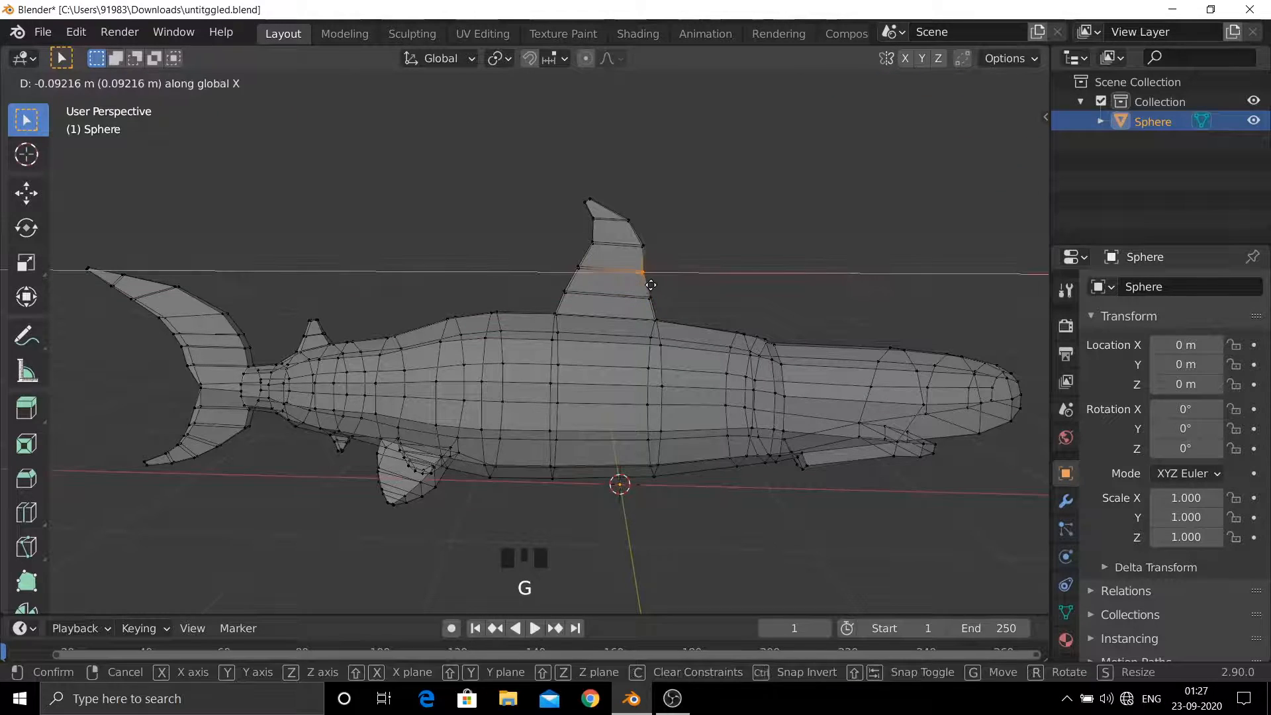
pyautogui.click(658, 278)
pyautogui.scroll(2, 717, 216)
pyautogui.press('g')
pyautogui.press('x')
pyautogui.click(718, 247)
# - Adjust the middle and upper front-edge vertices of the main dorsal fin along X to smooth its leading edge
pyautogui.press('g')
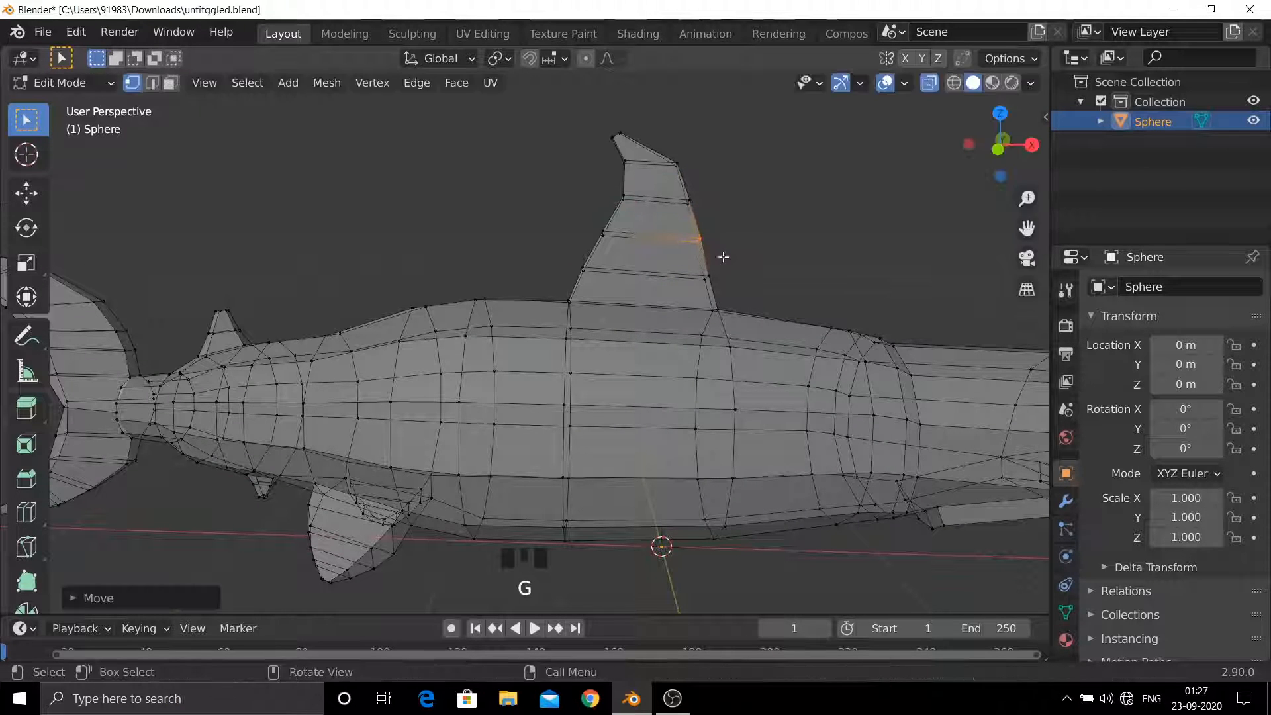
pyautogui.press('x')
pyautogui.click(736, 214)
pyautogui.press('g')
pyautogui.press('x')
pyautogui.click(729, 213)
pyautogui.click(729, 247)
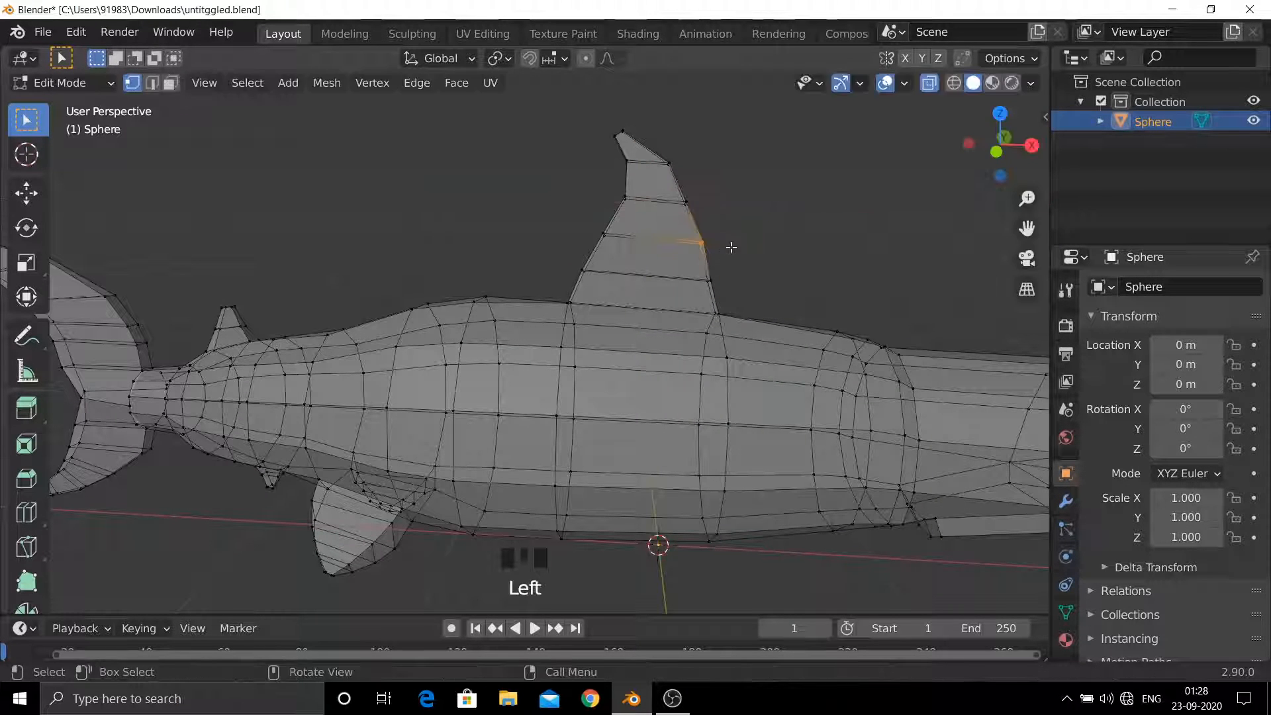
pyautogui.press('g')
pyautogui.press('x')
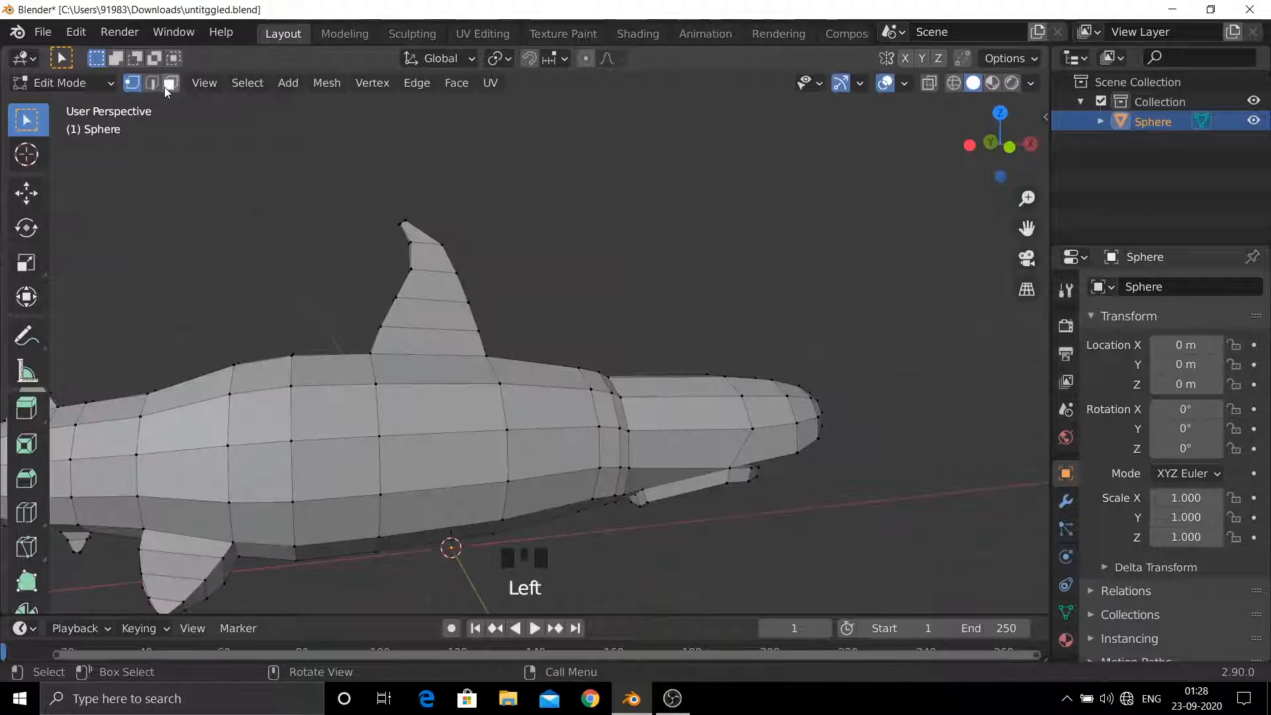
# - In face select mode, extrude the lower side face behind the mouth outward as a pectoral fin base
pyautogui.click(169, 85)
pyautogui.press('e')
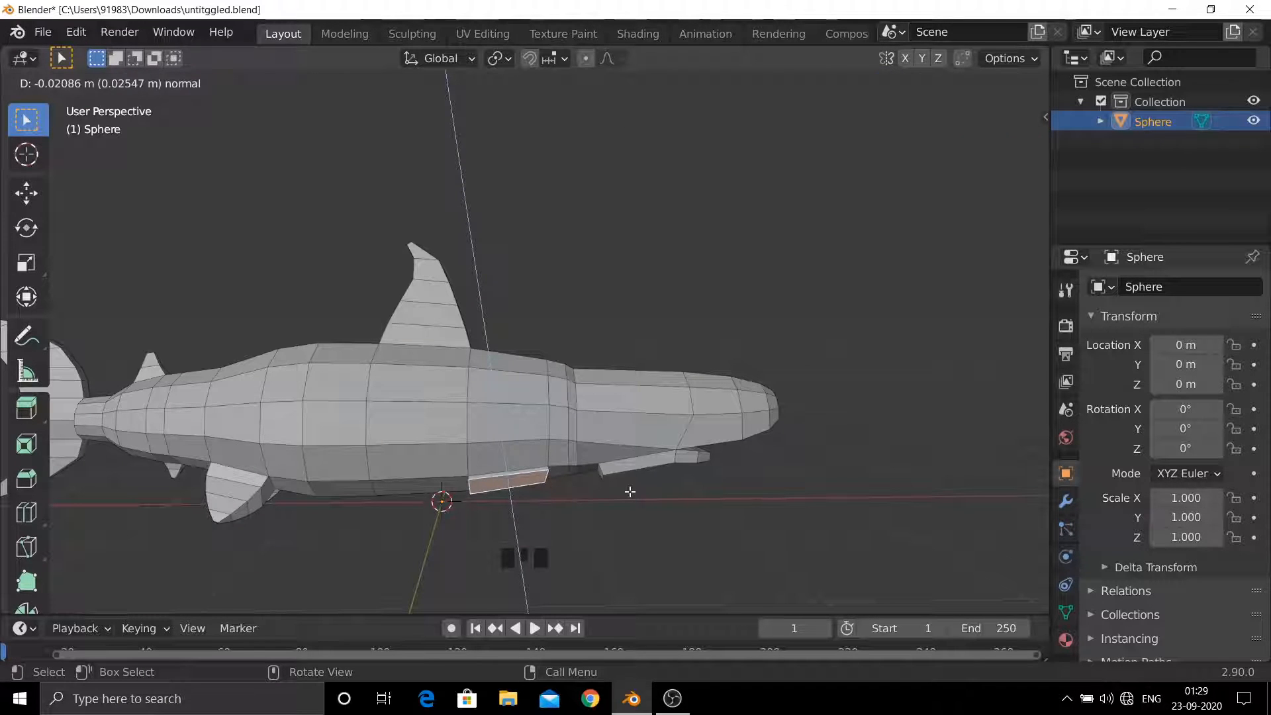
pyautogui.click(630, 491)
pyautogui.press('e')
pyautogui.press('s')
pyautogui.click(648, 520)
pyautogui.press('e')
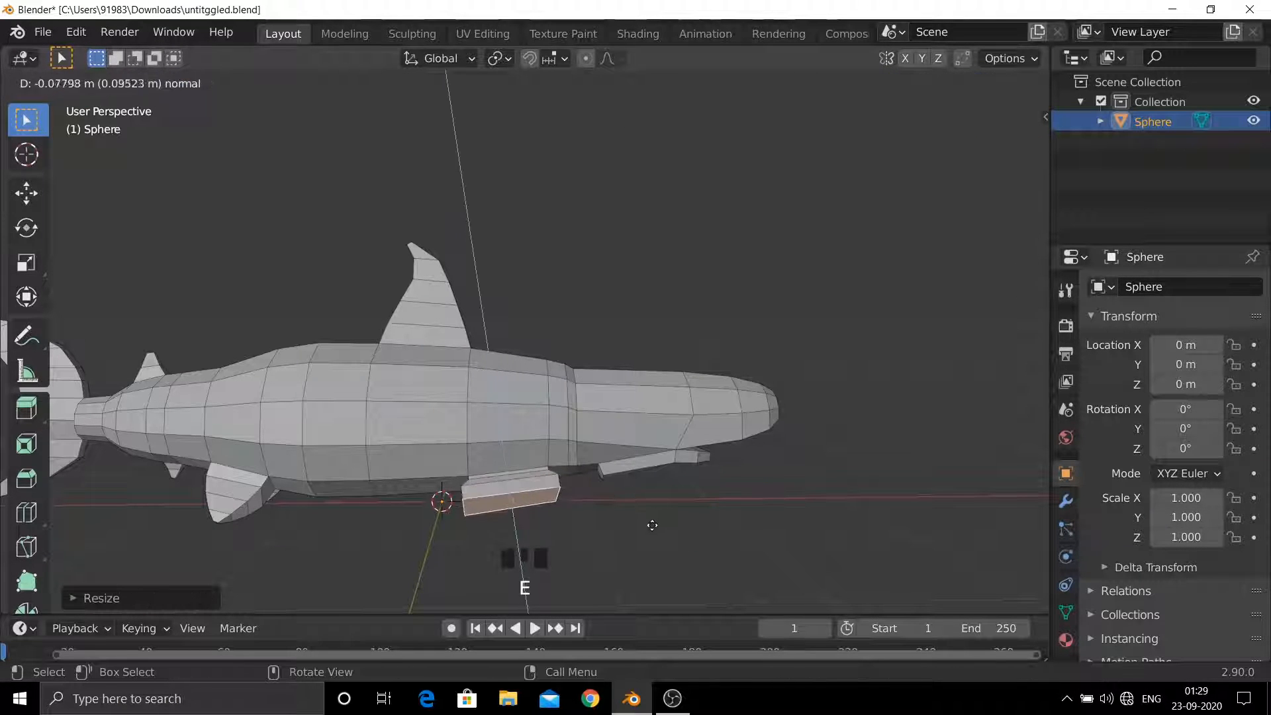
pyautogui.click(649, 521)
pyautogui.hotkey('ctrl', 'z')
pyautogui.hotkey('ctrl', 'z')
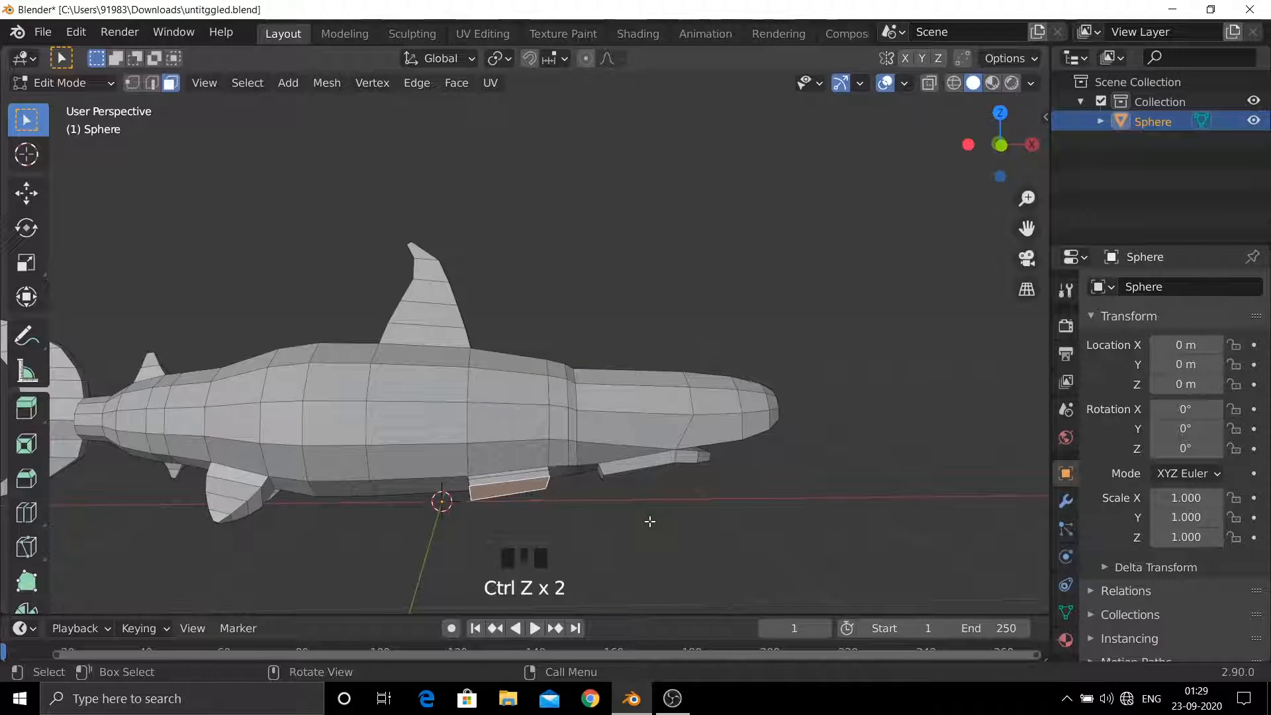
# - Scale the pectoral fin's end face and extrude it farther outward
pyautogui.press('s')
pyautogui.click(673, 525)
pyautogui.moveTo(672, 525); pyautogui.dragTo(572, 540, button='middle')
pyautogui.press('e')
pyautogui.click(625, 539)
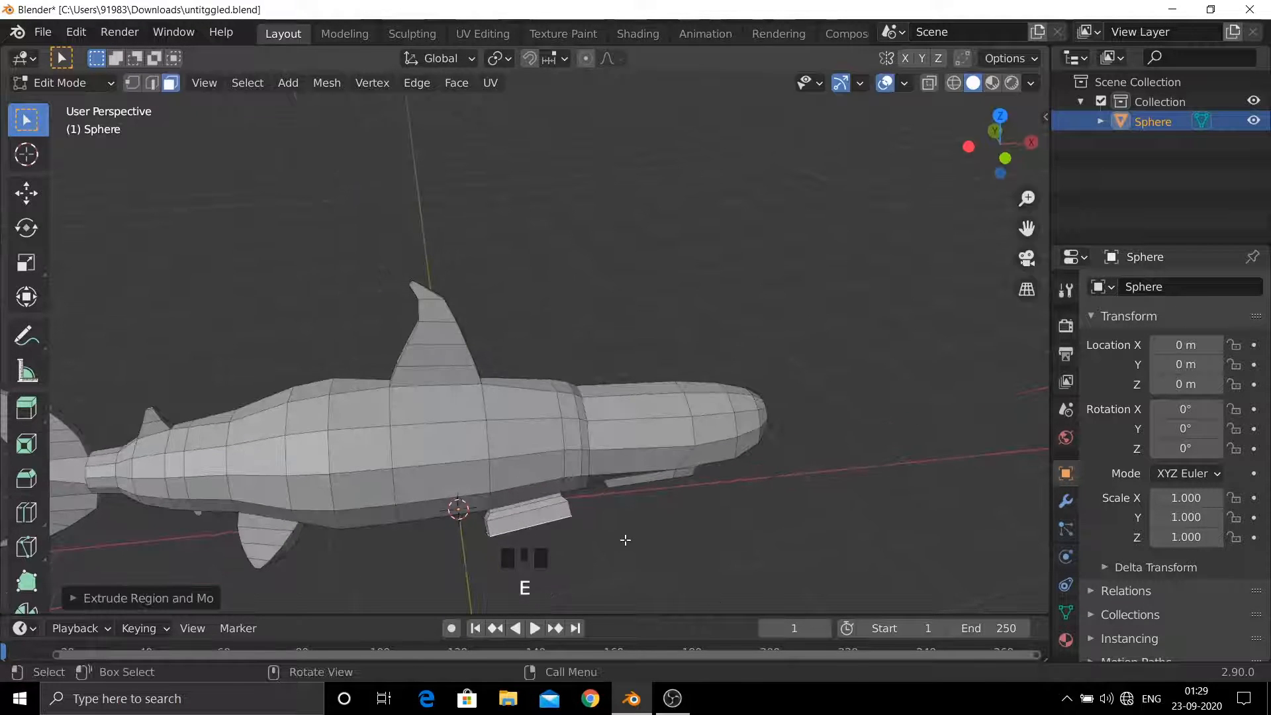
# - Scale the pectoral fin's end face, extrude it farther outward, and scale the new end face
pyautogui.press('s')
pyautogui.click(648, 540)
pyautogui.press('e')
pyautogui.click(705, 548)
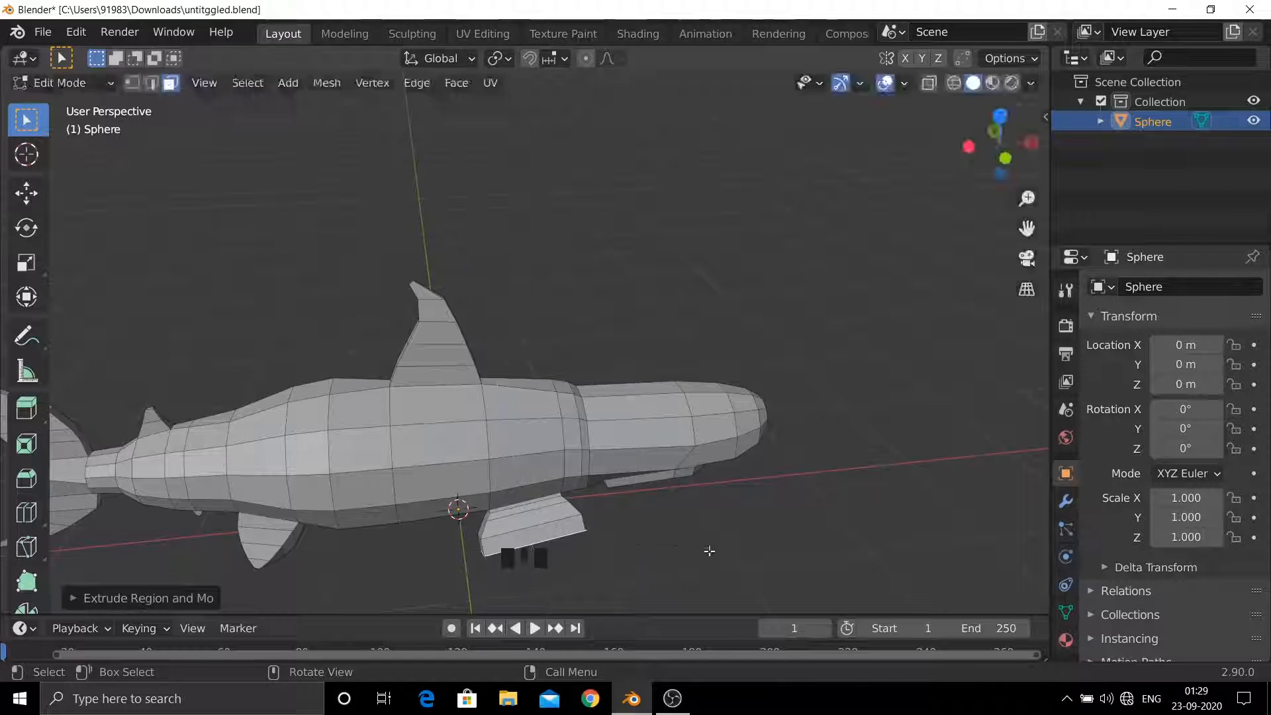
pyautogui.press('s')
pyautogui.click(692, 551)
pyautogui.moveTo(689, 554); pyautogui.dragTo(604, 538, button='middle')
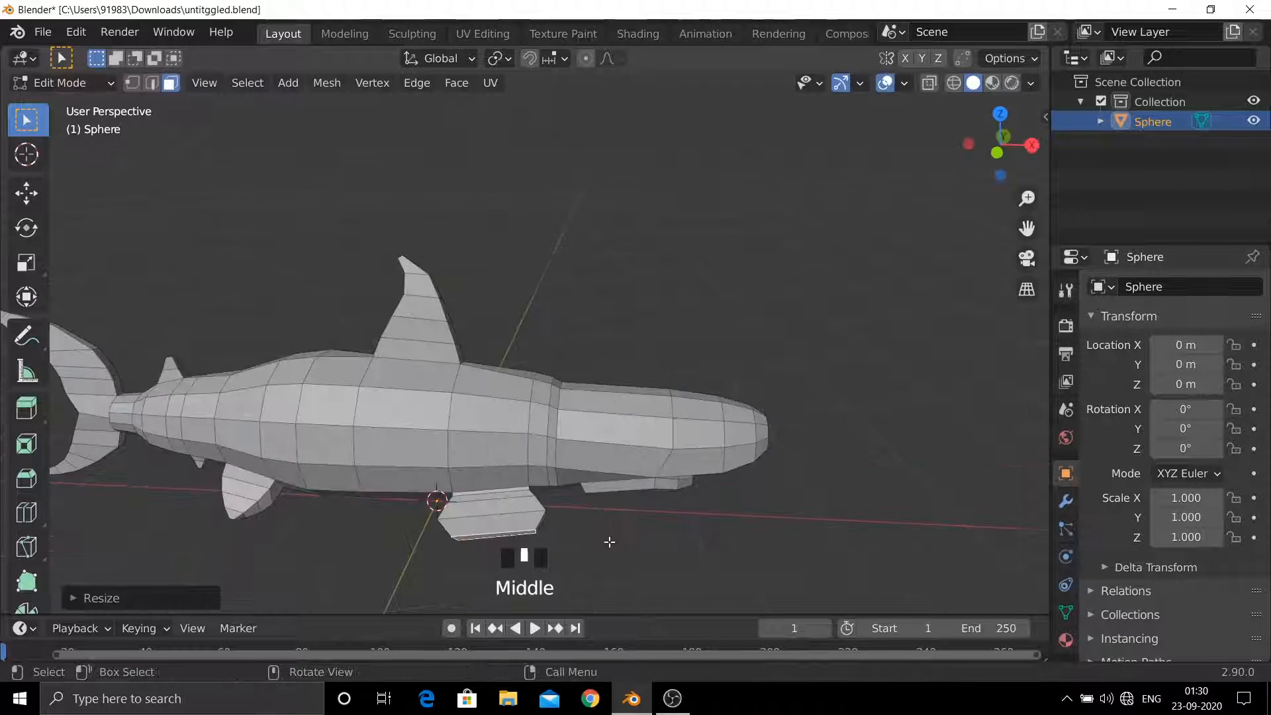
# - Undo the last pectoral fin extrusion, rescale the end face, and extrude it outward again with a smaller end
pyautogui.press('e')
pyautogui.hotkey('ctrl', 'z')
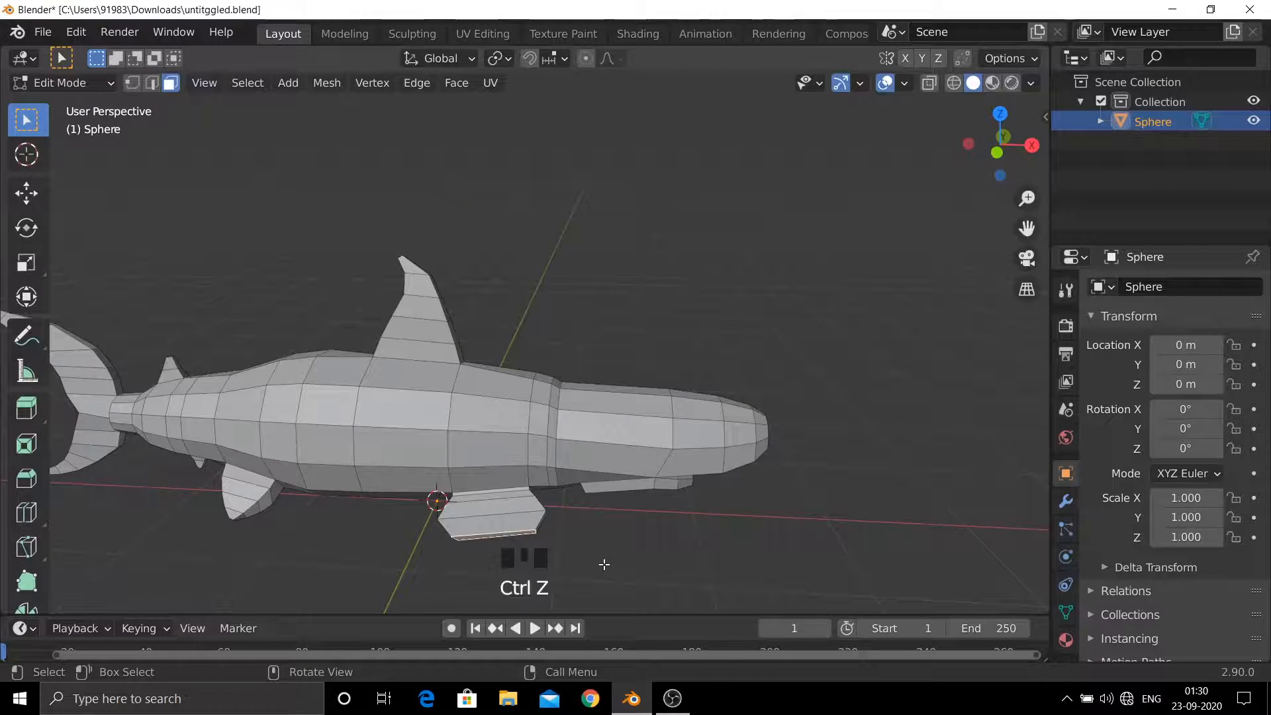
pyautogui.press('s')
pyautogui.click(663, 541)
pyautogui.press('e')
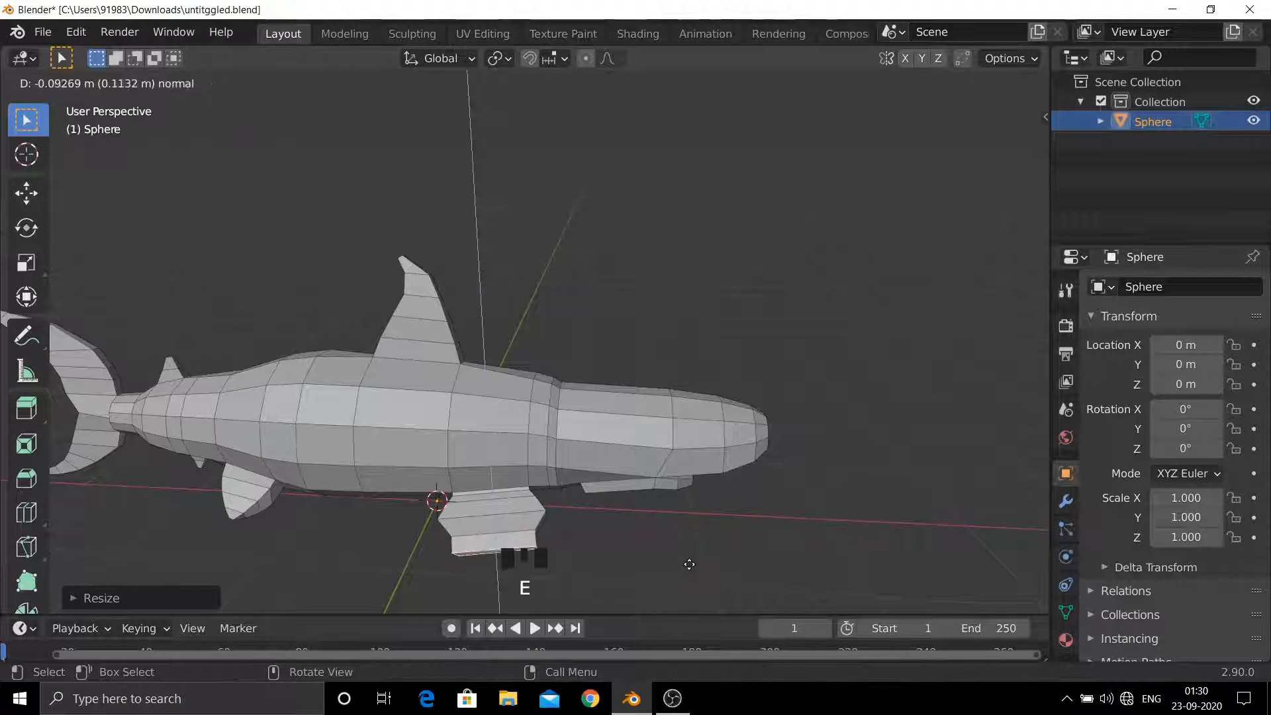
pyautogui.click(685, 570)
pyautogui.press('s')
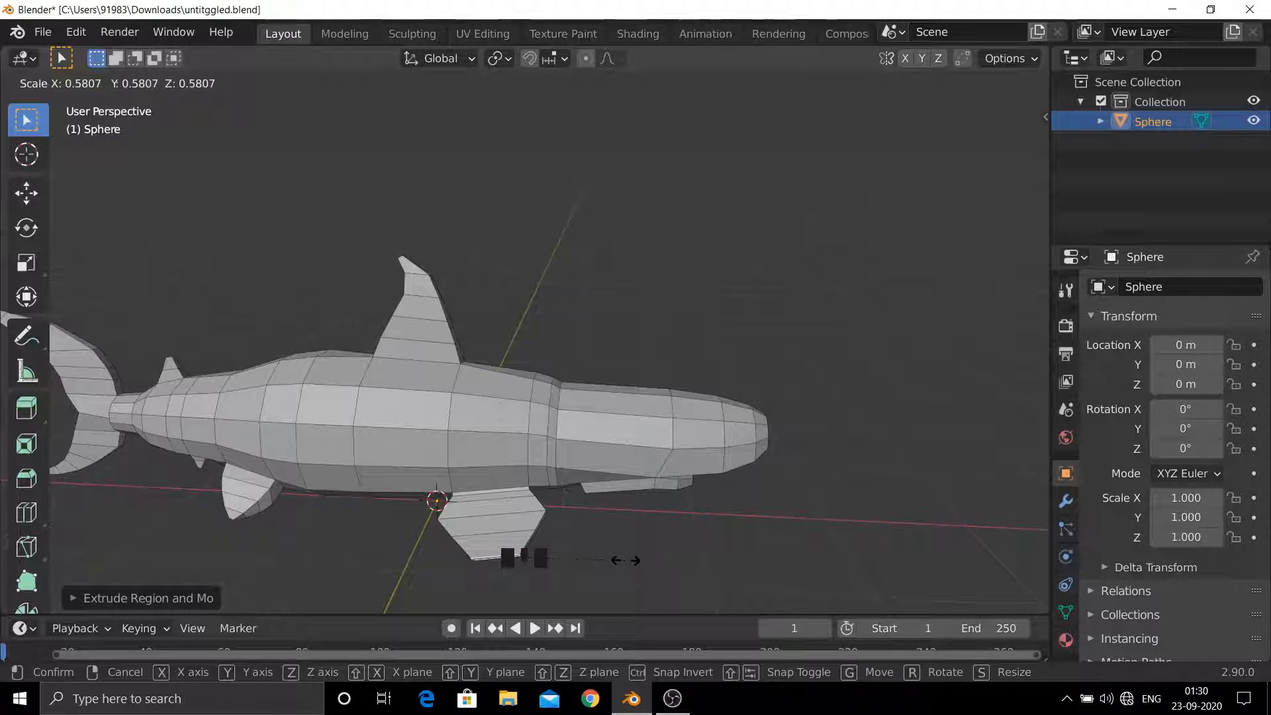
pyautogui.click(619, 561)
# - Extrude the pectoral fin's narrowed end once more and scale it into a tip
pyautogui.press('e')
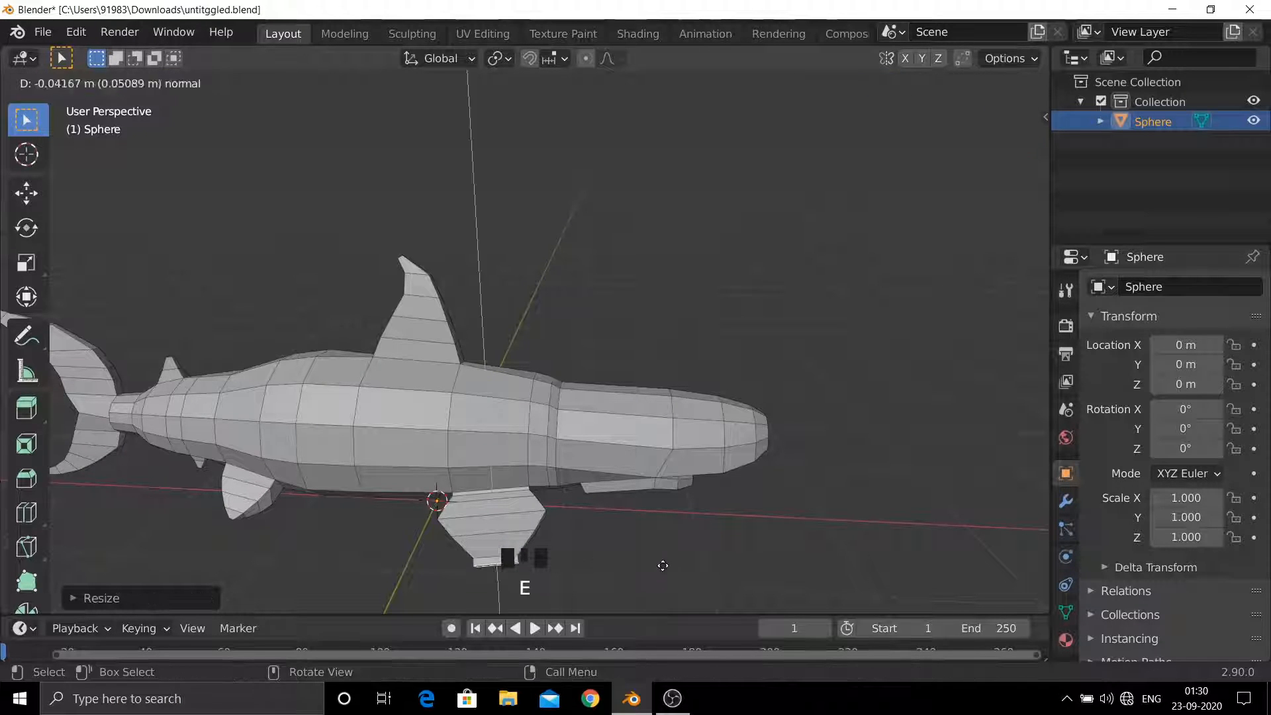
pyautogui.click(682, 548)
pyautogui.press('s')
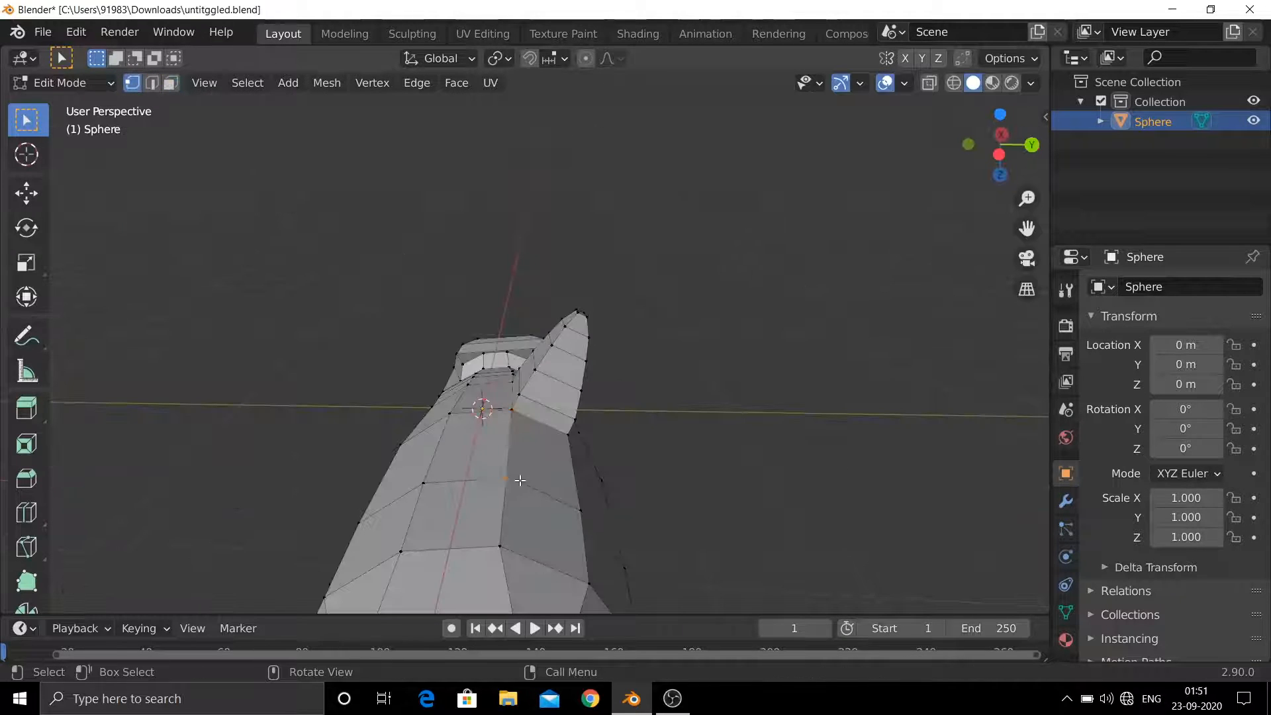
# - Select the whole shark mesh in vertex mode and rotate it about the X axis
pyautogui.press('a')
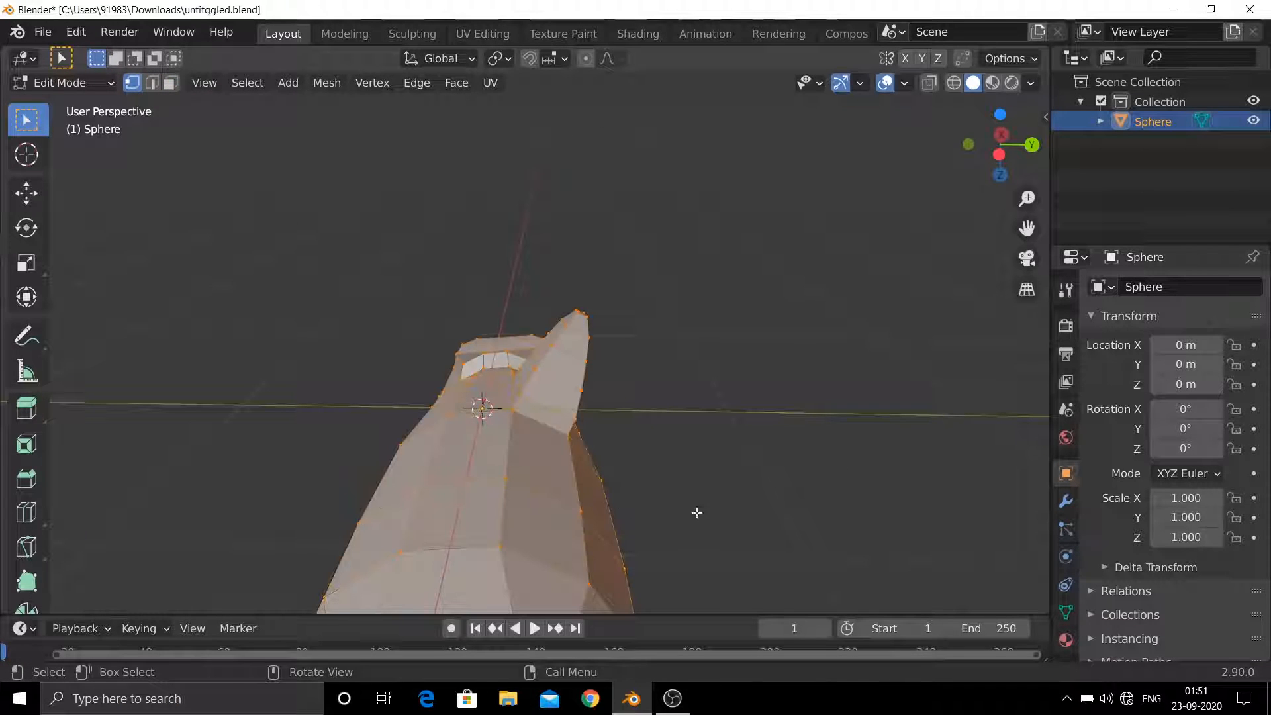
pyautogui.press('r')
pyautogui.press('x')
pyautogui.click(662, 418)
pyautogui.moveTo(662, 419); pyautogui.dragTo(627, 437, button='middle')
# - Scale the two lowest edge loops of the main dorsal fin along Y to thin its base
pyautogui.keyDown('alt'); pyautogui.click(489, 449); pyautogui.keyUp('alt')
pyautogui.press('s')
pyautogui.press('y')
pyautogui.click(627, 451)
pyautogui.keyDown('alt'); pyautogui.click(489, 422); pyautogui.keyUp('alt')
pyautogui.press('s')
pyautogui.press('y')
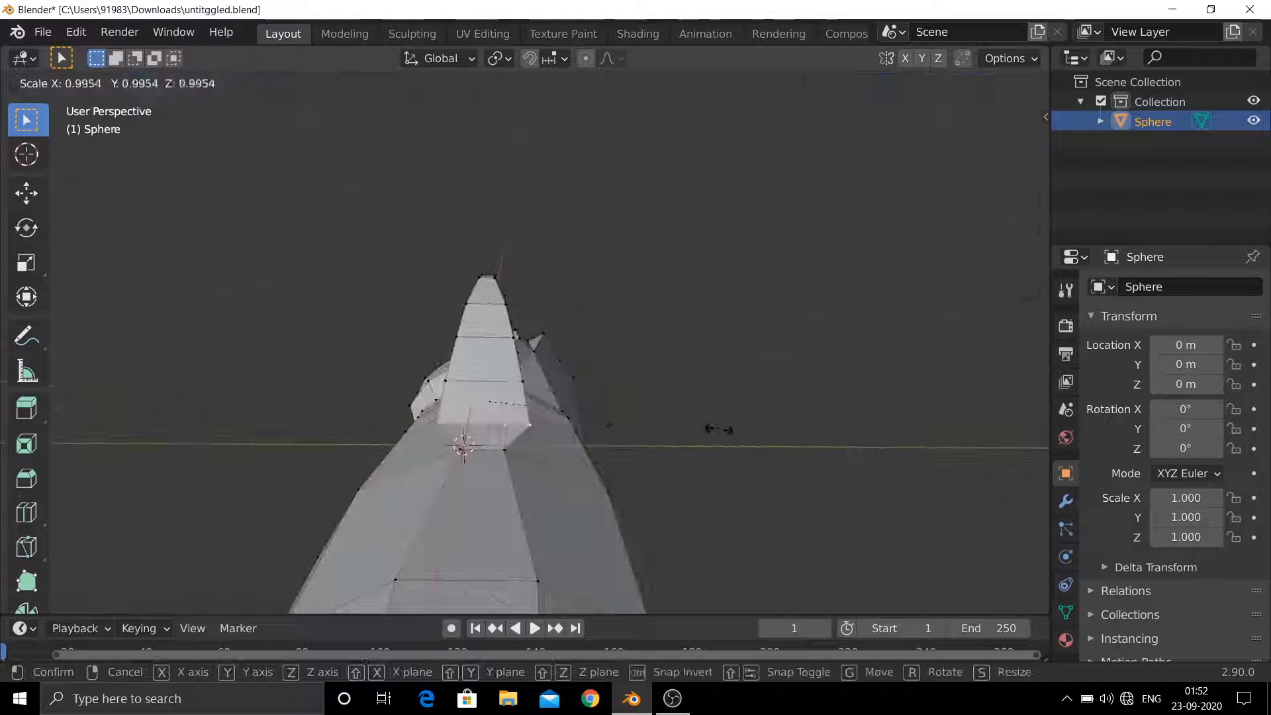
pyautogui.click(589, 421)
# - Scale the middle edge loop of the main dorsal fin along Y to make the fin thinner
pyautogui.keyDown('alt'); pyautogui.click(488, 380); pyautogui.keyUp('alt')
pyautogui.press('s')
pyautogui.press('y')
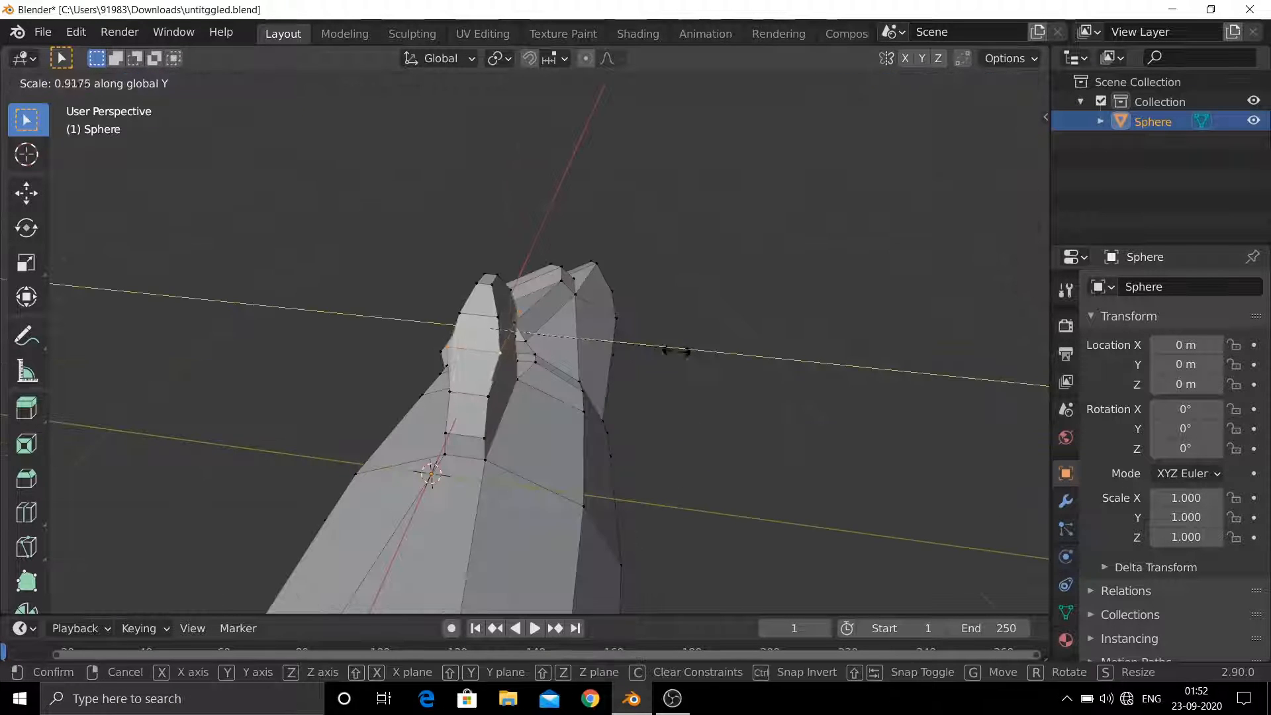
pyautogui.click(675, 349)
pyautogui.press('s')
pyautogui.press('y')
pyautogui.click(619, 305)
pyautogui.moveTo(619, 304); pyautogui.dragTo(775, 514, button='middle')
# - Select the entire mesh again and rotate it about X to straighten the shark's roll
pyautogui.press('a')
pyautogui.press('r')
pyautogui.press('x')
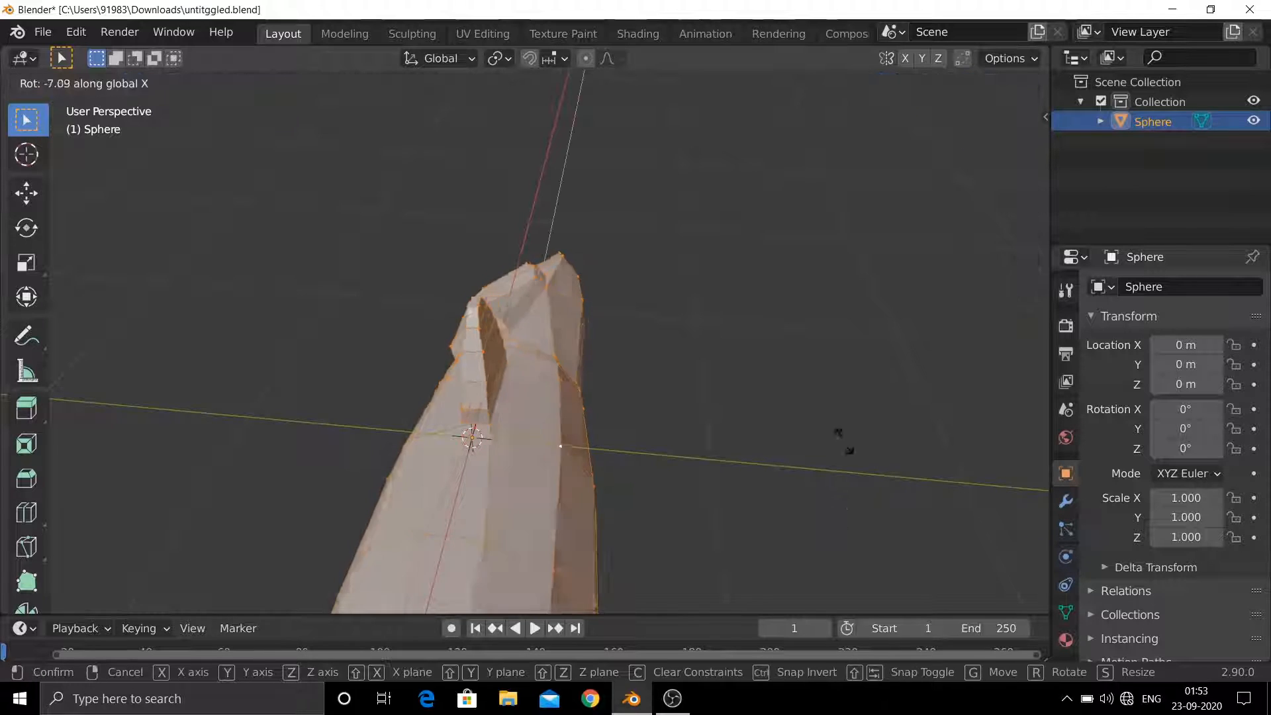
pyautogui.click(212, 344)
pyautogui.press('r')
pyautogui.press('x')
pyautogui.click(443, 343)
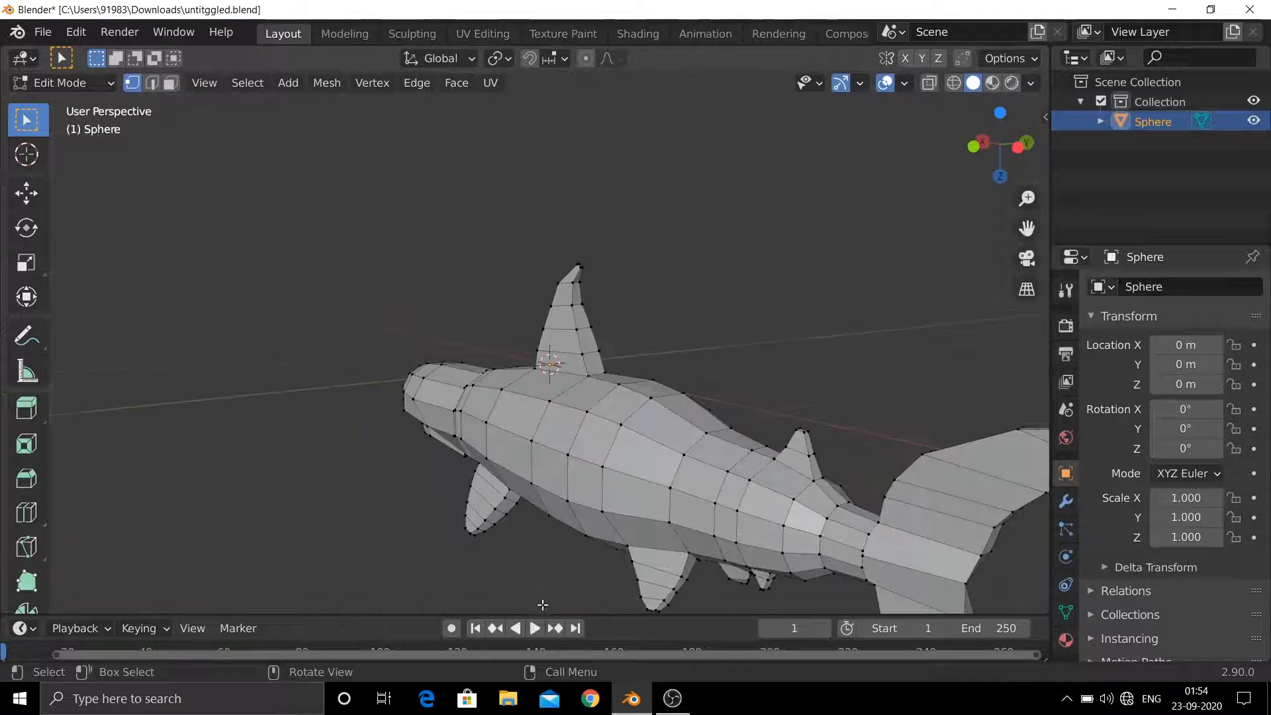
# - Enable proportional editing and move the pectoral fin's tip about 0.68 m outward from the body
pyautogui.moveTo(542, 603); pyautogui.dragTo(585, 62, button='middle')
pyautogui.click(505, 519)
pyautogui.click(585, 62)
pyautogui.hotkey('alt', 'z')
pyautogui.moveTo(586, 198); pyautogui.dragTo(447, 450, button='middle')
pyautogui.press('g')
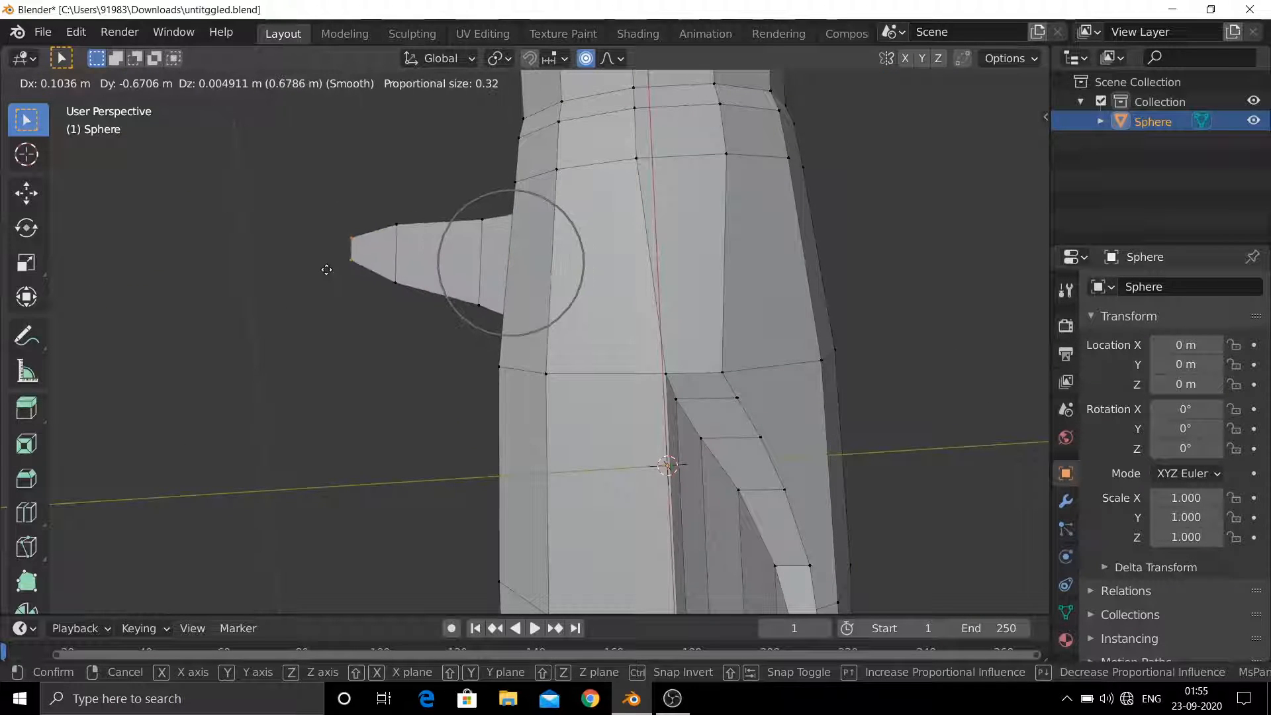
pyautogui.scroll(-9, 326, 270)
pyautogui.click(326, 269)
pyautogui.moveTo(326, 269); pyautogui.dragTo(607, 441, button='middle')
pyautogui.hotkey('alt', 'z')
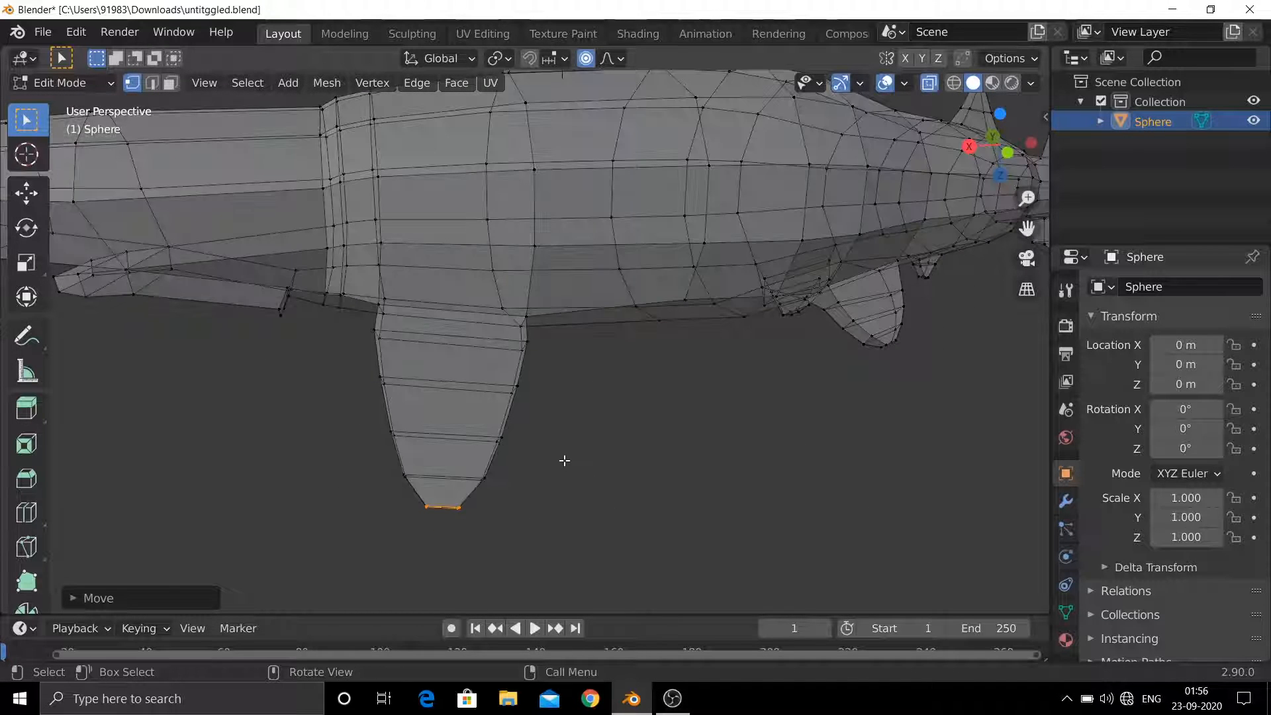
# - With proportional editing off, move the pectoral fin's lower rear-edge vertices forward and scale its tip to taper the fin
pyautogui.click(487, 424)
pyautogui.press('g')
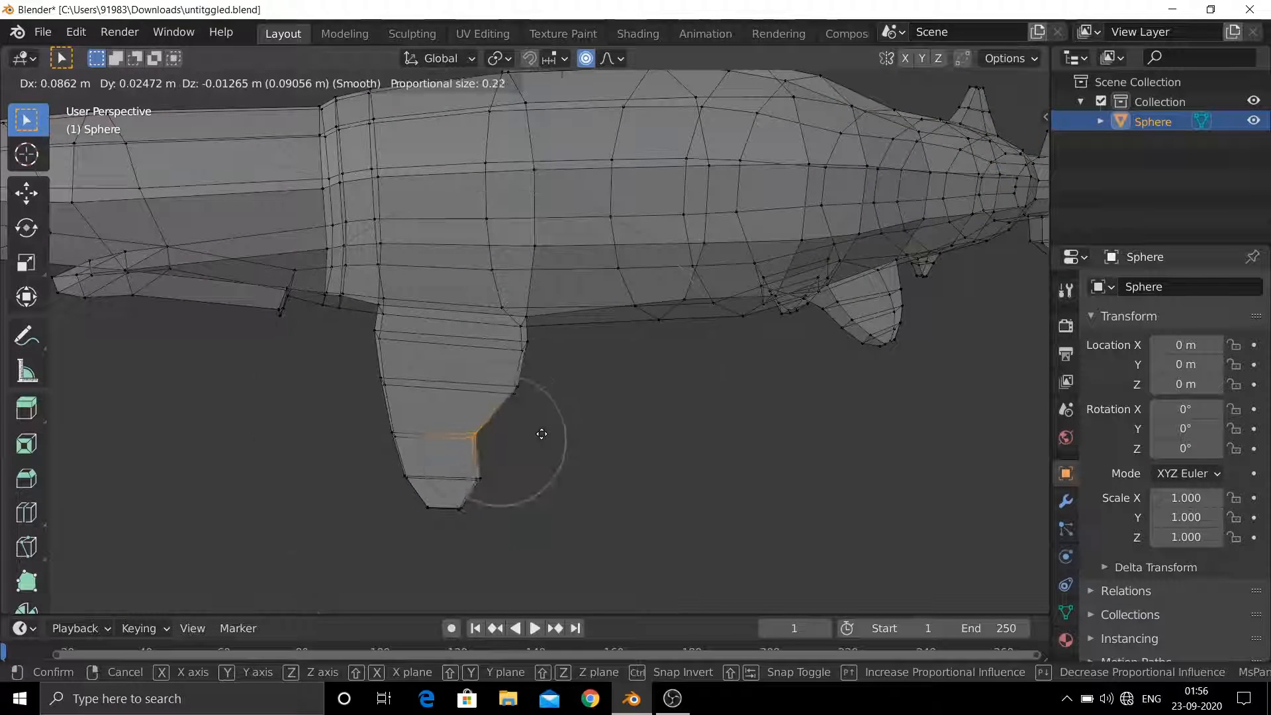
pyautogui.press('Escape')
pyautogui.press('o')
pyautogui.press('g')
pyautogui.click(517, 484)
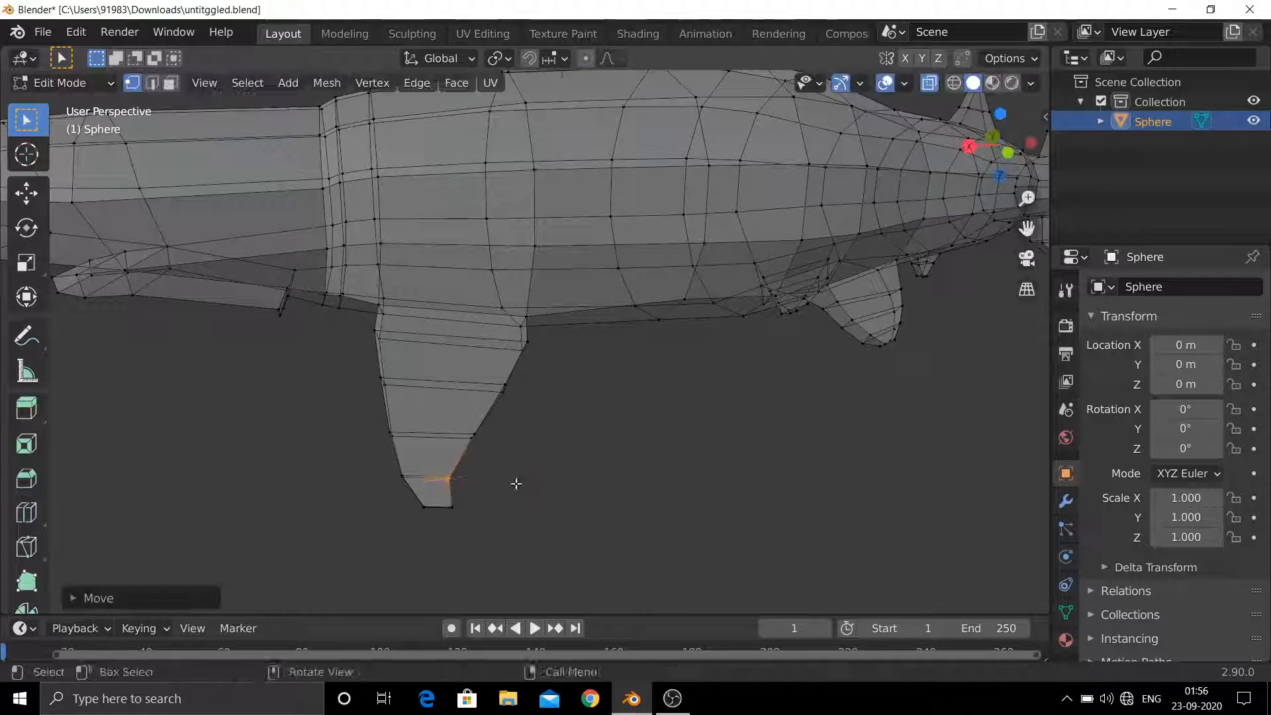
pyautogui.press('s')
pyautogui.click(503, 482)
pyautogui.moveTo(503, 482); pyautogui.dragTo(511, 457, button='middle')
# - Rotate the pectoral fin's lower cross-section and move its rear vertices forward along X
pyautogui.moveTo(516, 436); pyautogui.dragTo(385, 478)
pyautogui.press('r')
pyautogui.click(626, 420)
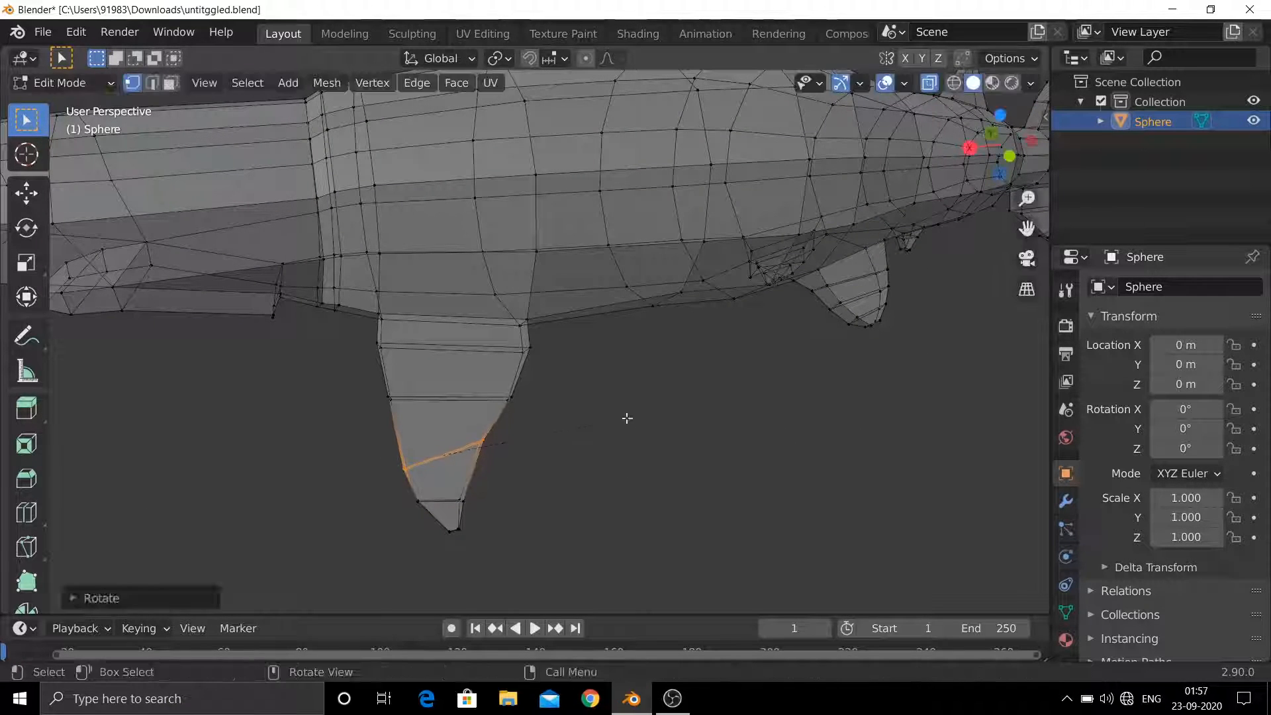
pyautogui.moveTo(526, 402); pyautogui.dragTo(468, 466)
pyautogui.press('g')
pyautogui.press('x')
pyautogui.click(565, 446)
# - Move the upper and middle rear-edge vertices of the pectoral fin forward along X
pyautogui.moveTo(553, 329); pyautogui.dragTo(503, 368)
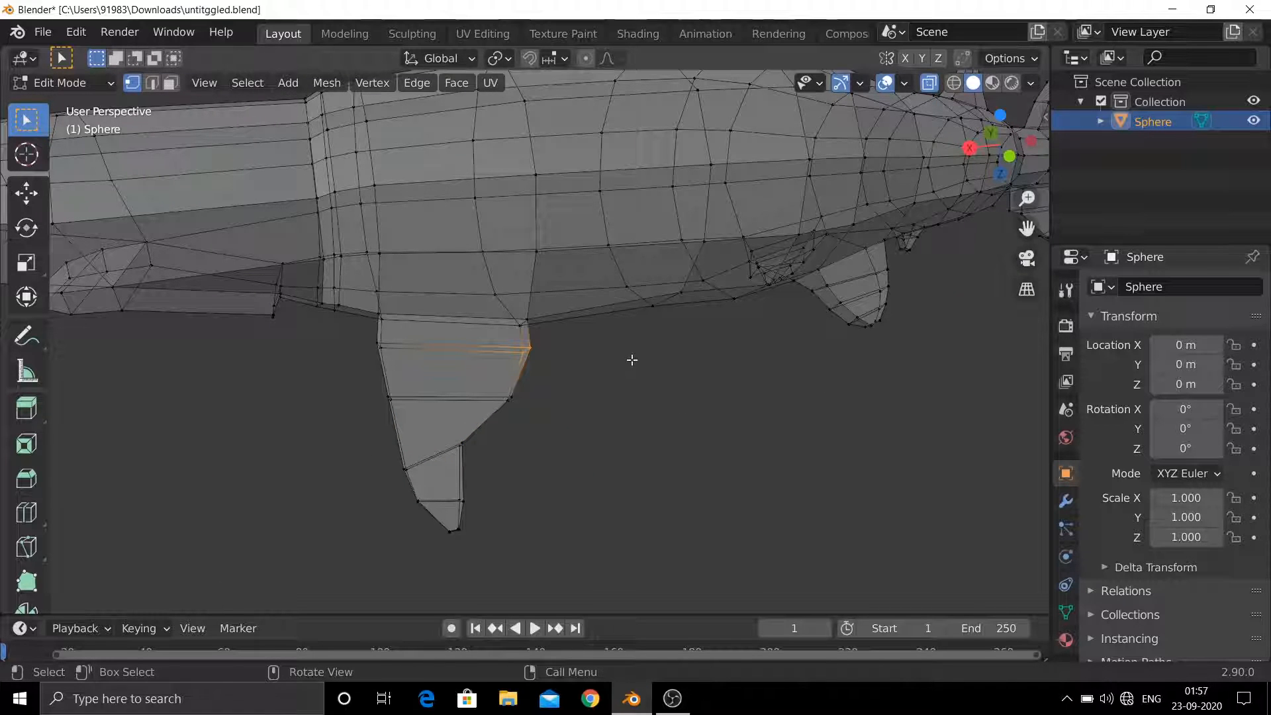
pyautogui.press('g')
pyautogui.press('x')
pyautogui.click(590, 405)
pyautogui.press('g')
pyautogui.press('x')
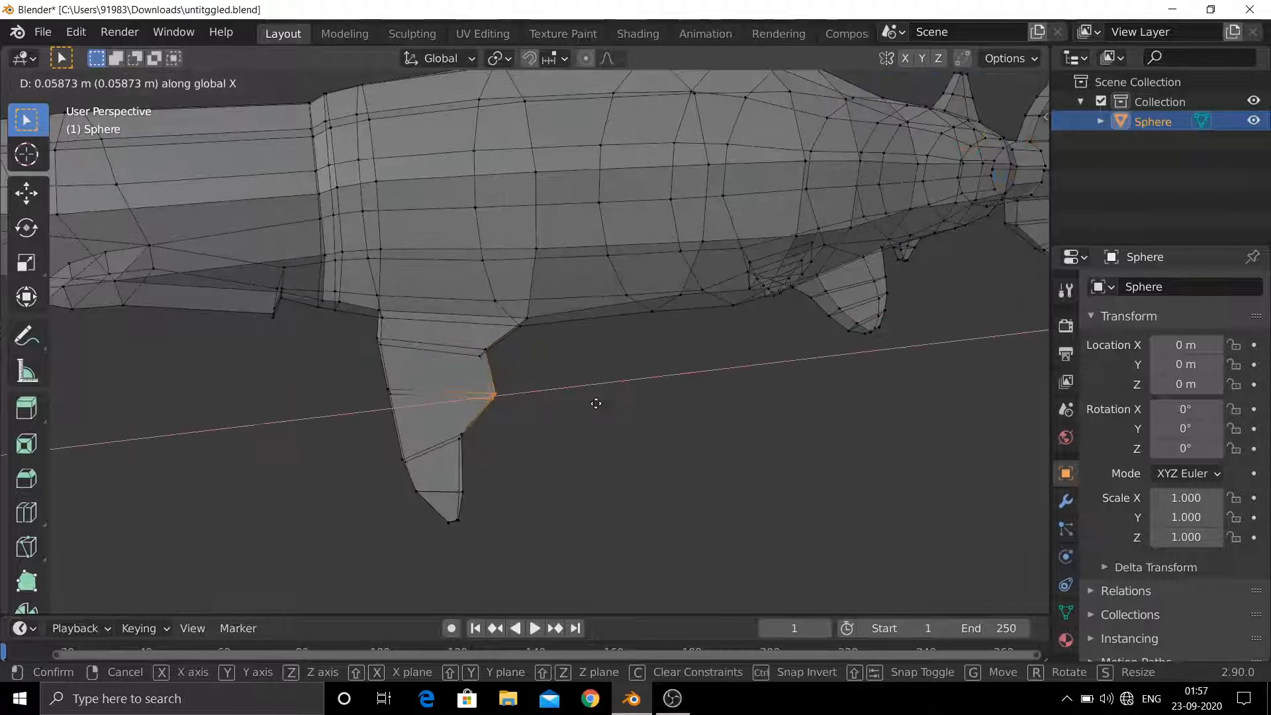
pyautogui.press('z')
pyautogui.click(504, 446)
pyautogui.moveTo(504, 445); pyautogui.dragTo(469, 452, button='middle')
# - Select the pectoral fin's tip section, move it backward along X, and rotate it slightly
pyautogui.moveTo(381, 466); pyautogui.dragTo(462, 539)
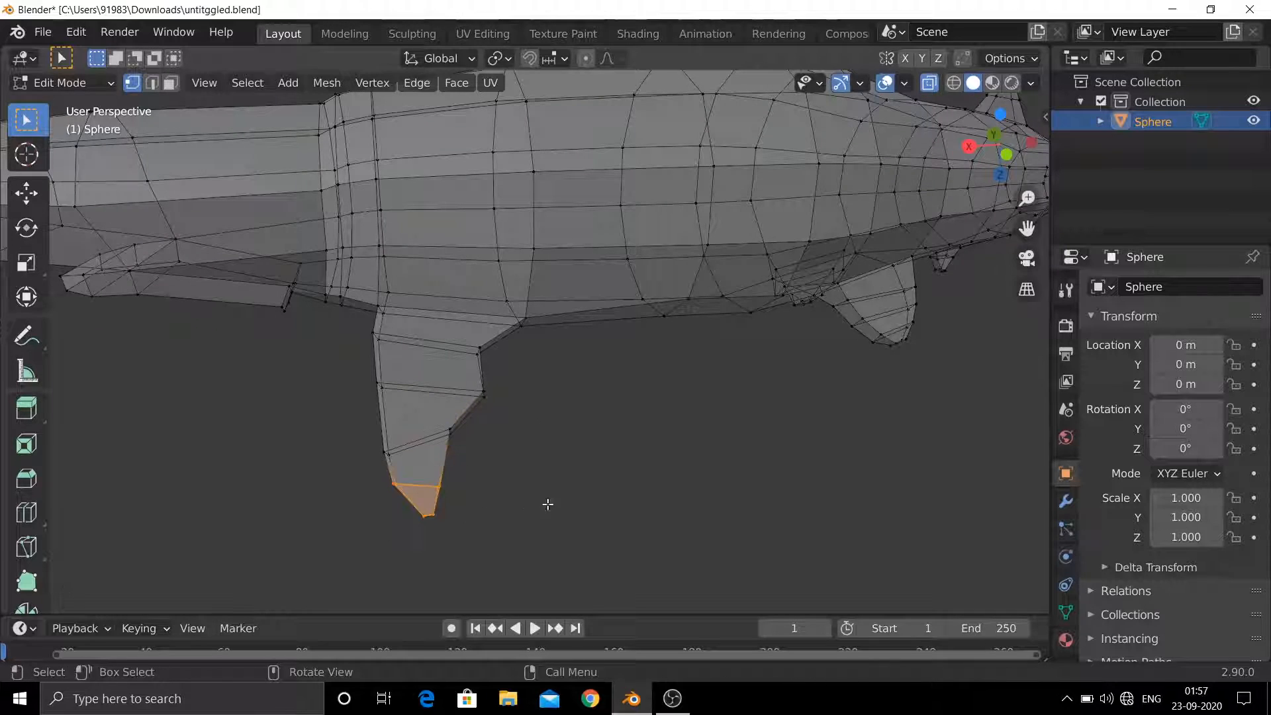
pyautogui.press('g')
pyautogui.press('x')
pyautogui.click(562, 503)
pyautogui.press('g')
pyautogui.press('x')
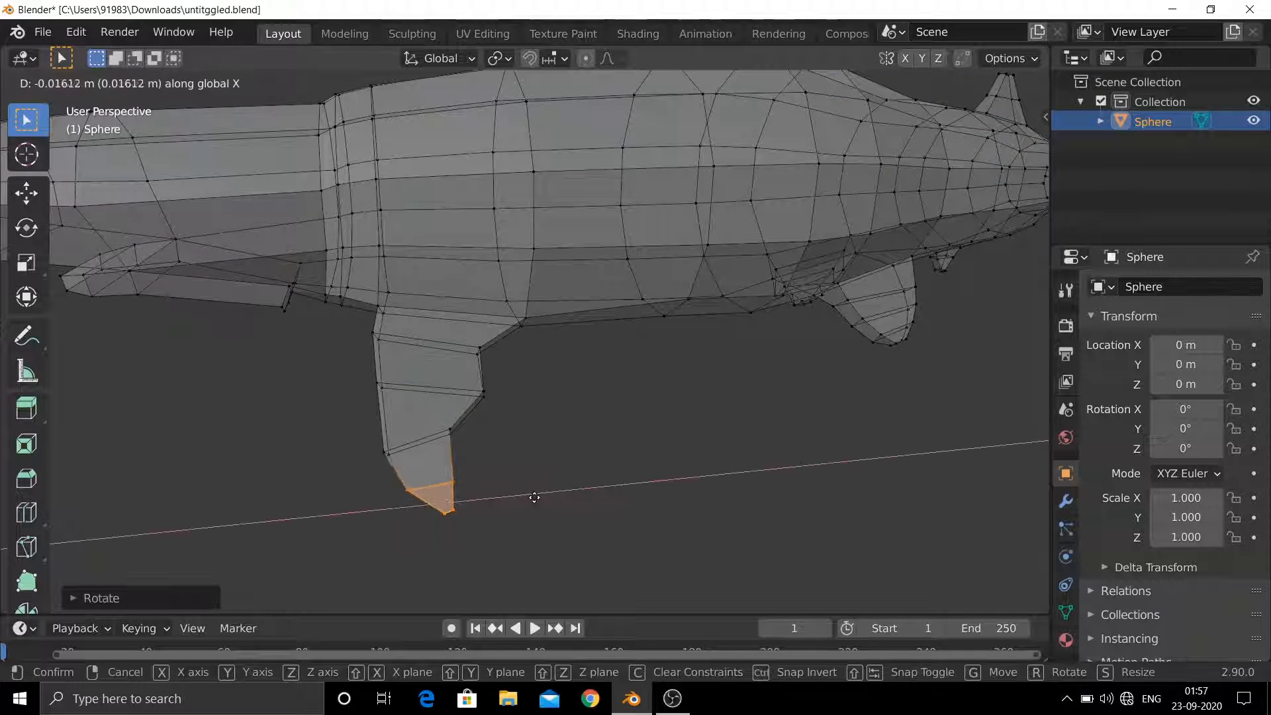
pyautogui.click(548, 491)
# - Adjust the pectoral fin's middle front-edge vertices along X to smooth its leading edge
pyautogui.moveTo(547, 490); pyautogui.dragTo(383, 455, button='middle')
pyautogui.press('g')
pyautogui.press('x')
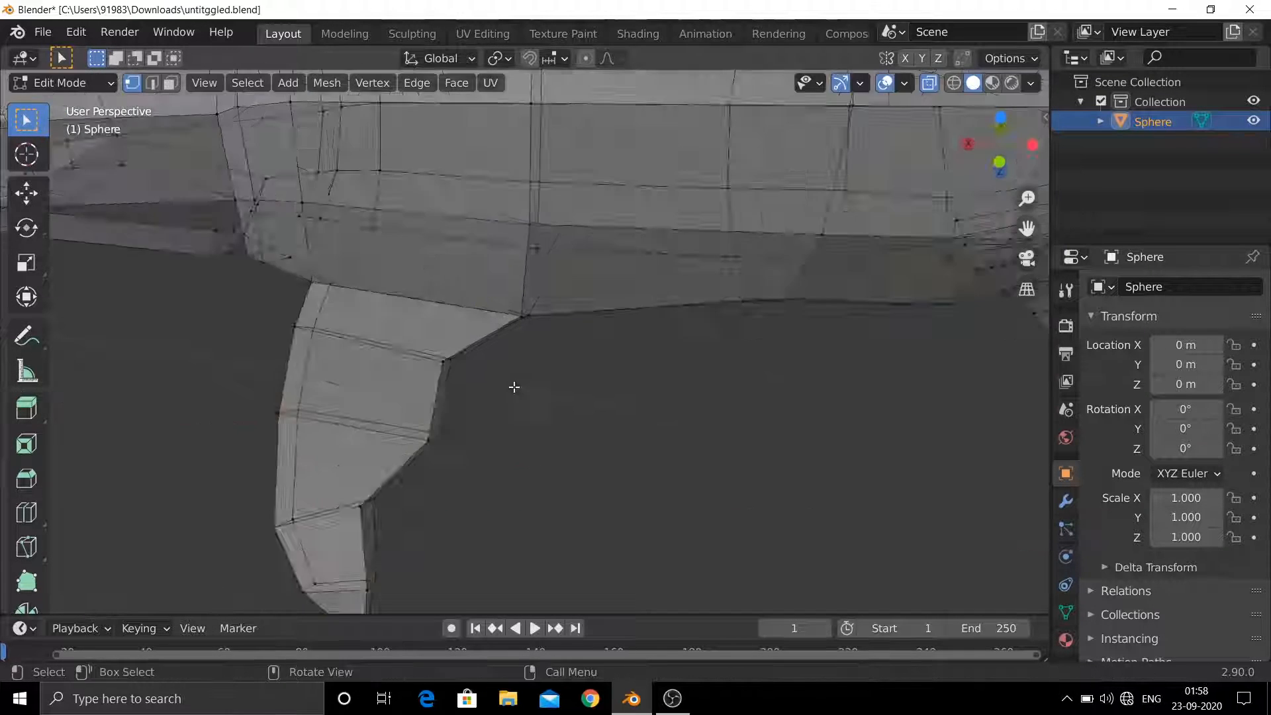
pyautogui.scroll(2, 514, 386)
pyautogui.moveTo(514, 385); pyautogui.dragTo(437, 347, button='middle')
# - Move the pectoral fin's upper and middle rear-edge vertices backward along X
pyautogui.moveTo(435, 344); pyautogui.dragTo(504, 386)
pyautogui.press('g')
pyautogui.press('x')
pyautogui.click(542, 391)
pyautogui.moveTo(439, 415); pyautogui.dragTo(534, 477)
pyautogui.press('g')
pyautogui.press('x')
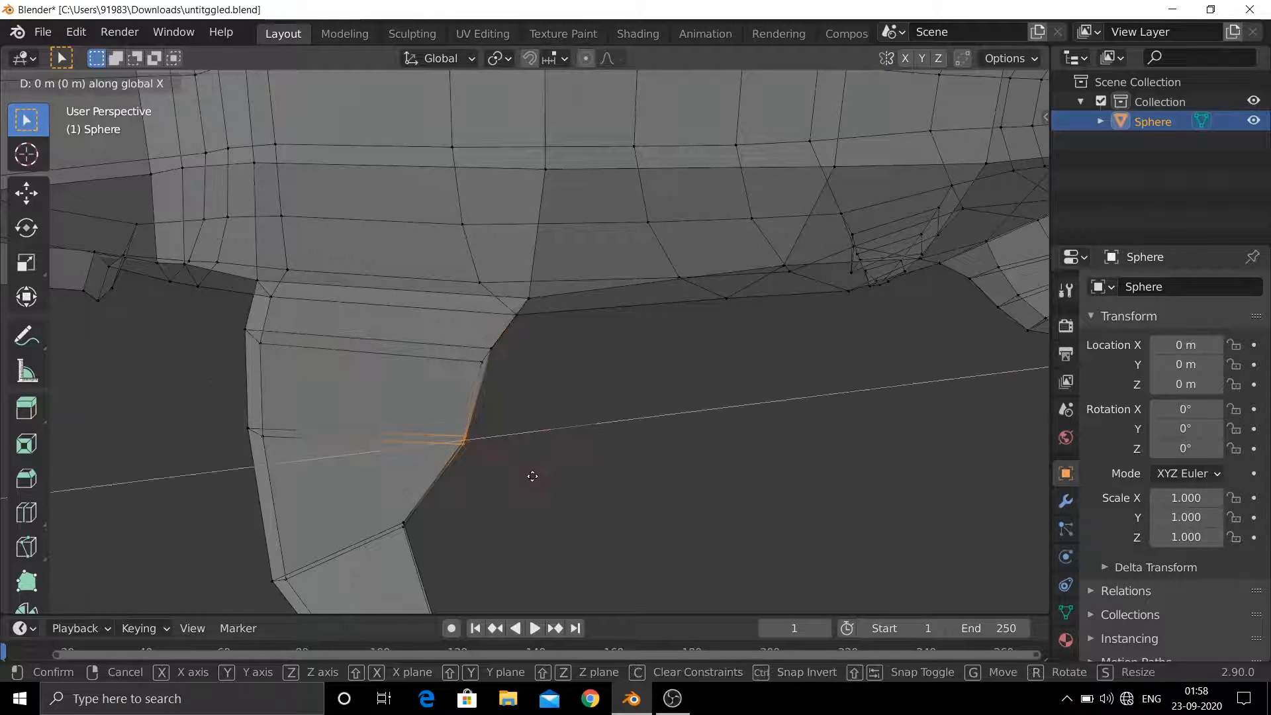
pyautogui.click(586, 475)
# - Move the pectoral fin's lower rear-edge vertices backward along X
pyautogui.moveTo(380, 498); pyautogui.dragTo(448, 550)
pyautogui.press('g')
pyautogui.press('x')
pyautogui.click(475, 555)
pyautogui.moveTo(476, 555); pyautogui.dragTo(527, 423, button='middle')
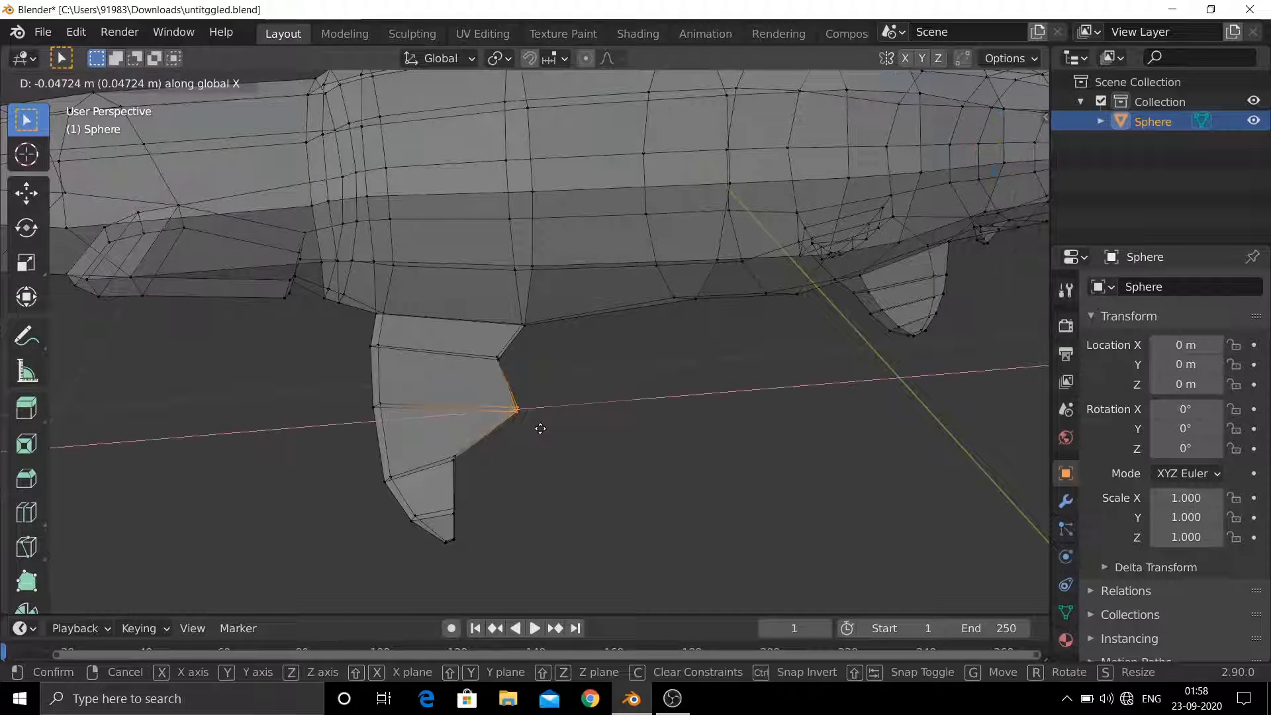
# - Bend the pectoral fin's tip toward the tail with proportional editing enabled
pyautogui.press('Escape')
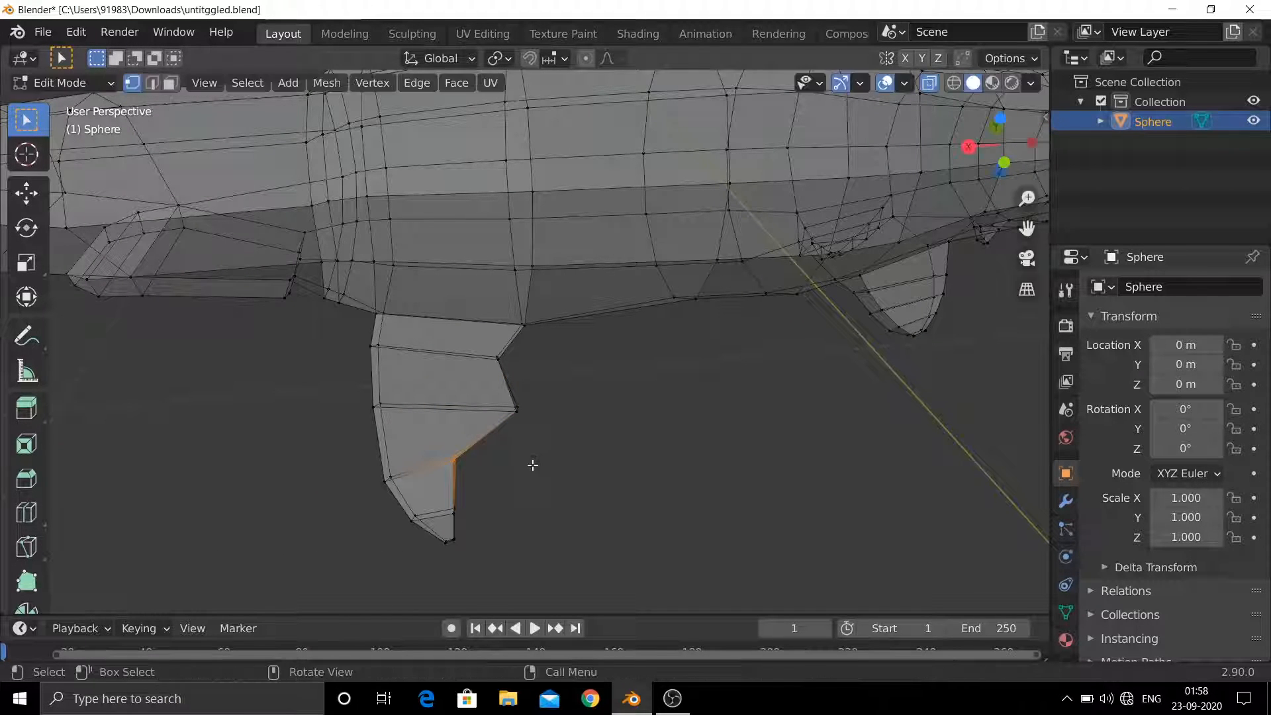
pyautogui.press('Escape')
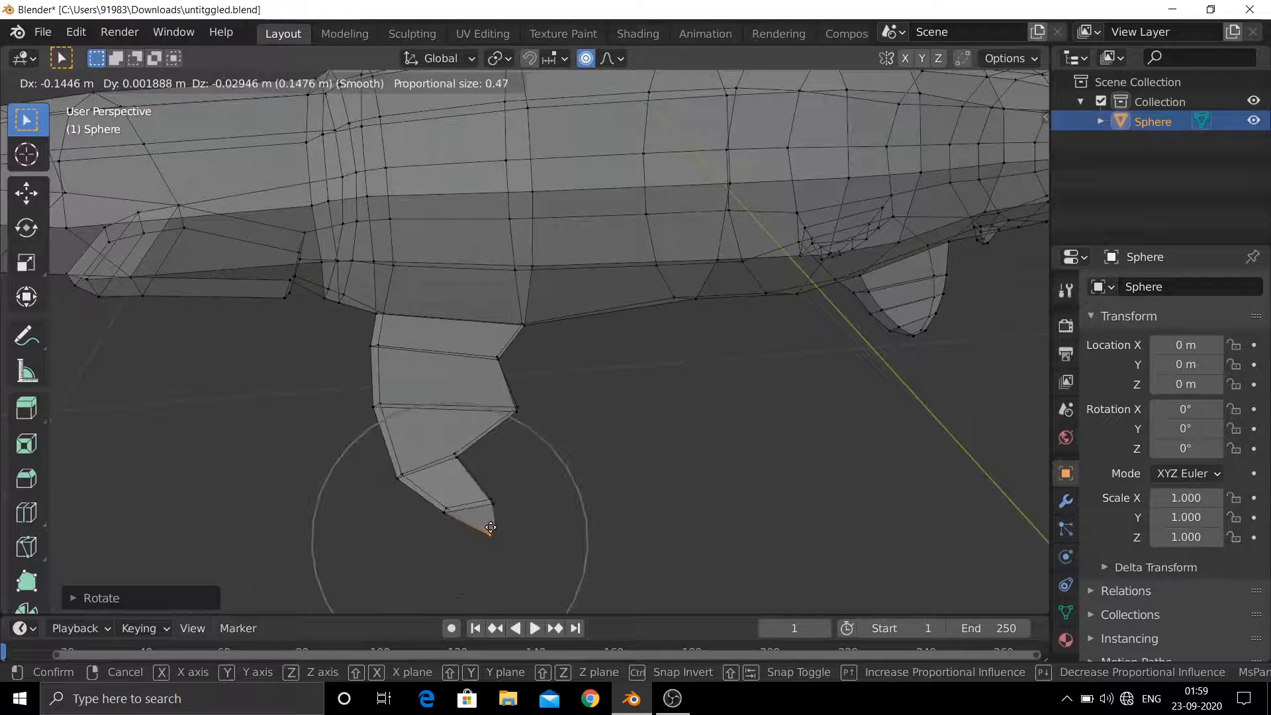
pyautogui.press('Escape')
pyautogui.rightClick(539, 463)
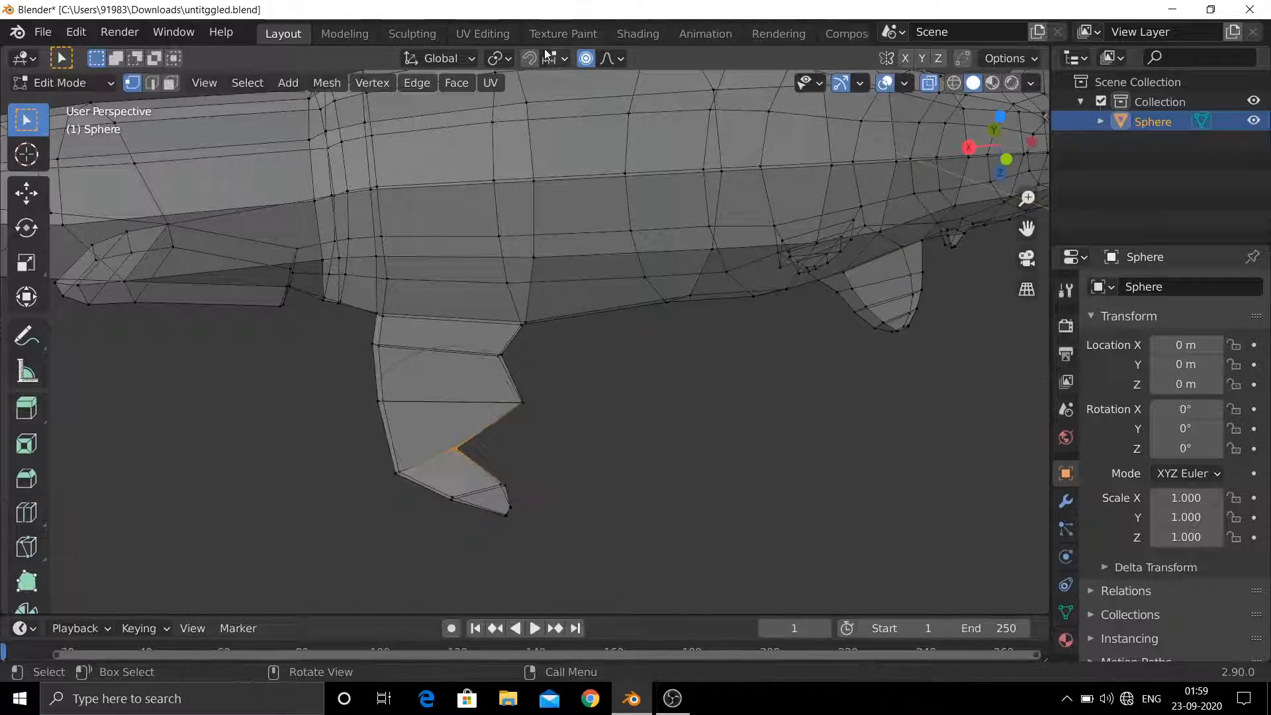
# - Turn off proportional editing and move the rear-edge notch vertices above the pectoral fin's tip along X
pyautogui.press('o')
pyautogui.press('g')
pyautogui.press('x')
pyautogui.click(528, 450)
# - Move the pectoral fin's lower front-edge vertices backward along X and refine the curve of its leading edge
pyautogui.scroll(-2, 528, 450)
pyautogui.click(439, 421)
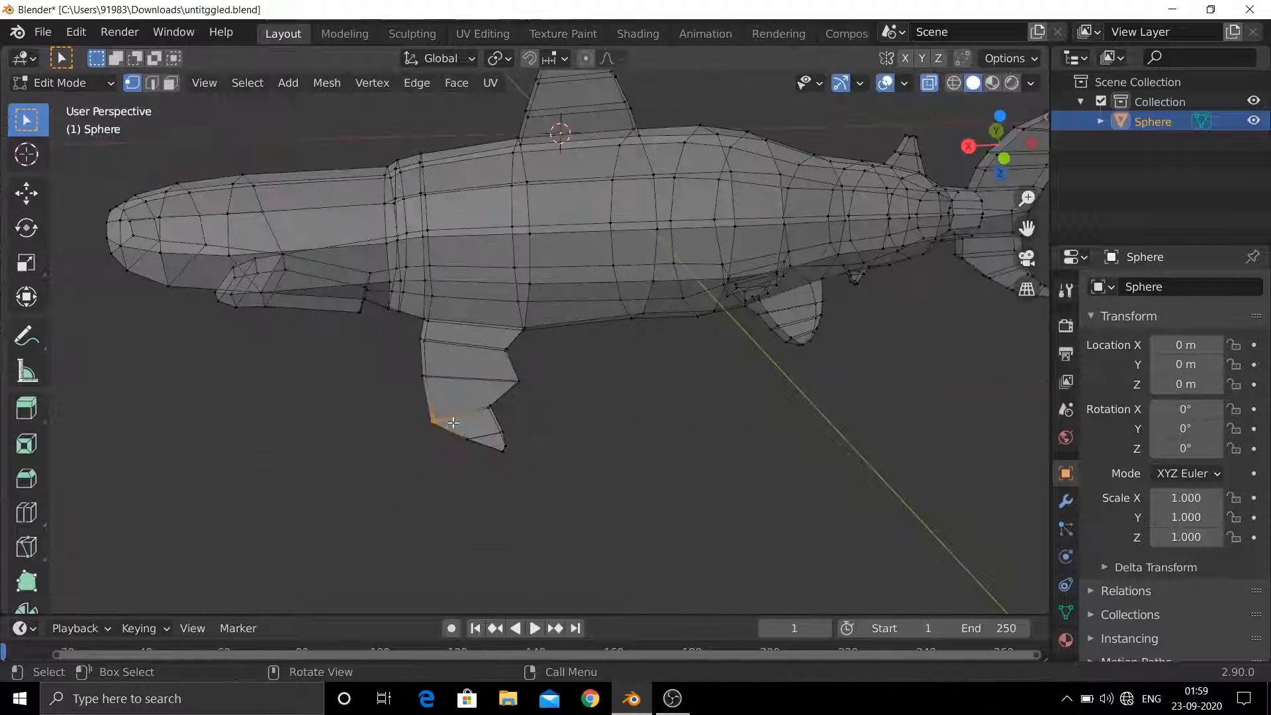
pyautogui.press('g')
pyautogui.press('x')
pyautogui.click(463, 423)
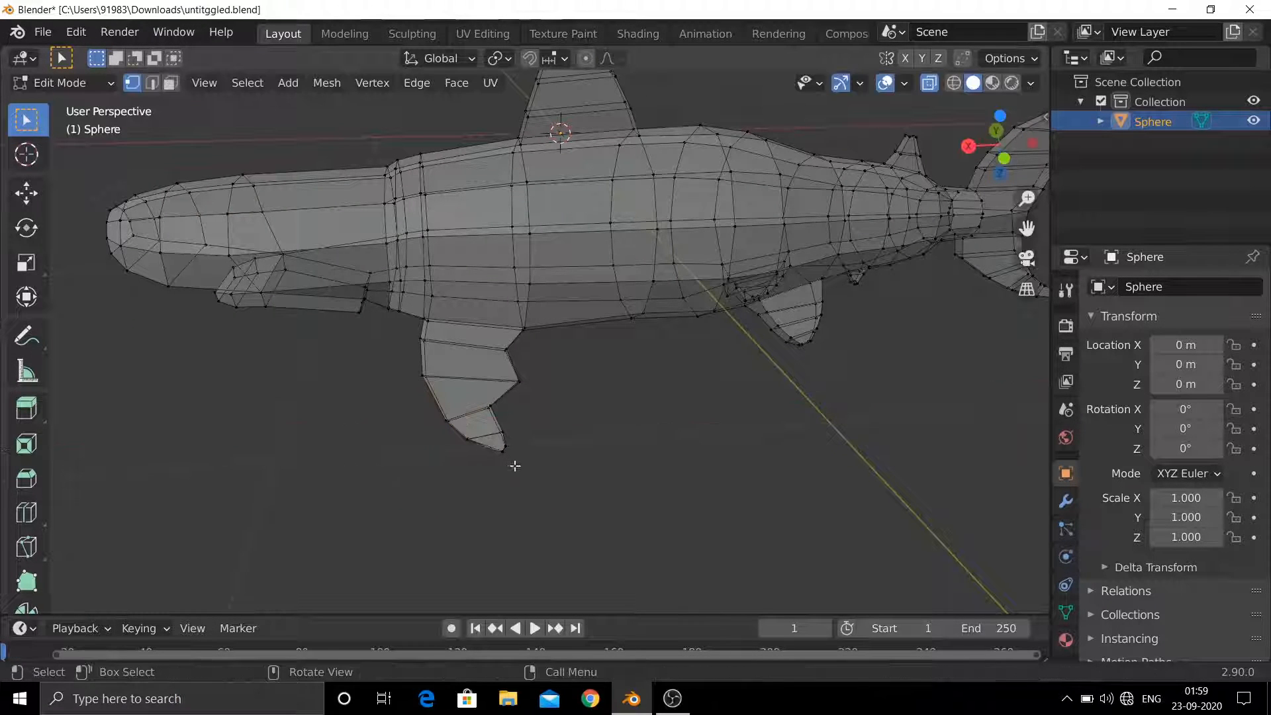
pyautogui.press('g')
pyautogui.click(515, 473)
pyautogui.moveTo(515, 473); pyautogui.dragTo(543, 378, button='middle')
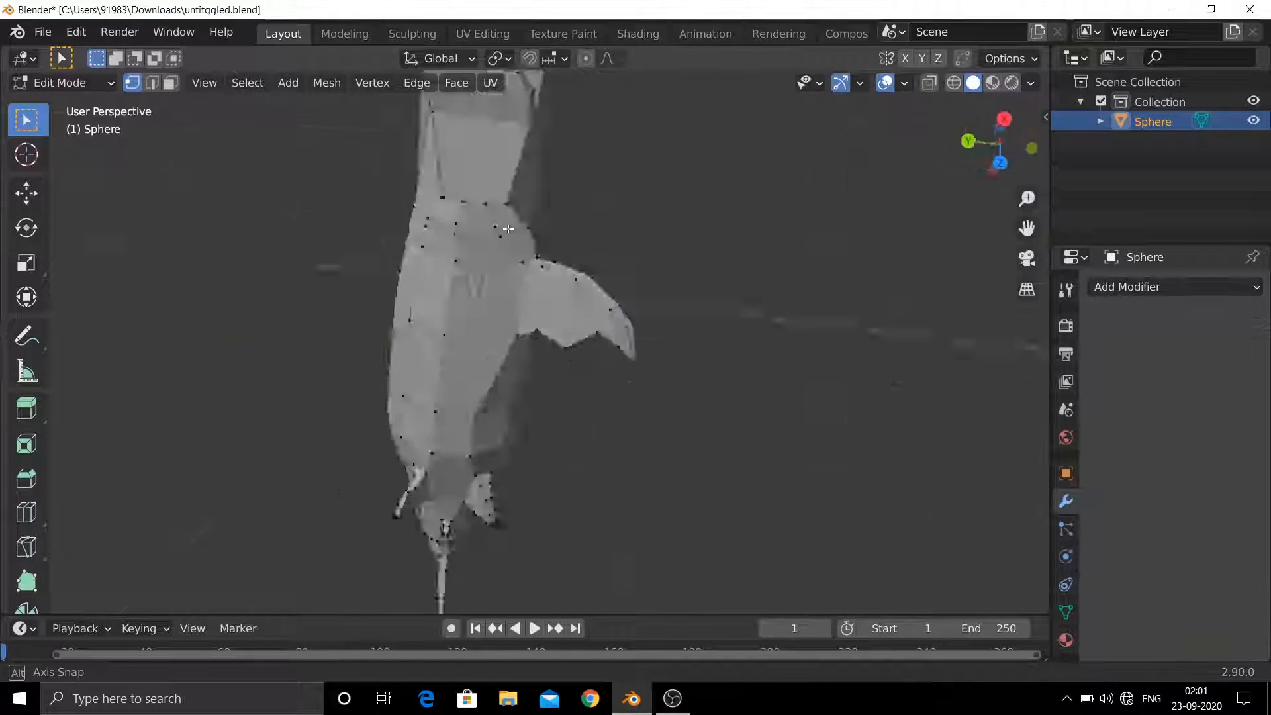
# - Select the whole shark mesh and rotate it about X in several passes to level the body
pyautogui.press('a')
pyautogui.press('r')
pyautogui.press('x')
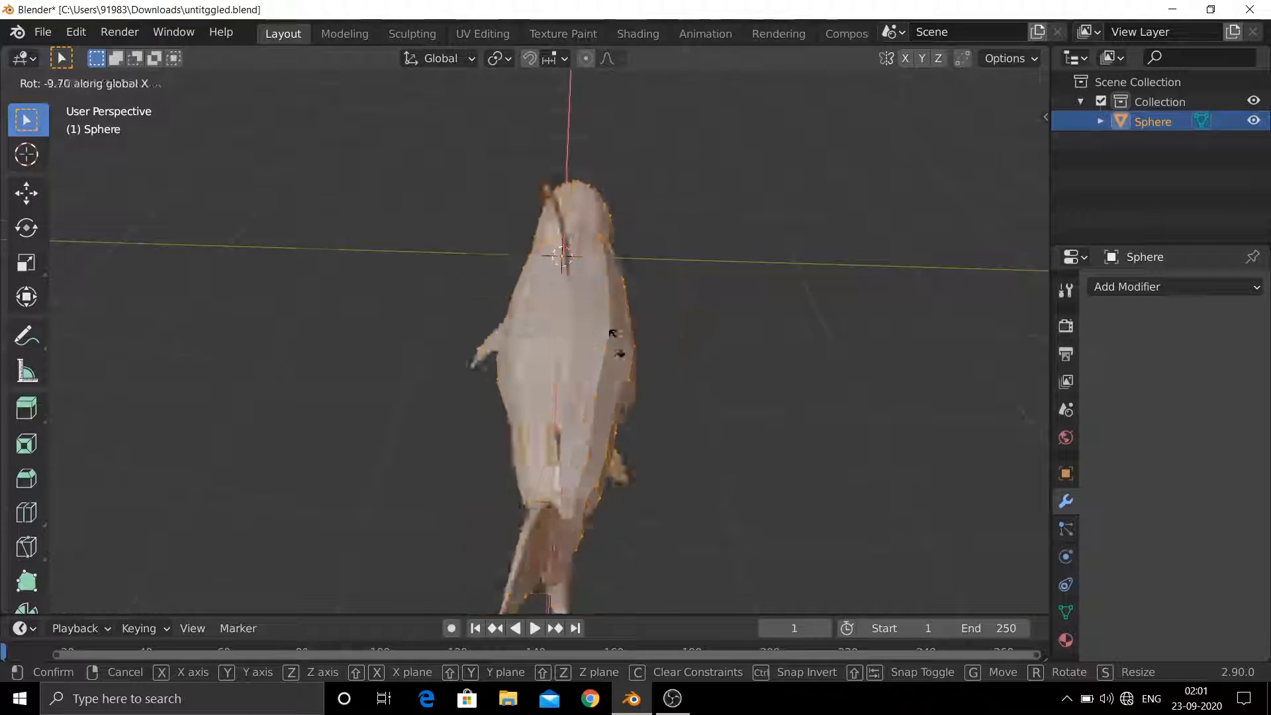
pyautogui.click(506, 395)
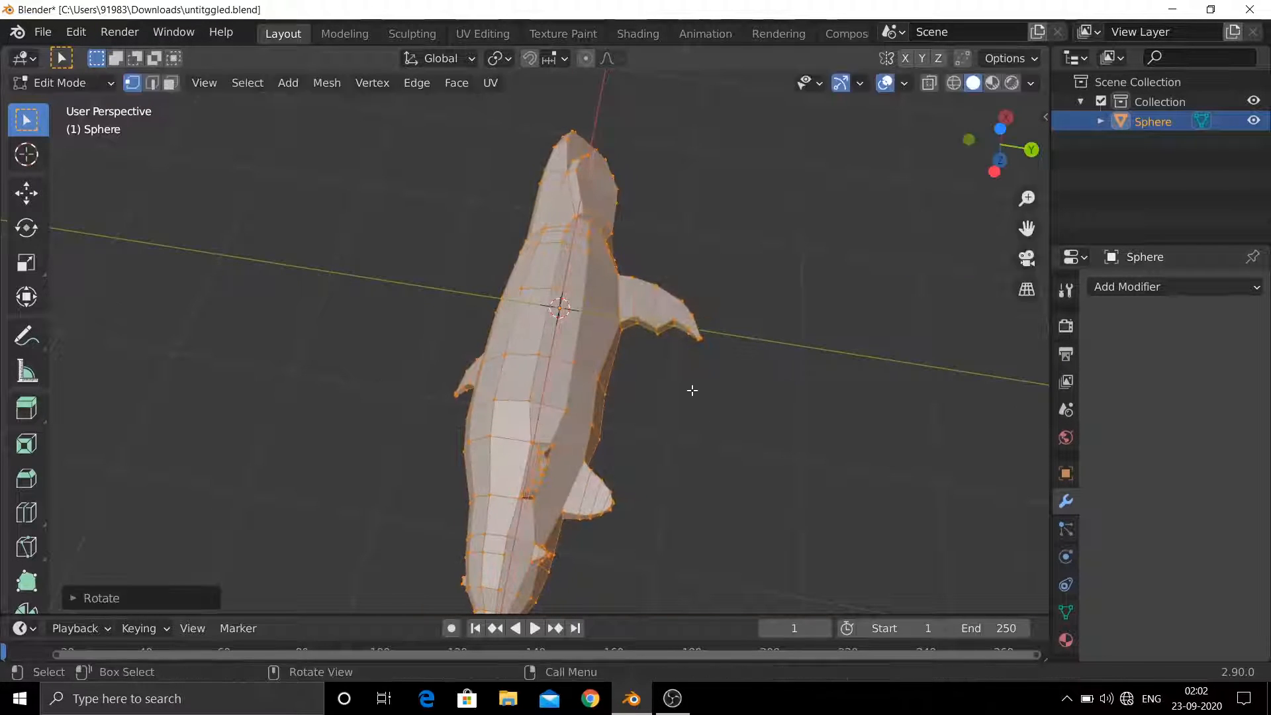
pyautogui.press('r')
pyautogui.press('x')
pyautogui.press('x')
pyautogui.click(710, 323)
pyautogui.moveTo(709, 324); pyautogui.dragTo(748, 341, button='middle')
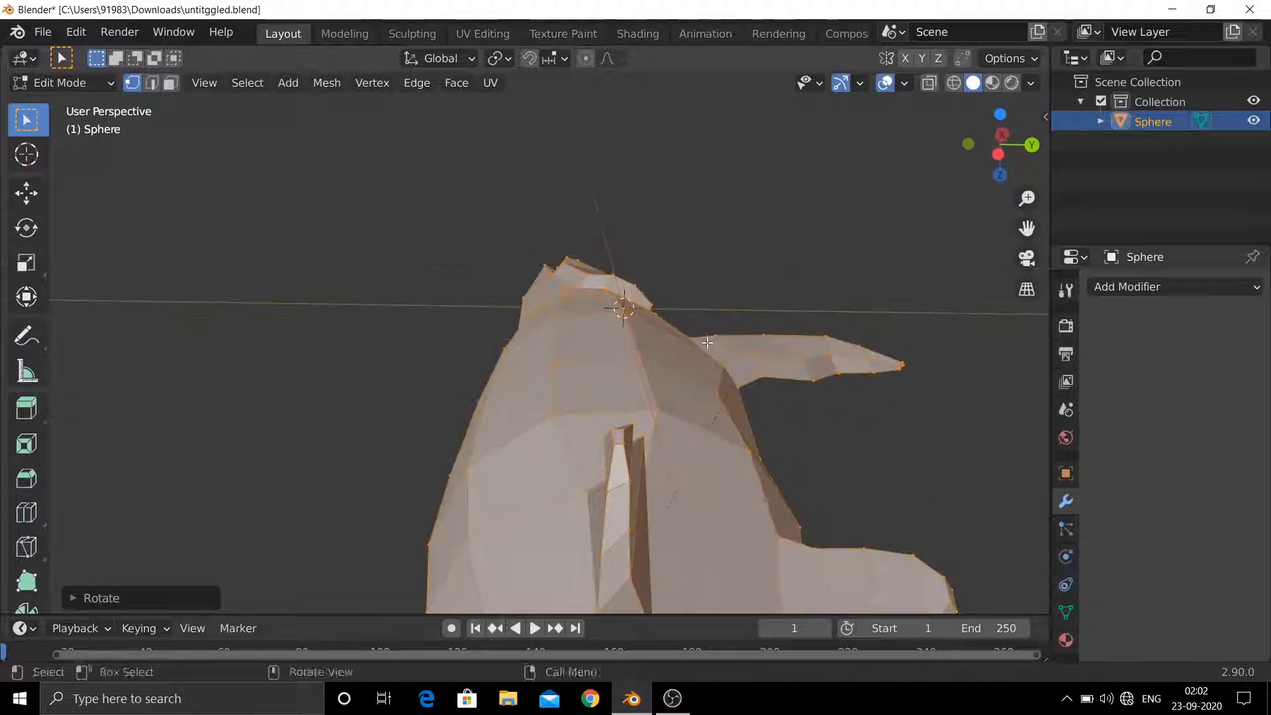
pyautogui.press('r')
pyautogui.press('x')
pyautogui.click(773, 317)
pyautogui.click(774, 313)
# - Extrude the body's side face opposite the finished pectoral fin outward in stages to start the second pectoral fin
pyautogui.press('3')
pyautogui.click(601, 337)
pyautogui.moveTo(601, 338); pyautogui.dragTo(679, 271, button='middle')
pyautogui.press('e')
pyautogui.click(570, 388)
pyautogui.press('e')
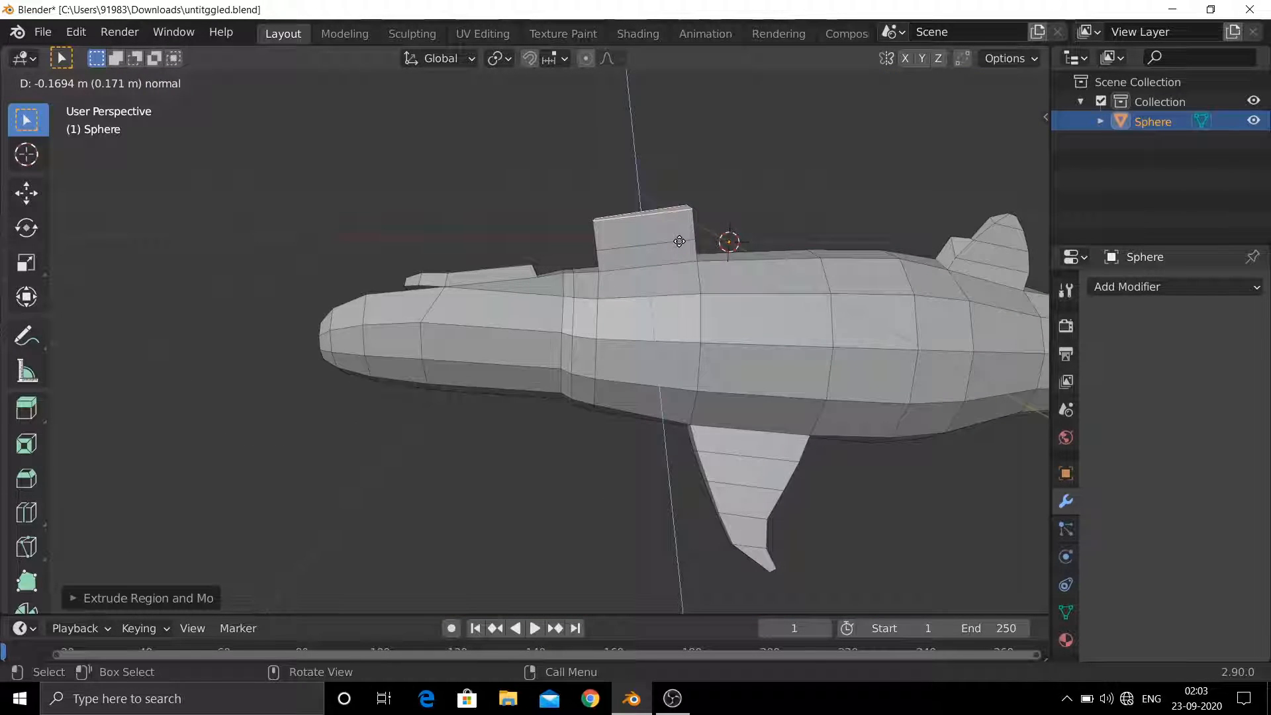
pyautogui.click(682, 218)
# - Scale down the second pectoral fin's end face, extrude another section and shrink its end to taper the tip
pyautogui.press('s')
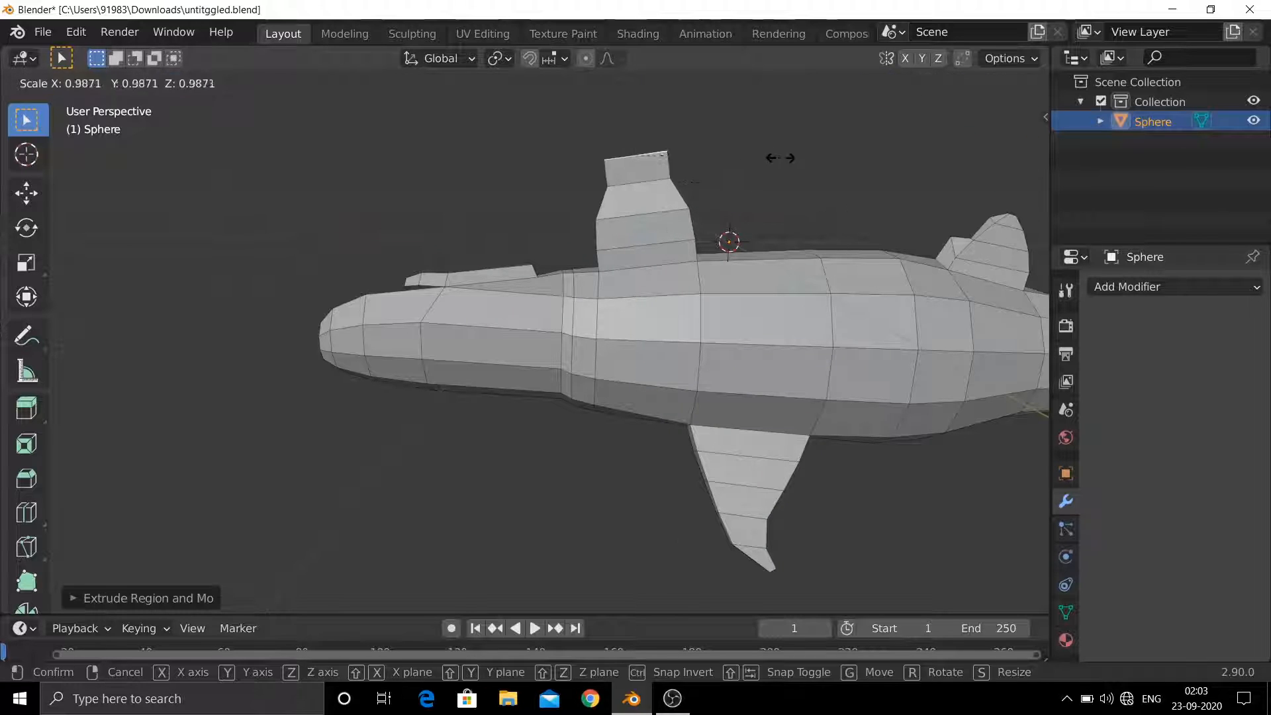
pyautogui.click(710, 151)
pyautogui.press('e')
pyautogui.click(710, 151)
pyautogui.press('s')
pyautogui.click(658, 120)
# - Scale the second pectoral fin's edge loops along Y, from its base toward the tip, to thin the fin
pyautogui.moveTo(658, 121); pyautogui.dragTo(768, 232, button='middle')
pyautogui.click(622, 336)
pyautogui.press('s')
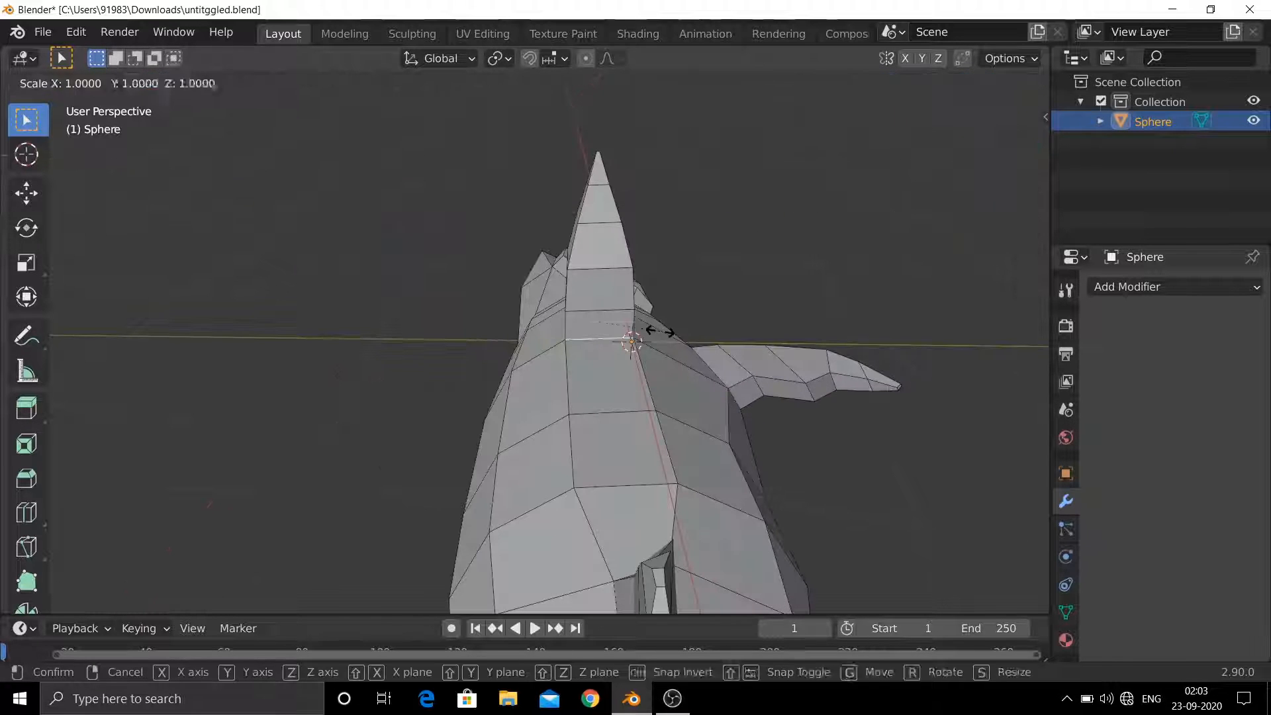
pyautogui.press('y')
pyautogui.click(629, 333)
pyautogui.keyDown('alt'); pyautogui.click(603, 310); pyautogui.keyUp('alt')
pyautogui.press('s')
pyautogui.press('y')
pyautogui.click(676, 307)
pyautogui.keyDown('alt'); pyautogui.click(603, 268); pyautogui.keyUp('alt')
pyautogui.press('s')
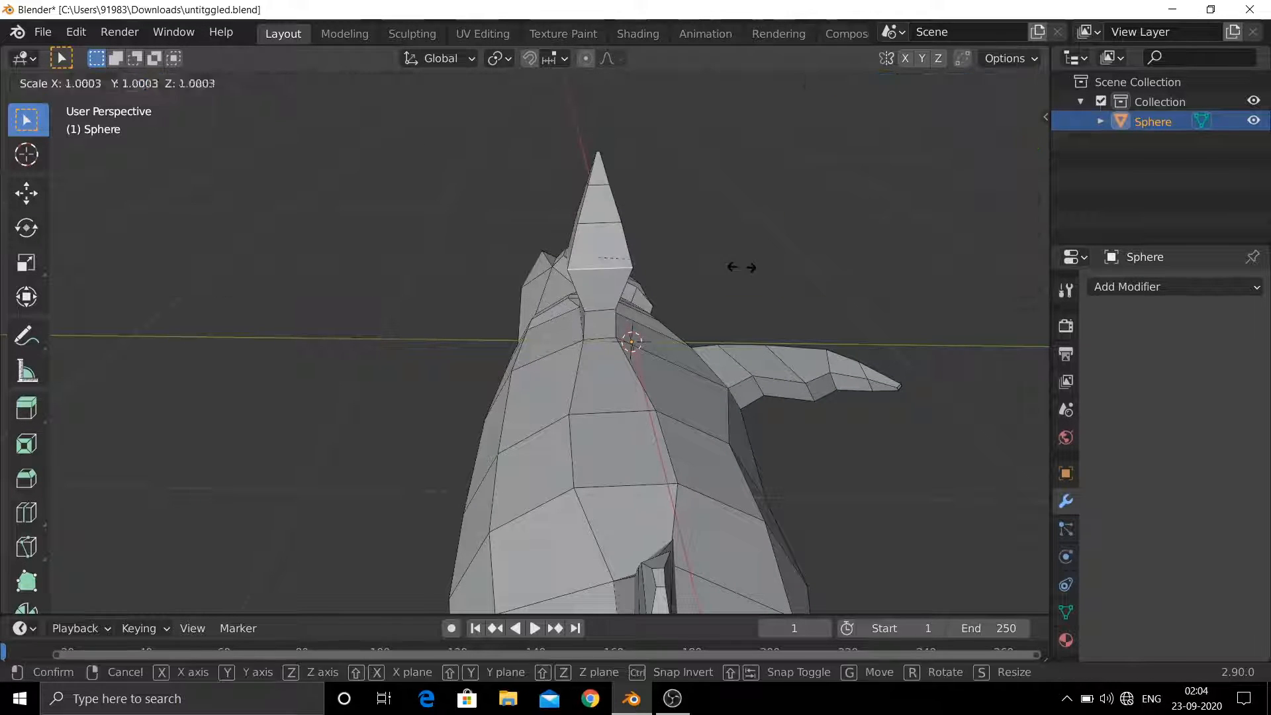
pyautogui.press('y')
pyautogui.click(675, 267)
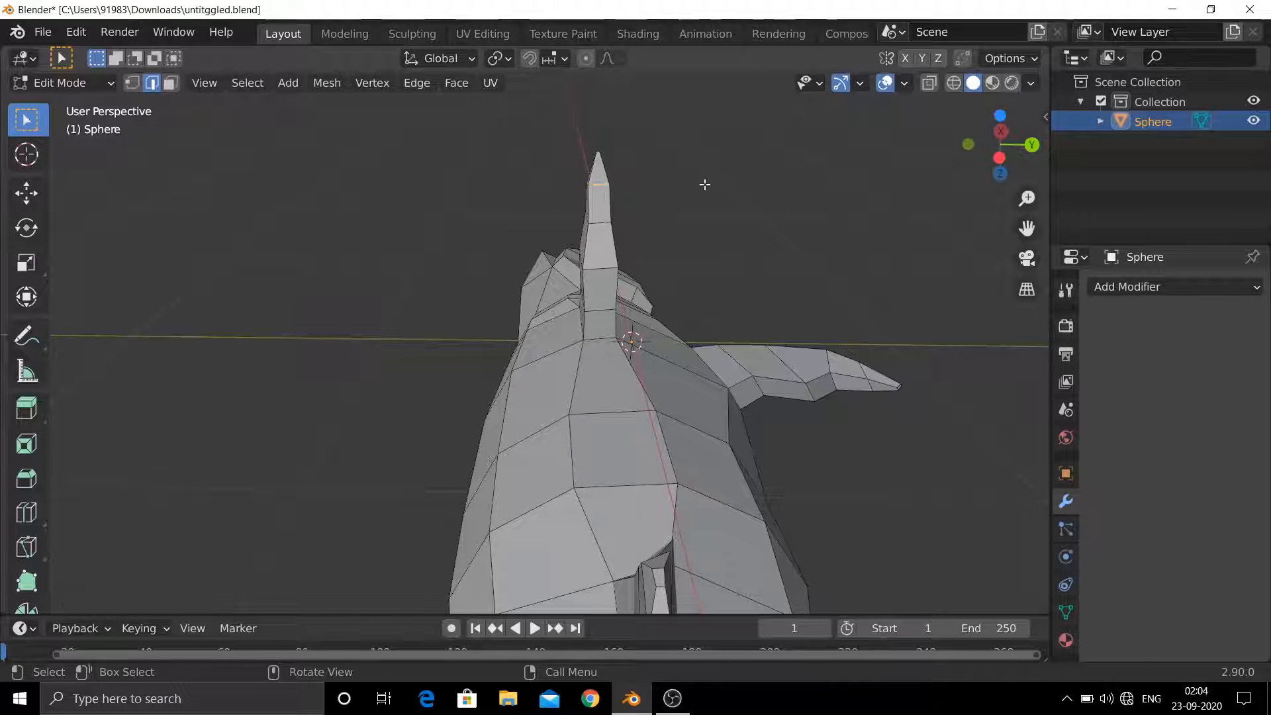
# - Select the whole shark mesh and rotate it about X to bring the body back upright
pyautogui.moveTo(704, 185); pyautogui.dragTo(845, 285, button='middle')
pyautogui.press('a')
pyautogui.press('r')
pyautogui.press('x')
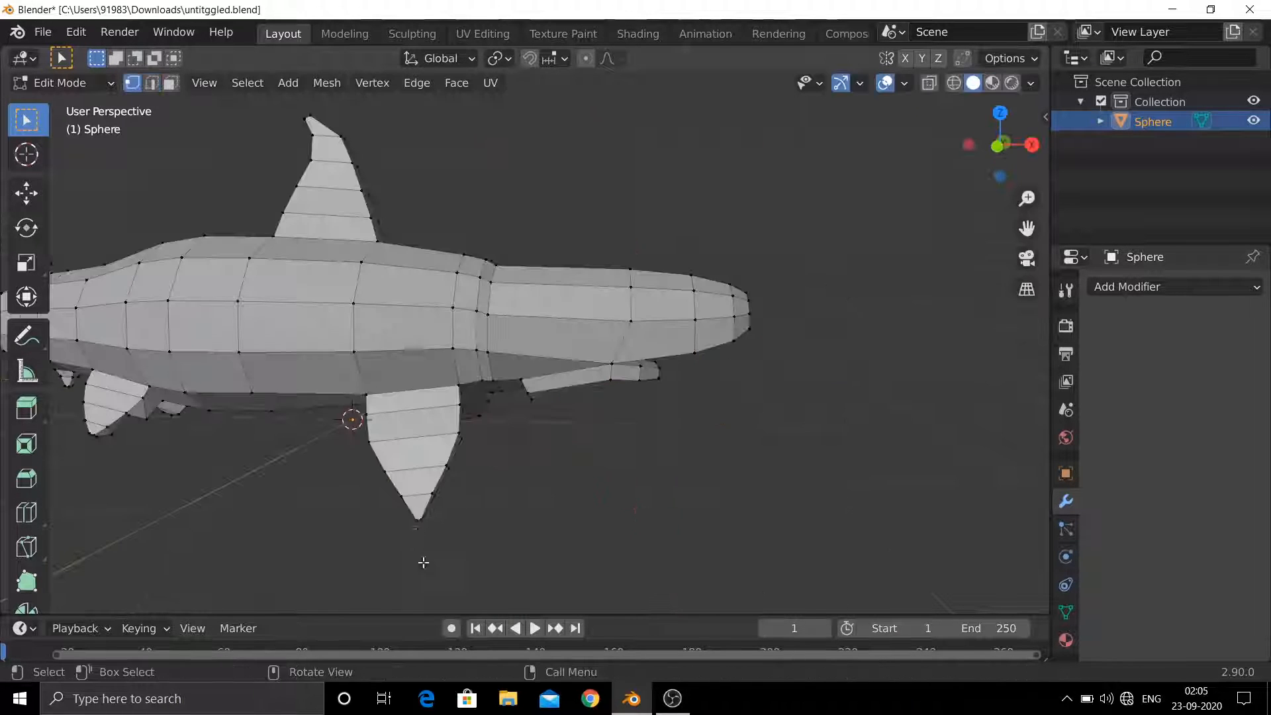
# - Enable proportional editing and pull the second pectoral fin's tip outward from the body about 0.6 m along Y
pyautogui.press('o')
pyautogui.moveTo(454, 548); pyautogui.dragTo(655, 459, button='middle')
pyautogui.keyDown('shift'); pyautogui.moveTo(655, 459); pyautogui.dragTo(693, 332, button='middle'); pyautogui.keyUp('shift')
pyautogui.press('g')
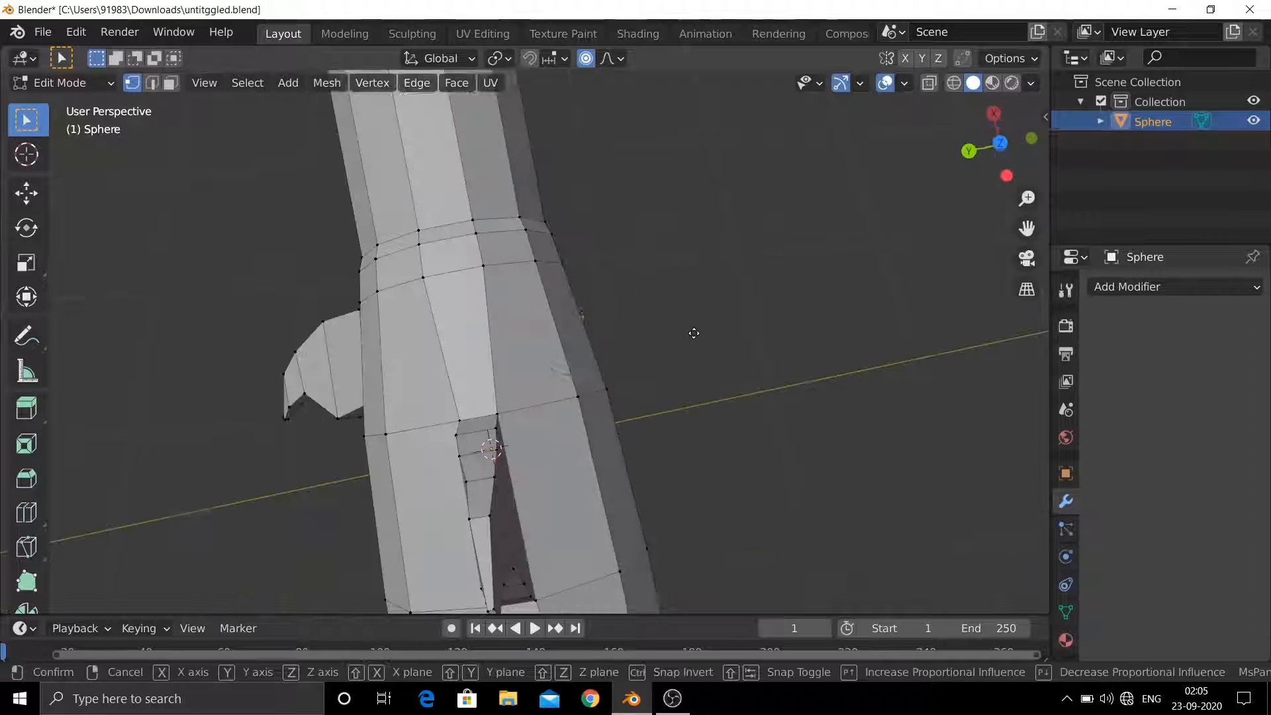
pyautogui.press('y')
pyautogui.scroll(-5, 748, 317)
pyautogui.scroll(-2, 781, 305)
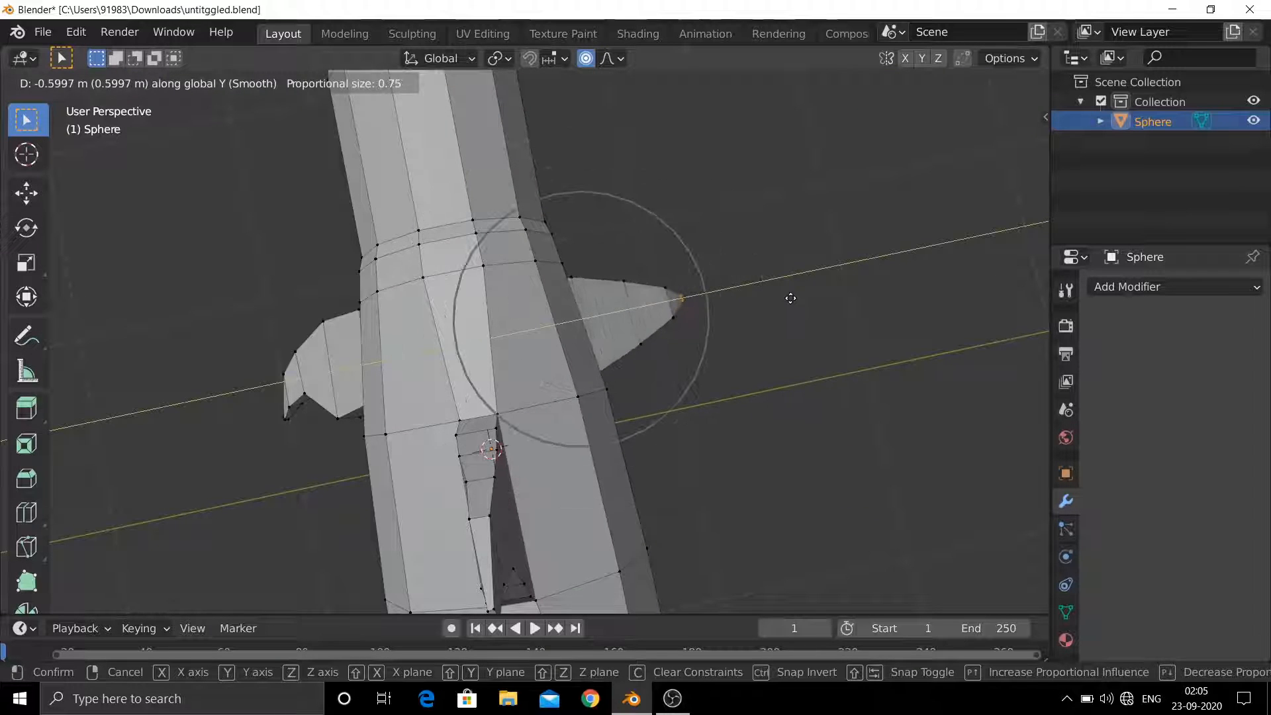
pyautogui.scroll(-1, 805, 297)
pyautogui.click(806, 296)
# - Adjust the second pectoral fin's tip along Z with proportional editing enabled
pyautogui.moveTo(805, 296); pyautogui.dragTo(500, 444, button='middle')
pyautogui.press('o')
pyautogui.press('o')
pyautogui.press('g')
pyautogui.press('z')
pyautogui.click(706, 405)
# - Move the second pectoral fin's mid rear-edge vertices toward the tail along X
pyautogui.click(505, 443)
pyautogui.press('g')
pyautogui.press('x')
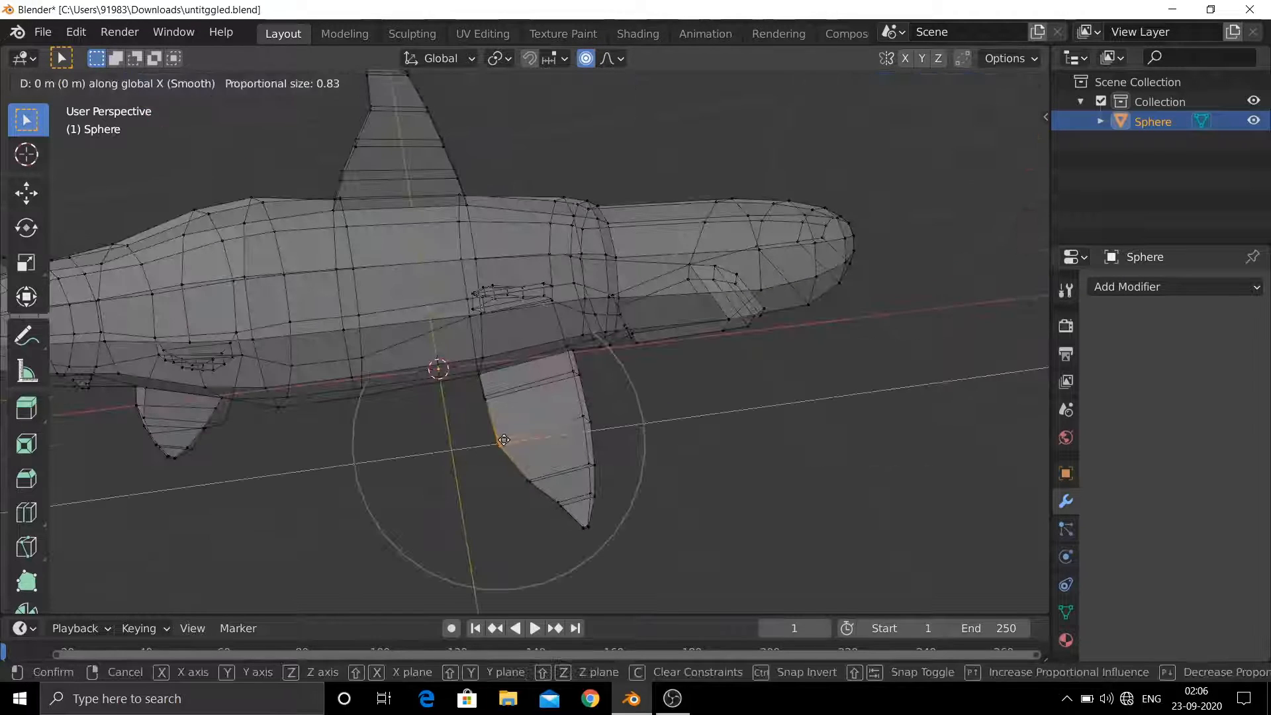
pyautogui.click(467, 442)
pyautogui.press('g')
pyautogui.press('x')
pyautogui.click(496, 456)
# - Rotate the second pectoral fin's tip and bend it about 0.31 m toward the tail along X with proportional editing
pyautogui.moveTo(570, 515); pyautogui.dragTo(608, 538)
pyautogui.press('r')
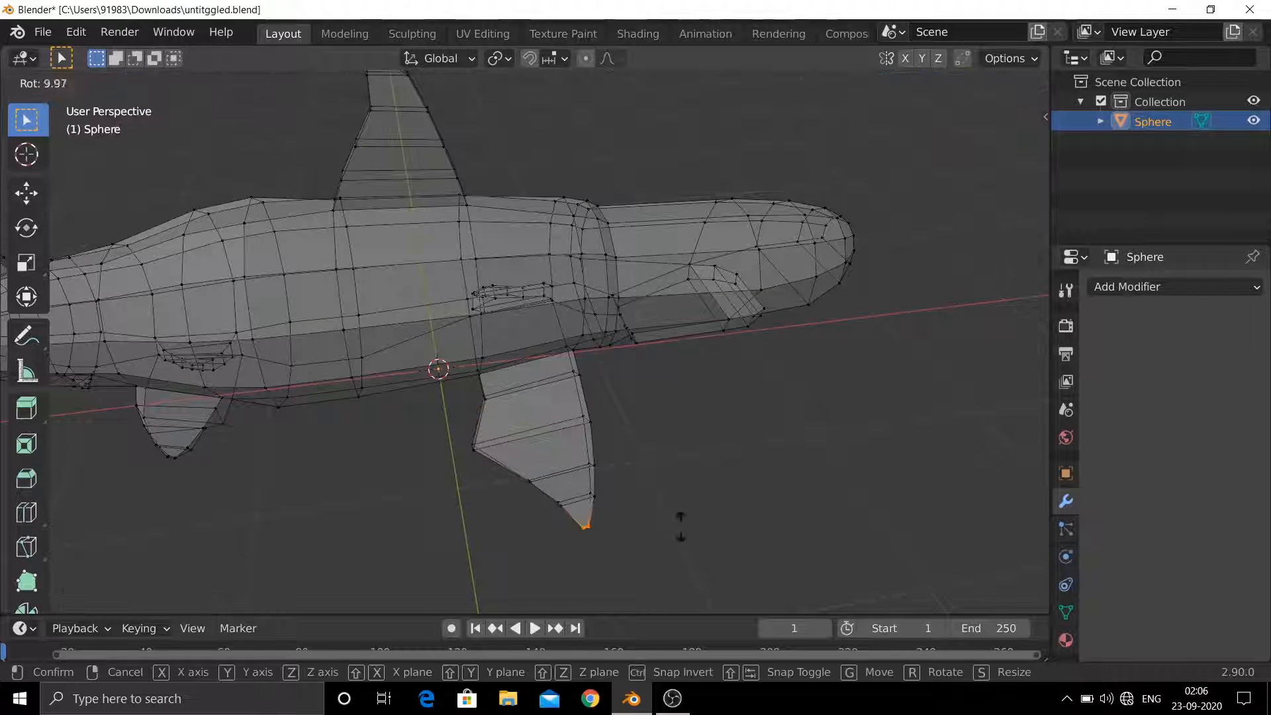
pyautogui.click(674, 477)
pyautogui.press('o')
pyautogui.press('g')
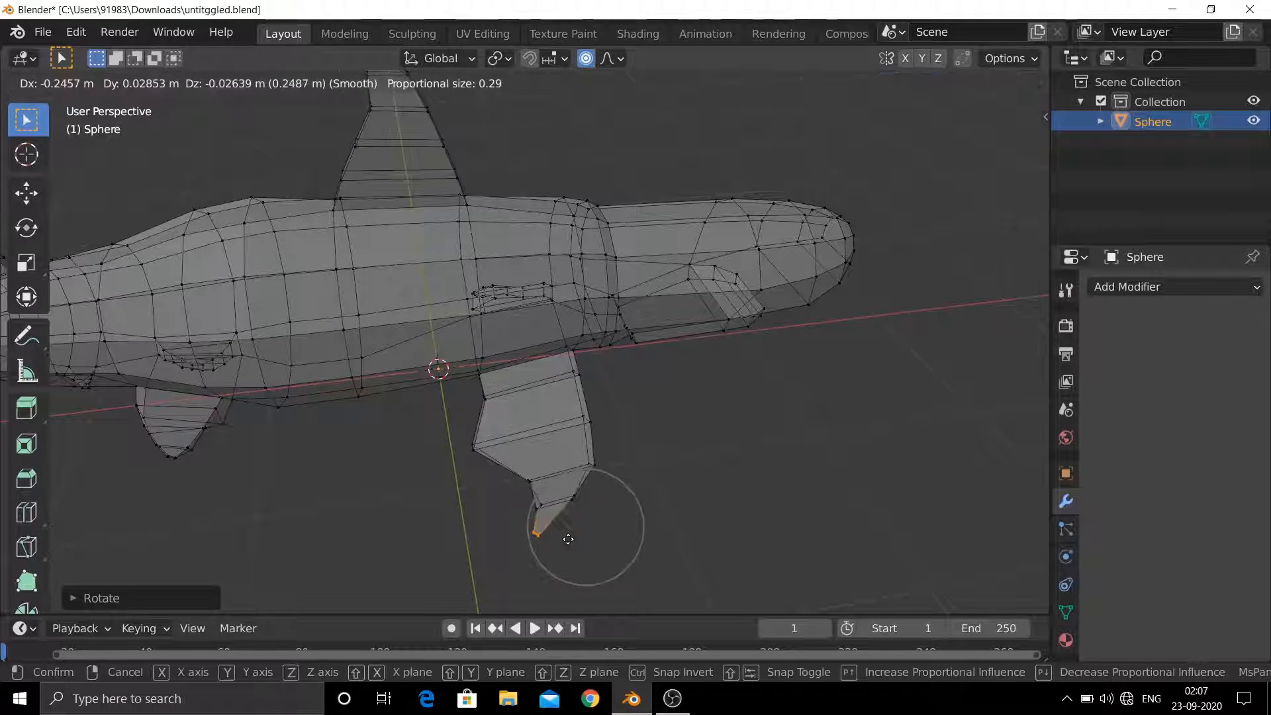
pyautogui.press('x')
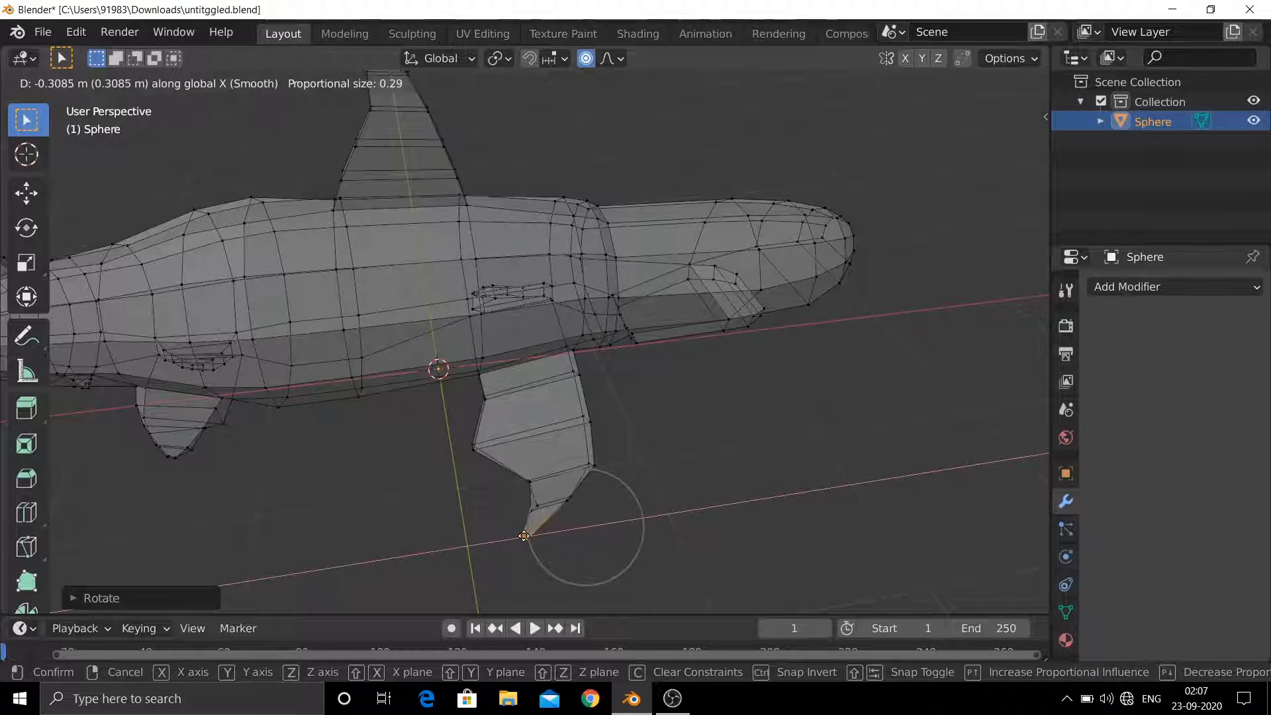
pyautogui.click(520, 536)
# - Turn off proportional editing and move the second pectoral fin's front-edge vertices backward along X to curve the leading edge
pyautogui.click(598, 466)
pyautogui.press('g')
pyautogui.press('Escape')
pyautogui.press('o')
pyautogui.press('g')
pyautogui.press('x')
pyautogui.click(611, 469)
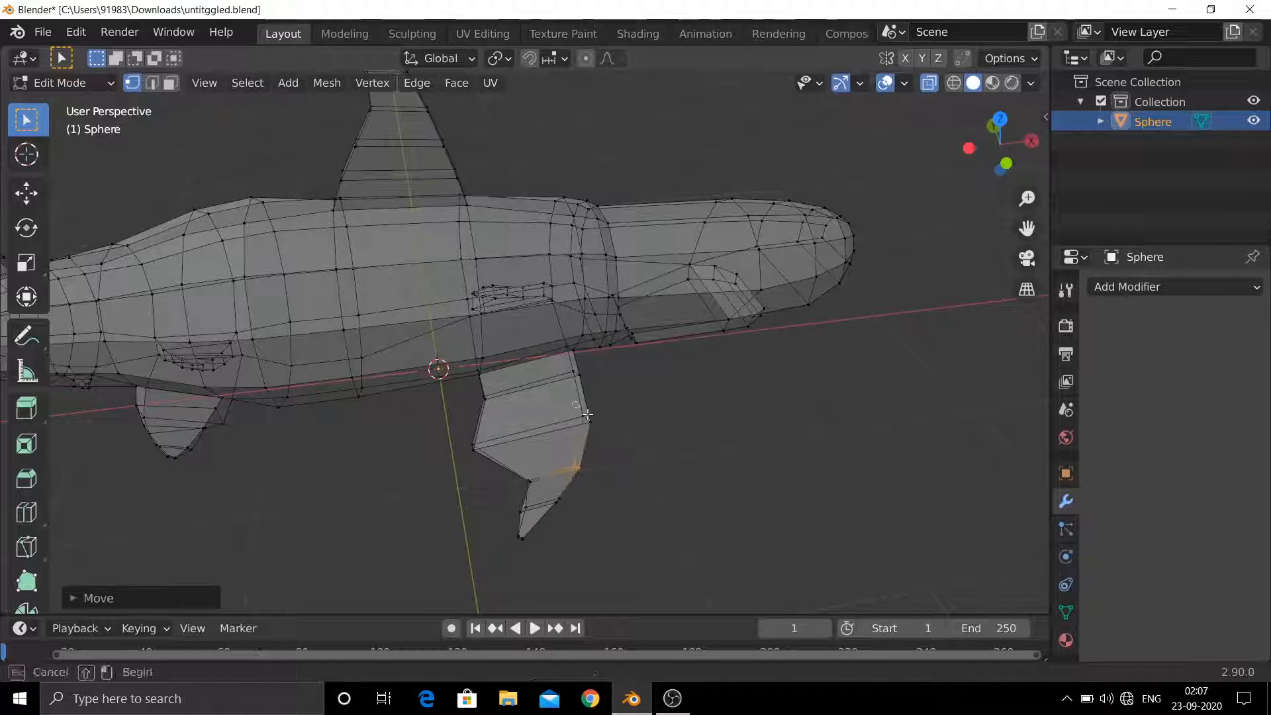
pyautogui.click(596, 424)
pyautogui.press('g')
pyautogui.press('x')
pyautogui.click(607, 431)
# - Reposition the second pectoral fin's rear corner vertices and adjust its shape along X
pyautogui.moveTo(463, 434); pyautogui.dragTo(498, 454)
pyautogui.press('g')
pyautogui.click(511, 445)
pyautogui.hotkey('alt', 'z')
pyautogui.moveTo(510, 445); pyautogui.dragTo(573, 315, button='middle')
pyautogui.press('g')
pyautogui.press('x')
pyautogui.click(584, 407)
# - Select the edge loop across the middle of the second pectoral fin and rotate it
pyautogui.hotkey('alt', 'z')
pyautogui.press('2')
pyautogui.keyDown('alt'); pyautogui.click(580, 399); pyautogui.keyUp('alt')
pyautogui.scroll(4, 561, 410)
pyautogui.press('r')
pyautogui.click(653, 418)
# - Refine the second pectoral fin's protruding rear corner by moving its vertices along X and Z
pyautogui.hotkey('alt', 'z')
pyautogui.moveTo(653, 418); pyautogui.dragTo(533, 533, button='middle')
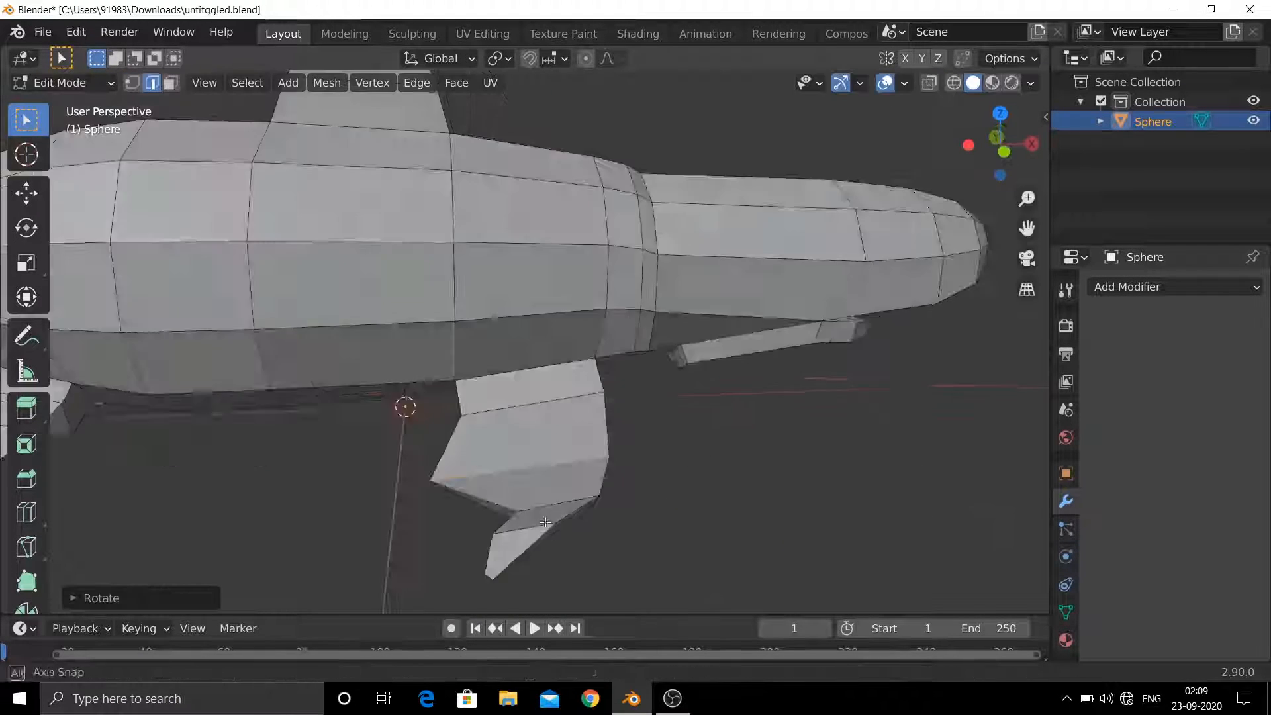
pyautogui.click(447, 489)
pyautogui.press('g')
pyautogui.press('x')
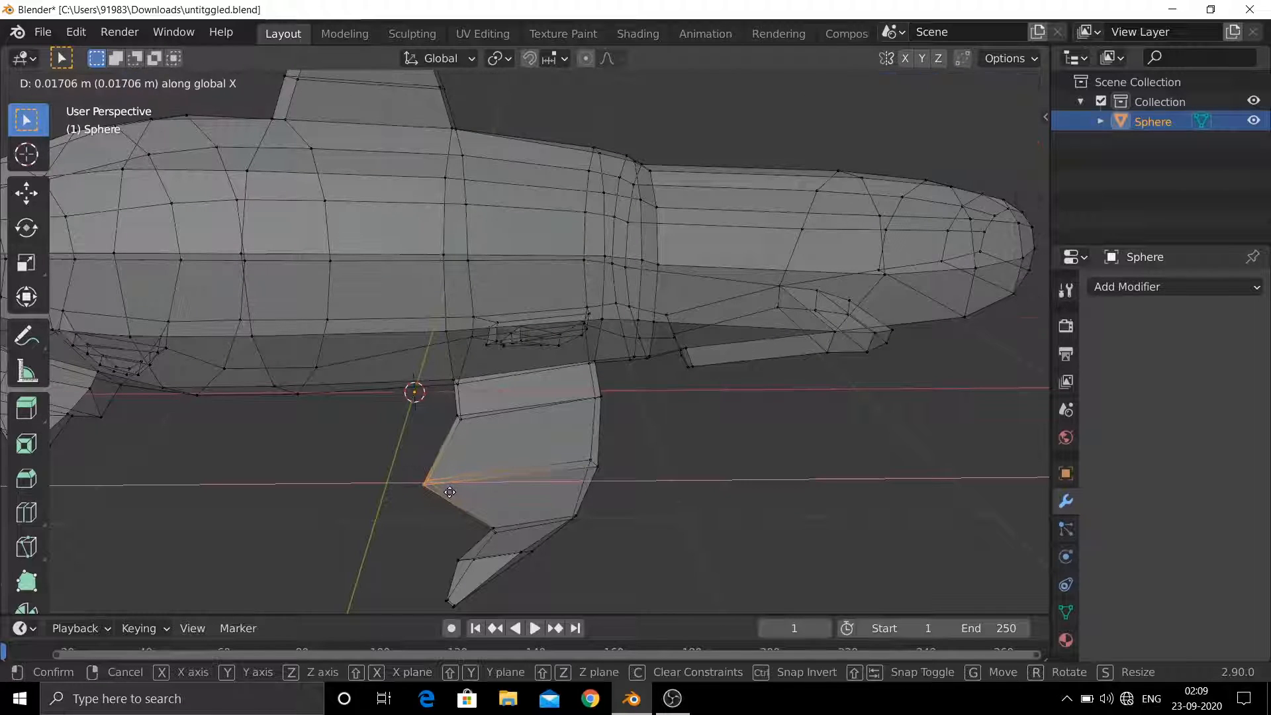
pyautogui.click(450, 492)
pyautogui.press('g')
pyautogui.press('z')
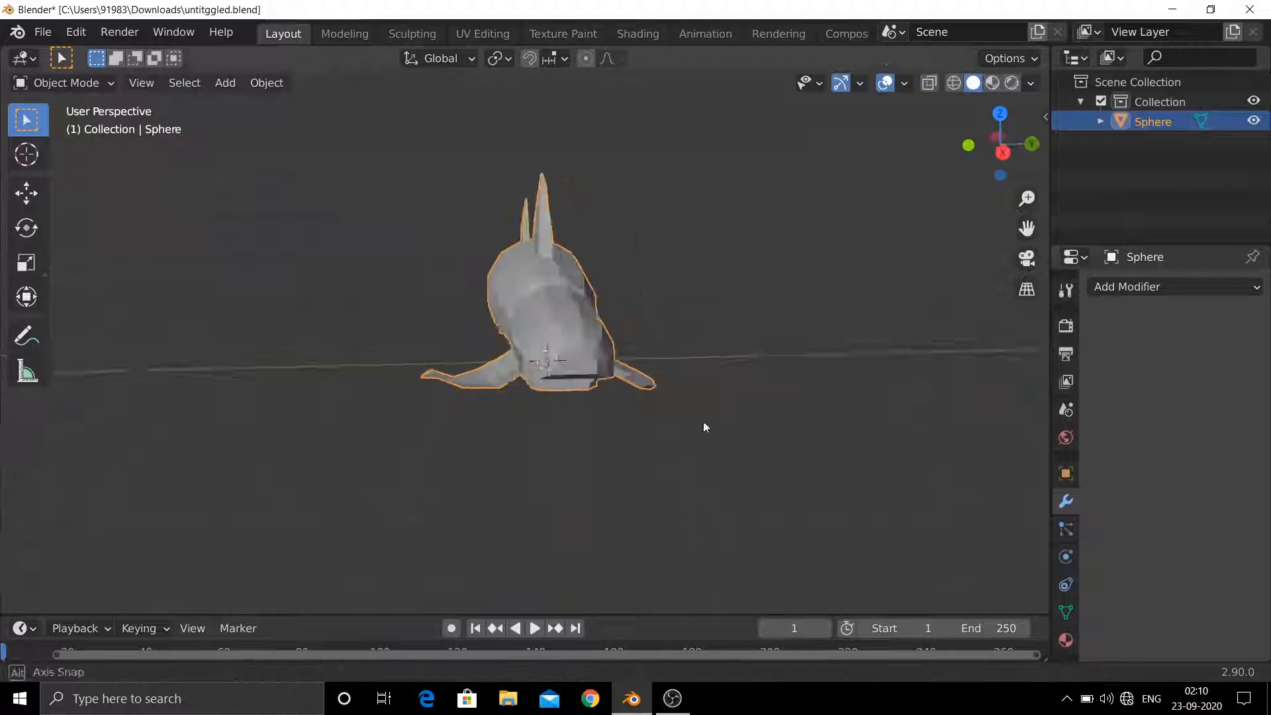
# - Add a Subdivision Surface modifier to the shark
pyautogui.click(1175, 286)
pyautogui.click(879, 606)
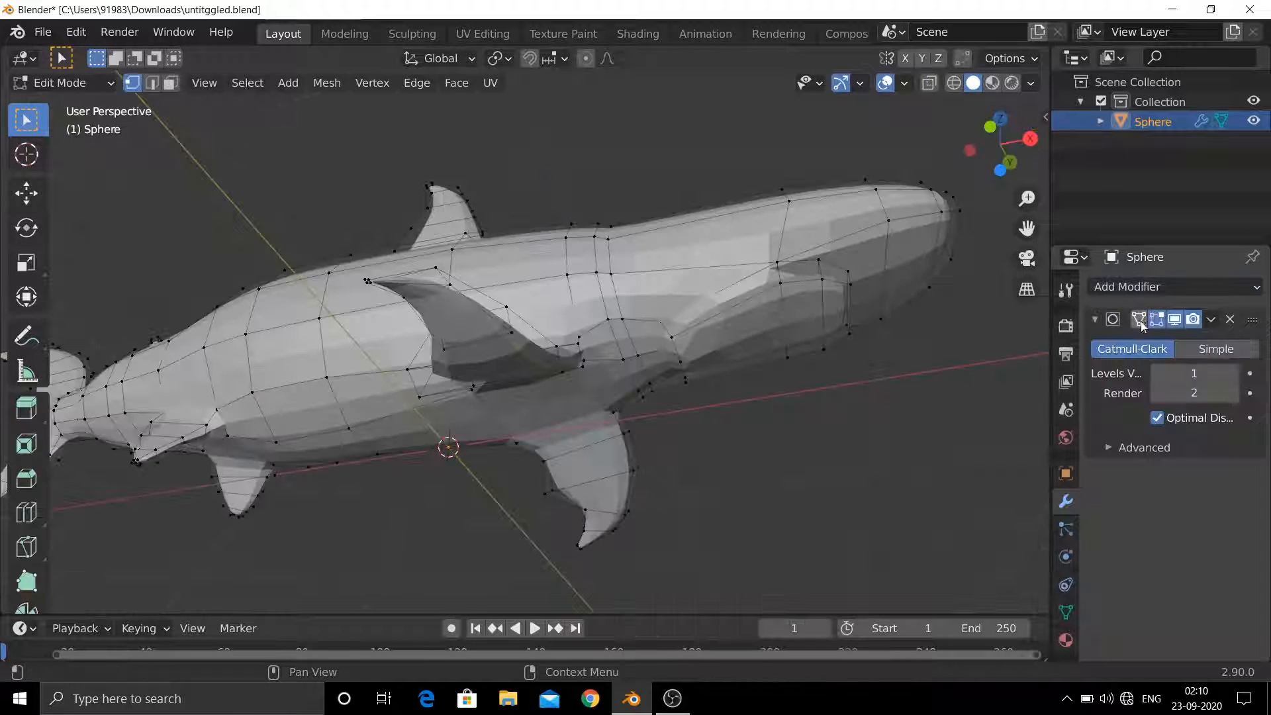
# - Select the vertices around the rear of the lower jaw and move them along Z
pyautogui.moveTo(728, 318); pyautogui.dragTo(694, 315, button='middle')
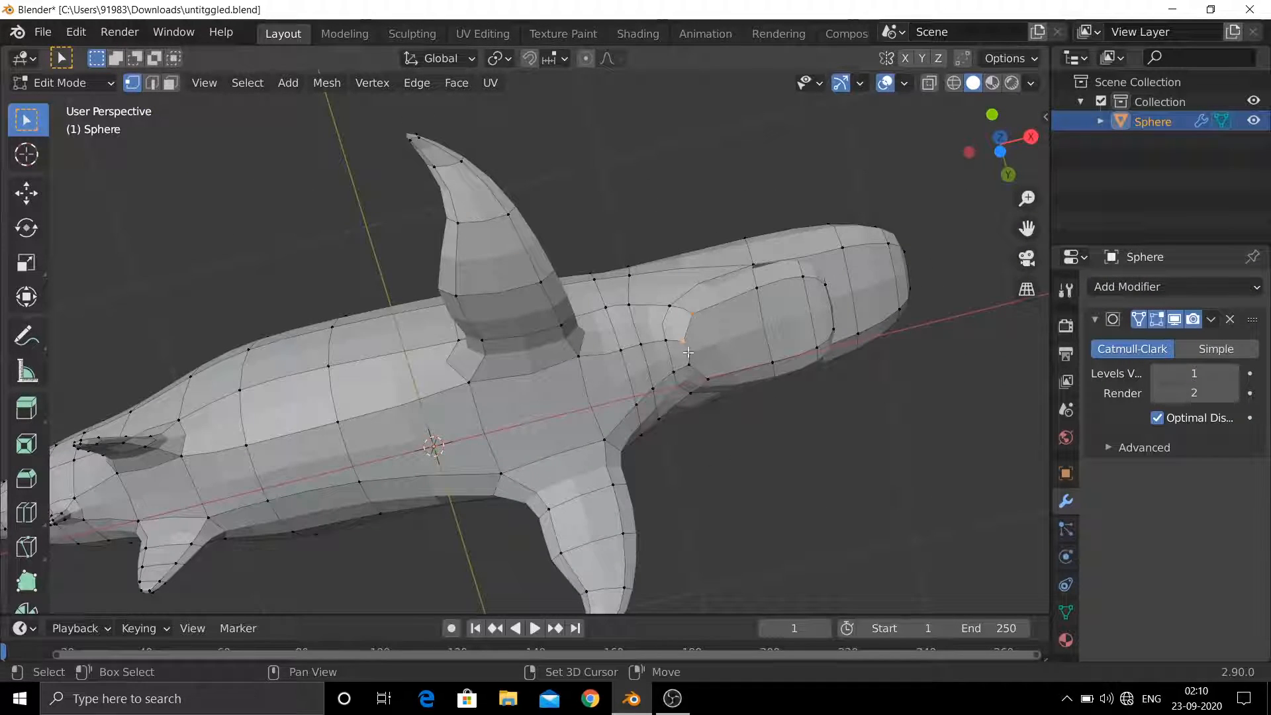
pyautogui.keyDown('shift'); pyautogui.click(689, 363); pyautogui.keyUp('shift')
pyautogui.keyDown('shift'); pyautogui.click(711, 378); pyautogui.keyUp('shift')
pyautogui.moveTo(713, 379); pyautogui.dragTo(717, 423, button='middle')
pyautogui.press('g')
pyautogui.press('z')
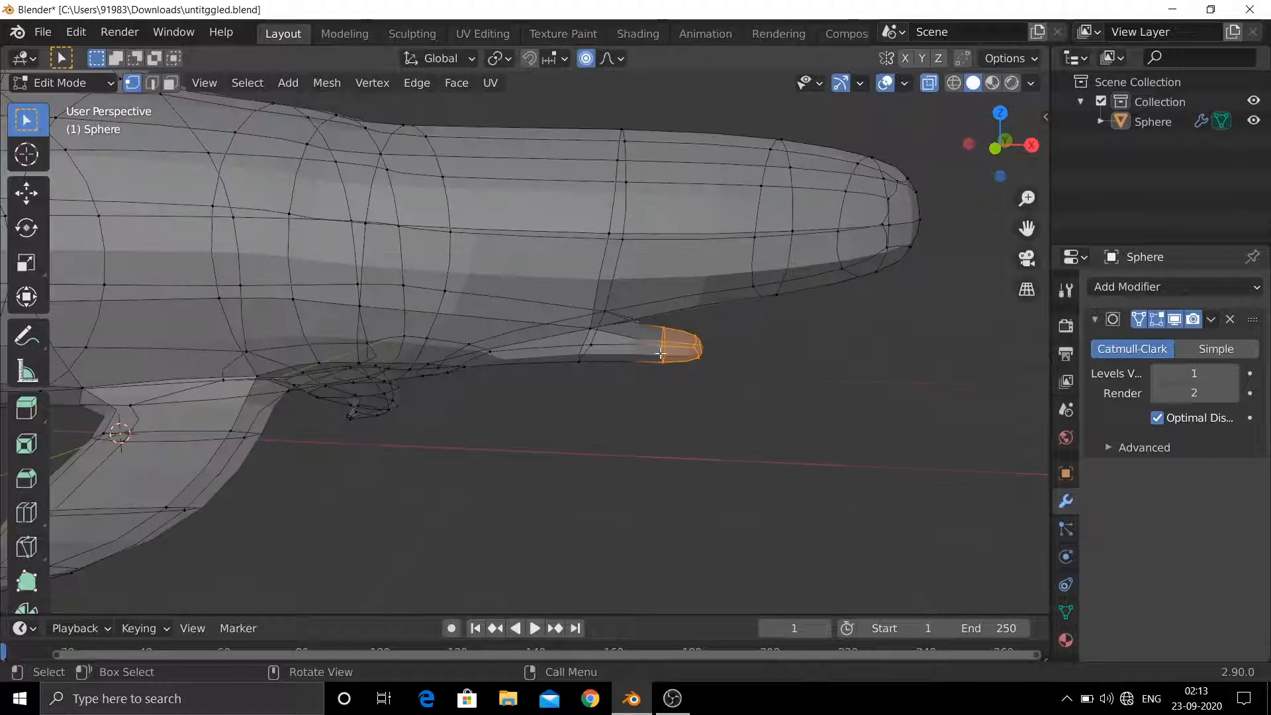
# - Raise the front of the lower jaw about 0.07 m along Z with proportional editing
pyautogui.press('g')
pyautogui.press('z')
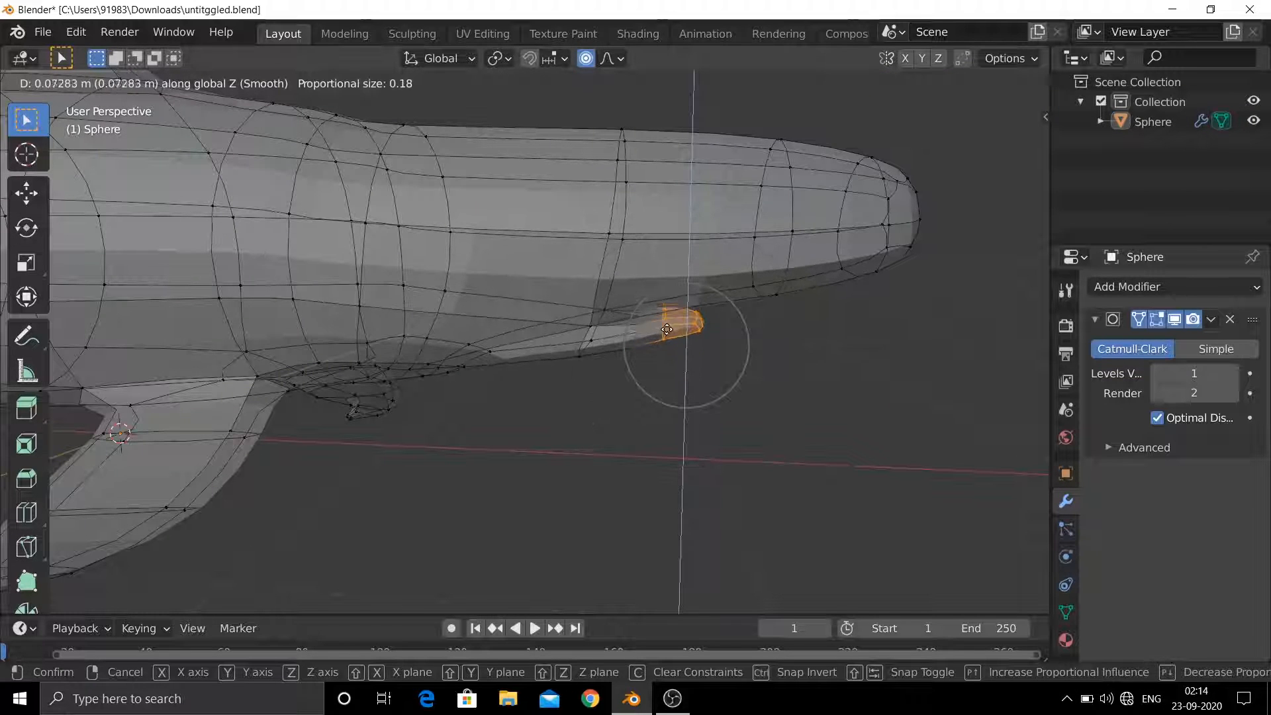
pyautogui.click(667, 330)
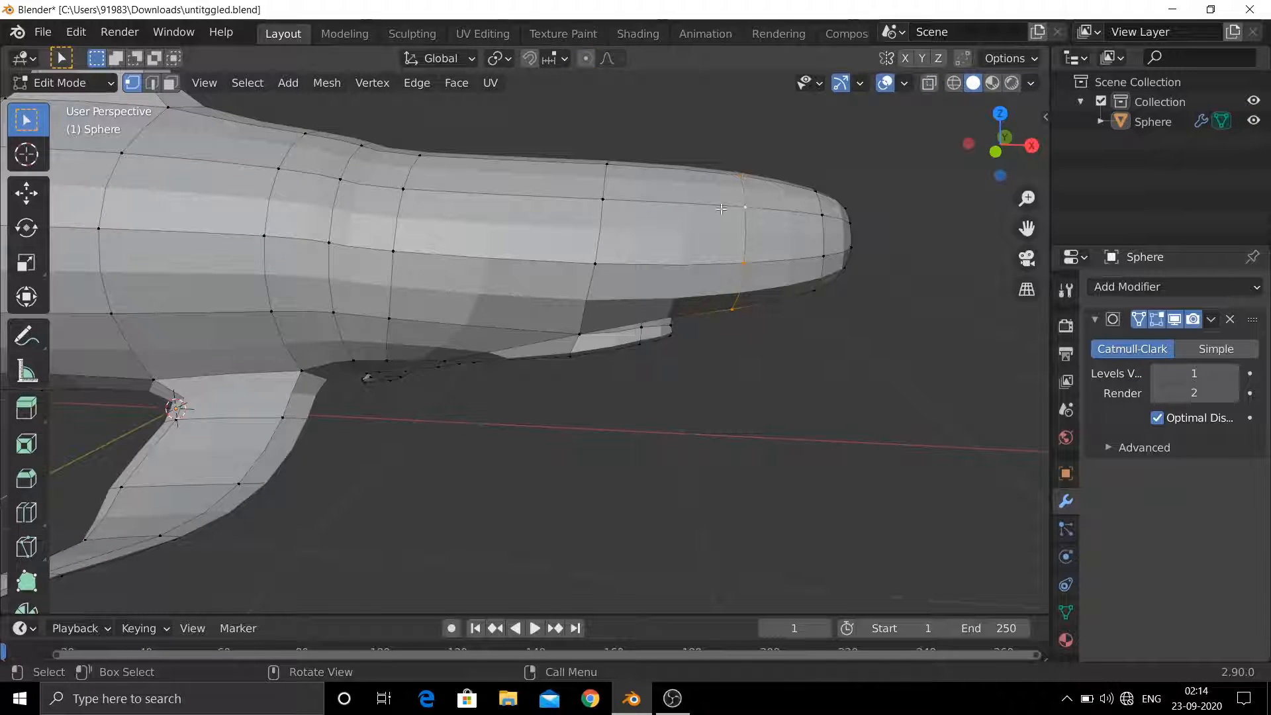
# - Move the snout's vertex loop backward along X and adjust the upper jaw's lower edge along Z
pyautogui.press('g')
pyautogui.press('x')
pyautogui.click(668, 278)
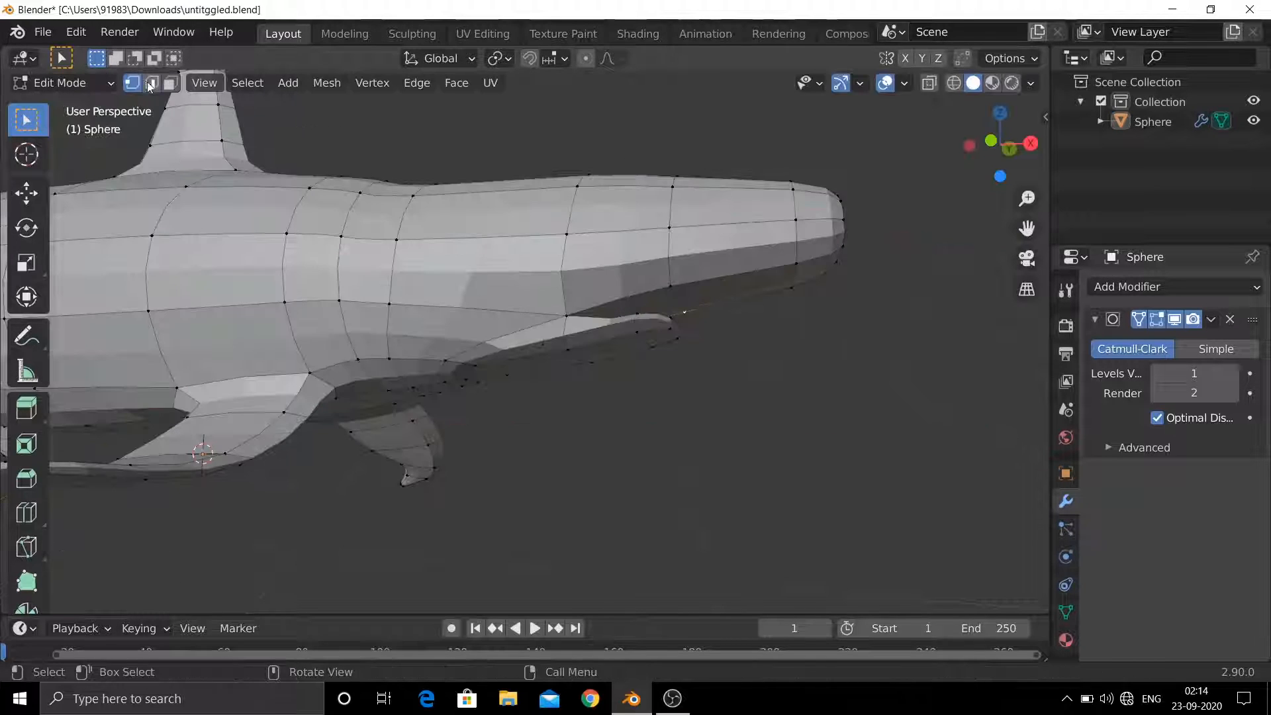
pyautogui.click(151, 84)
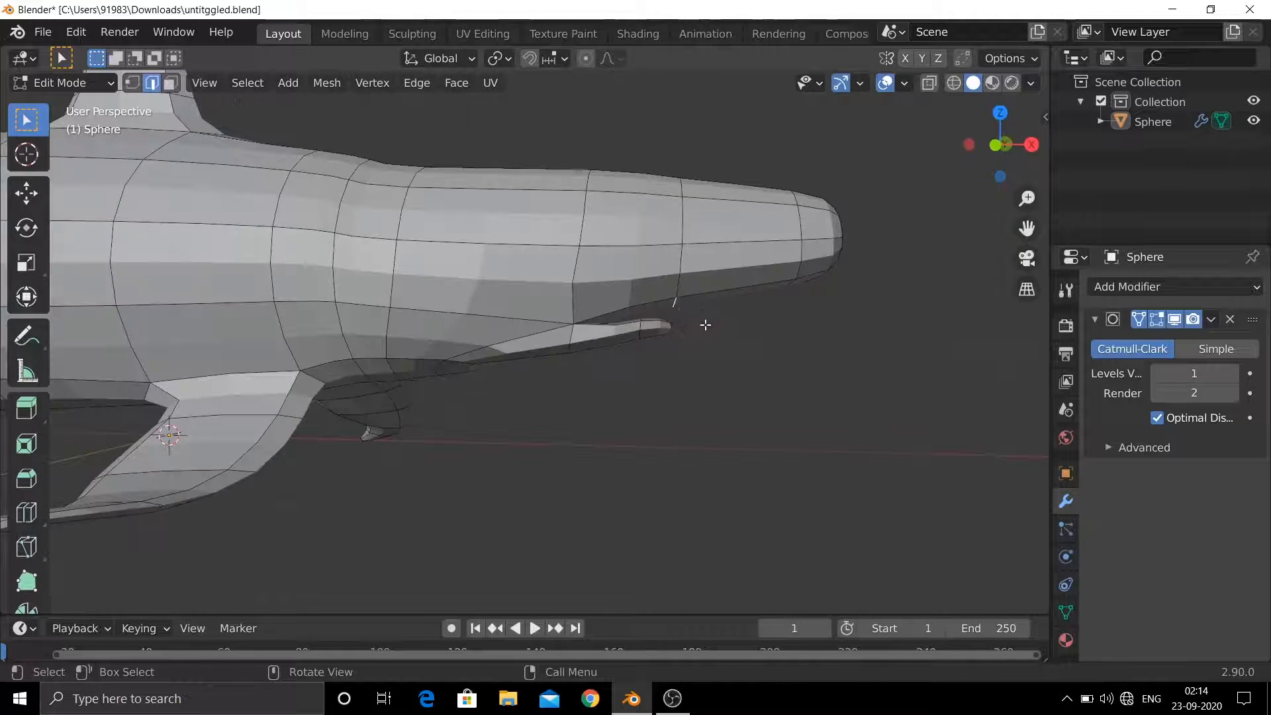
pyautogui.press('g')
pyautogui.press('z')
pyautogui.click(697, 336)
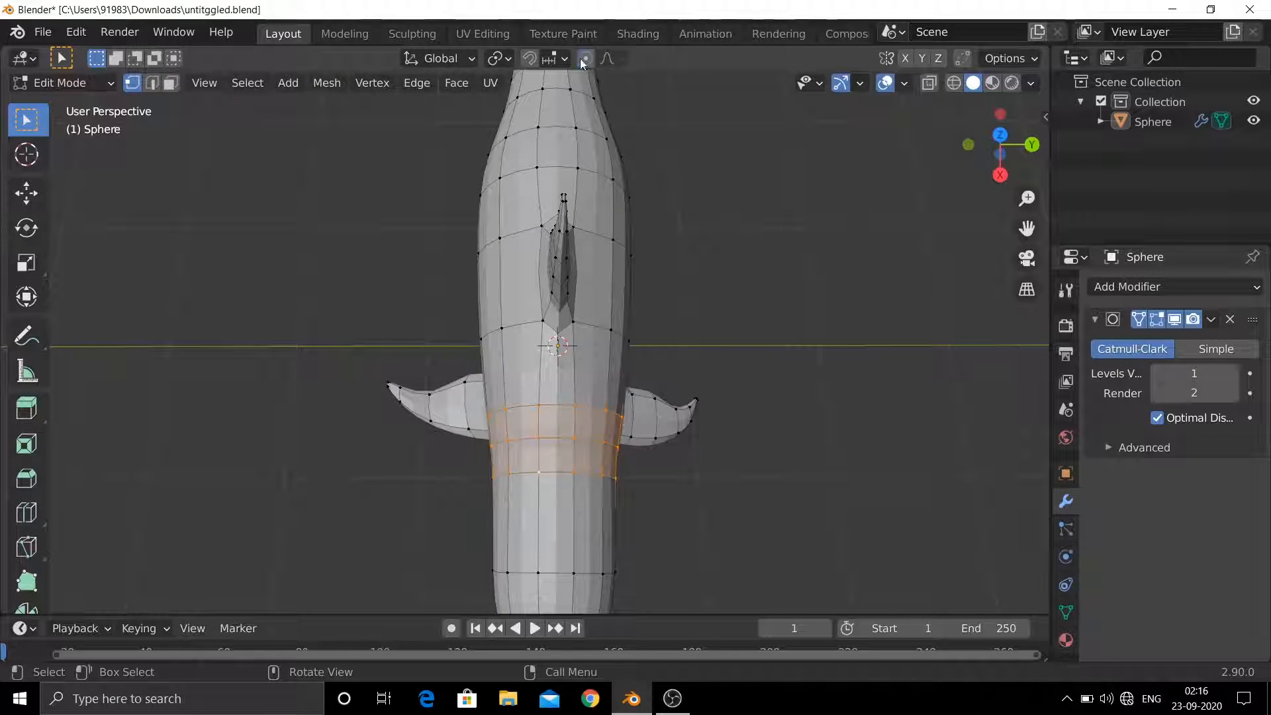
# - Scale up the body rings in front of the pectoral fins with proportional editing and resize the rings behind the dorsal fin
pyautogui.click(584, 58)
pyautogui.scroll(-2, 661, 445)
pyautogui.press('s')
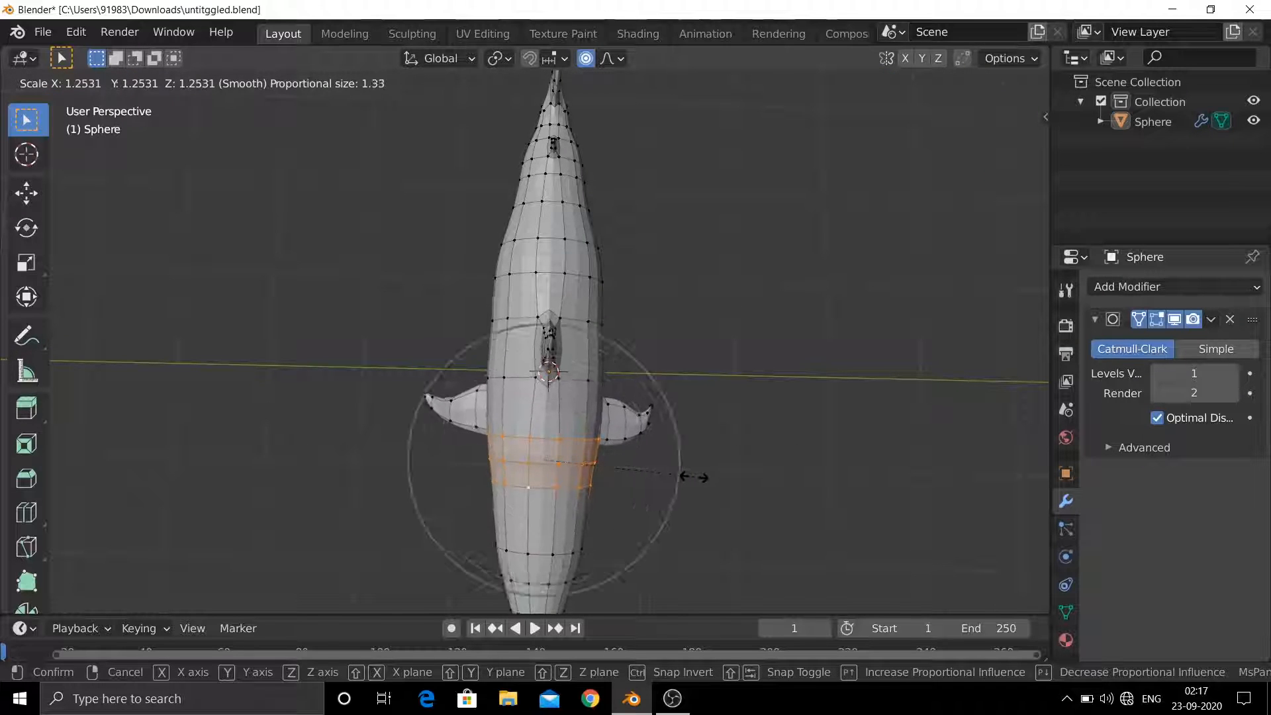
pyautogui.scroll(10, 694, 476)
pyautogui.scroll(-3, 693, 477)
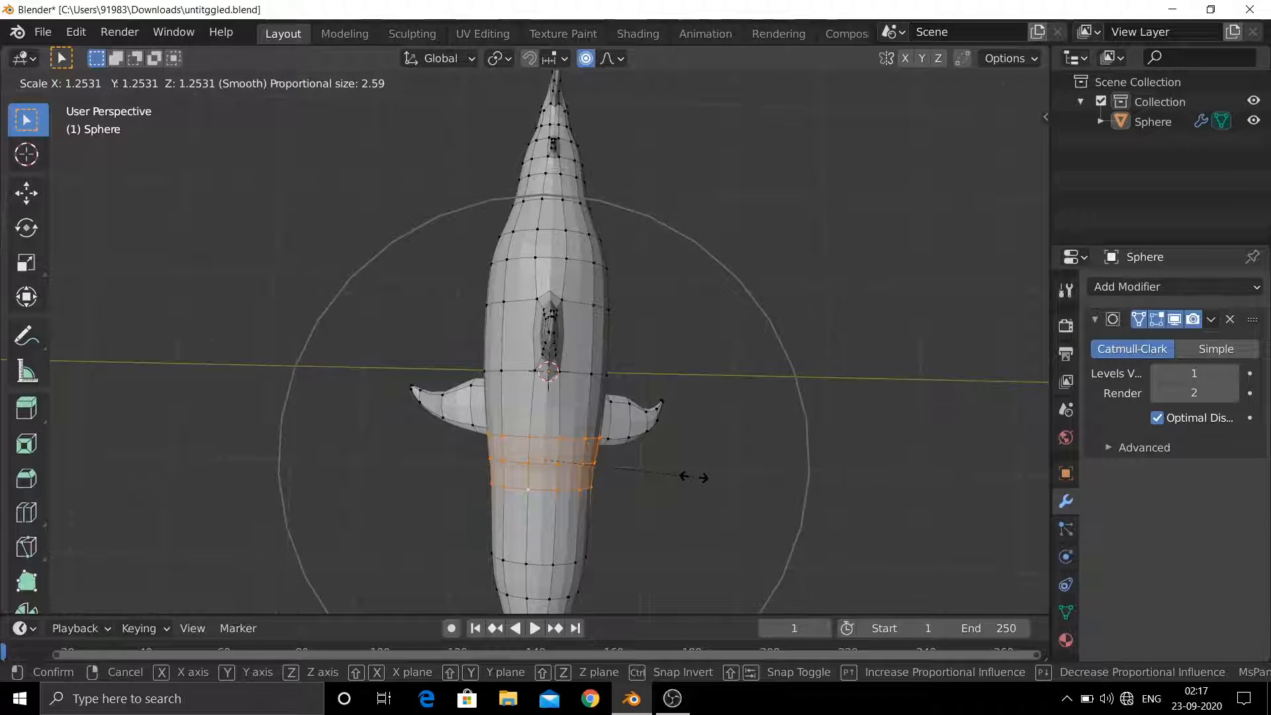
pyautogui.scroll(-4, 694, 477)
pyautogui.scroll(2, 690, 475)
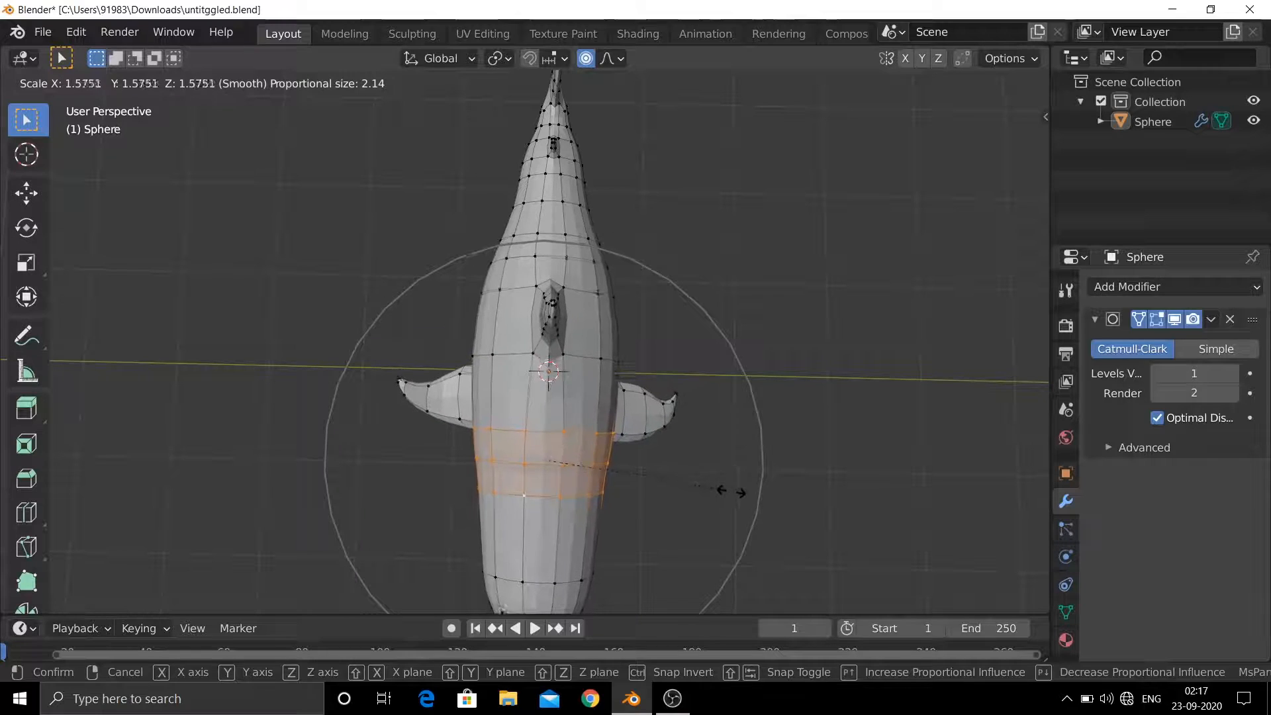
pyautogui.scroll(-2, 748, 494)
pyautogui.scroll(1, 747, 494)
pyautogui.scroll(-1, 748, 494)
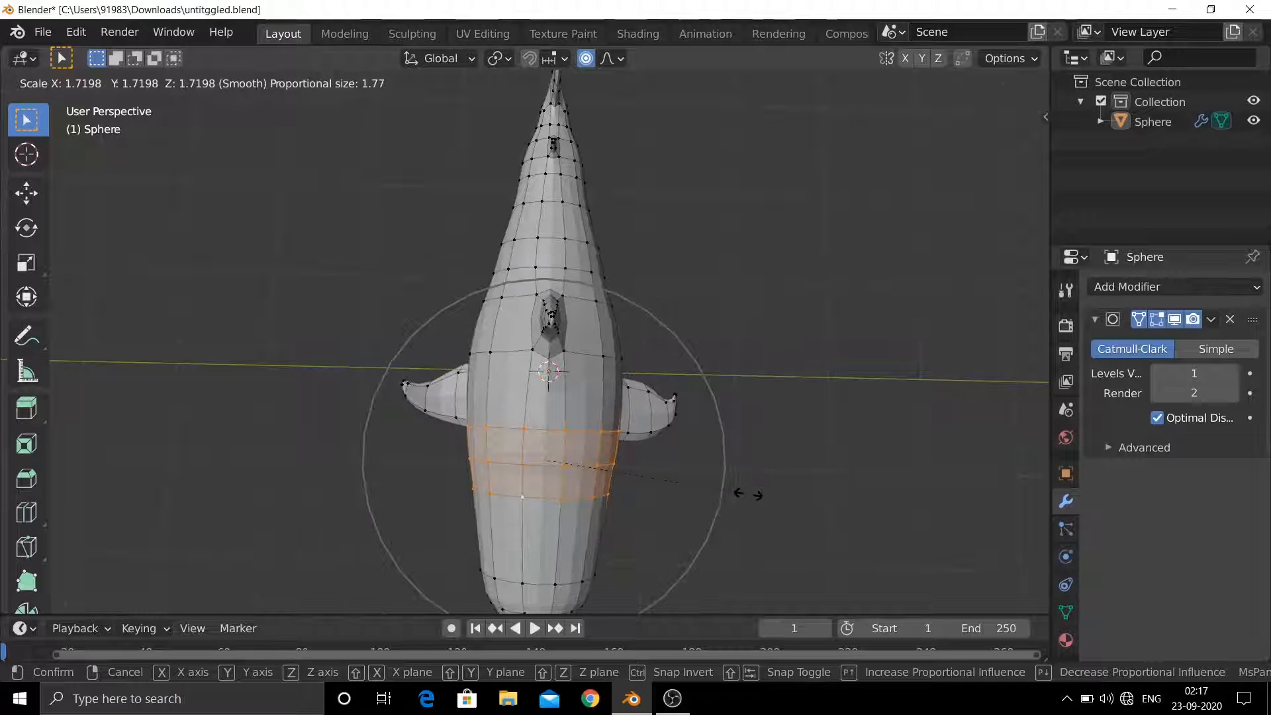
pyautogui.scroll(3, 748, 494)
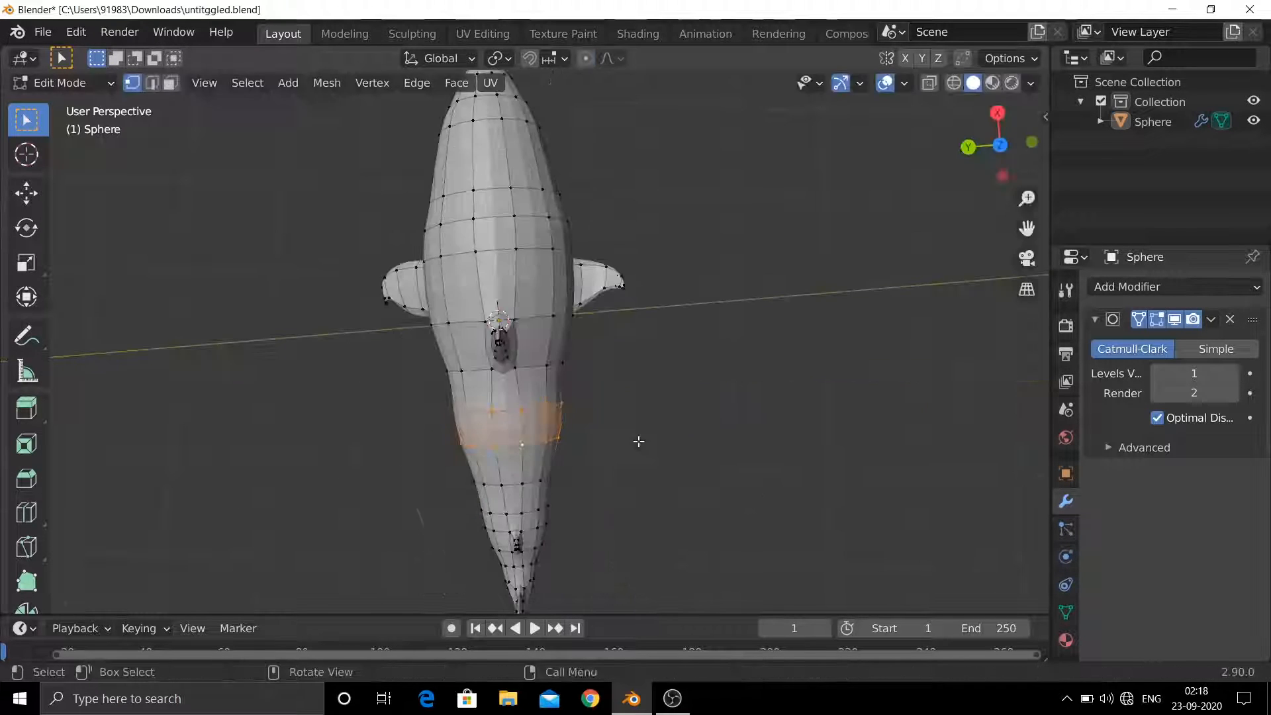
pyautogui.press('s')
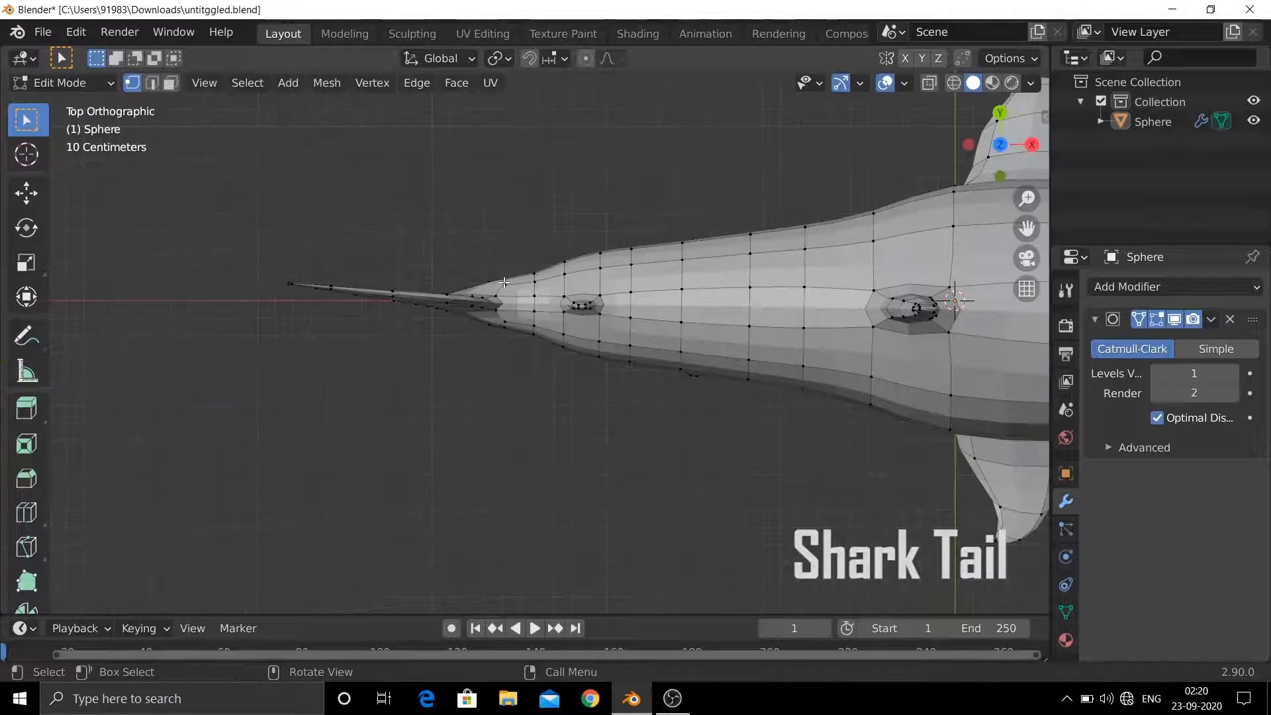
# - Select the vertex loop at the tail's base and scale it to about 0.29 along Y
pyautogui.hotkey('alt', 'z')
pyautogui.keyDown('alt'); pyautogui.click(515, 325); pyautogui.keyUp('alt')
pyautogui.moveTo(491, 293); pyautogui.dragTo(707, 289, button='middle')
pyautogui.press('s')
pyautogui.press('x')
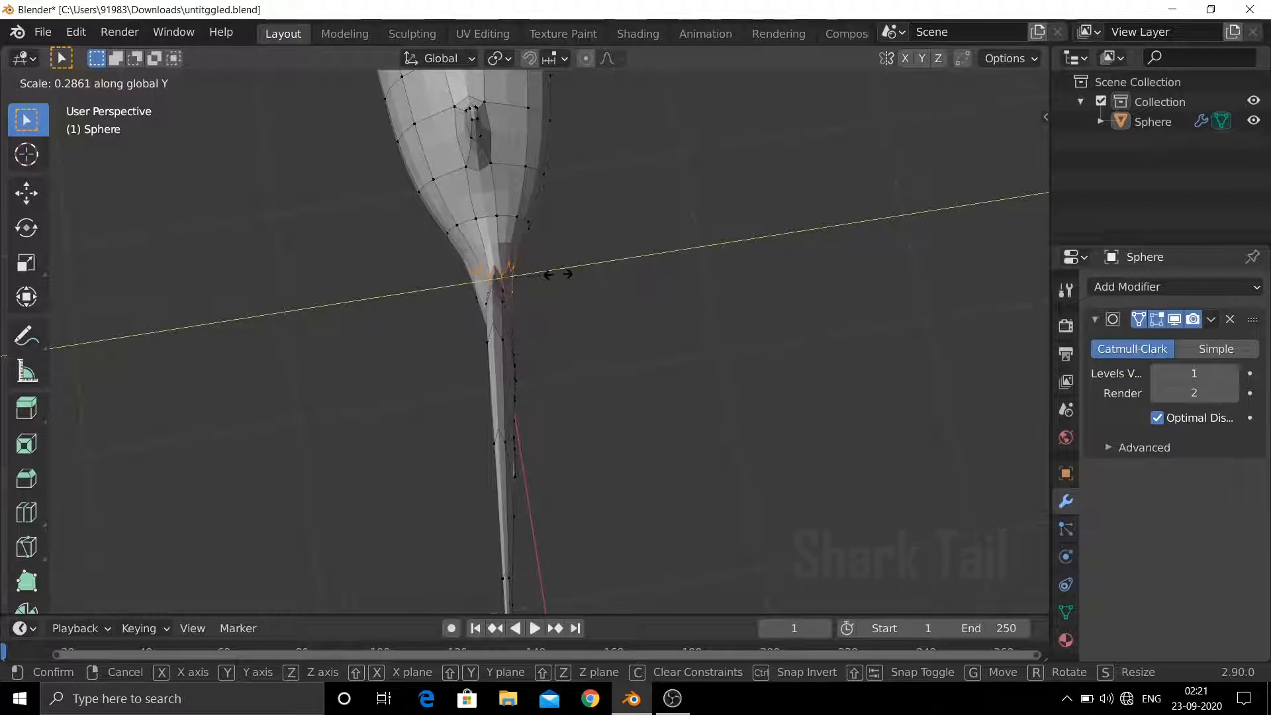
pyautogui.click(560, 279)
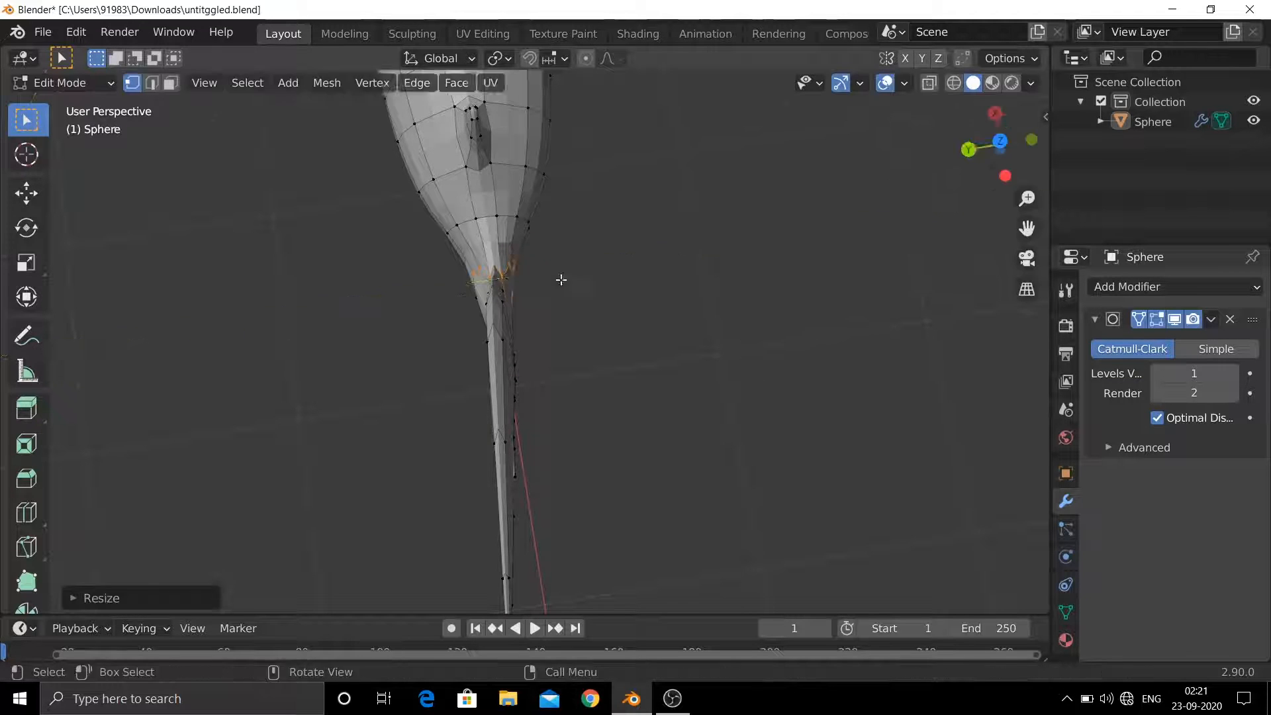
# - Narrow the joint between the body and the tail further by scaling its vertices along Y
pyautogui.moveTo(560, 280); pyautogui.dragTo(692, 256, button='middle')
pyautogui.press('s')
pyautogui.press('y')
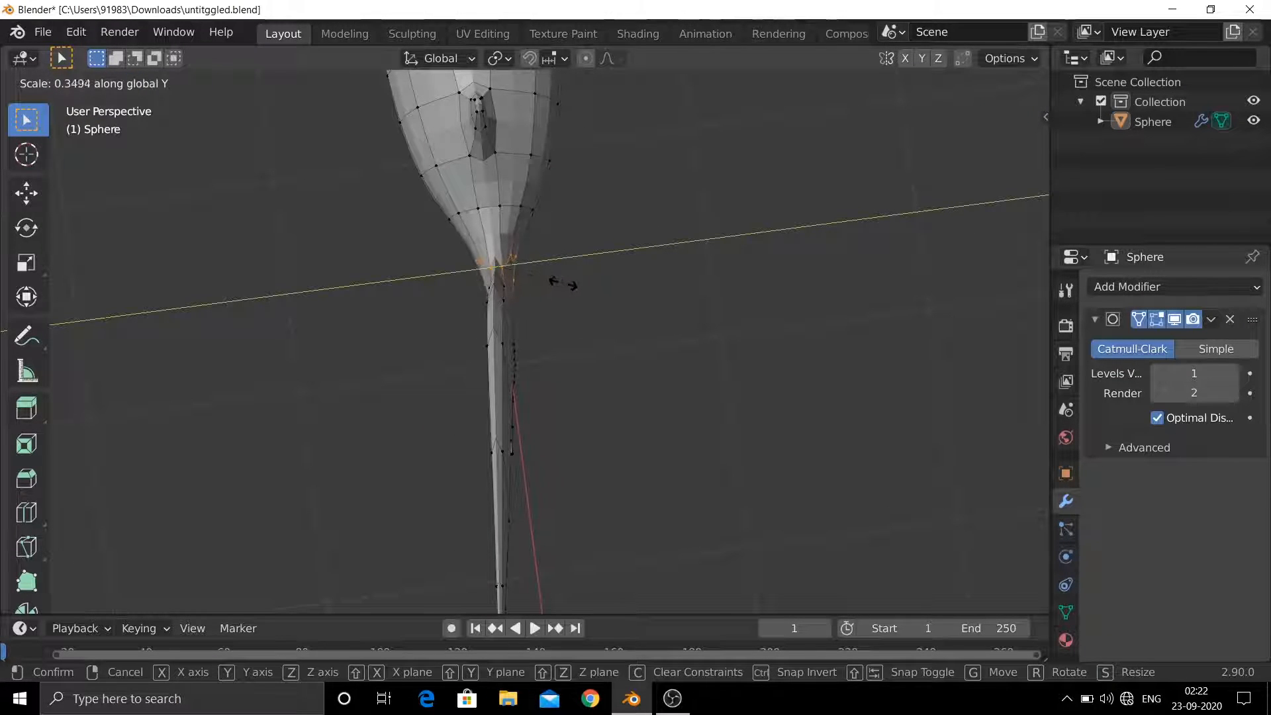
pyautogui.click(808, 326)
pyautogui.press('s')
pyautogui.press('y')
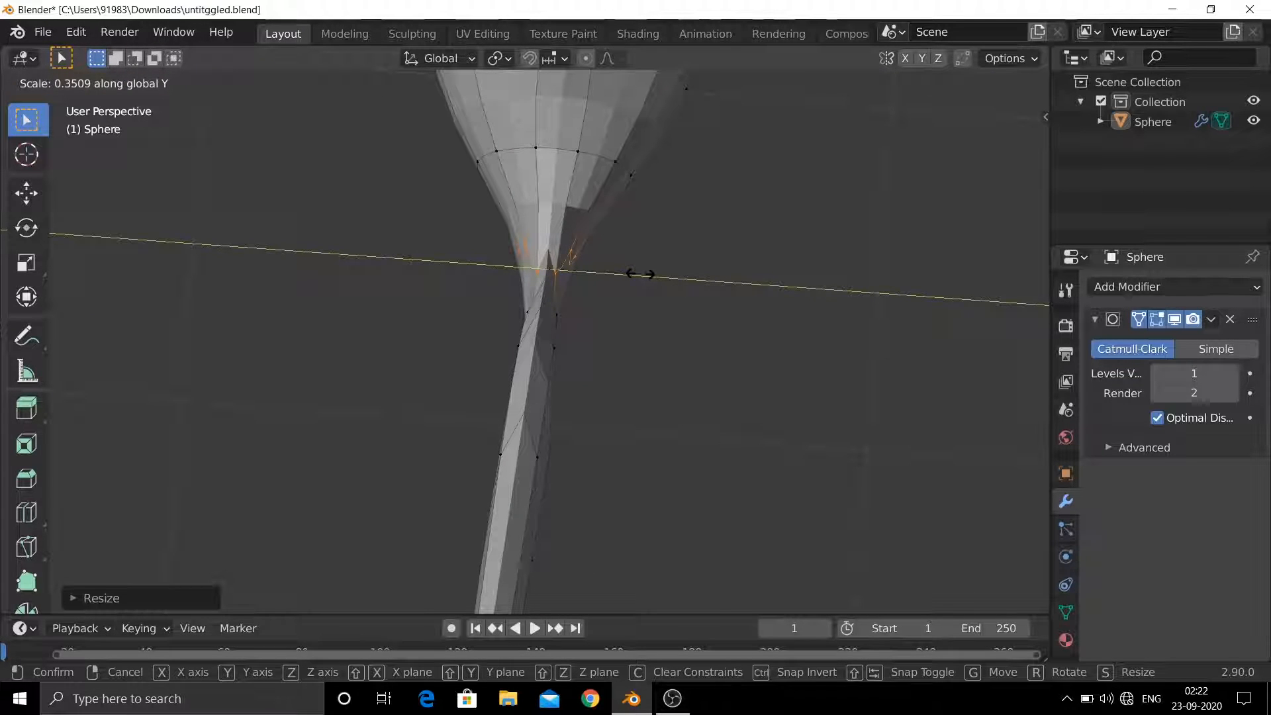
pyautogui.press('Escape')
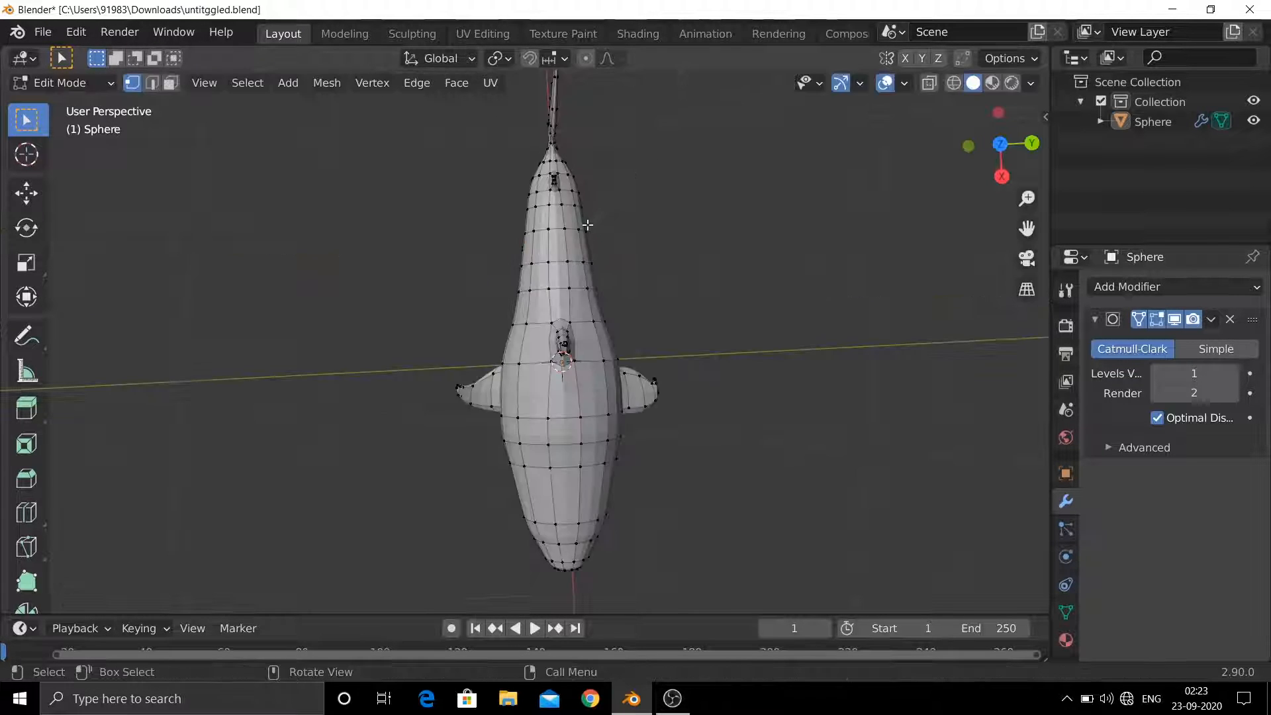
# - Select the entire rear body and tail in wireframe shading and narrow them by scaling along Y
pyautogui.click(953, 83)
pyautogui.scroll(-1, 568, 161)
pyautogui.moveTo(545, 75); pyautogui.dragTo(612, 333)
pyautogui.keyDown('shift'); pyautogui.moveTo(504, 134); pyautogui.dragTo(553, 328); pyautogui.keyUp('shift')
pyautogui.press('KP_Decimal')
pyautogui.press('s')
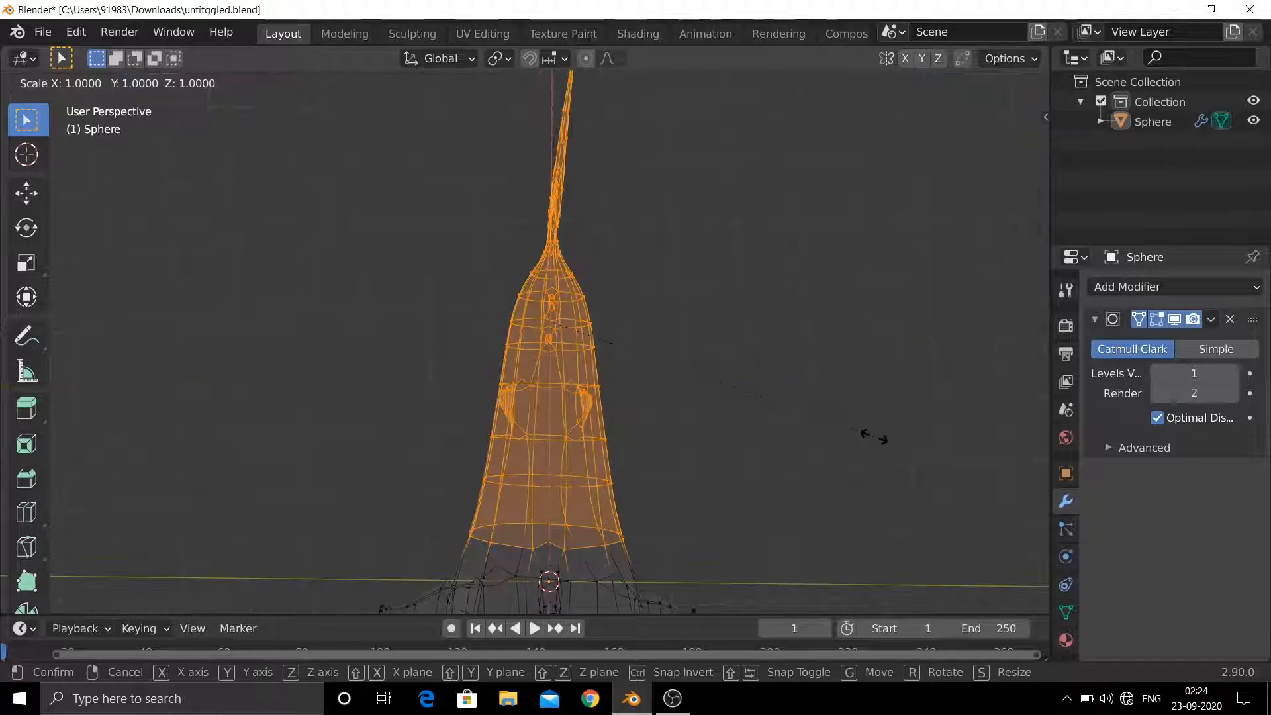
pyautogui.press('y')
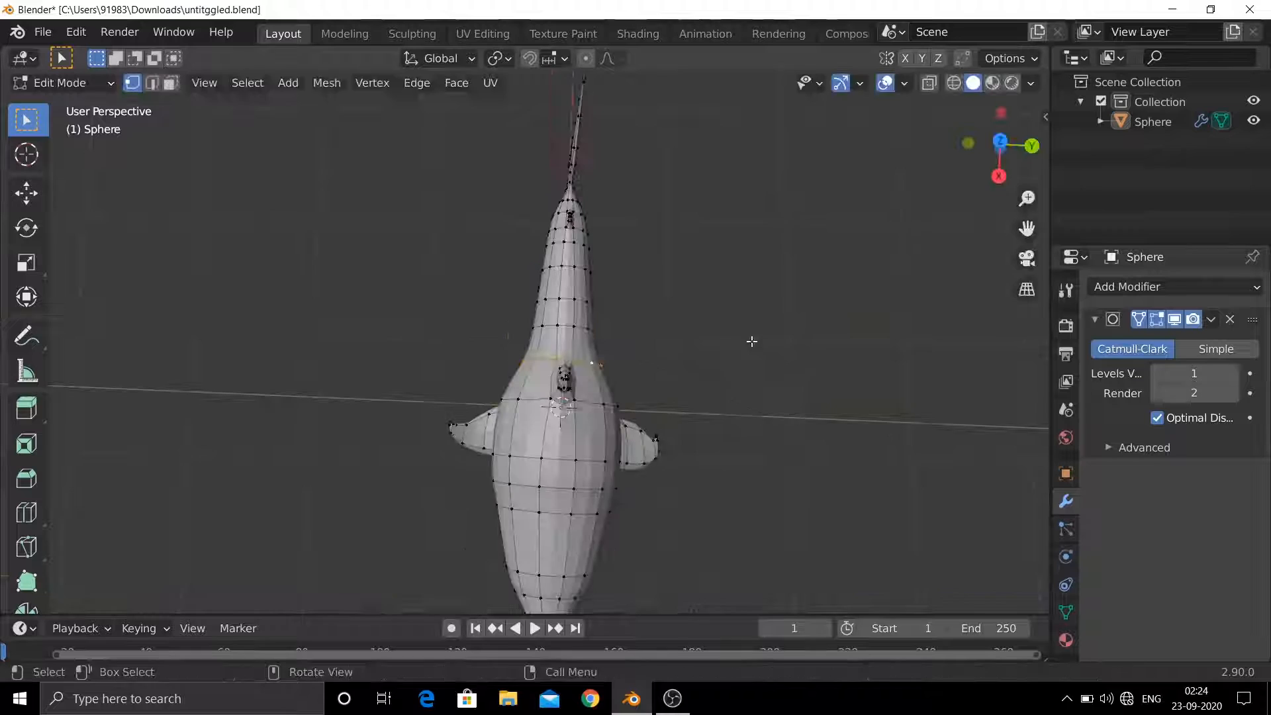
# - Scale up the vertex ring at the dorsal fin's rear edge to about 1.28 and the ring behind it to about 1.1
pyautogui.scroll(1, 758, 377)
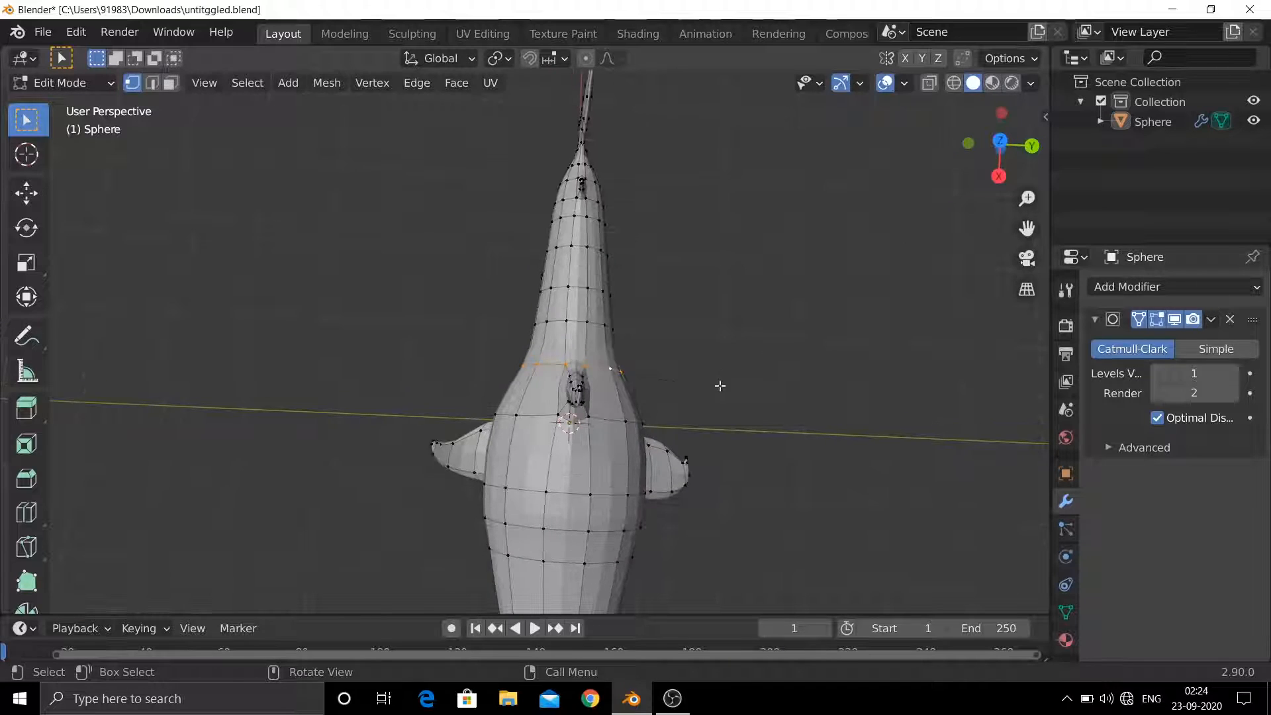
pyautogui.press('s')
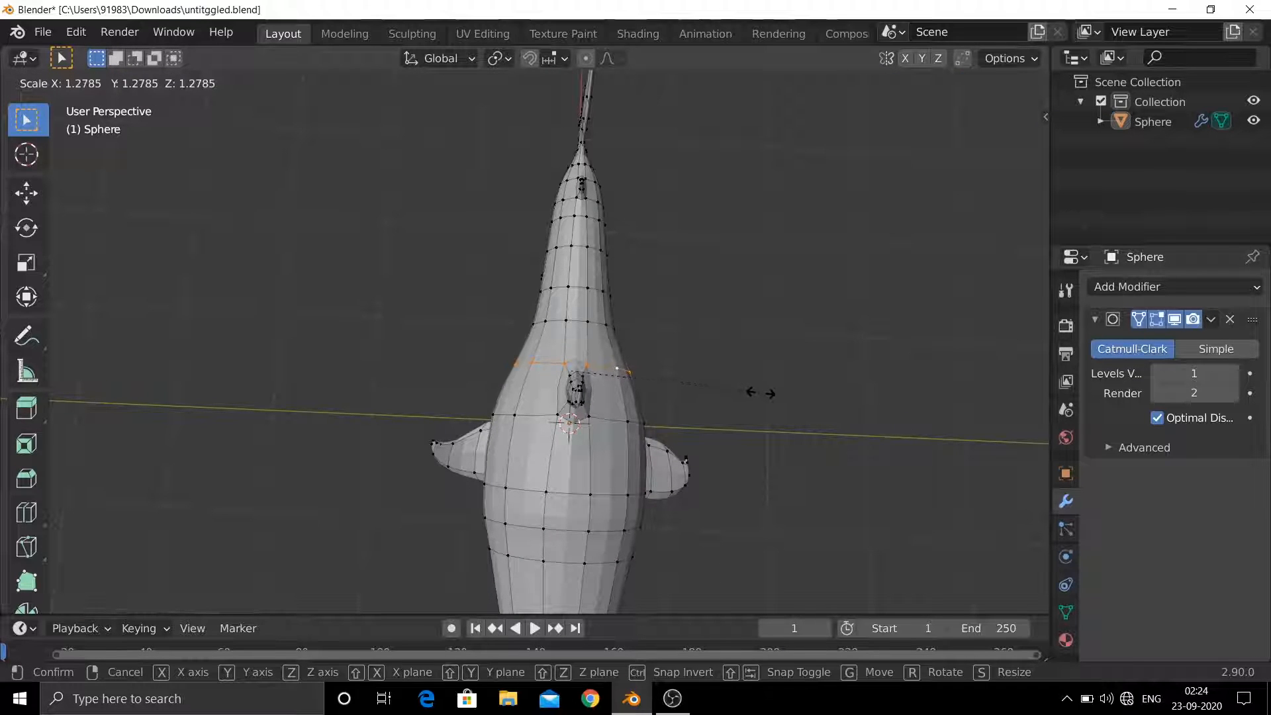
pyautogui.click(768, 413)
pyautogui.moveTo(768, 413); pyautogui.dragTo(774, 436, button='middle')
pyautogui.keyDown('alt'); pyautogui.click(597, 353); pyautogui.keyUp('alt')
pyautogui.press('s')
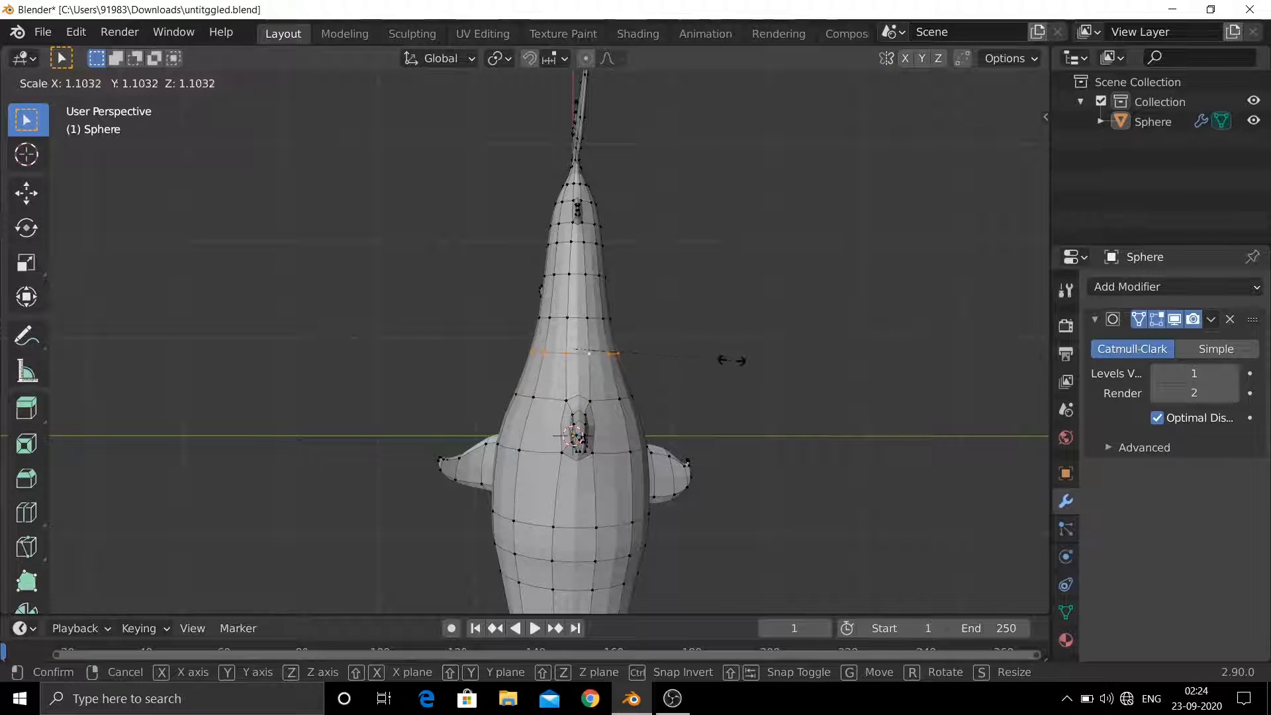
pyautogui.click(736, 362)
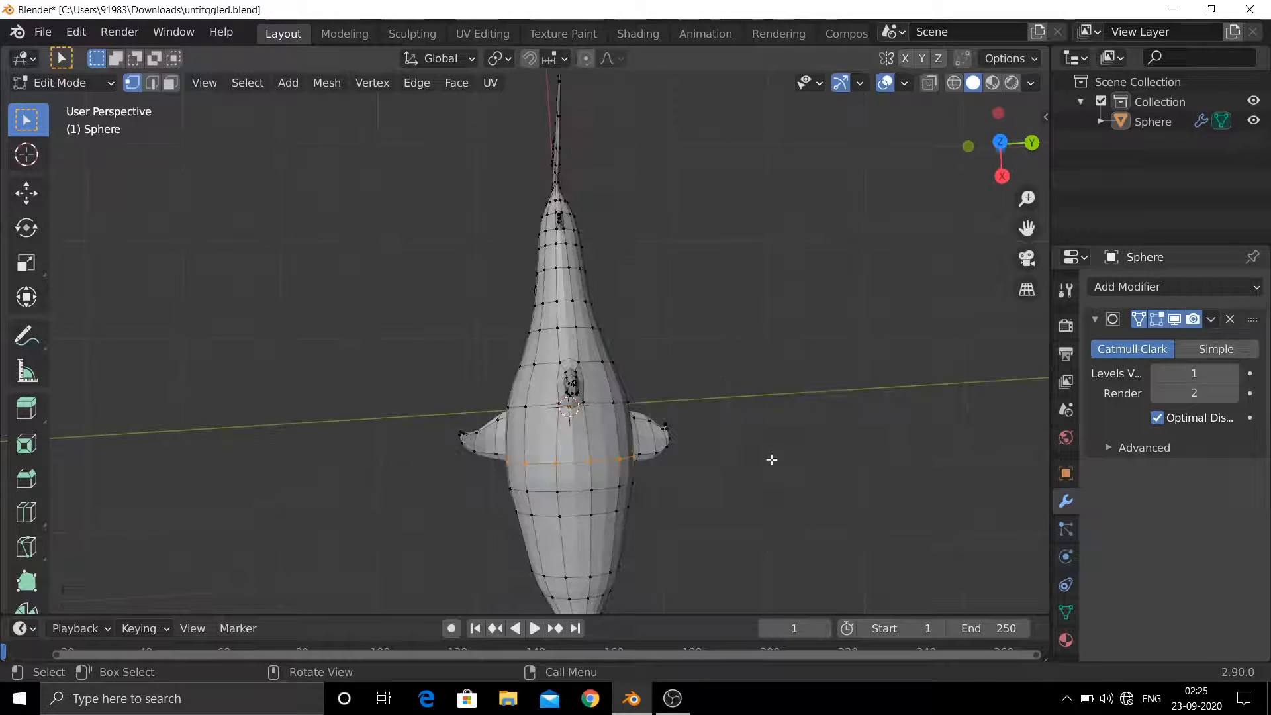
# - Scale the body ring at the pectoral fins' front edge to about 0.93 along Y and adjust the next ring forward along Y
pyautogui.press('s')
pyautogui.press('y')
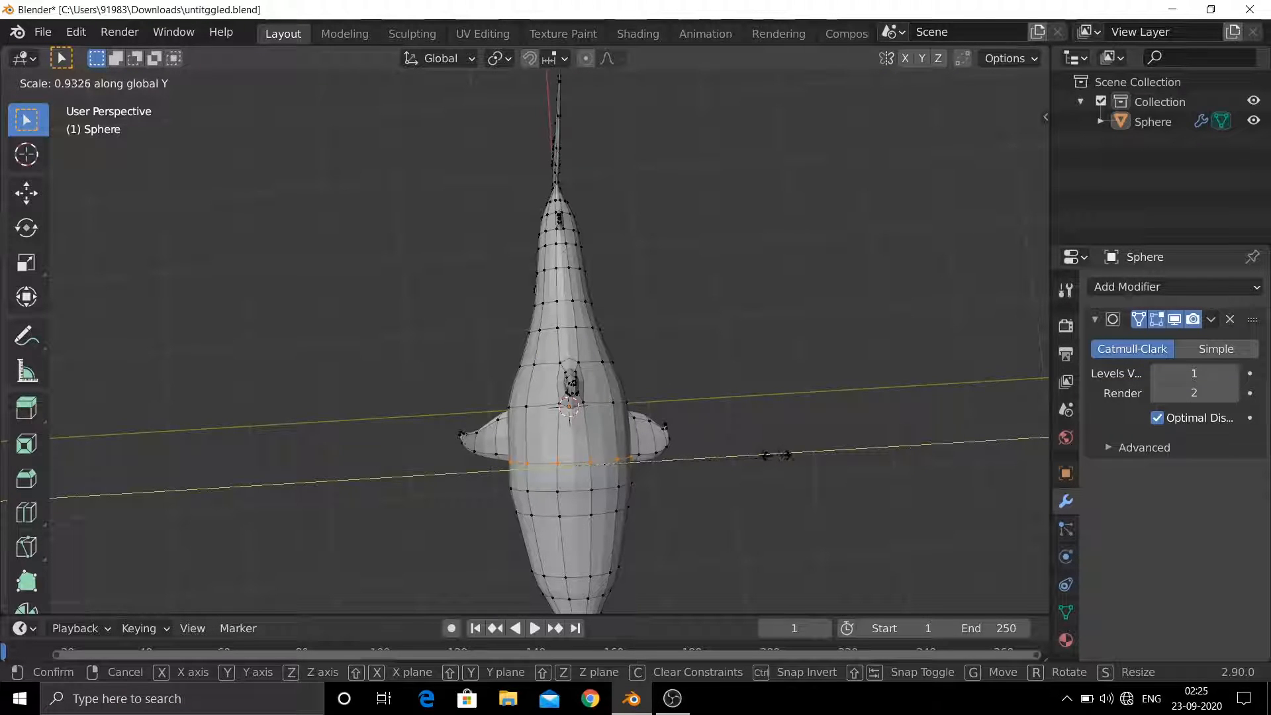
pyautogui.press('s')
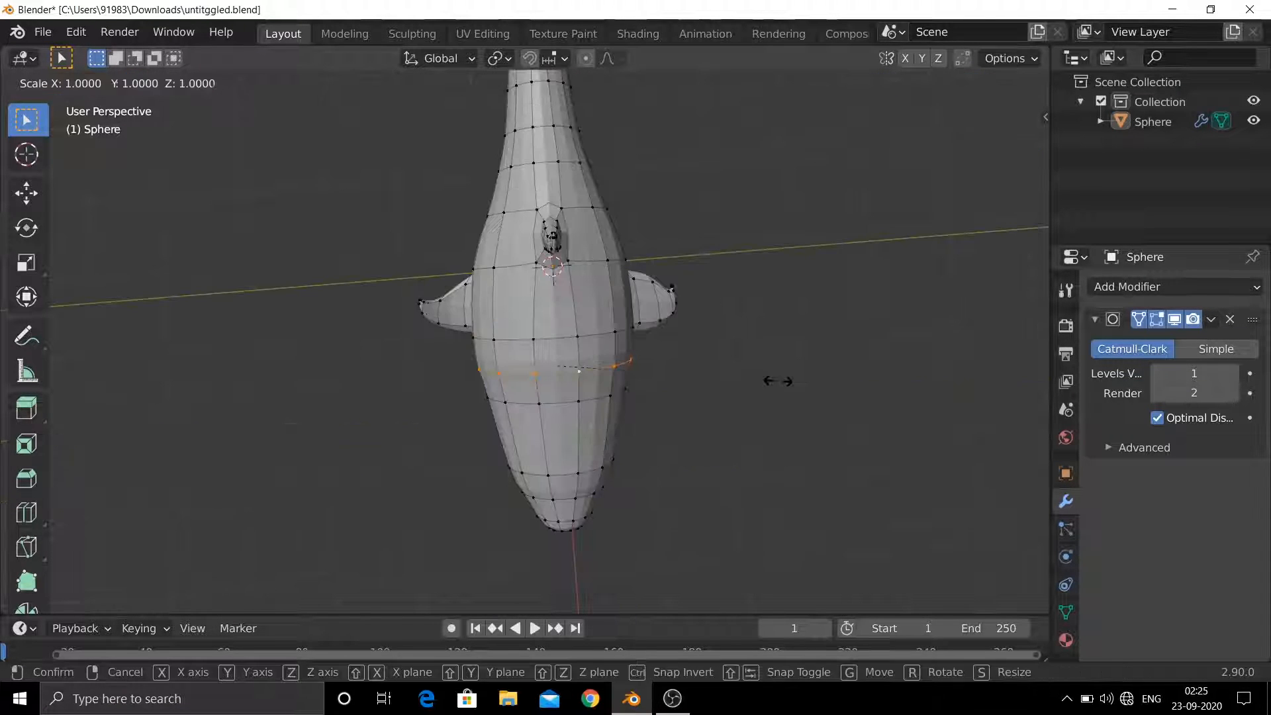
pyautogui.press('y')
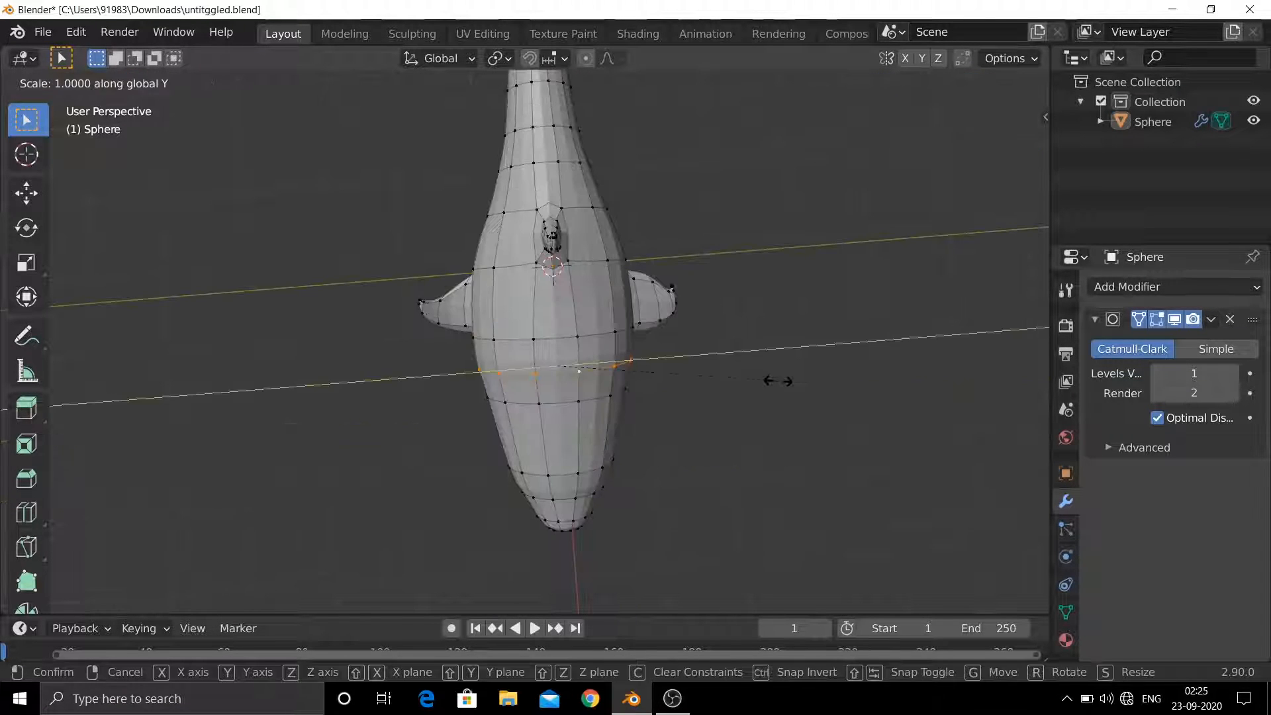
pyautogui.click(790, 387)
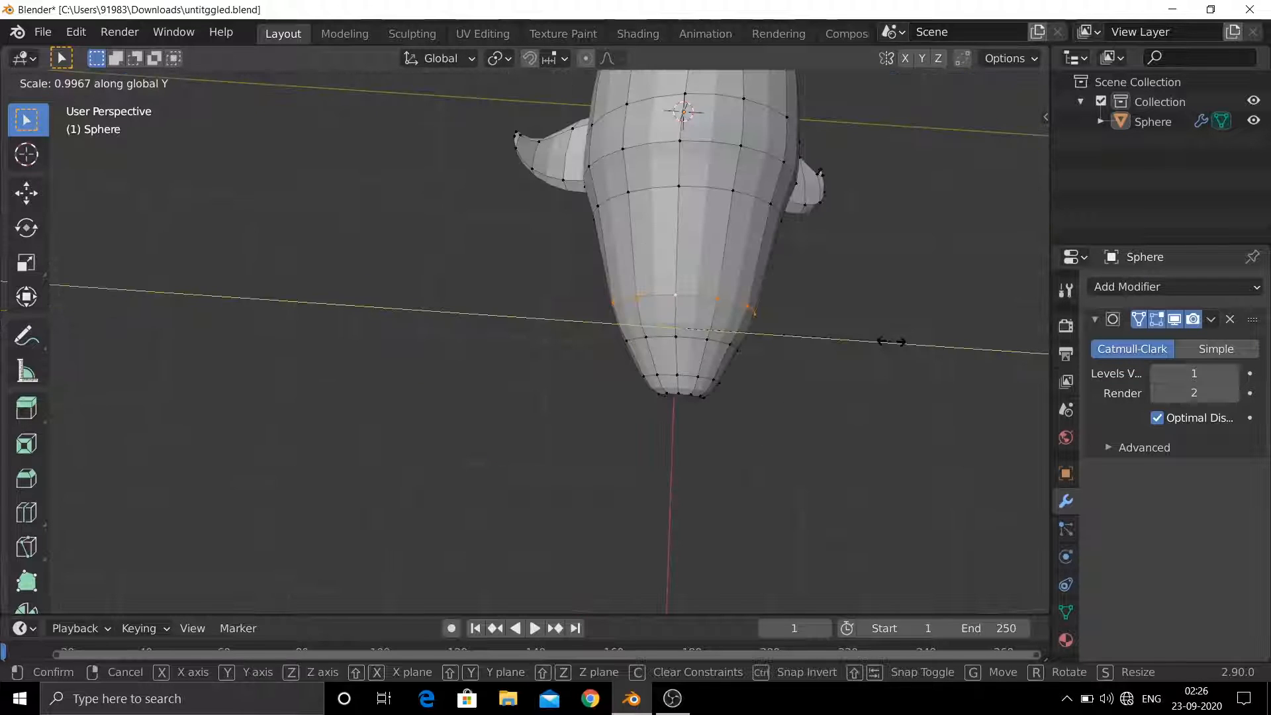